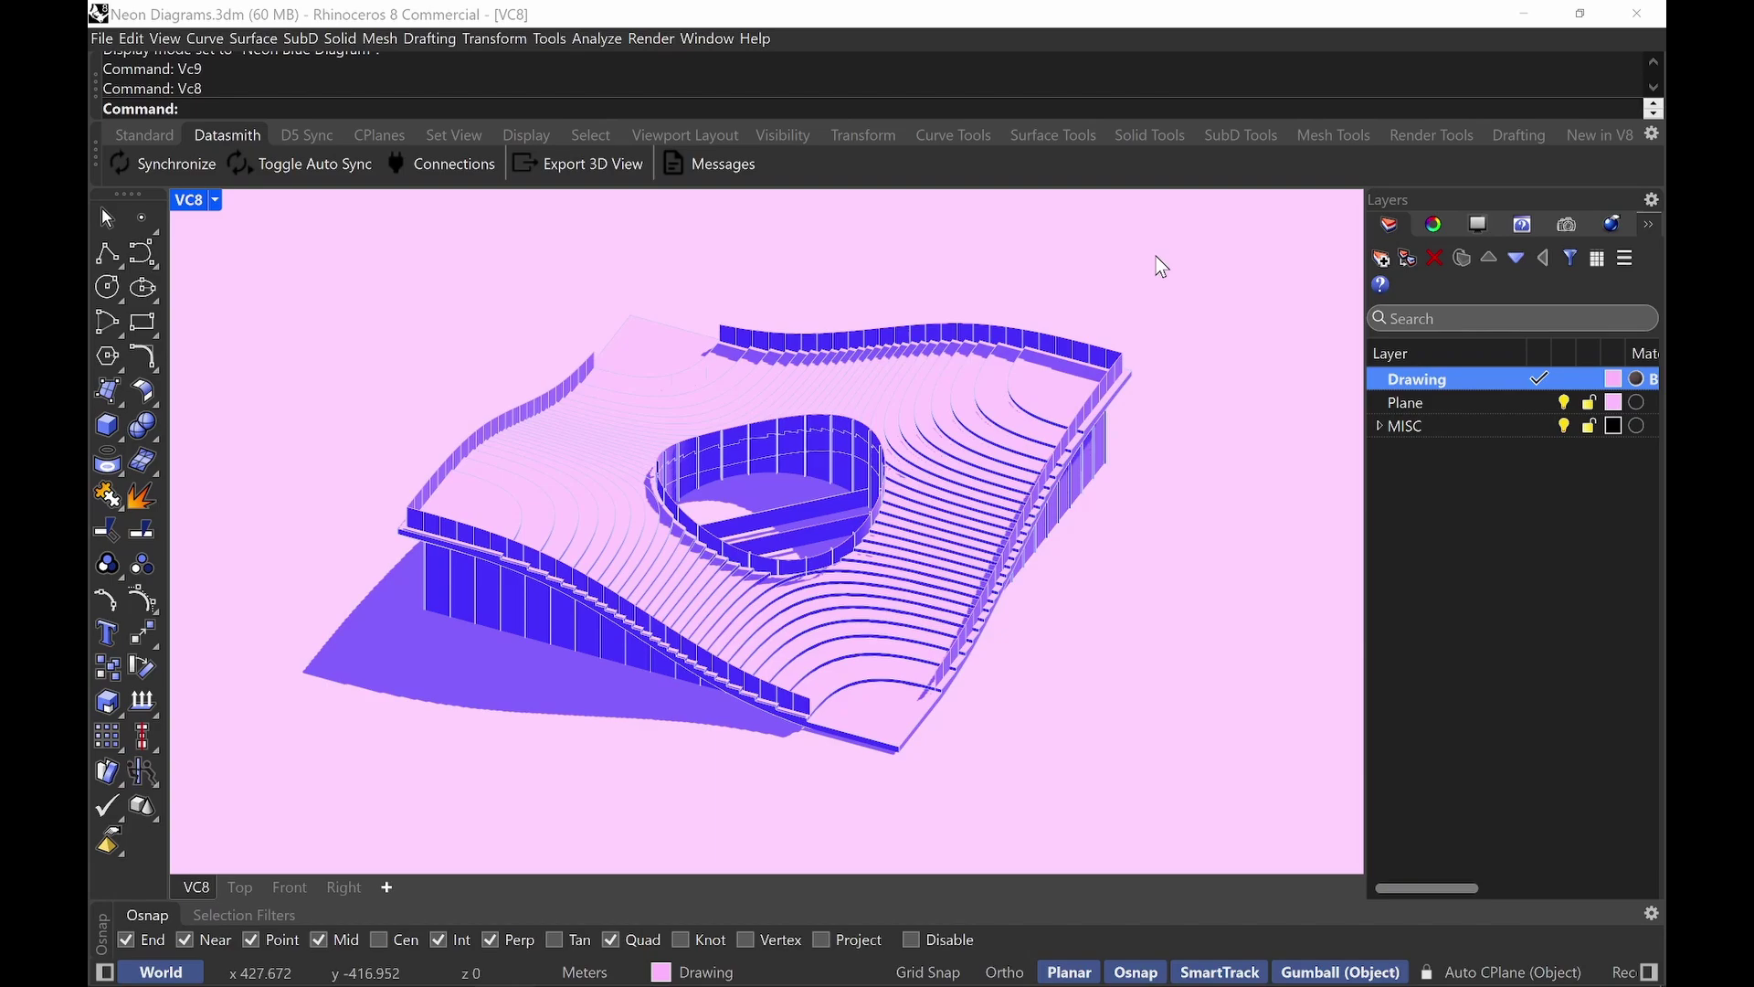
Switch to the VC7 view and set its display mode to Neon Magenta Diagram.
text(Vc)
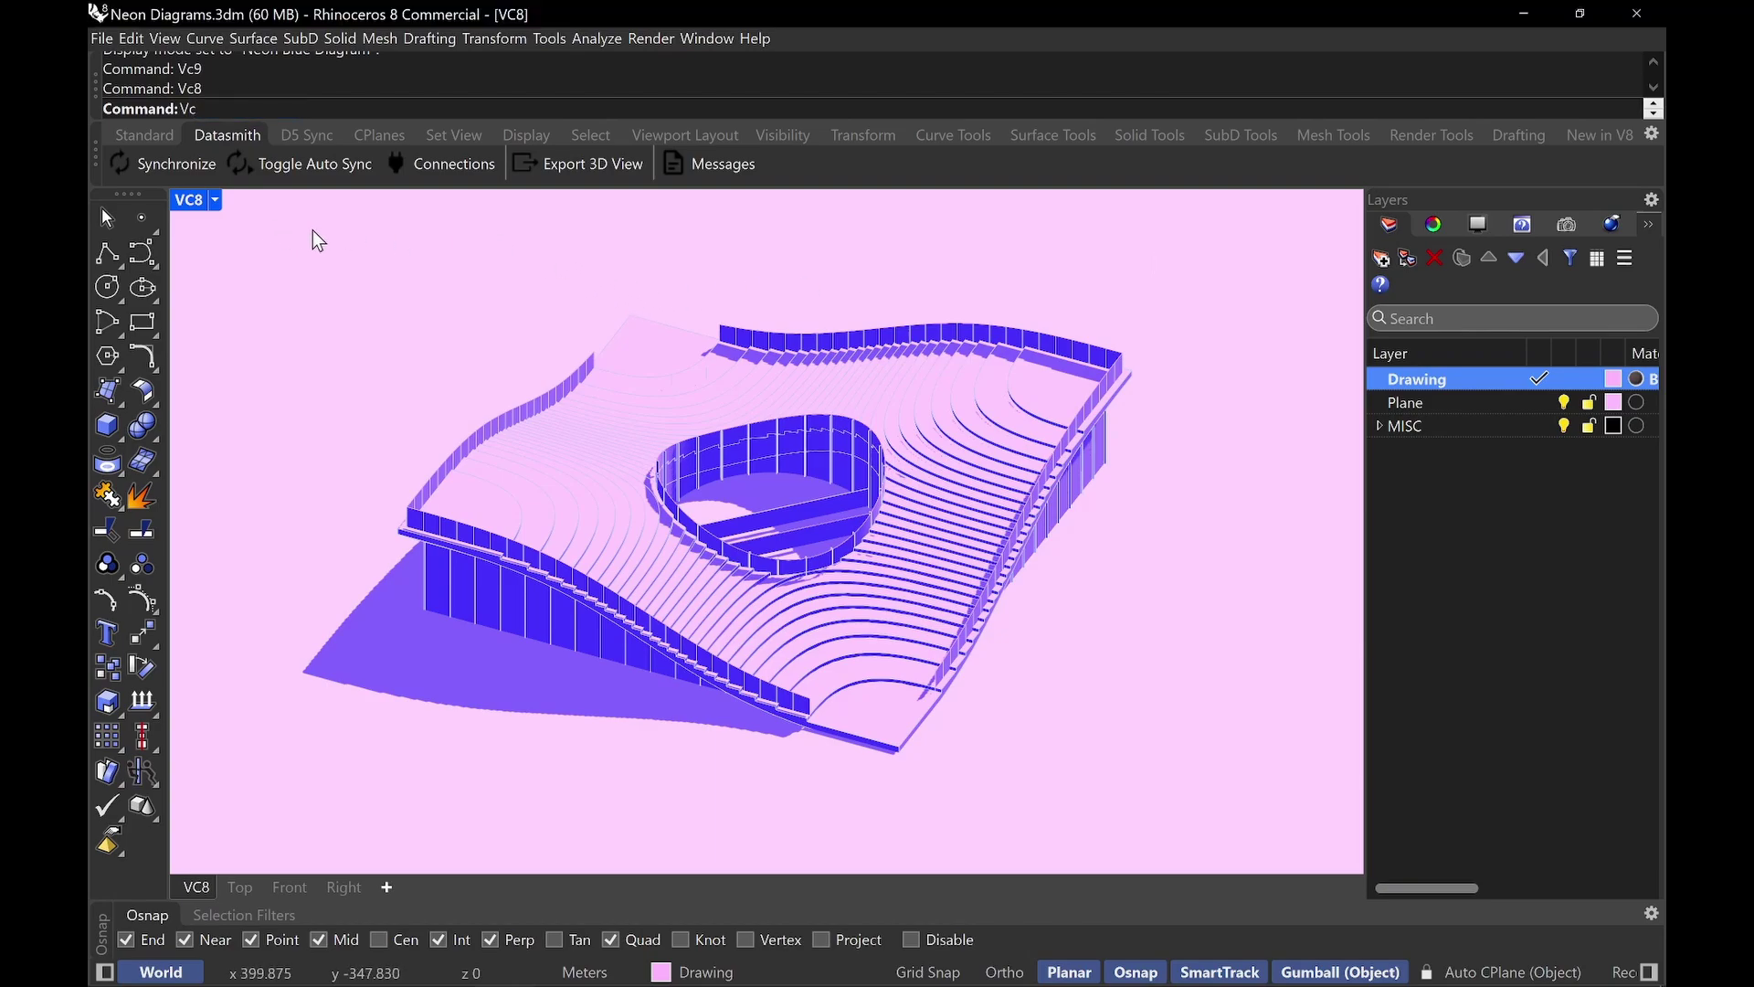
text(7)
key(Return)
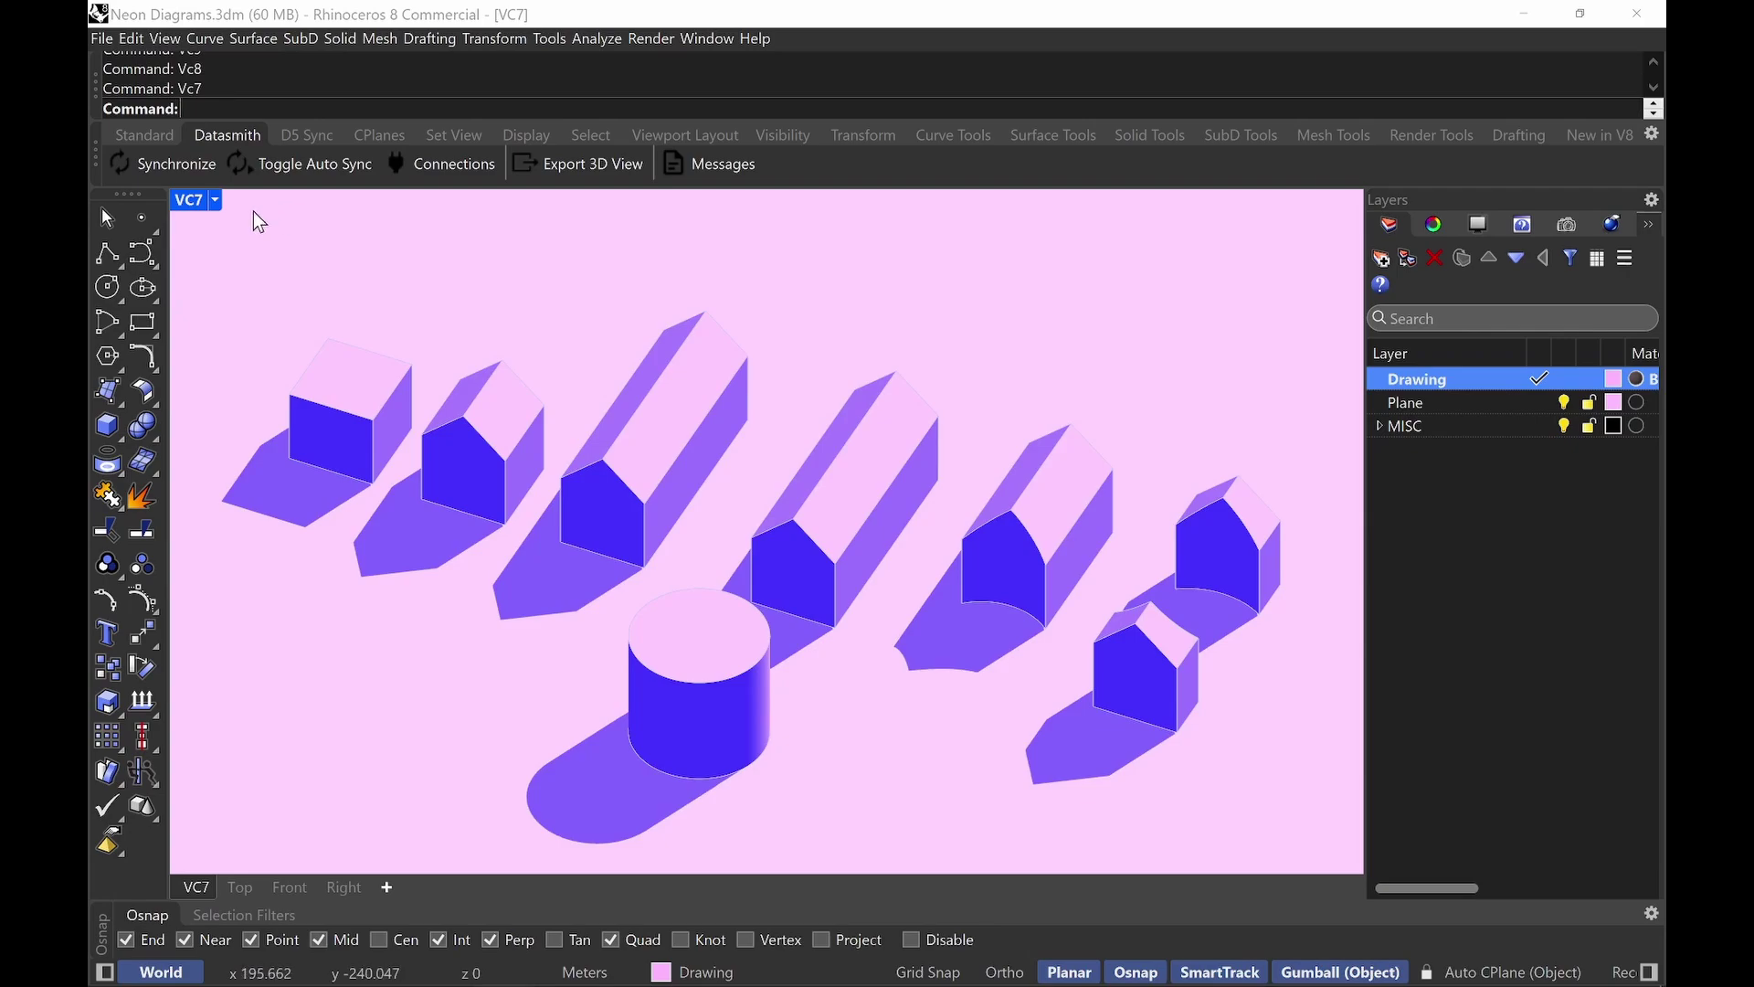
click(215, 200)
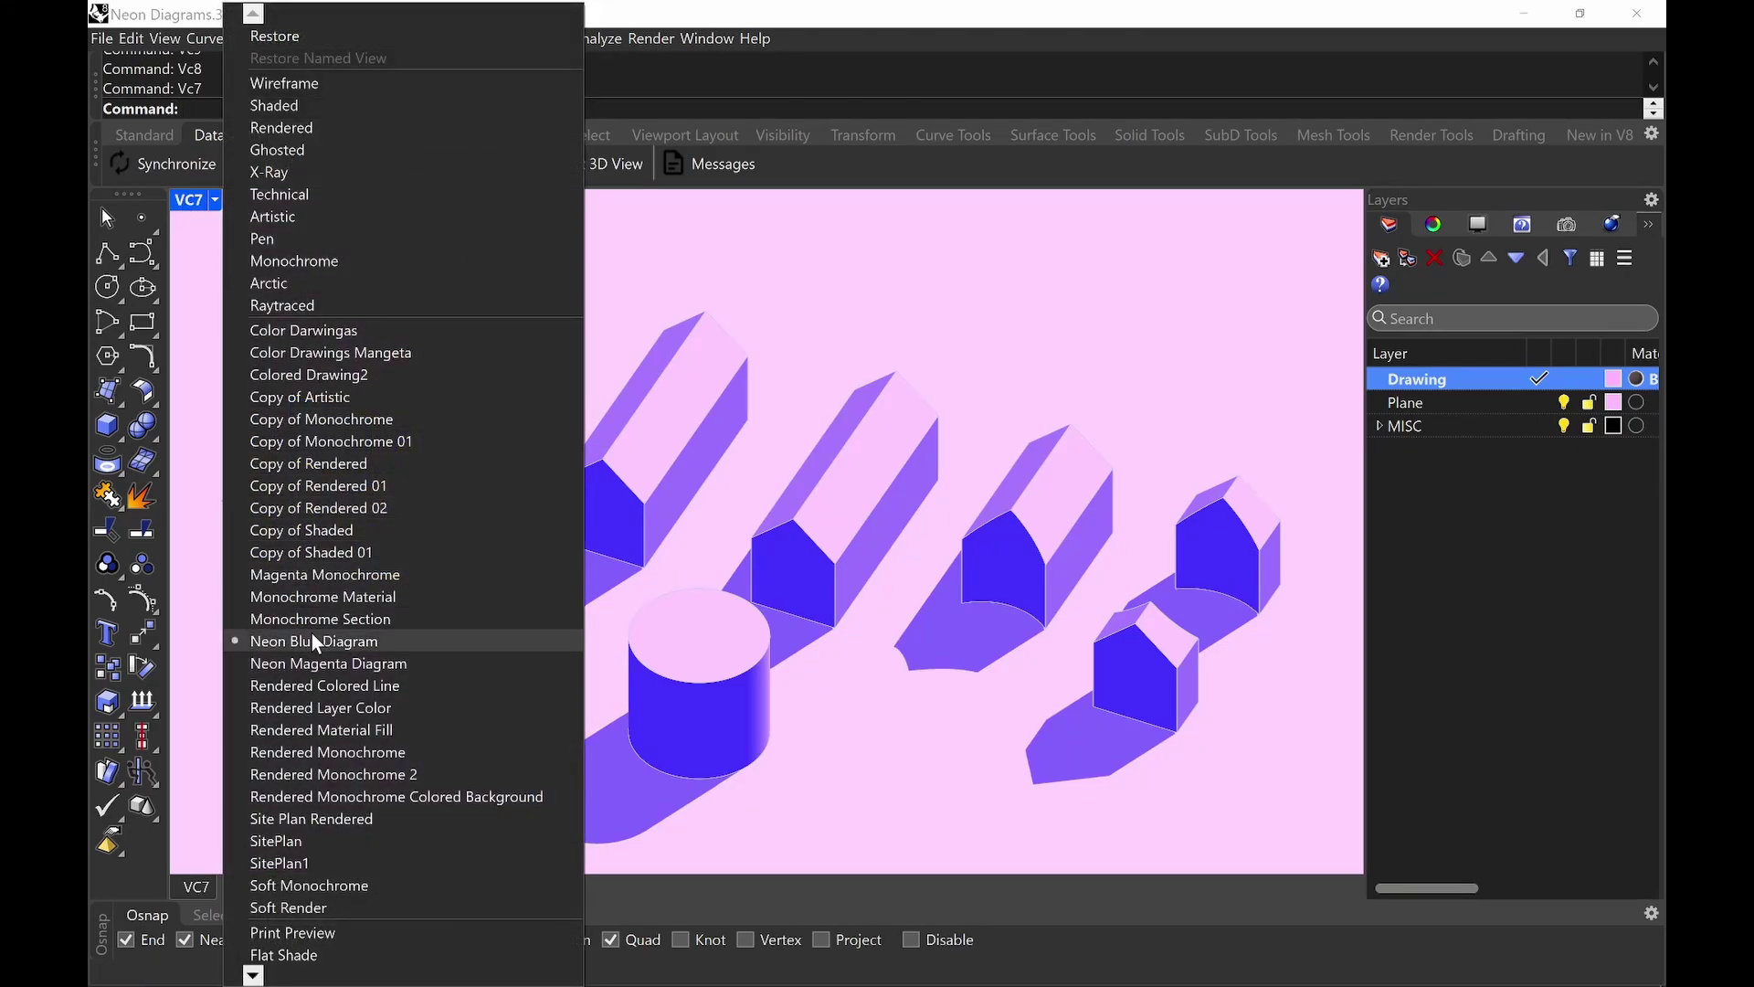
click(332, 663)
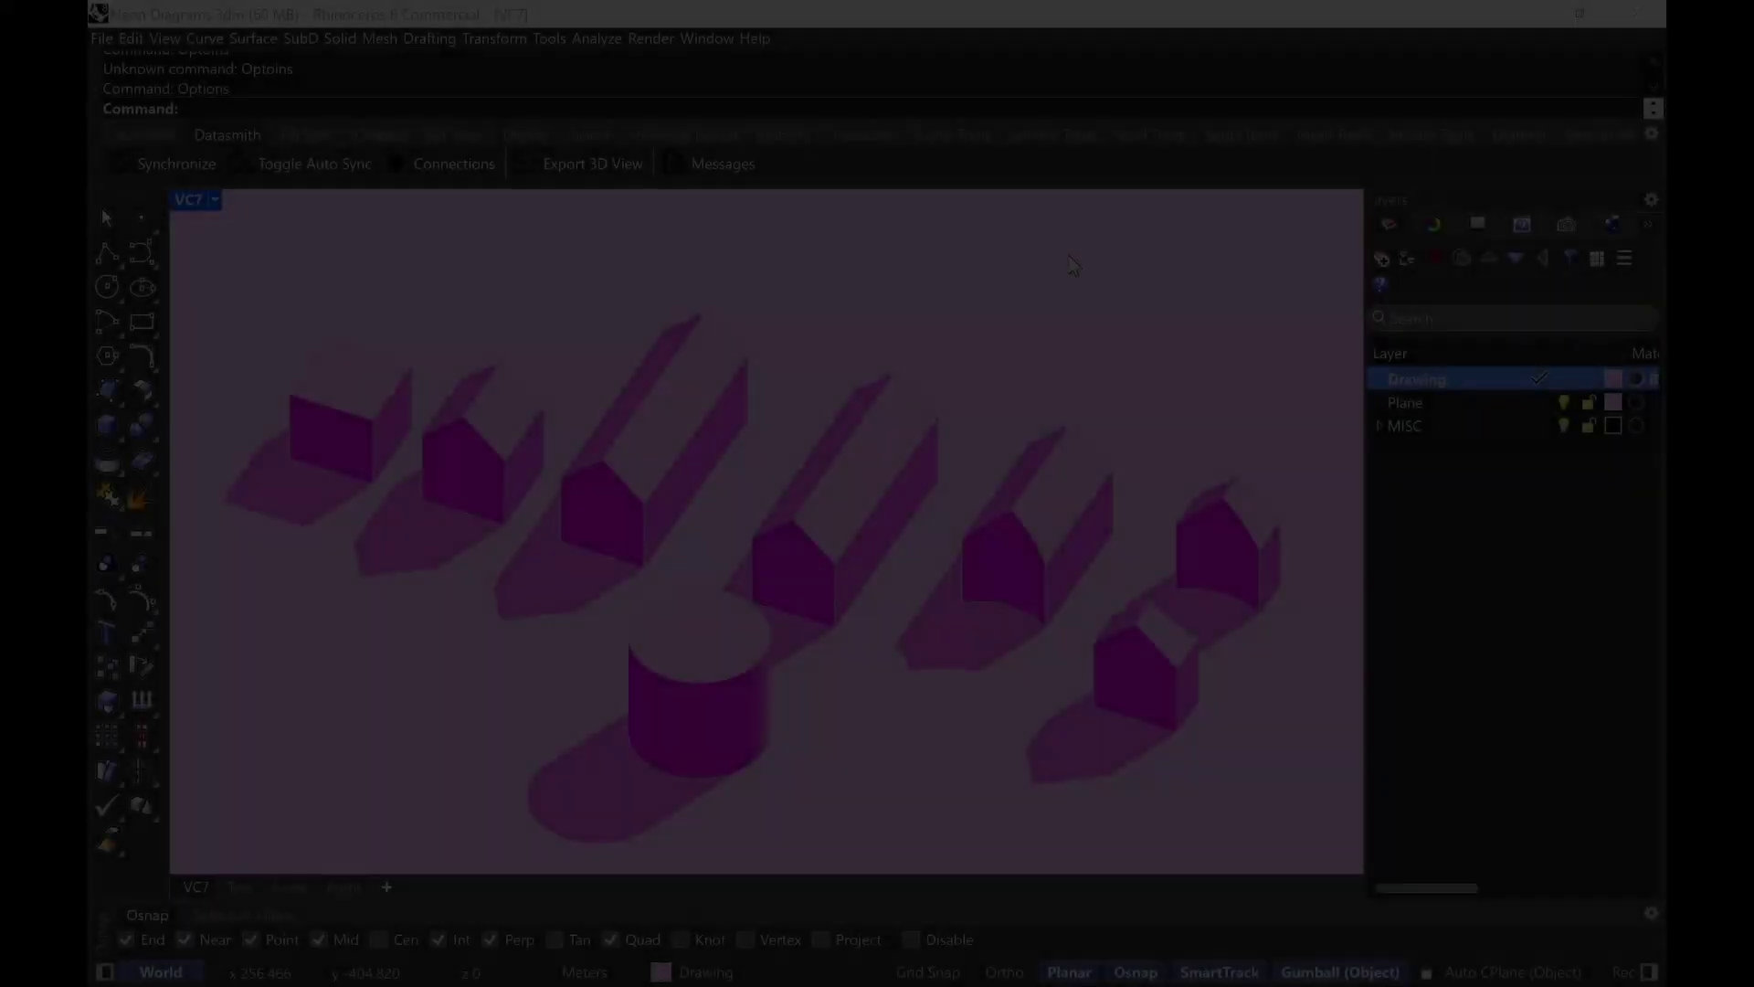
Open the program options at the View settings' list of display modes.
key(Return)
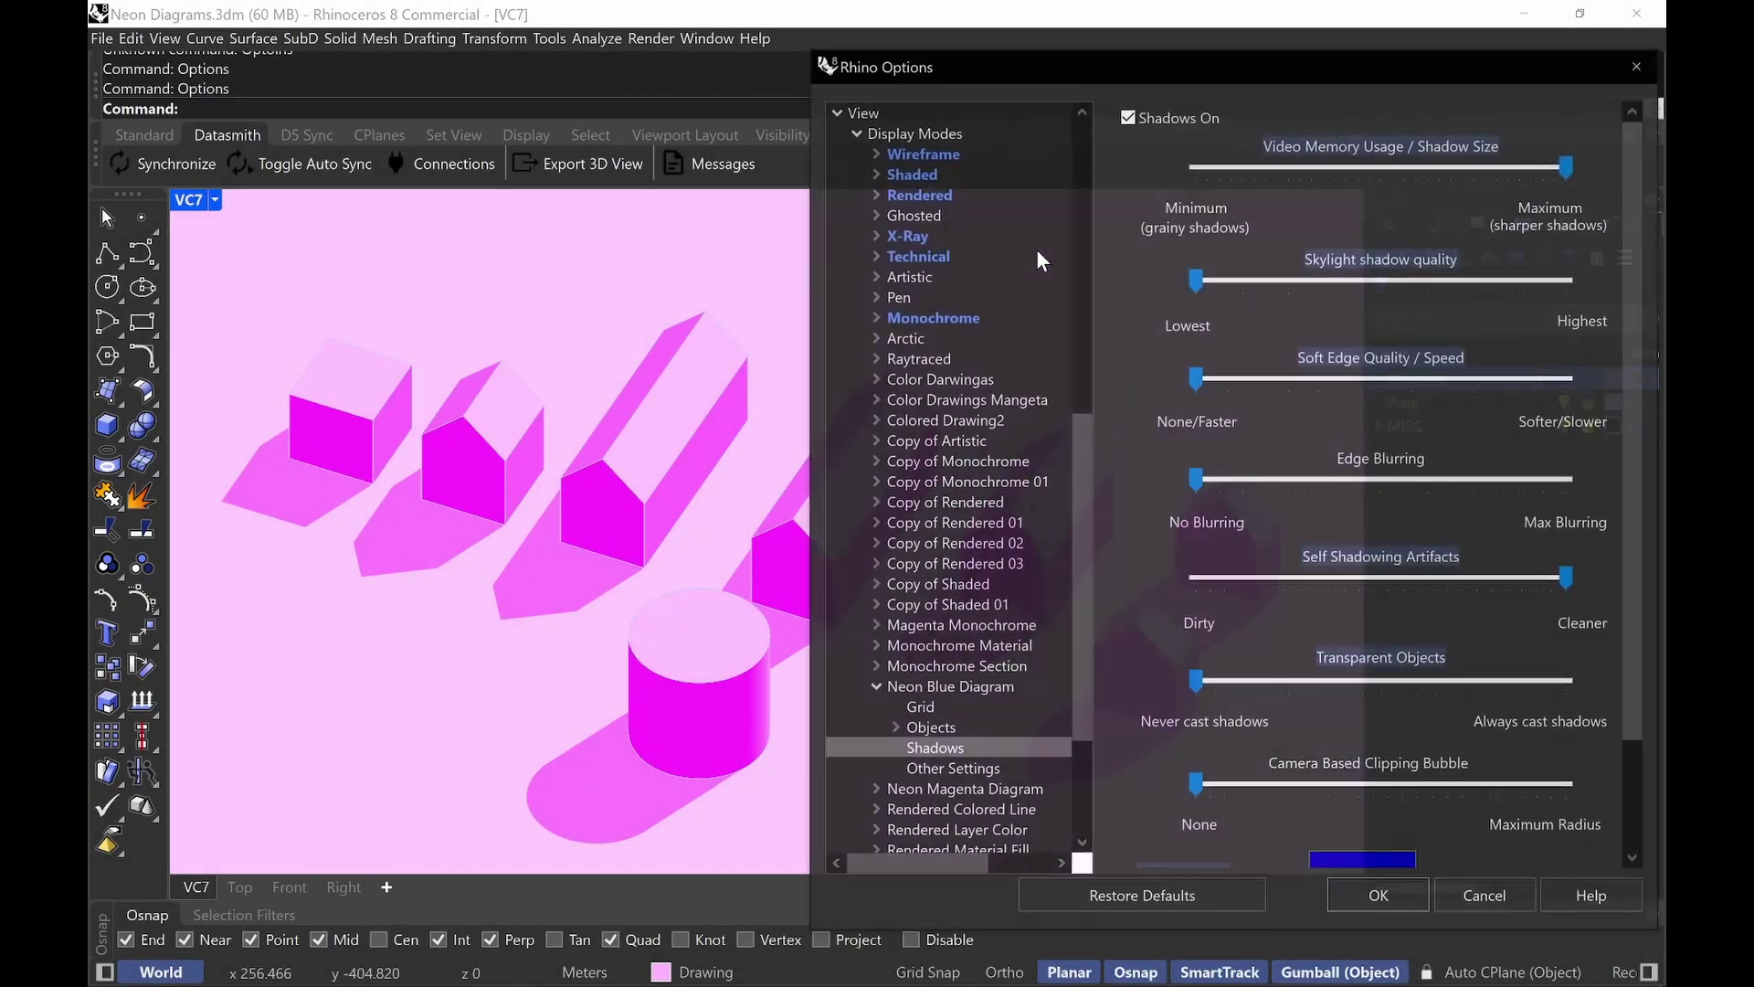
scroll(879, 665, up, 4)
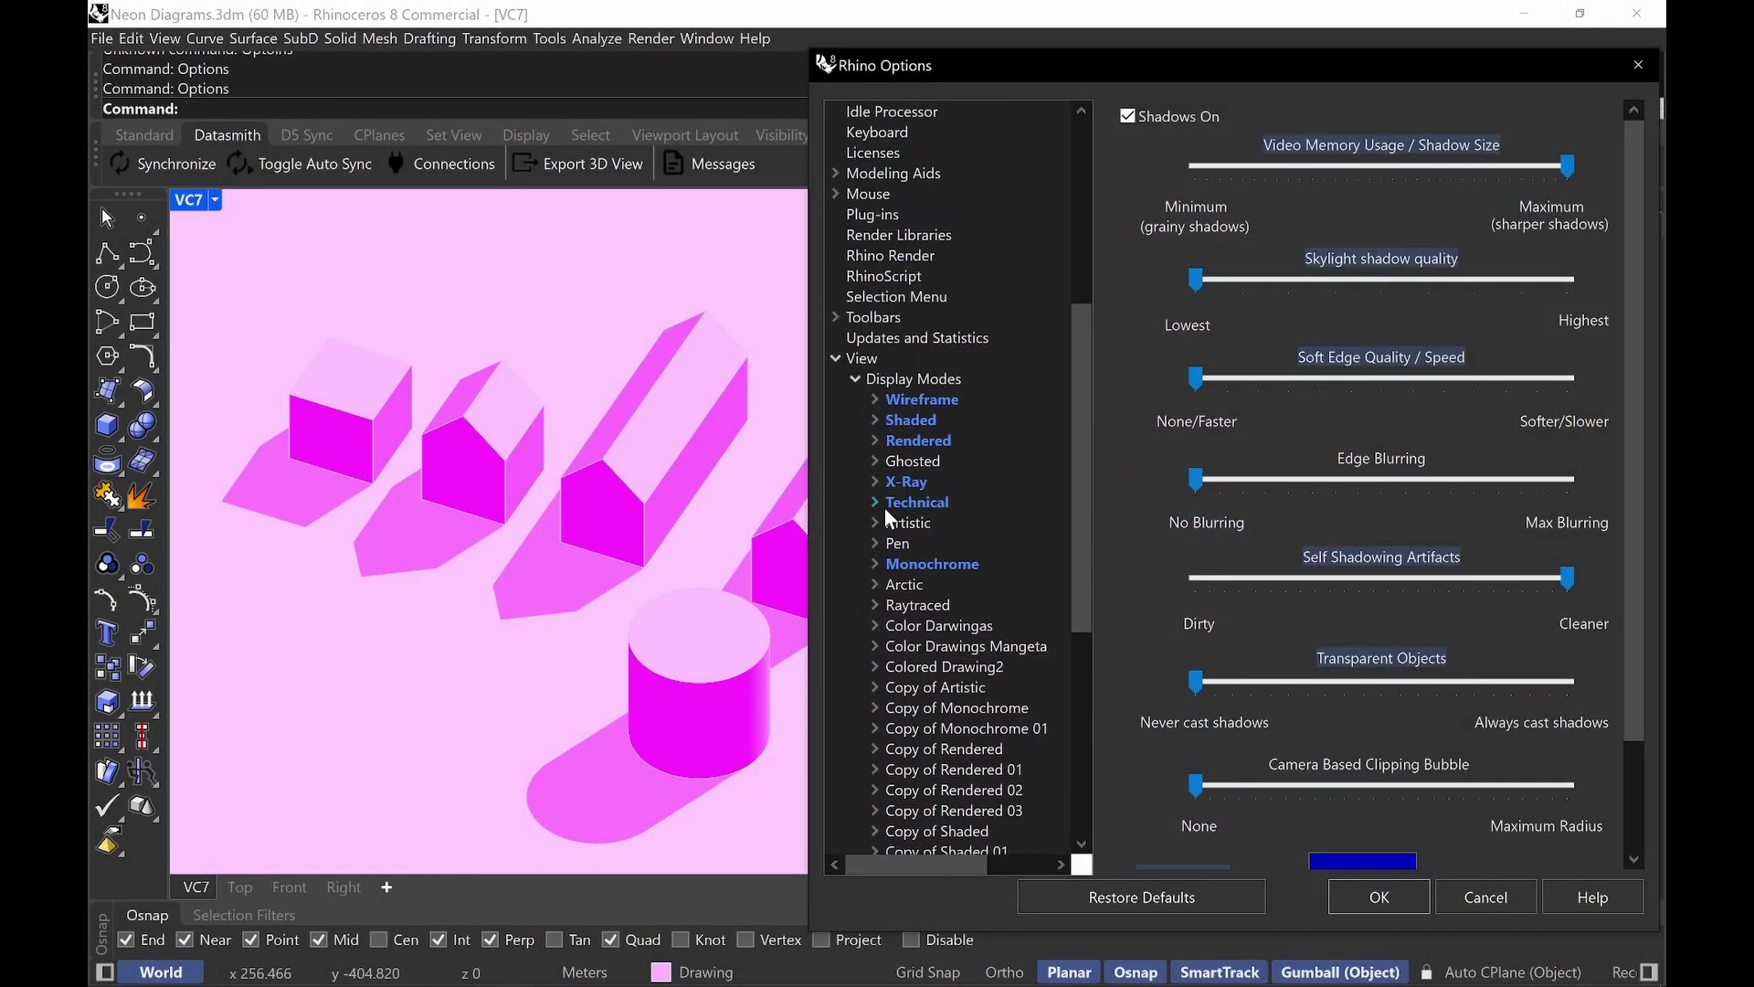
click(836, 356)
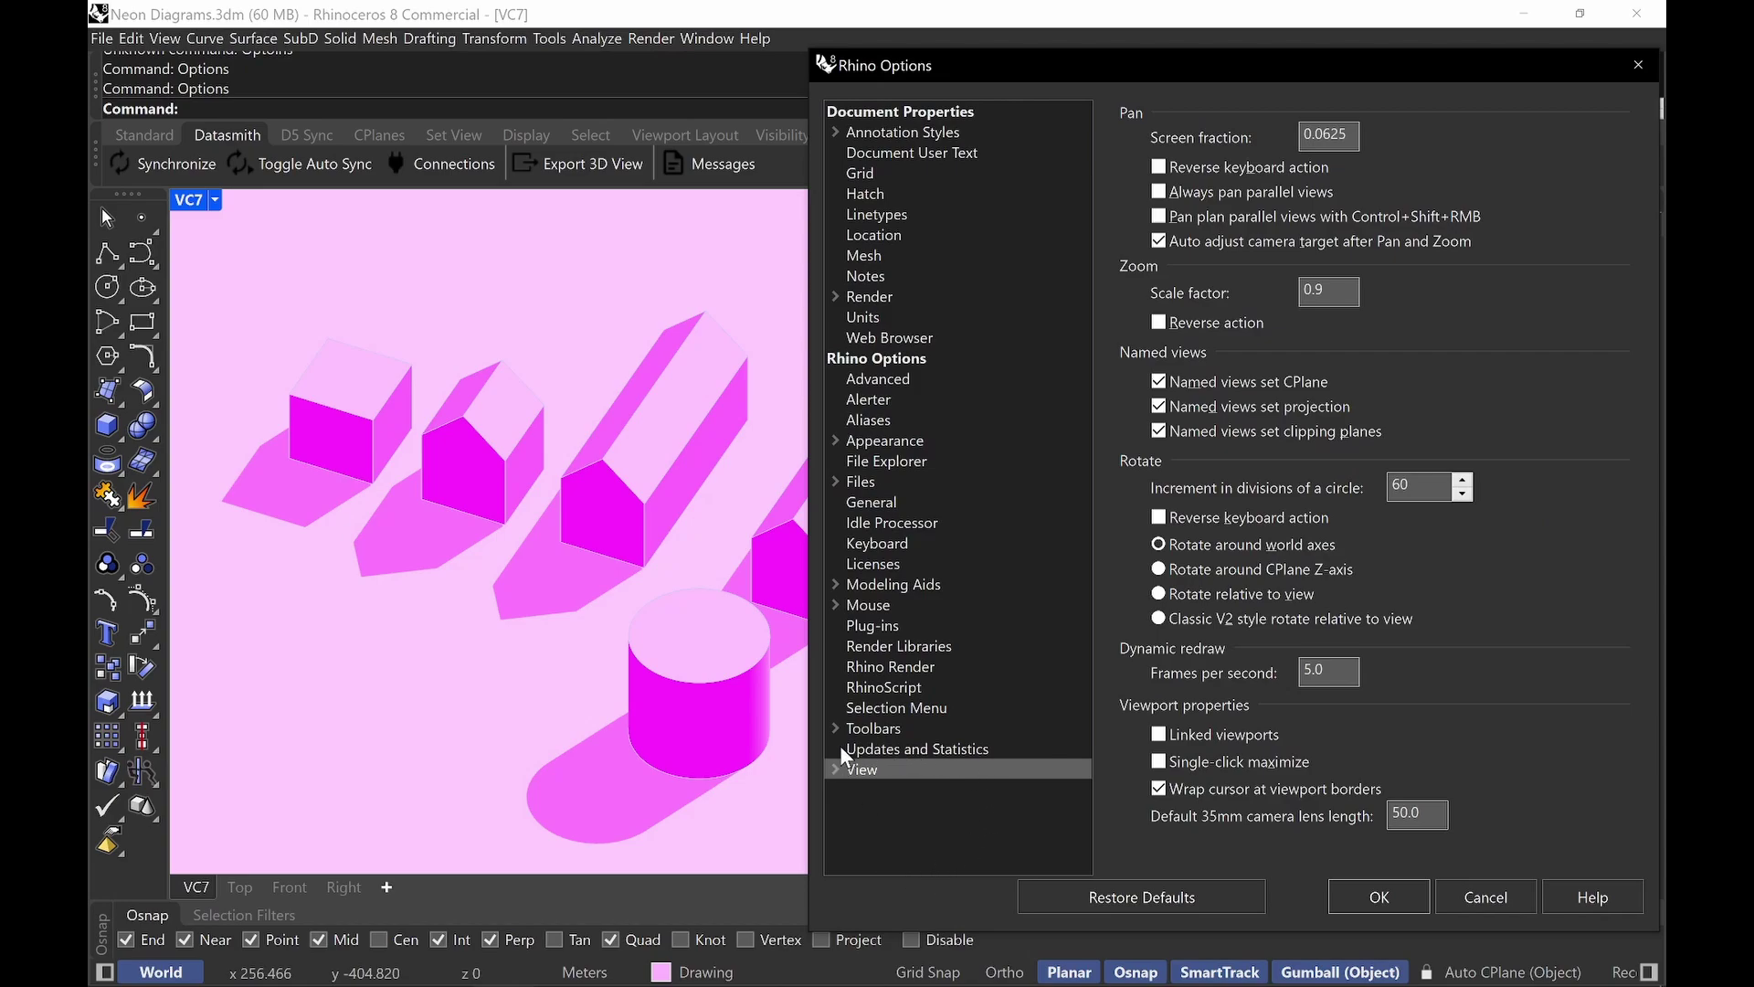
key(ctrl+alt+g)
drag(918, 759, 856, 829)
key(ctrl+alt+g)
click(835, 769)
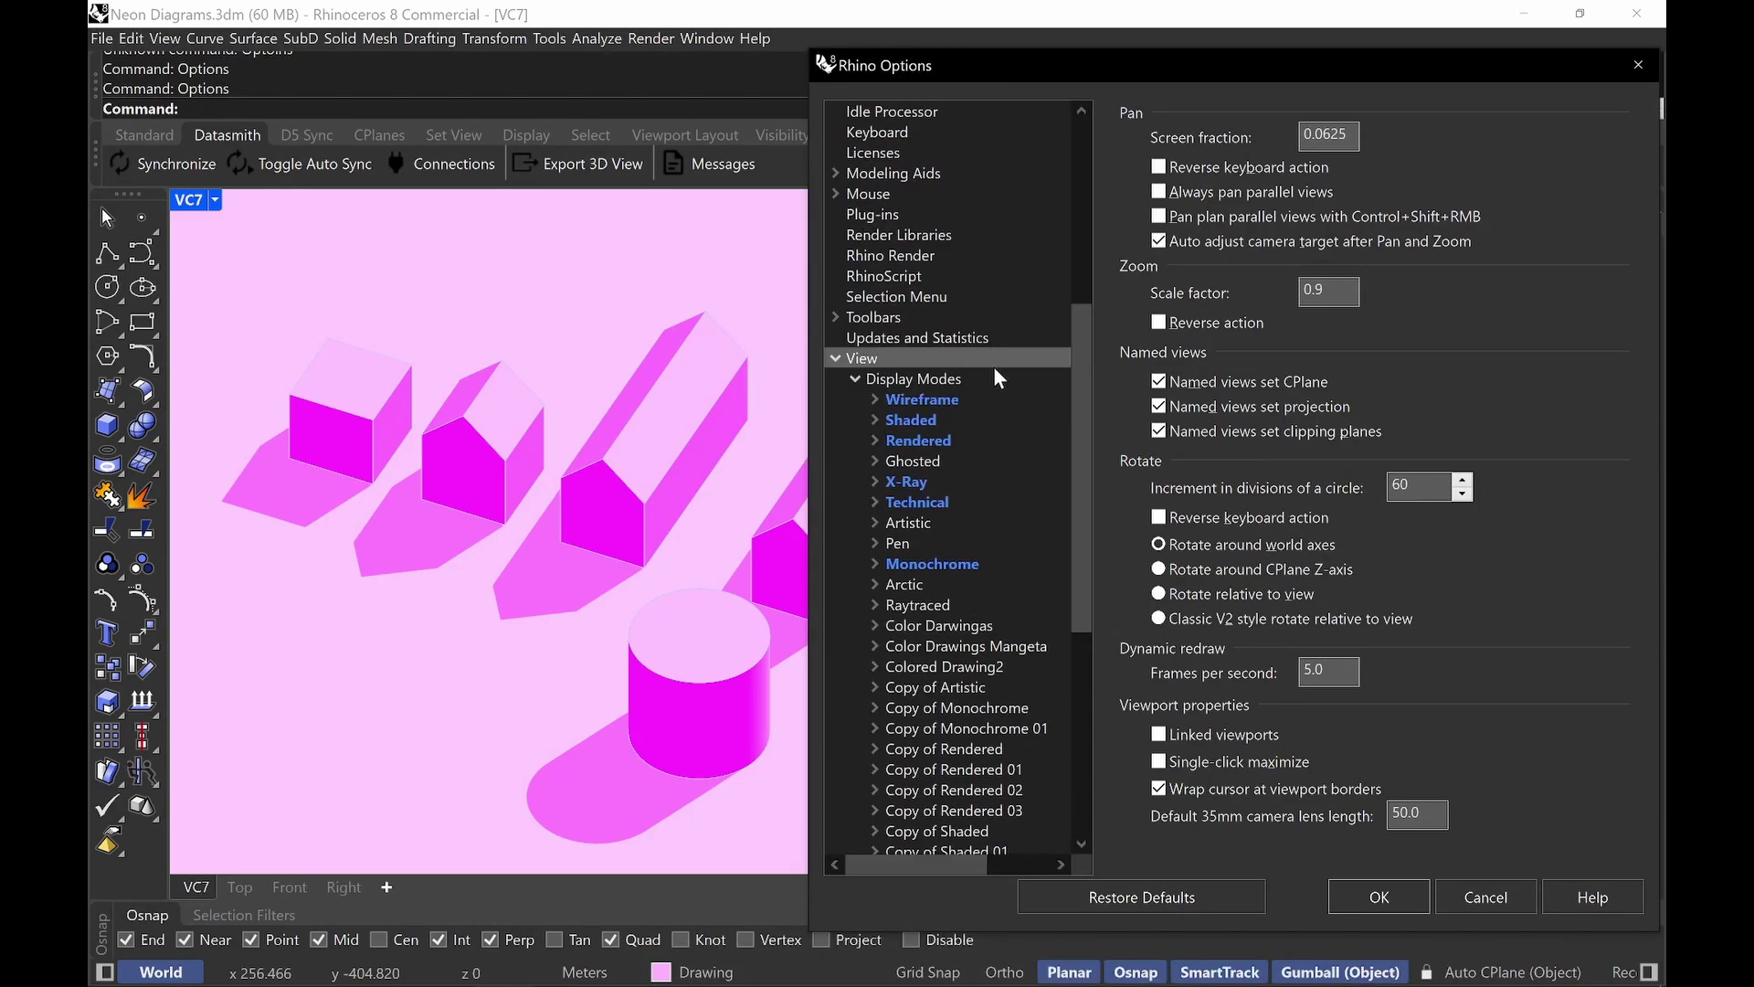
click(968, 383)
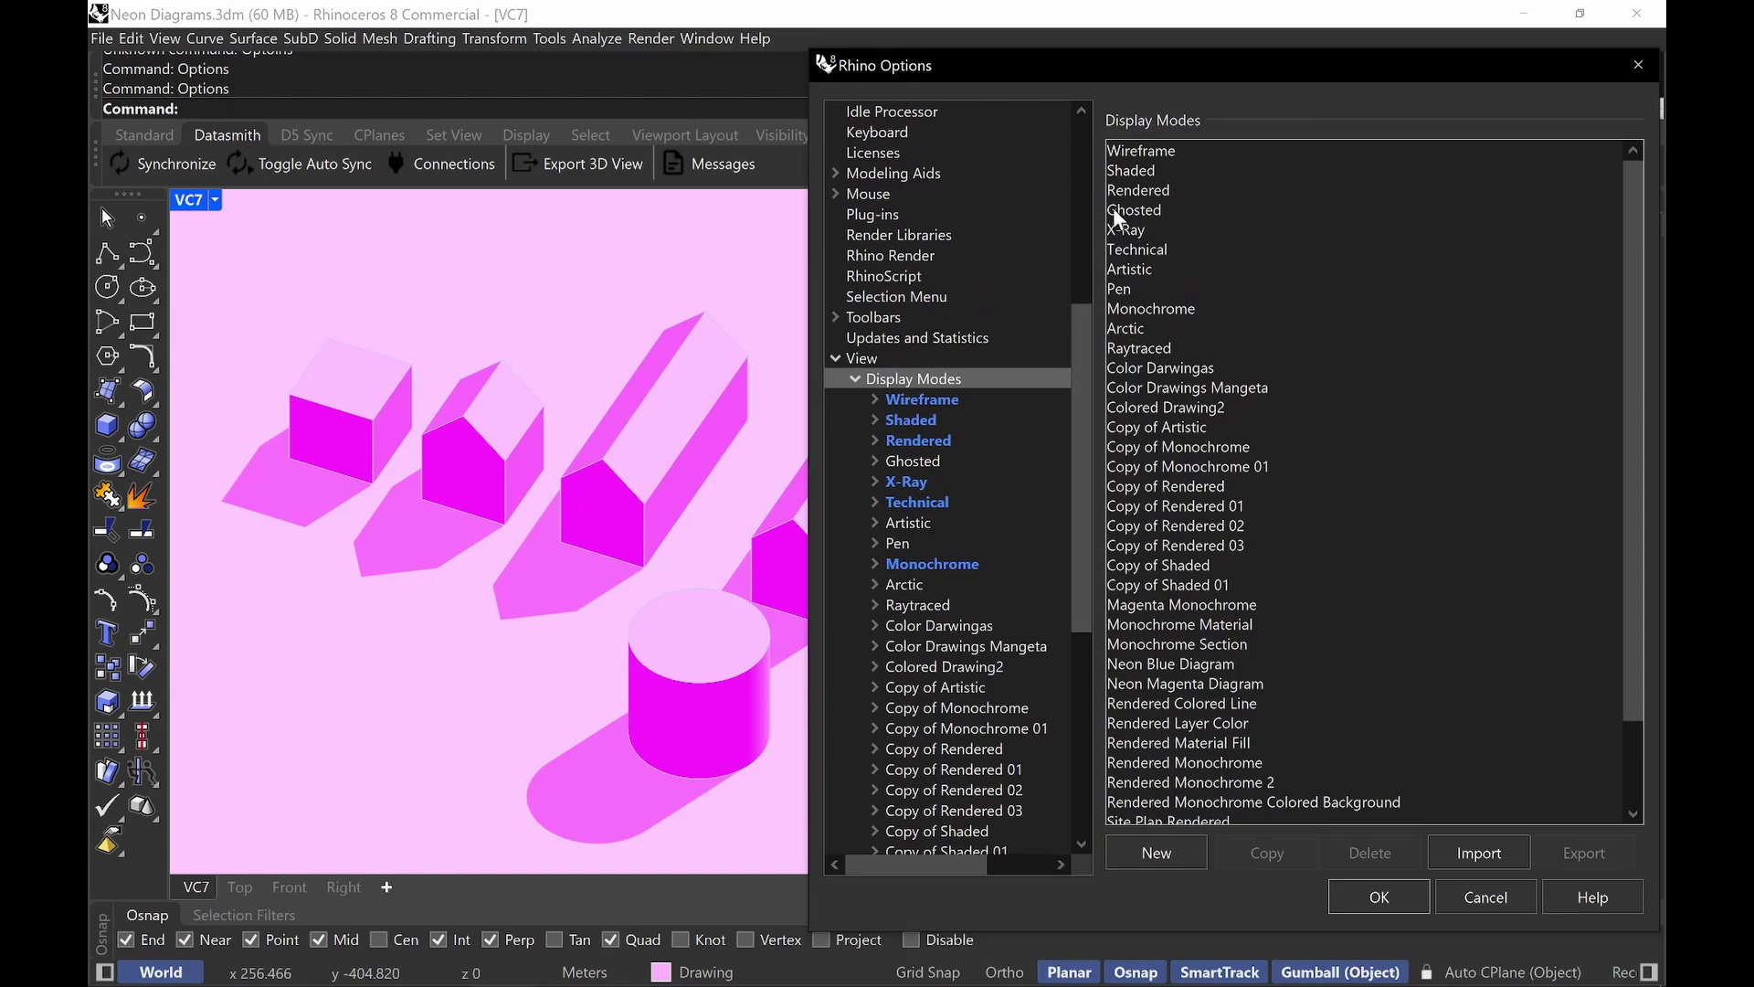
Copy the Rendered display mode and name the copy Neon Diagram.
click(1150, 190)
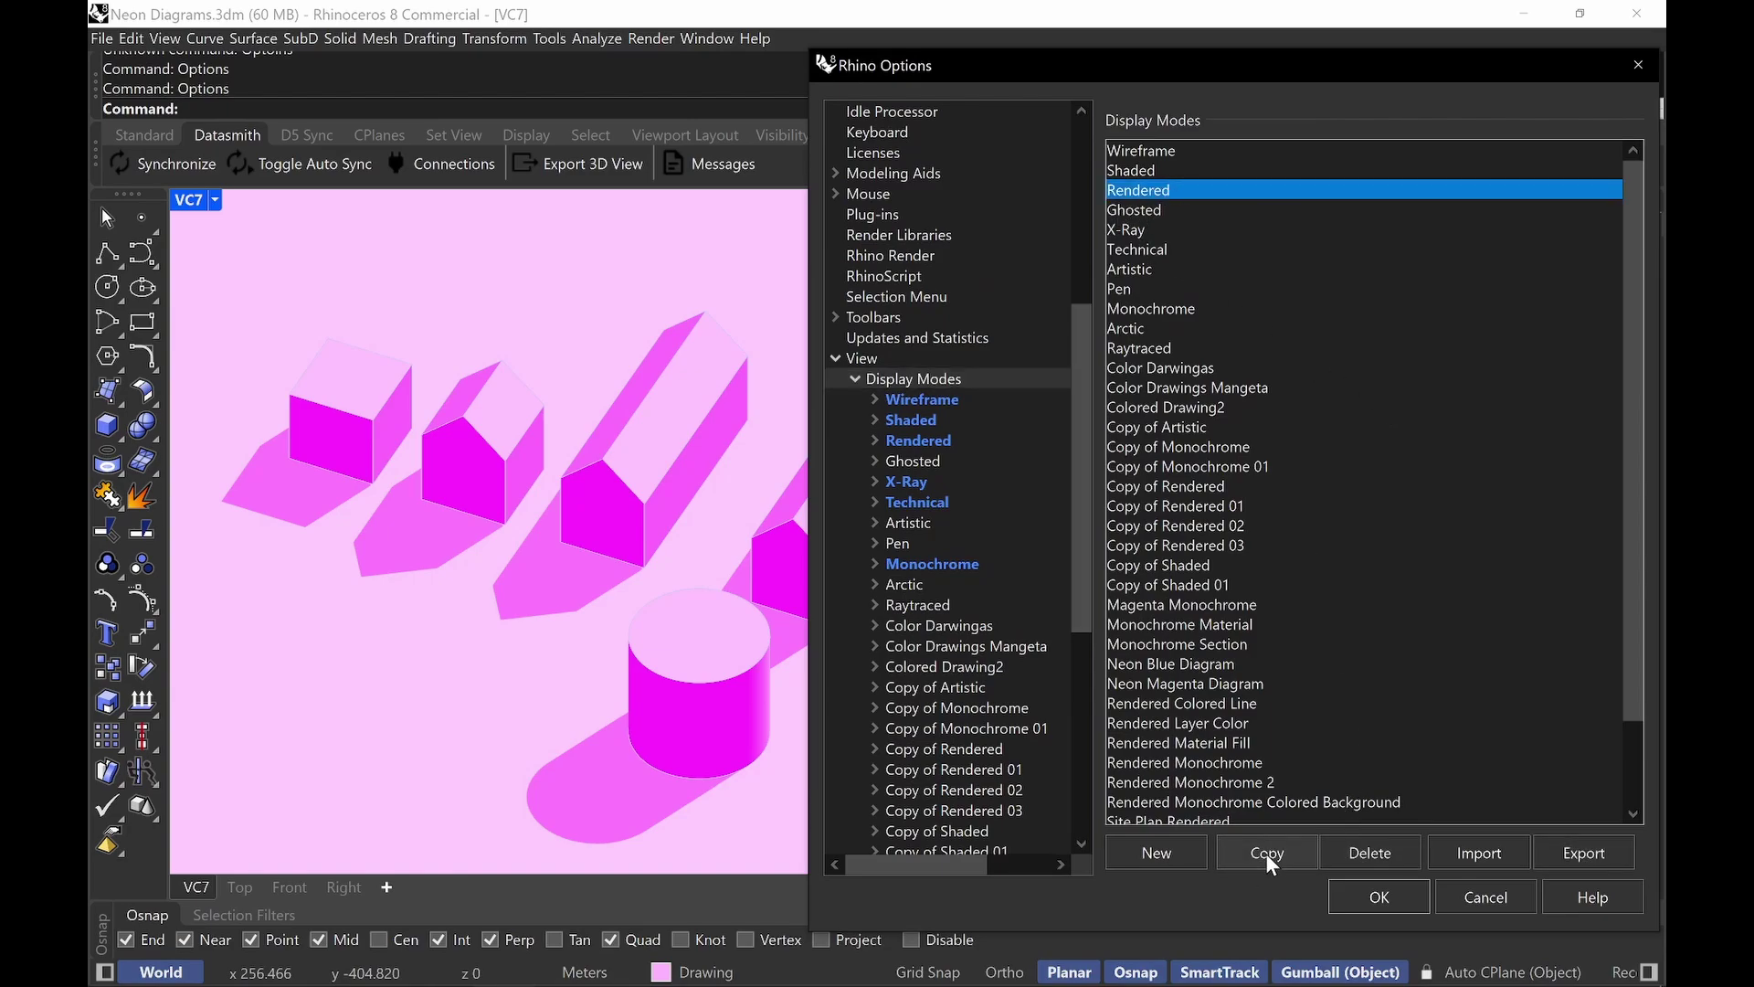
click(1269, 855)
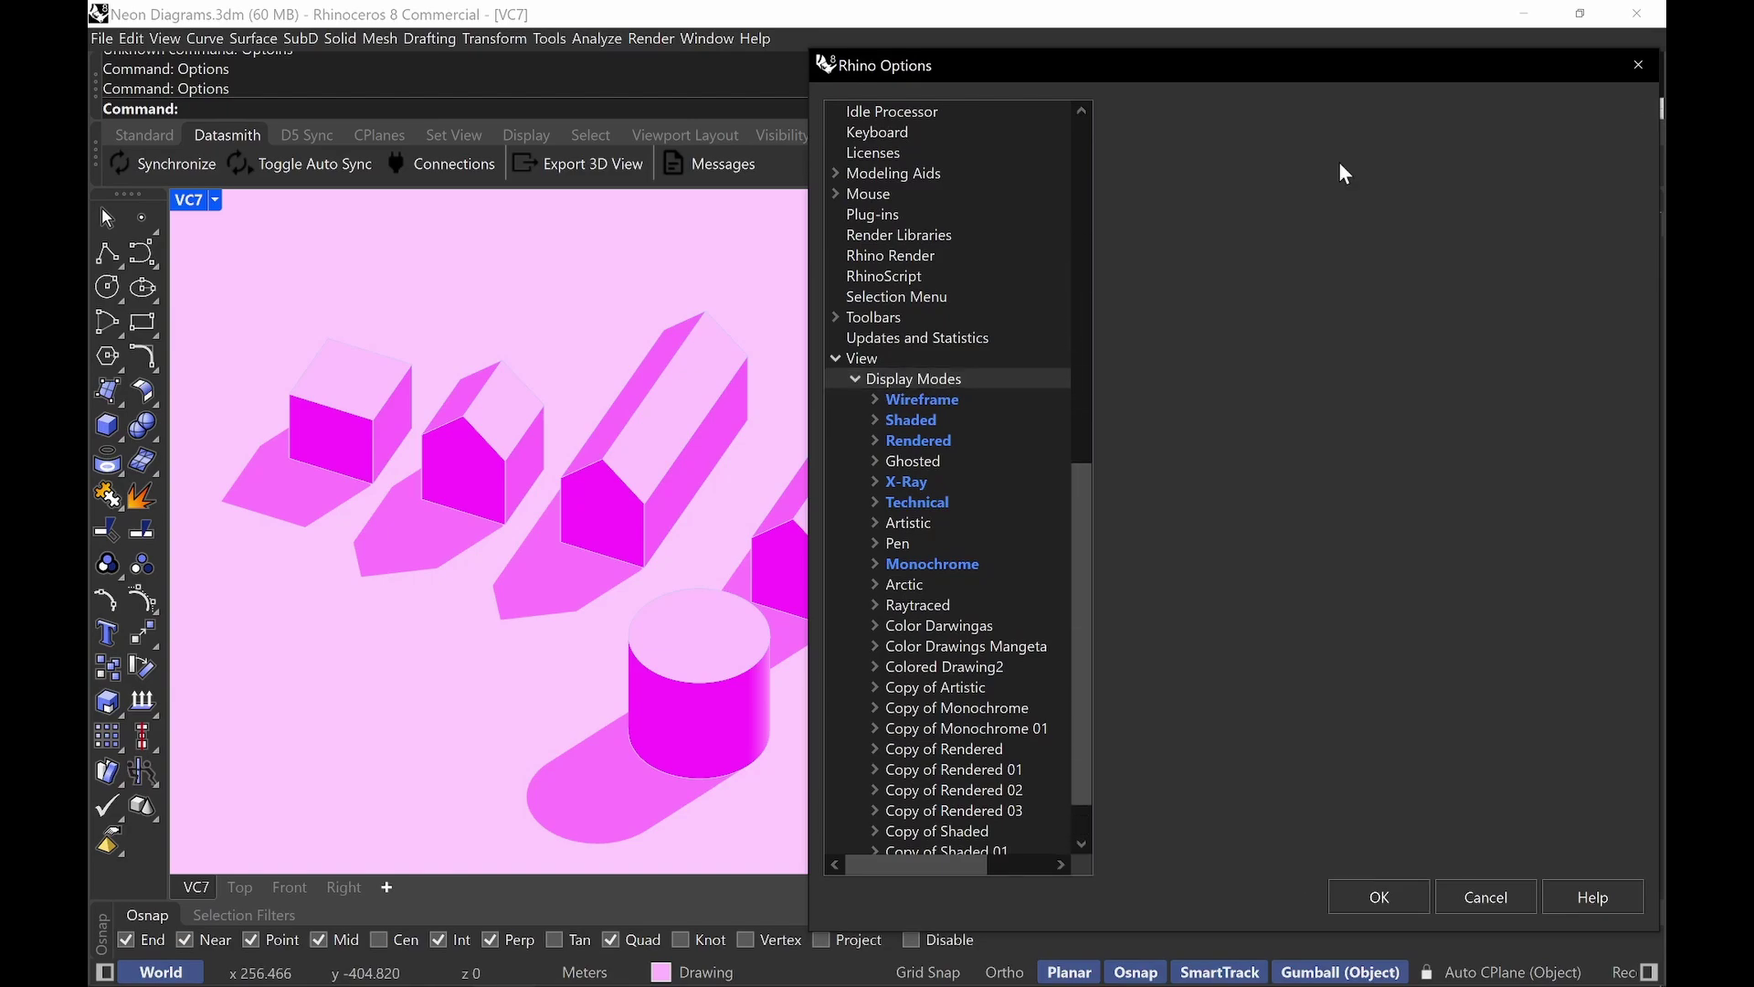
triple_click(1543, 155)
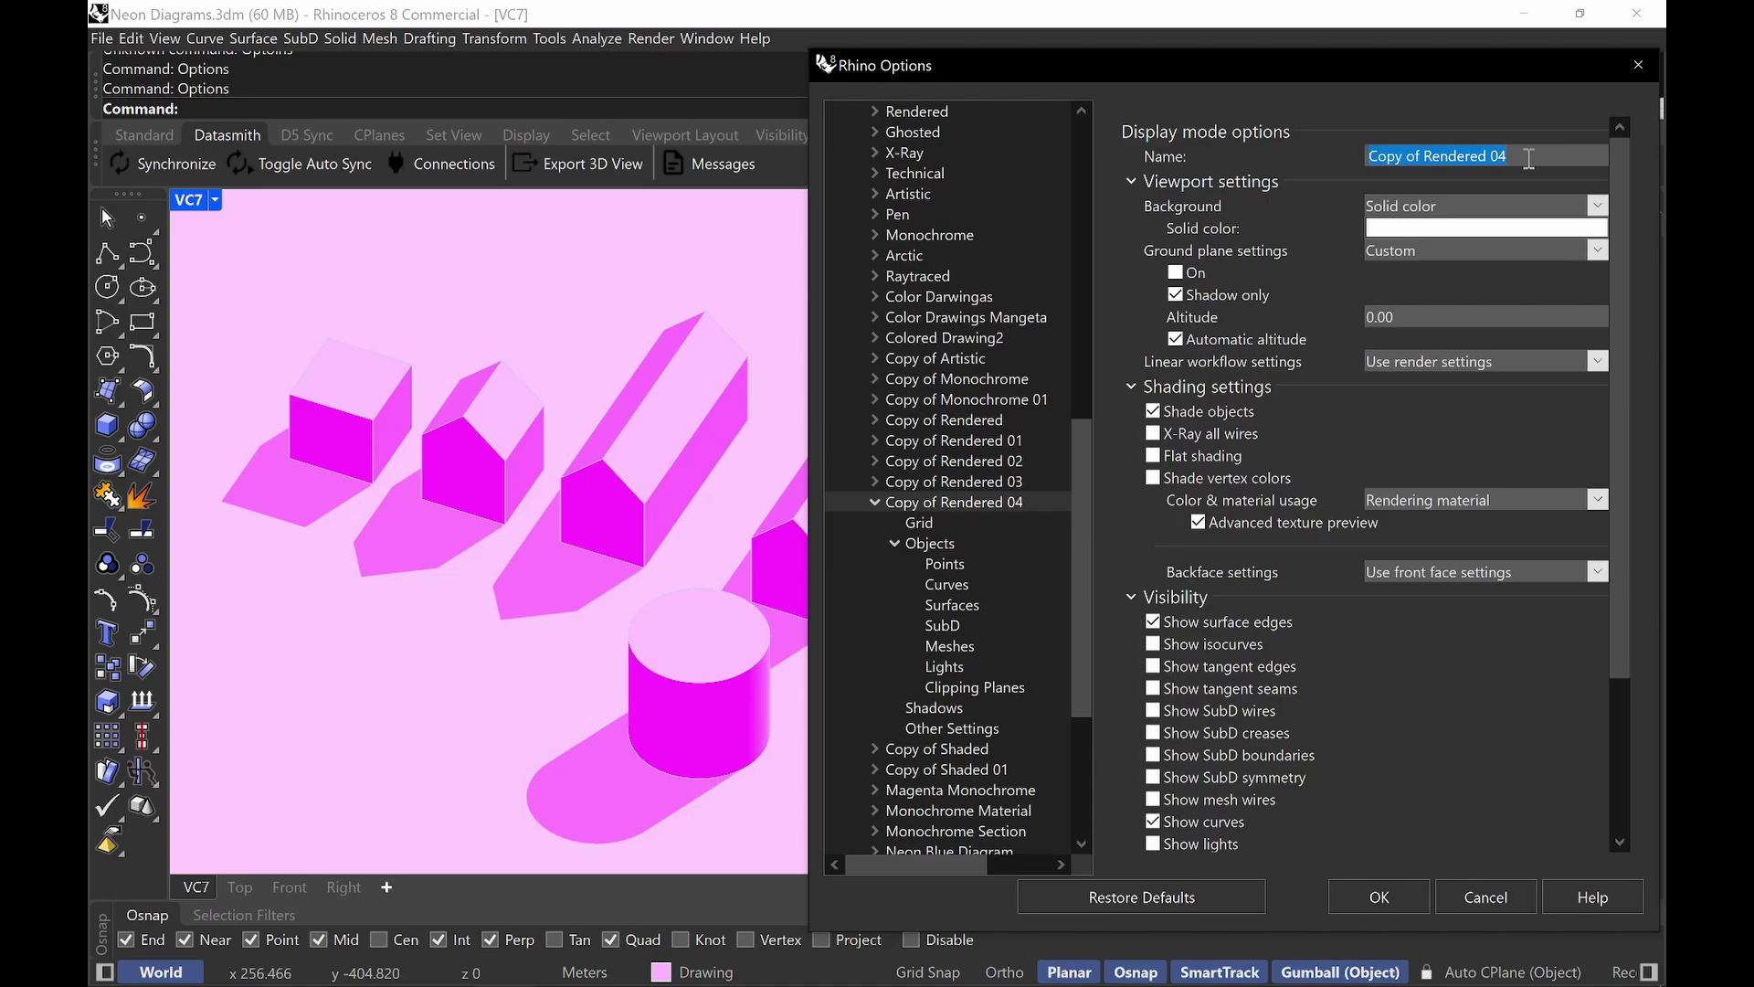
text(Neon Di)
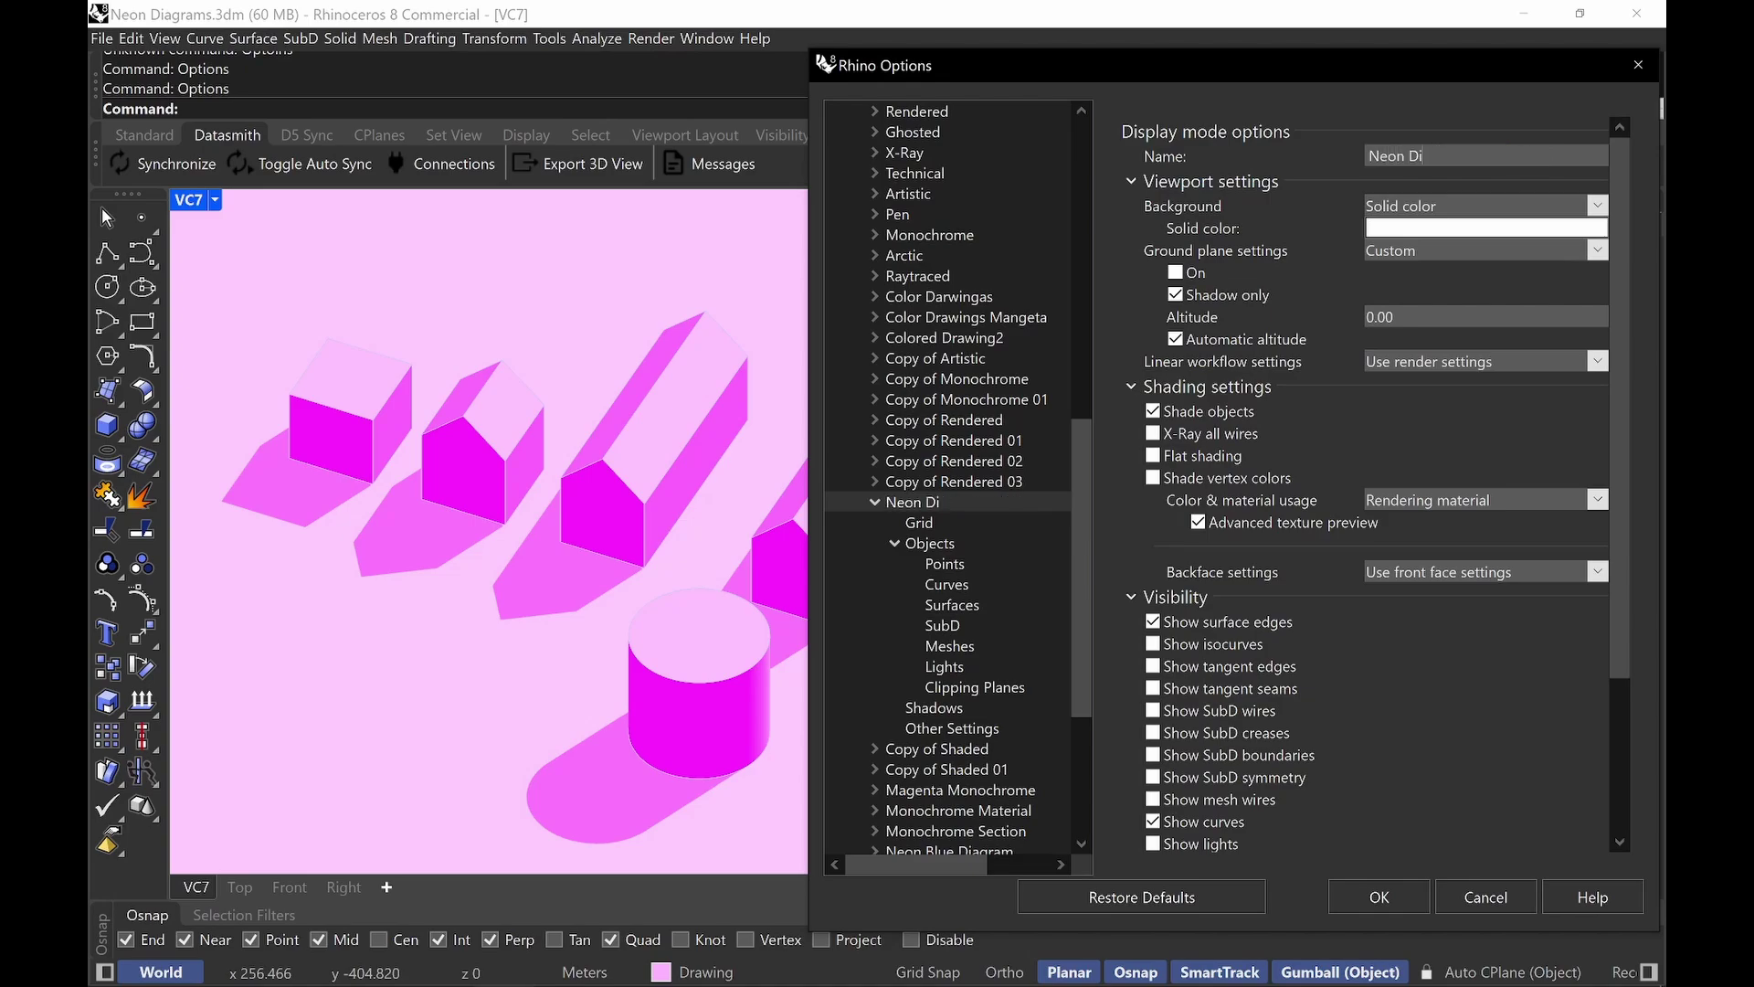
text(agram)
click(1405, 909)
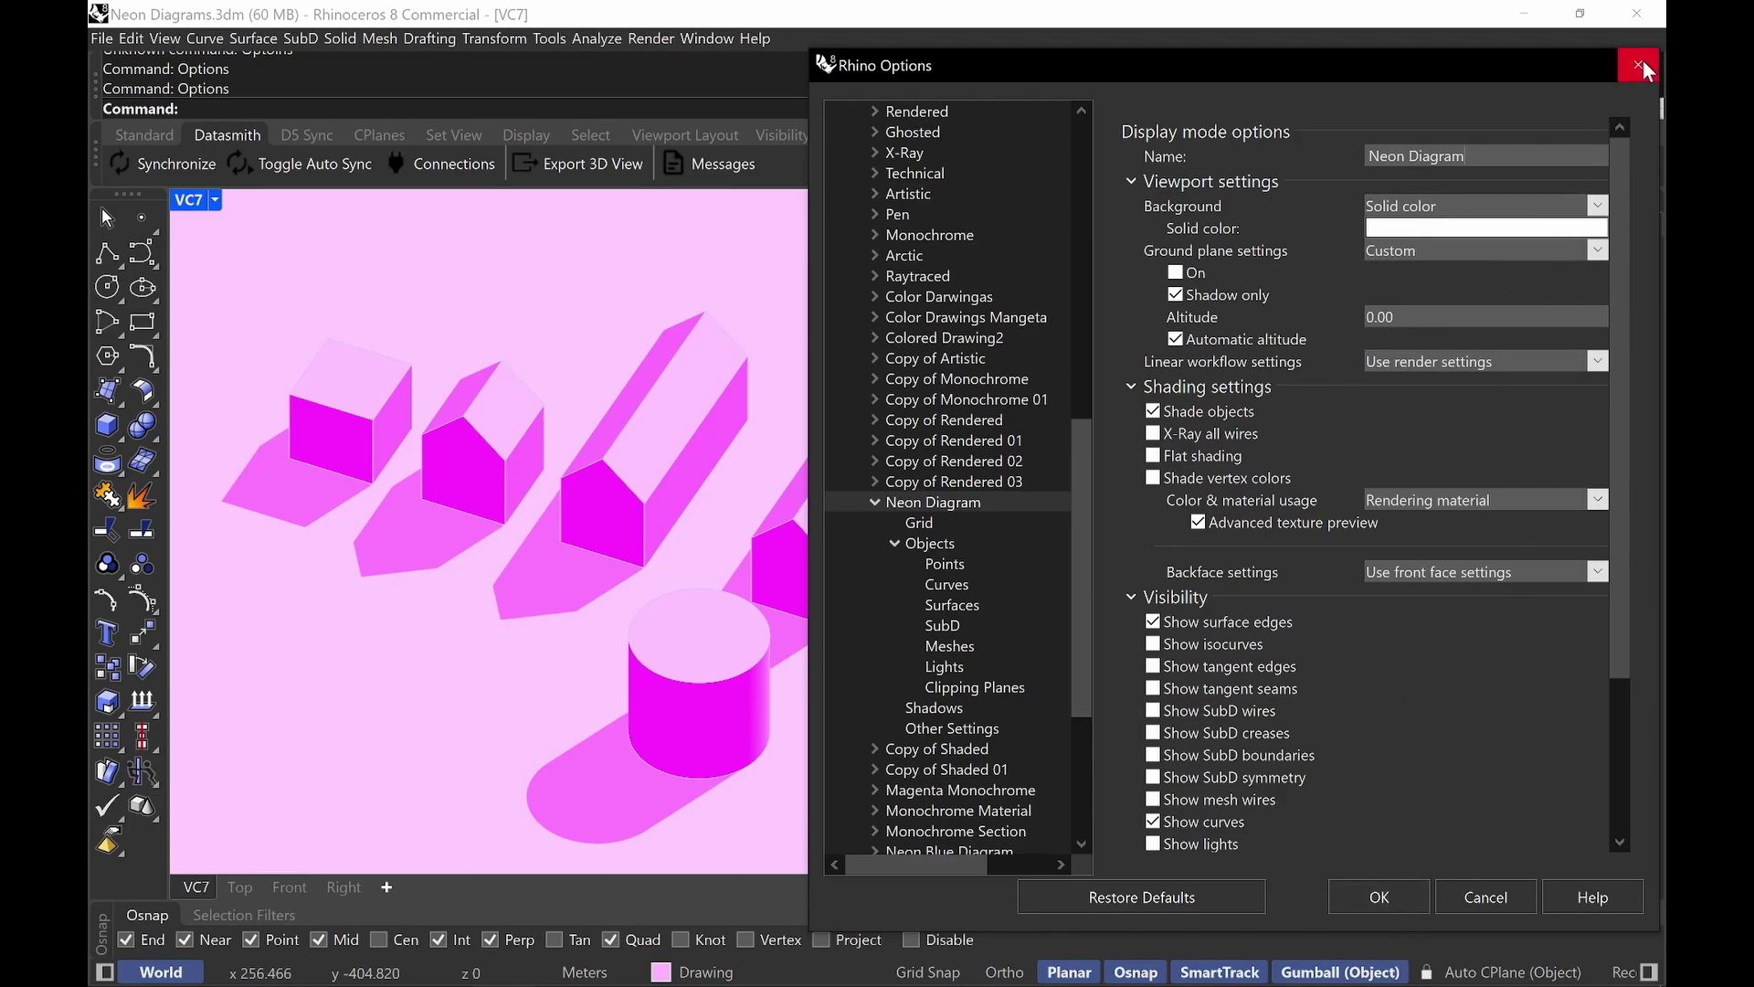
Reapply Neon Magenta Diagram to the VC7 view and open that display mode's settings in the options with its Objects group expanded.
click(189, 200)
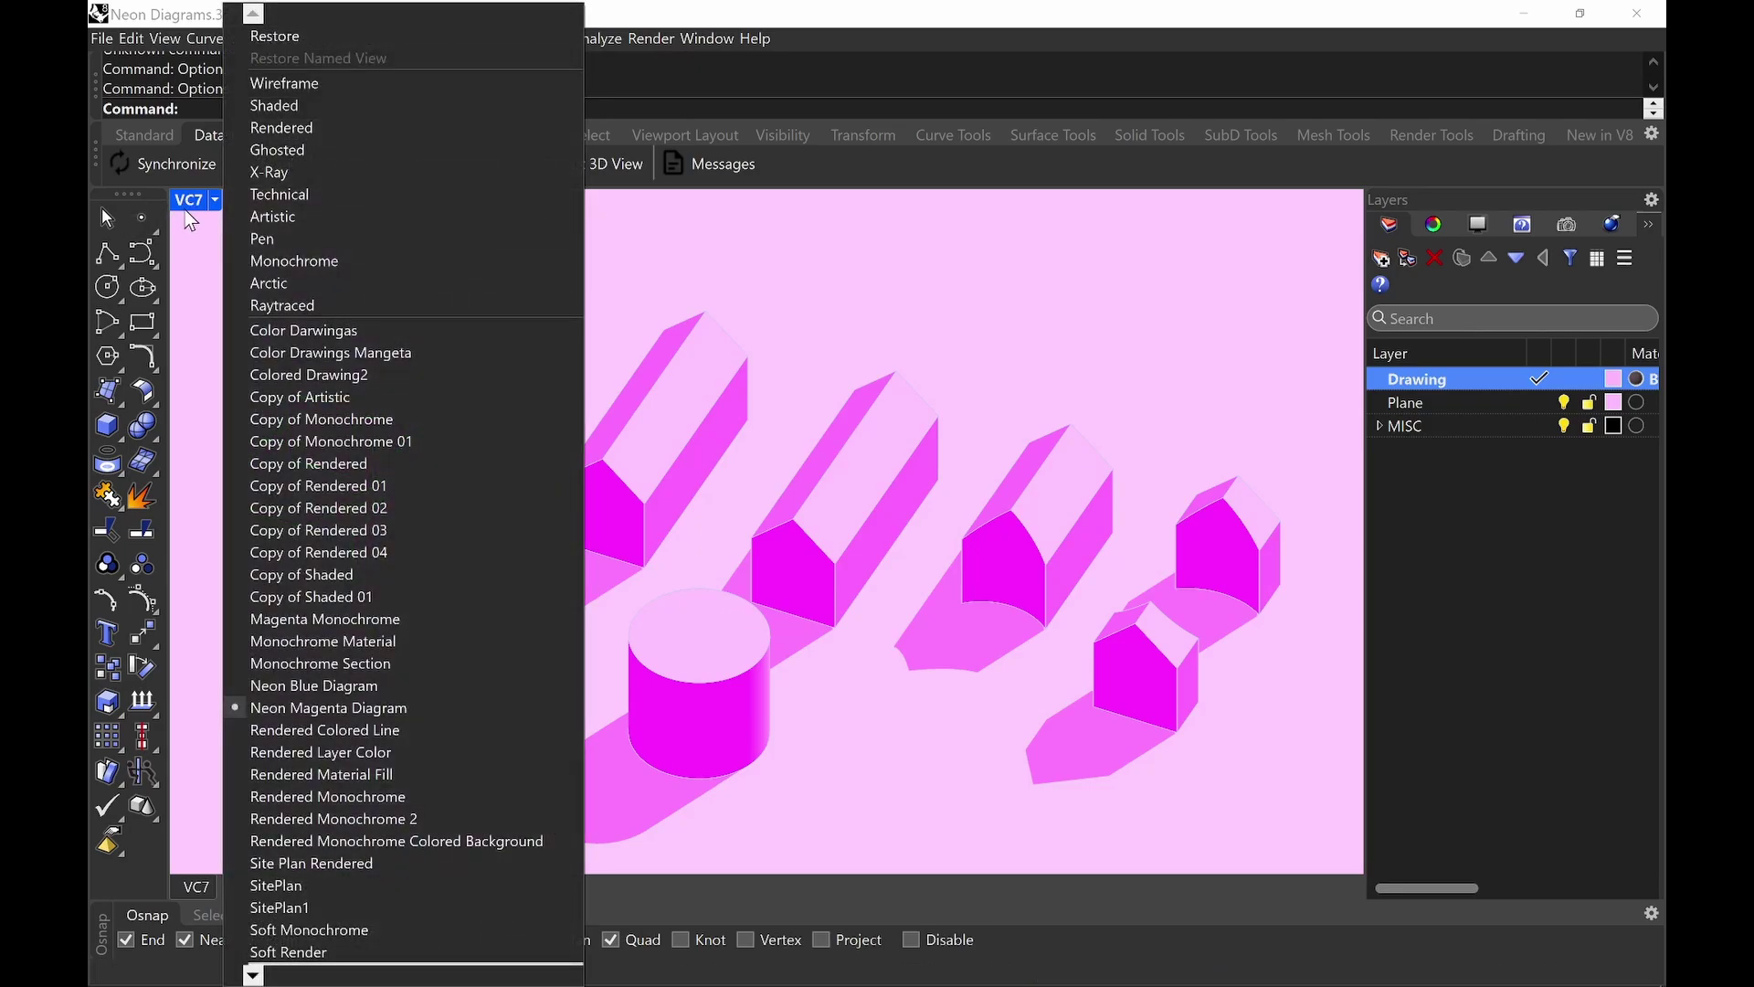
click(314, 706)
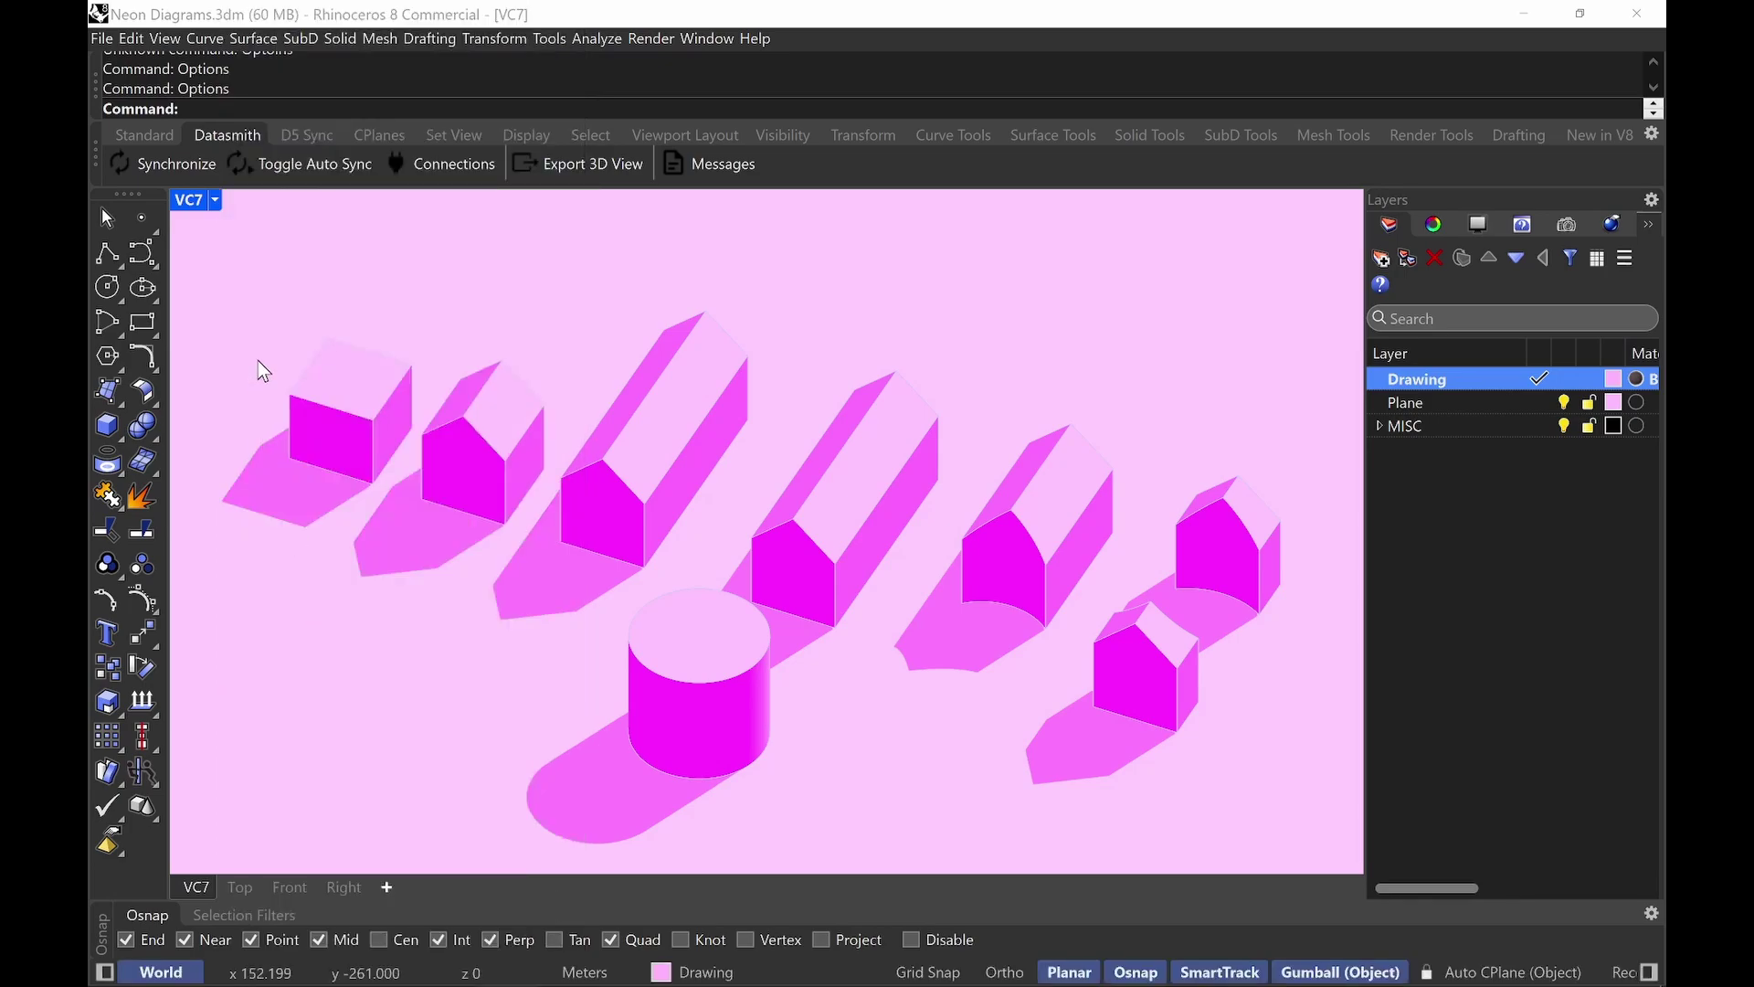
text(Optoins)
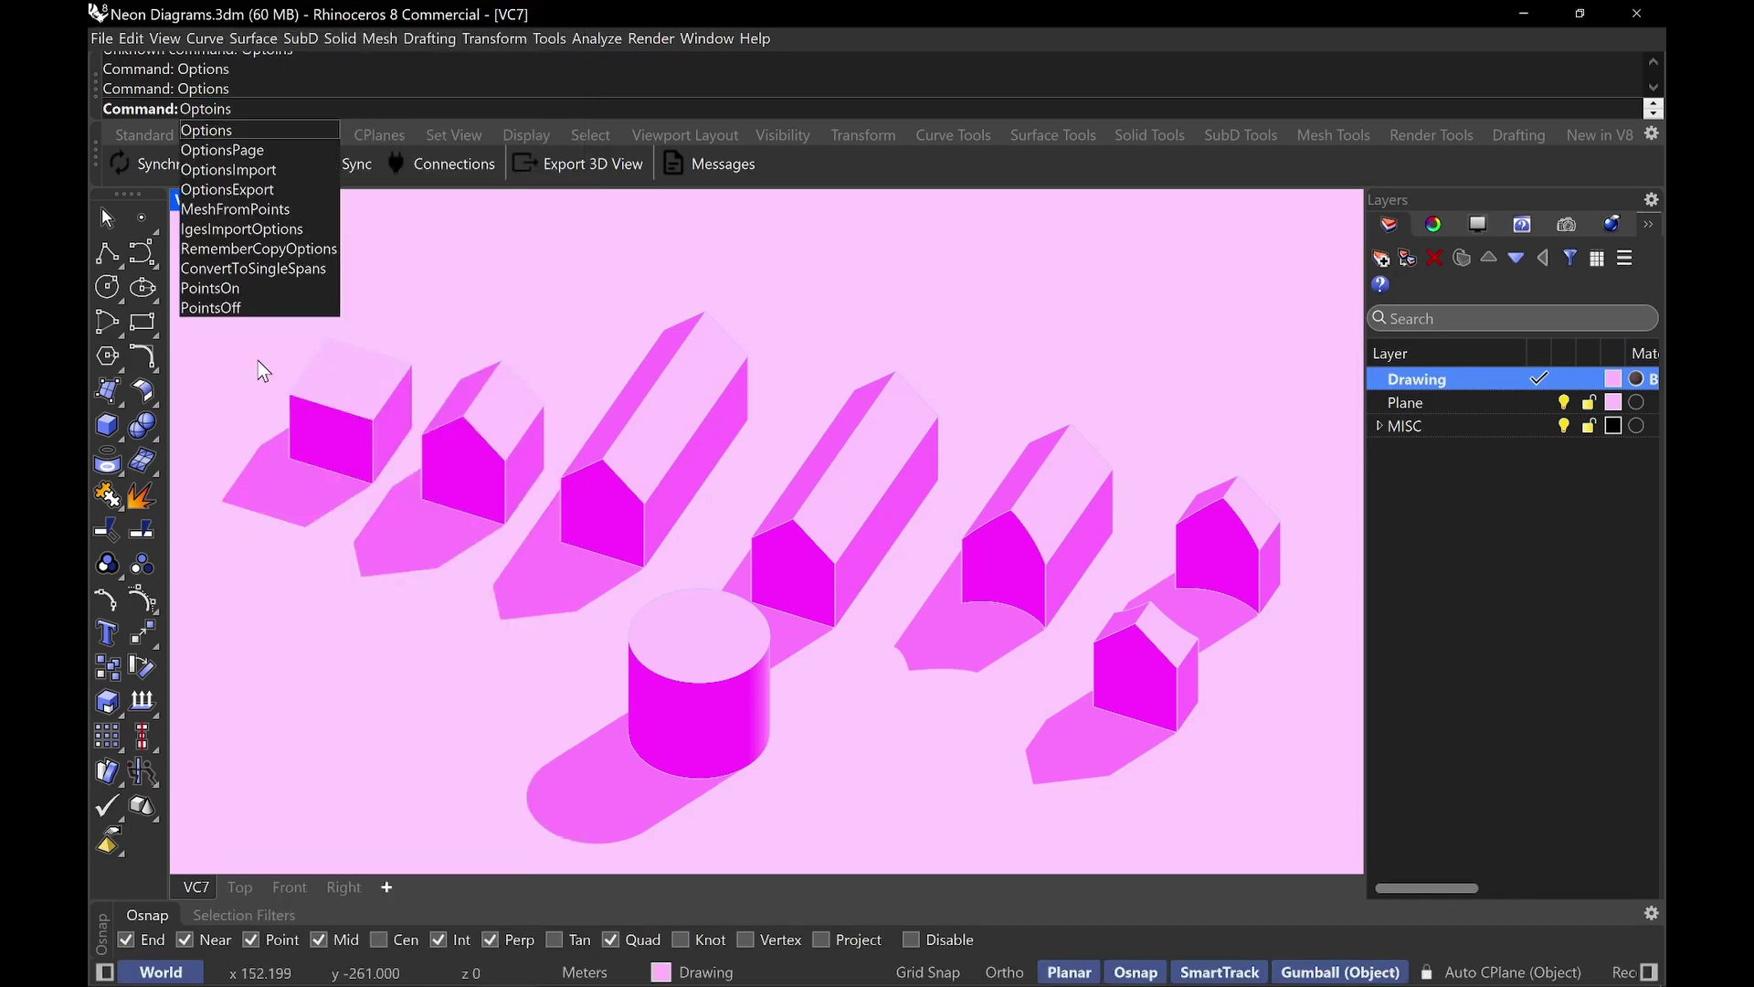
key(Return)
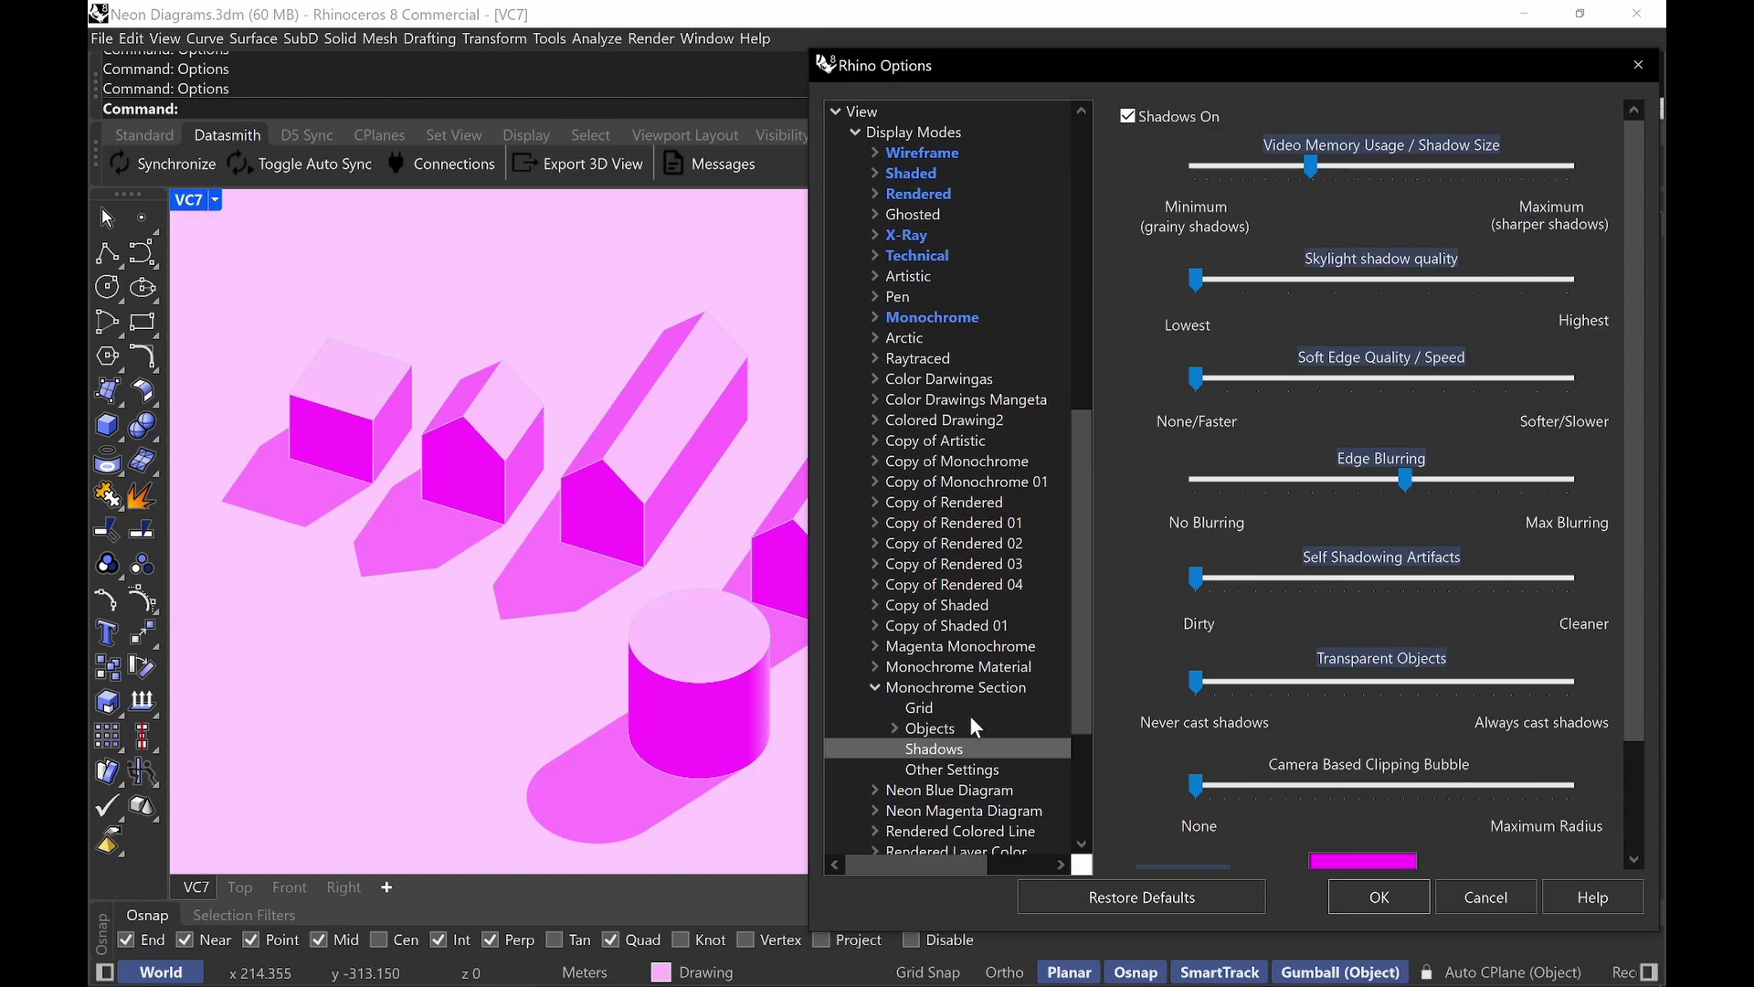
scroll(955, 678, down, 3)
click(872, 463)
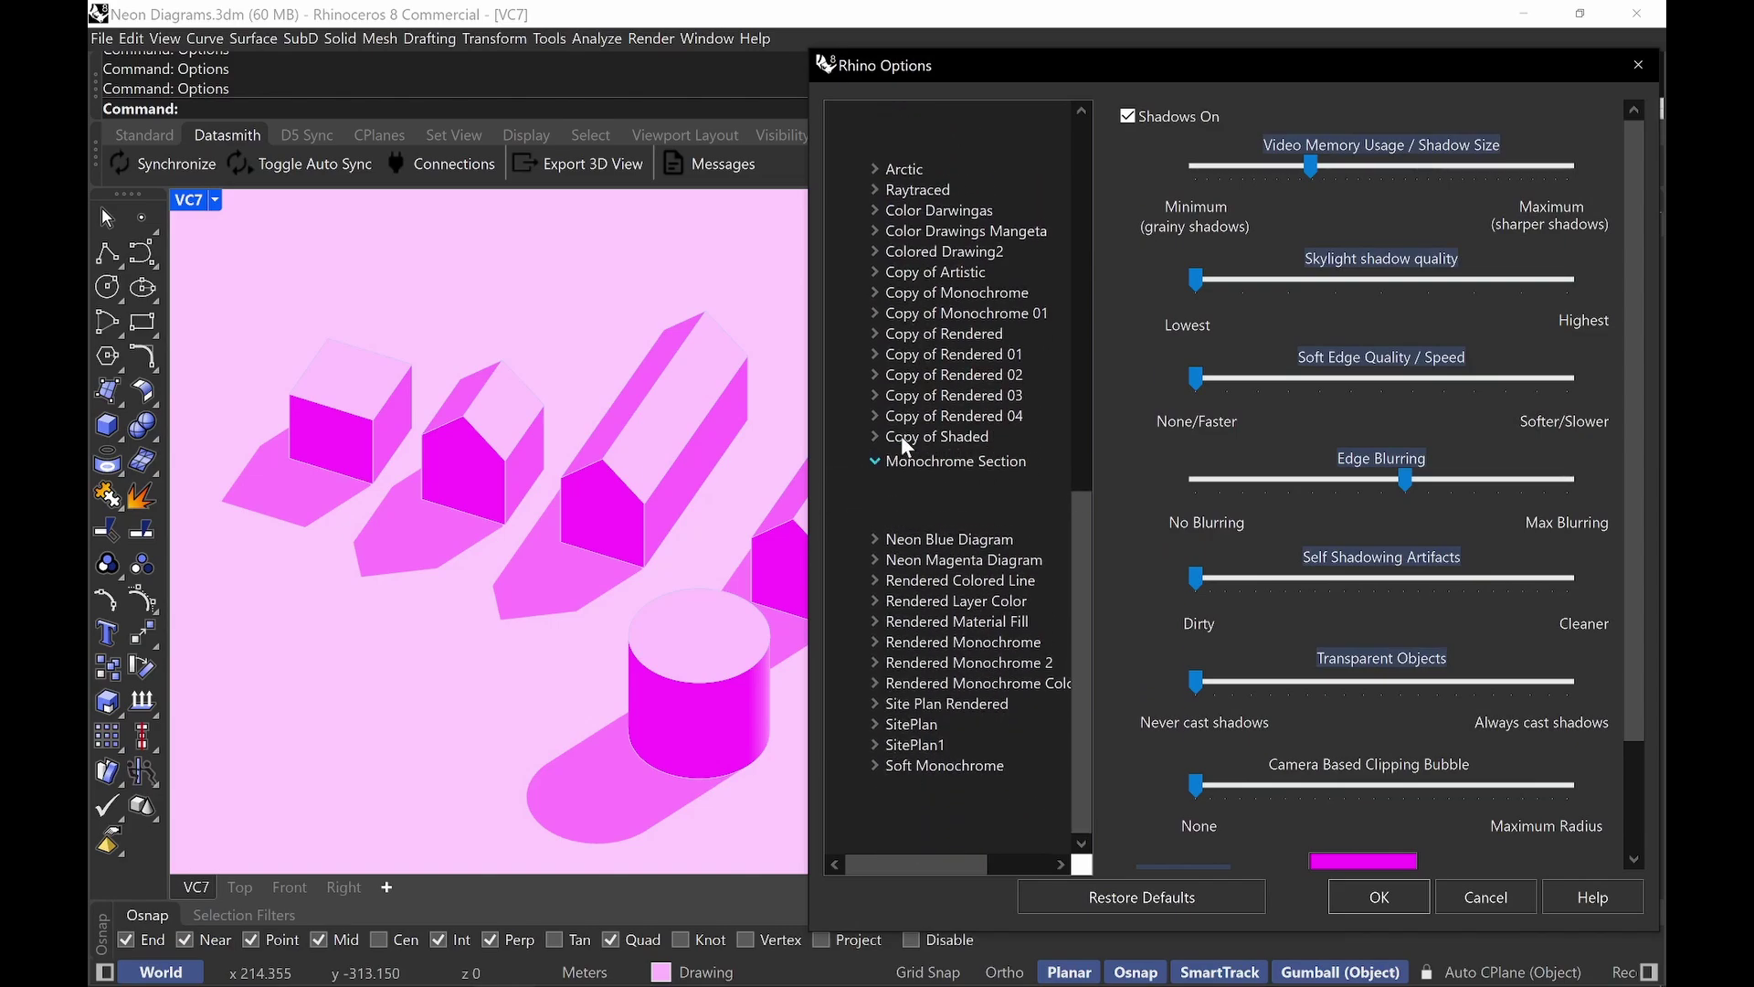
scroll(923, 436, down, 2)
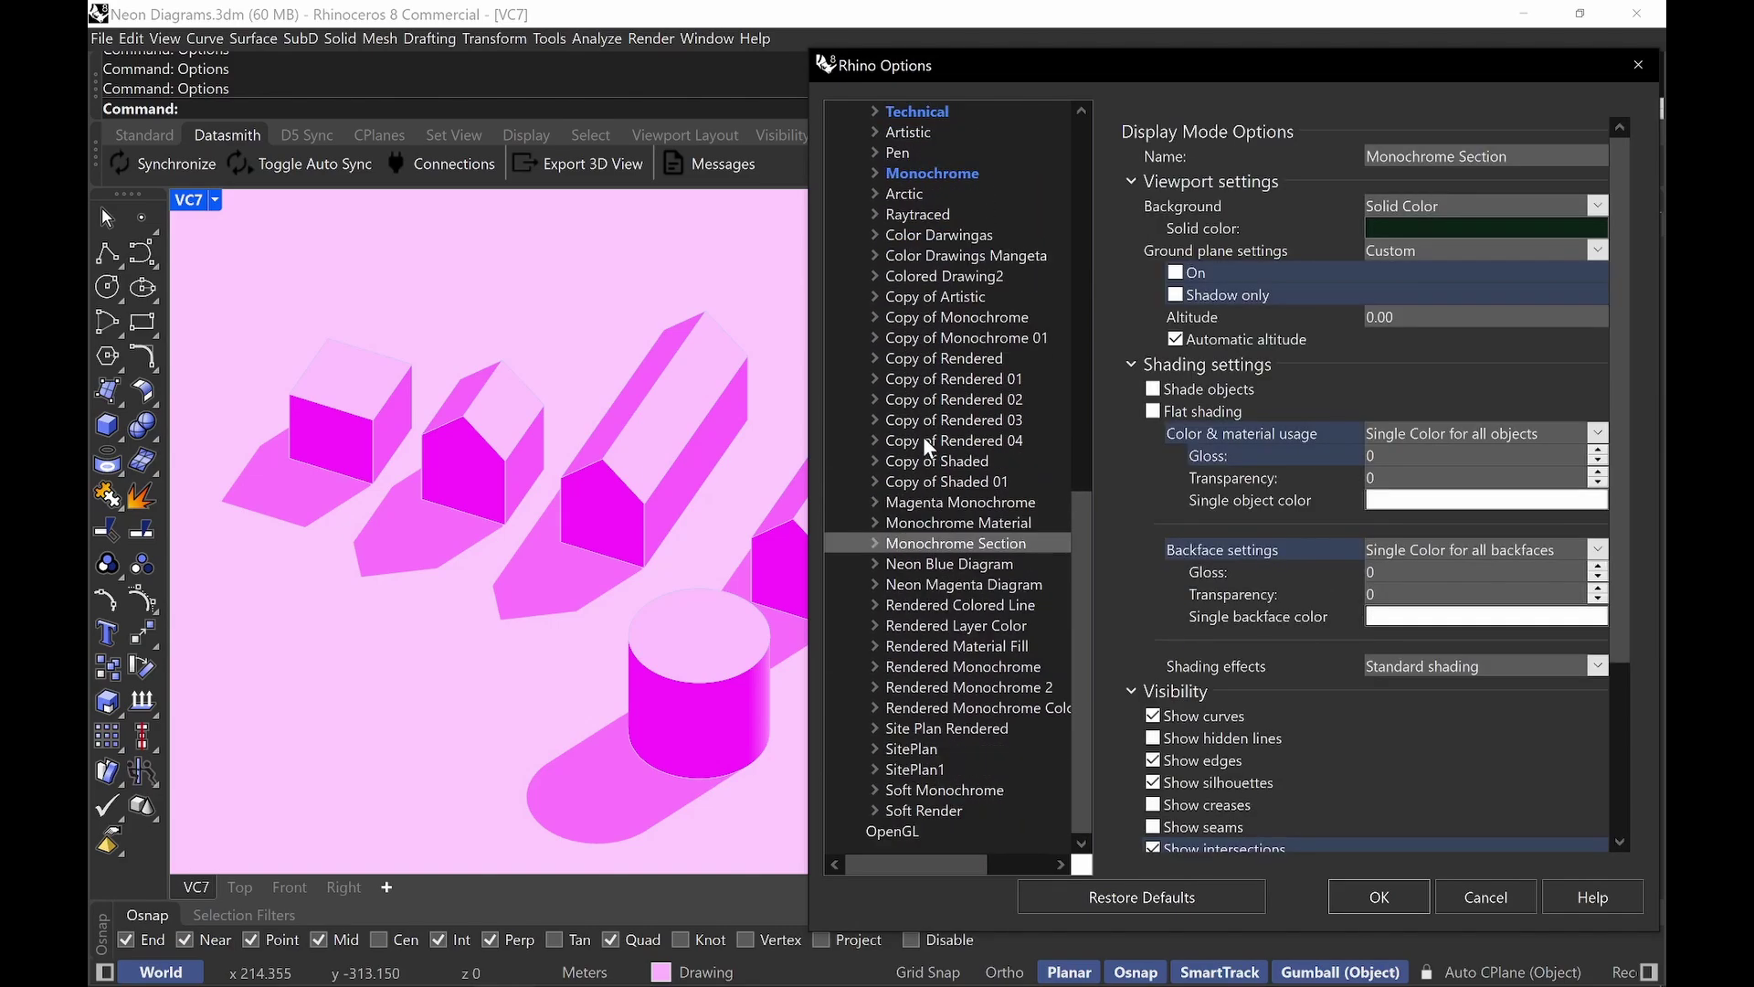
click(912, 583)
click(873, 584)
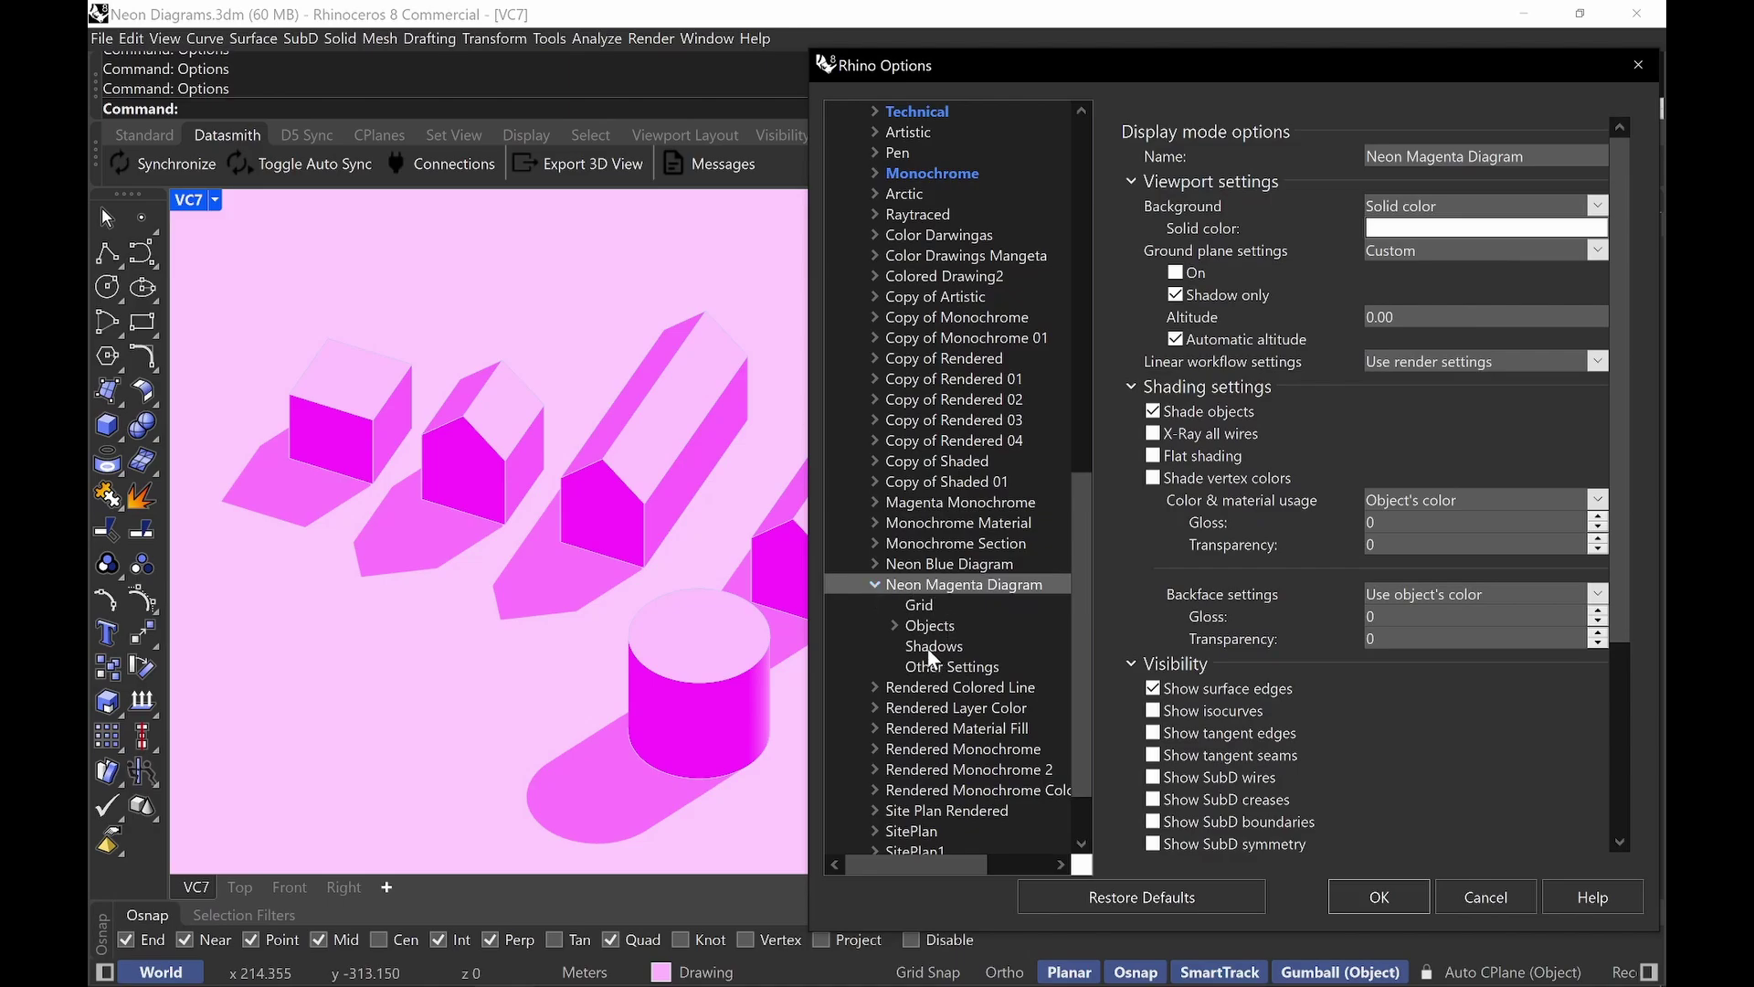
click(895, 625)
drag(1155, 107, 875, 107)
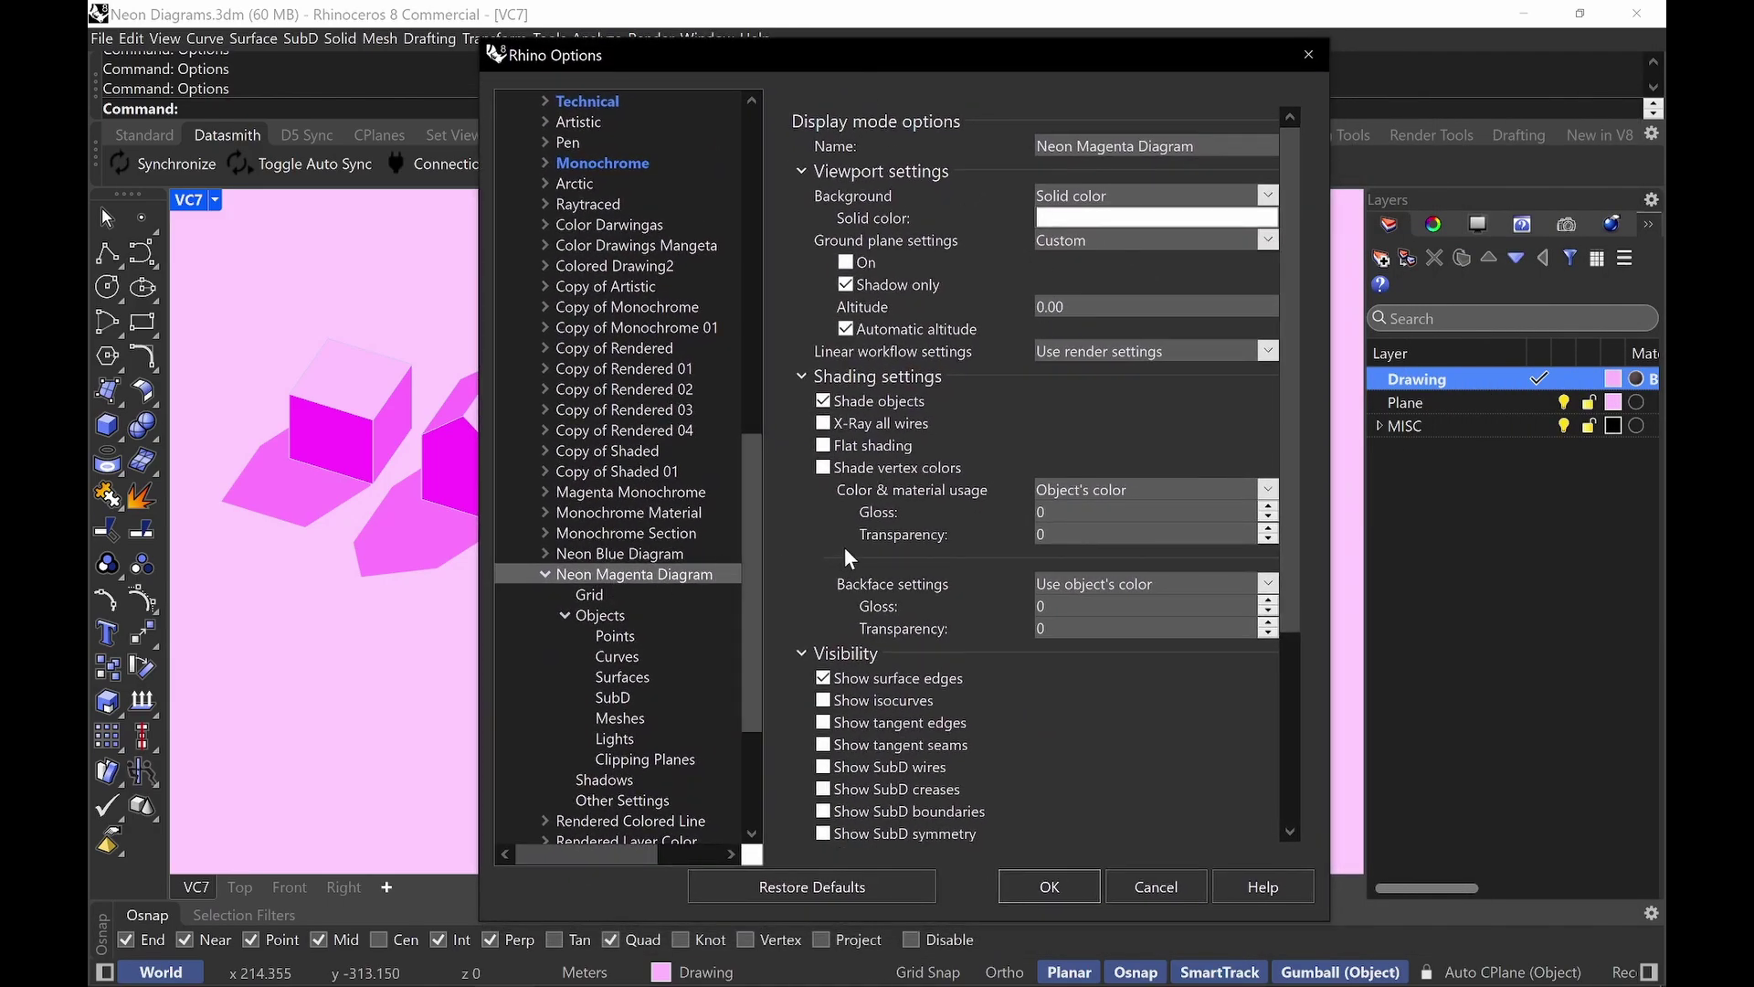
Examine Neon Magenta Diagram's background, ground plane, shading, object color and backface settings, together with the layer colors.
key(ctrl+shift+1)
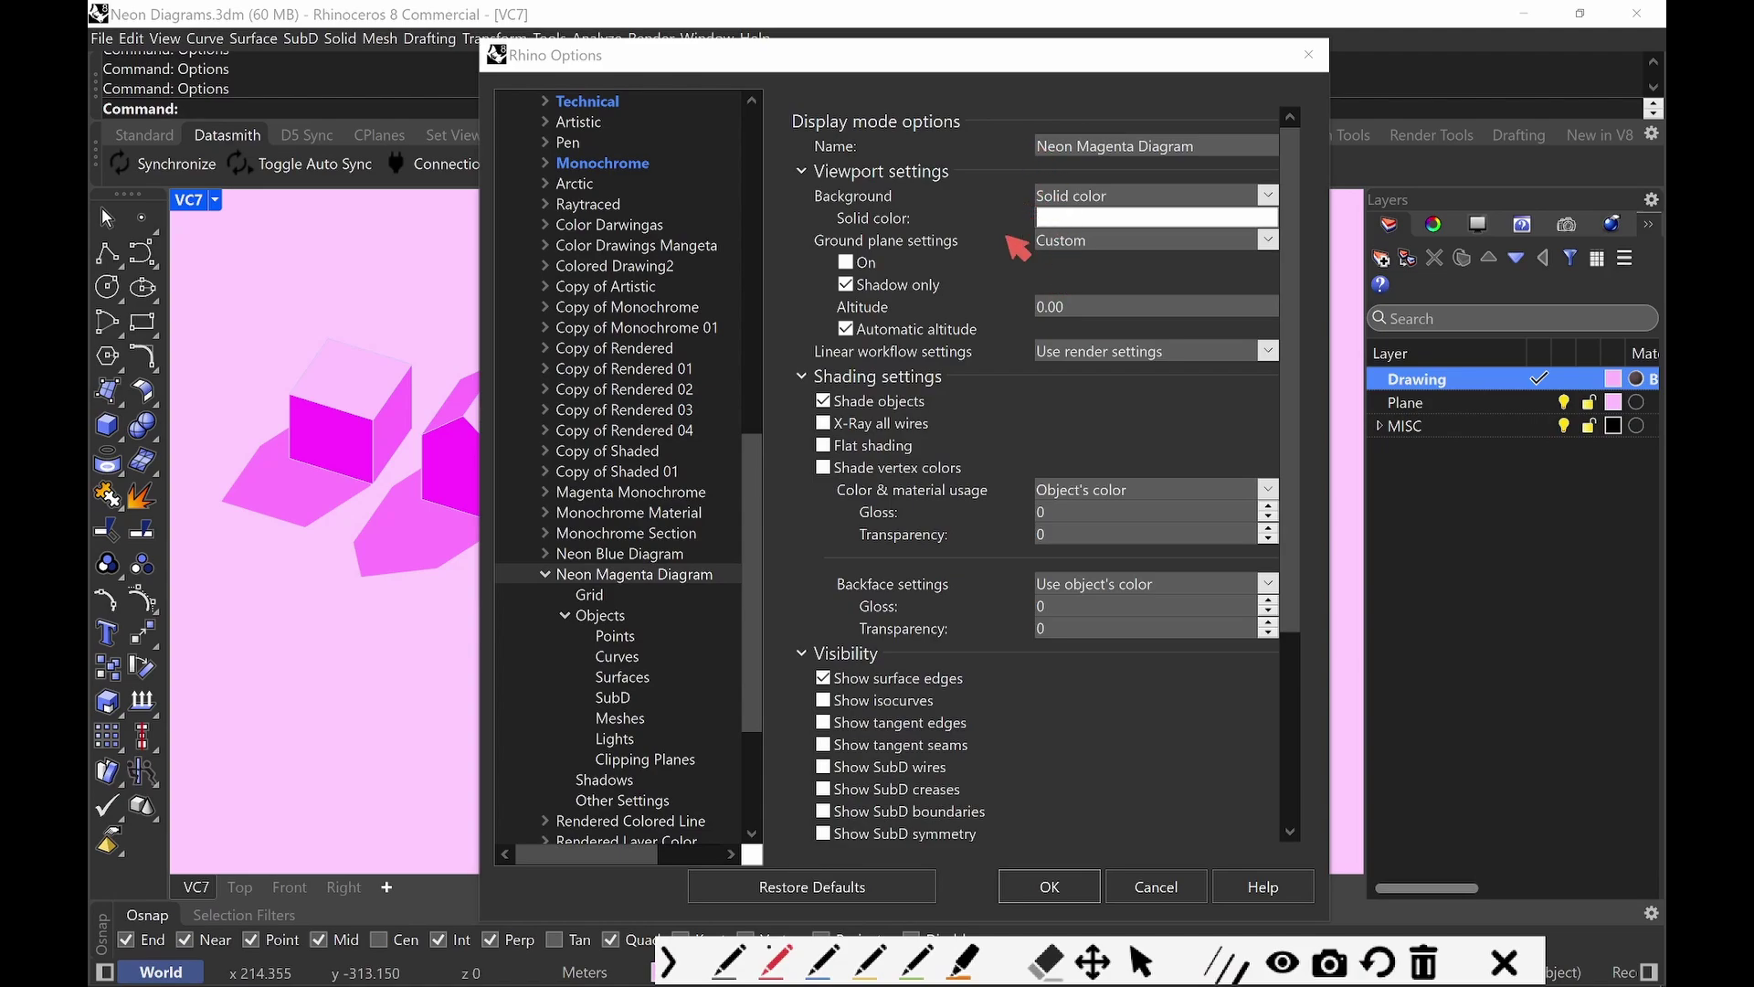
drag(998, 183, 1039, 164)
drag(957, 285, 981, 254)
drag(950, 390, 992, 377)
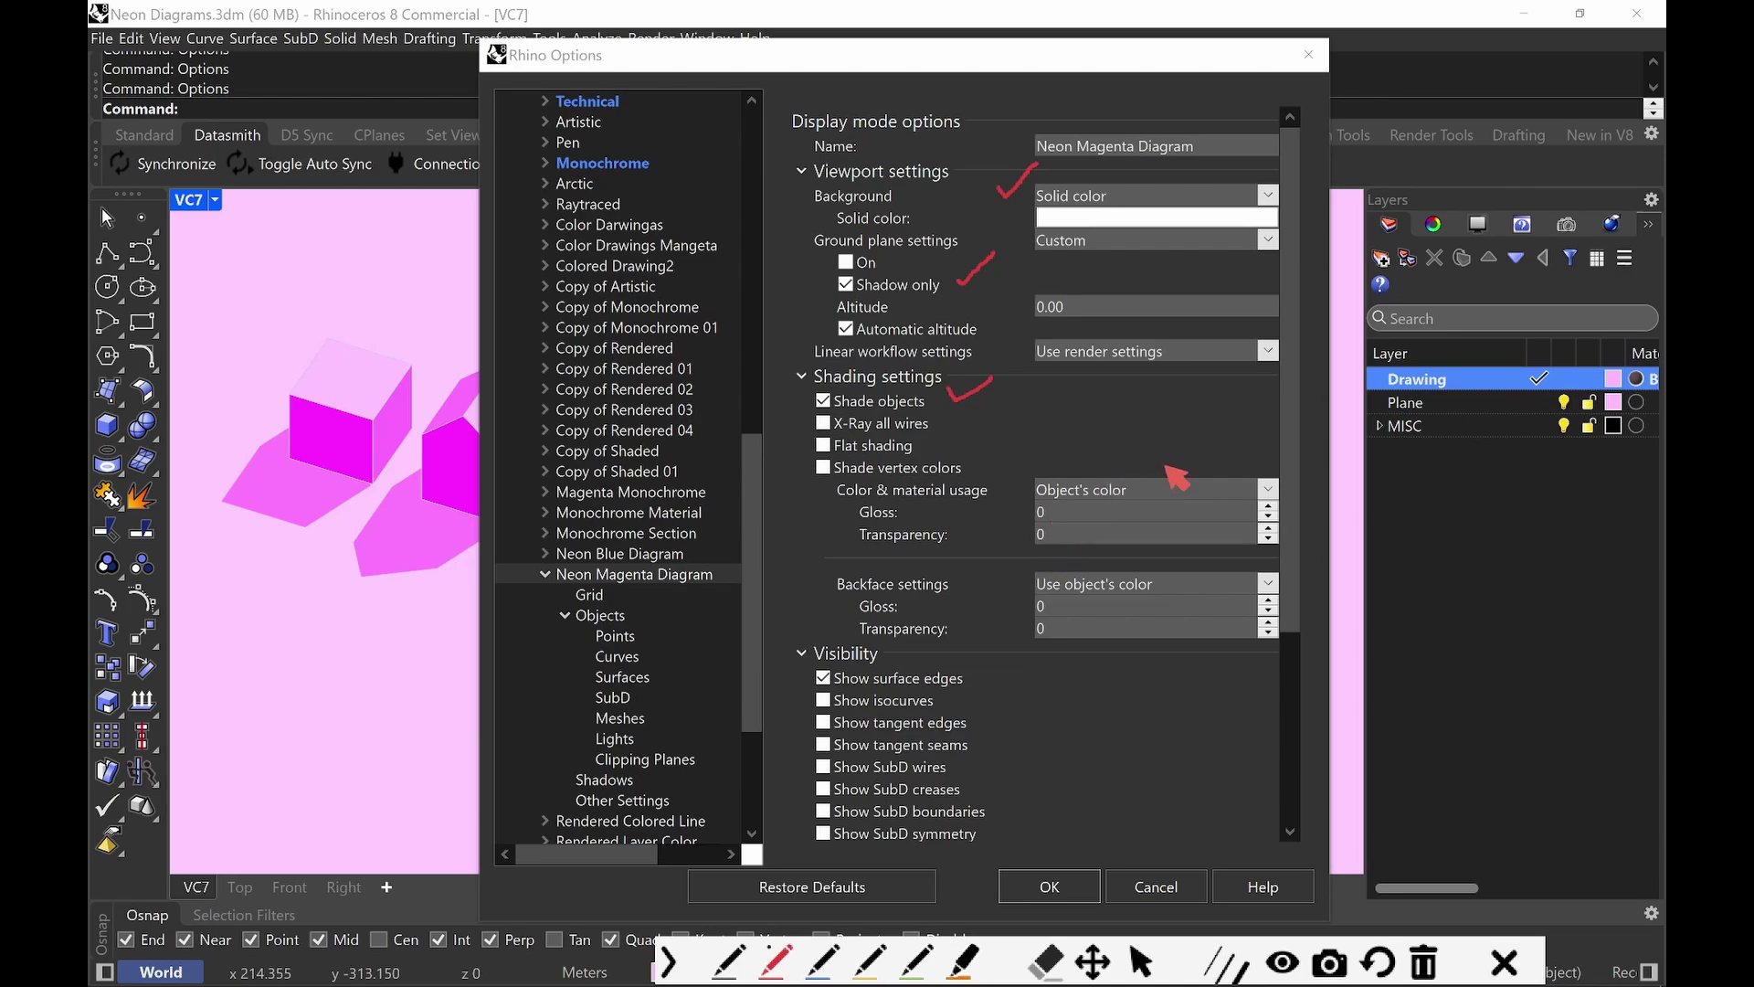
mouse_move(1165, 464)
mouse_down()
mouse_move(1003, 504)
mouse_move(1181, 486)
mouse_up()
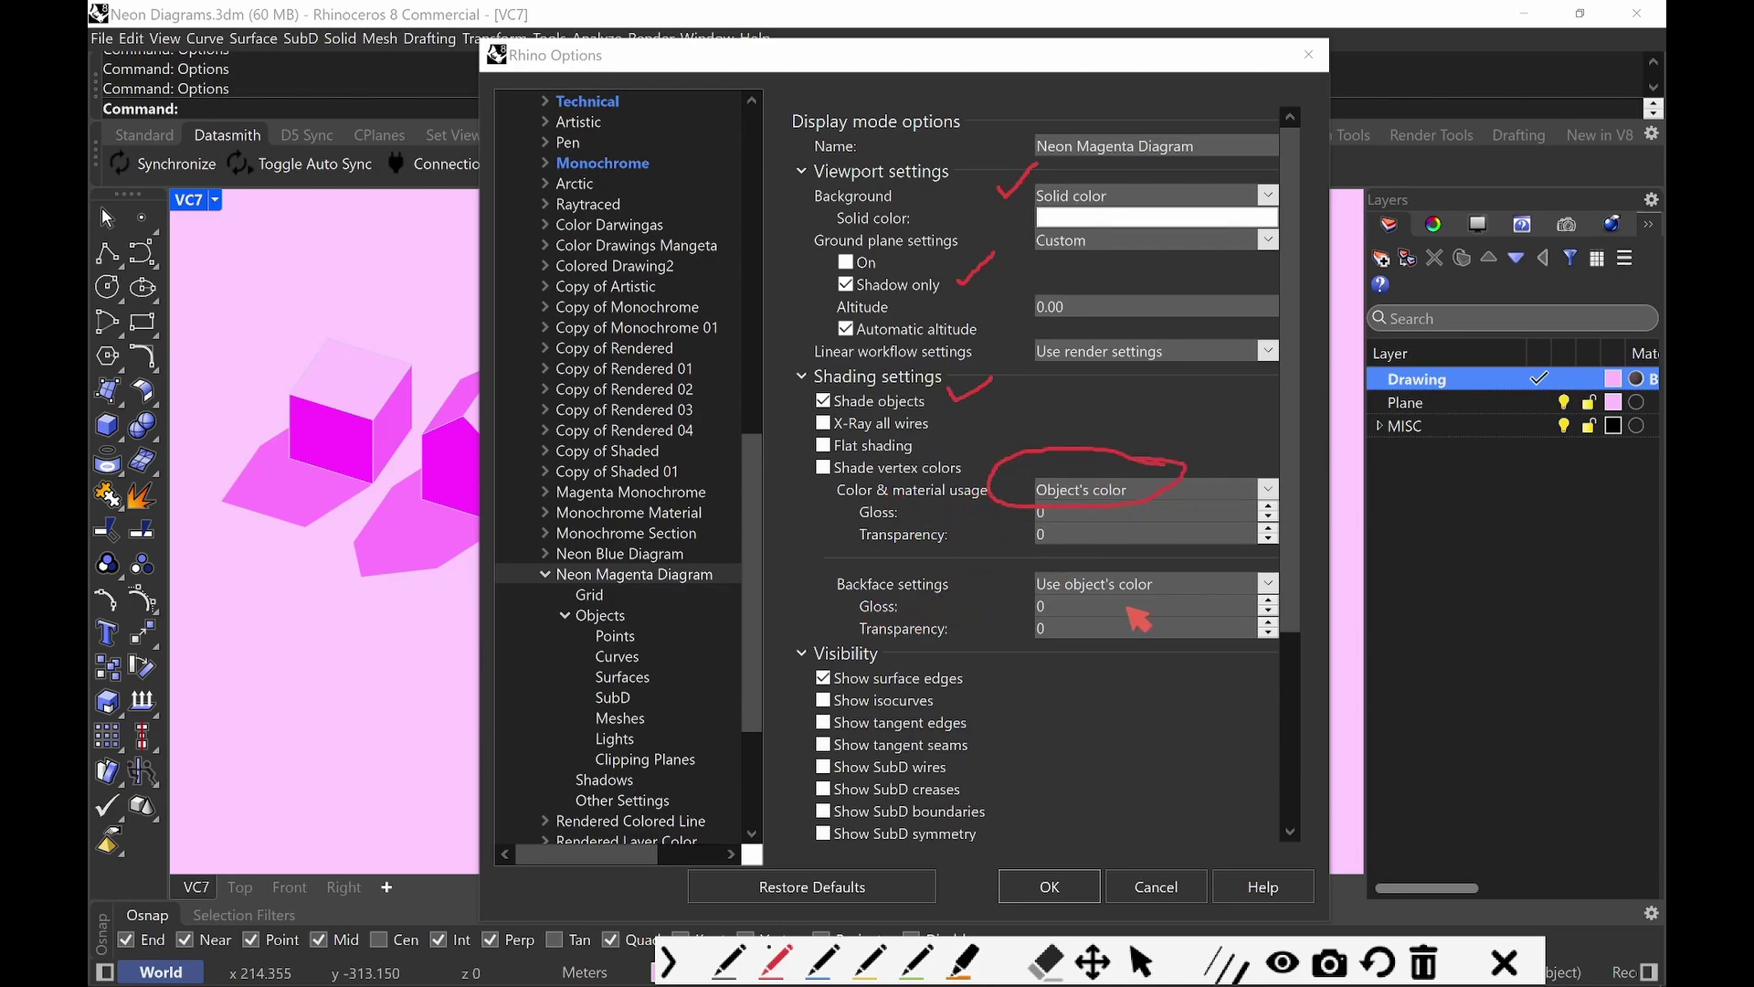
mouse_move(1211, 571)
mouse_down()
mouse_move(1070, 564)
mouse_move(1009, 584)
mouse_move(1167, 612)
mouse_move(1225, 587)
mouse_move(1101, 550)
mouse_up()
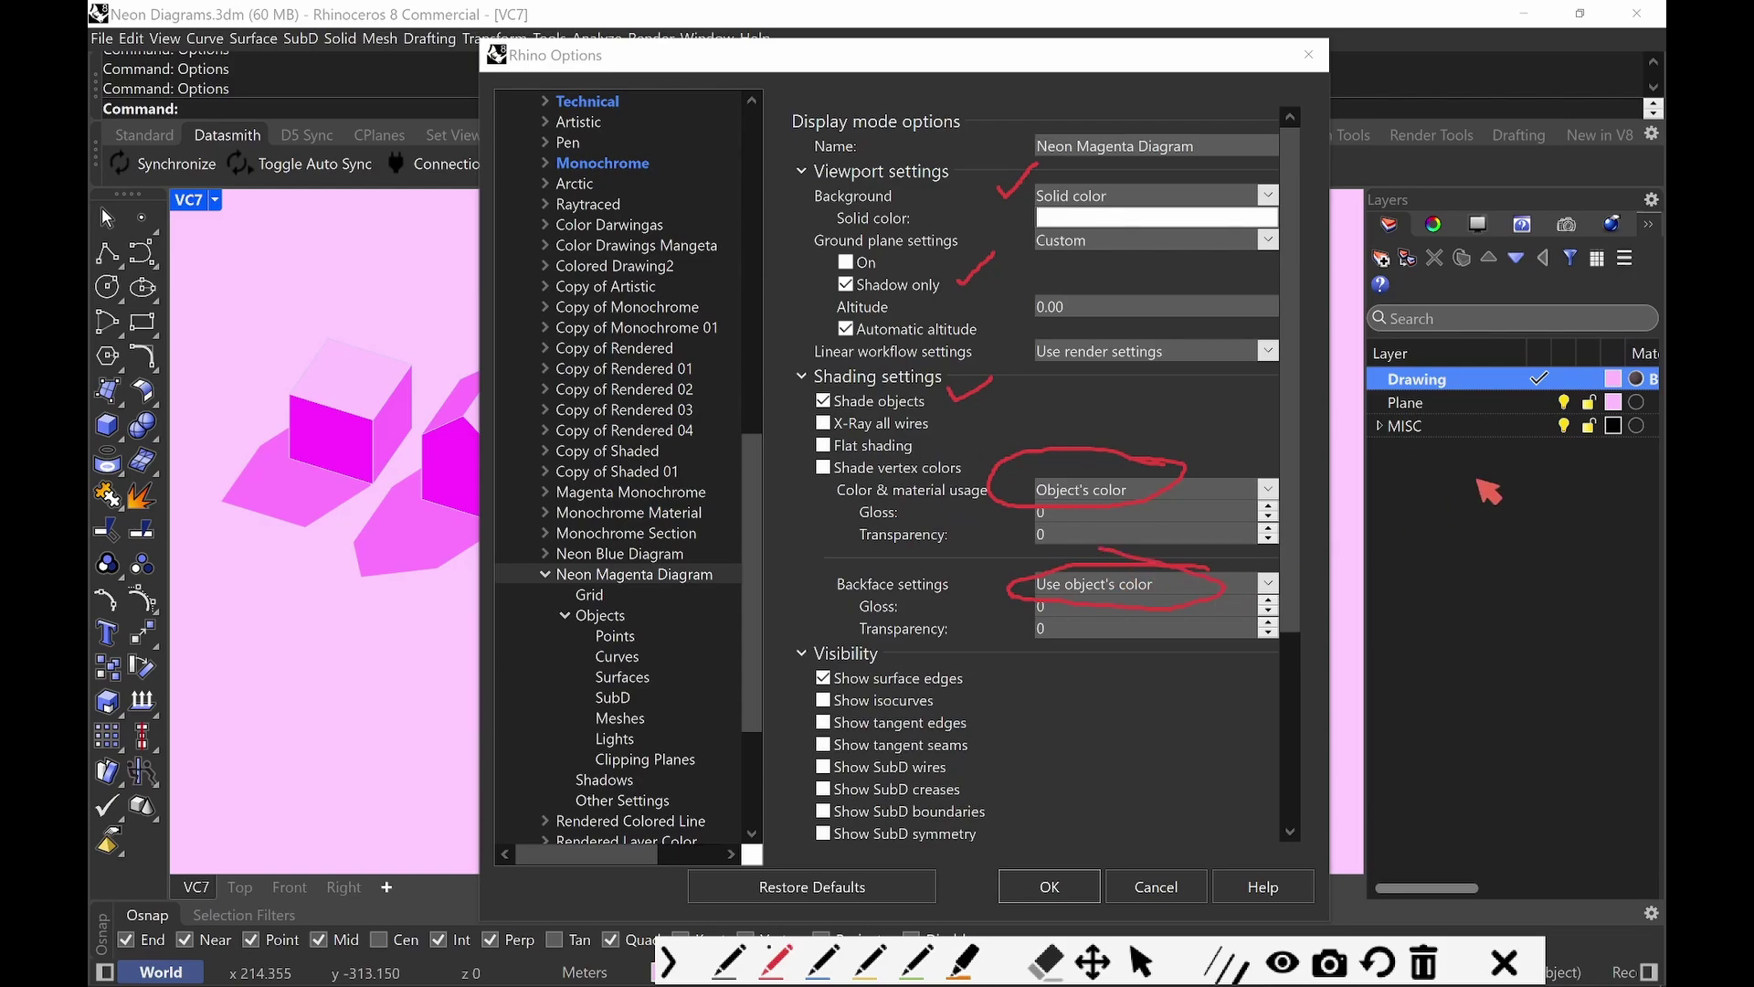
mouse_move(1601, 340)
mouse_down()
mouse_move(1578, 422)
mouse_move(1626, 432)
mouse_move(1654, 375)
mouse_move(1610, 328)
mouse_up()
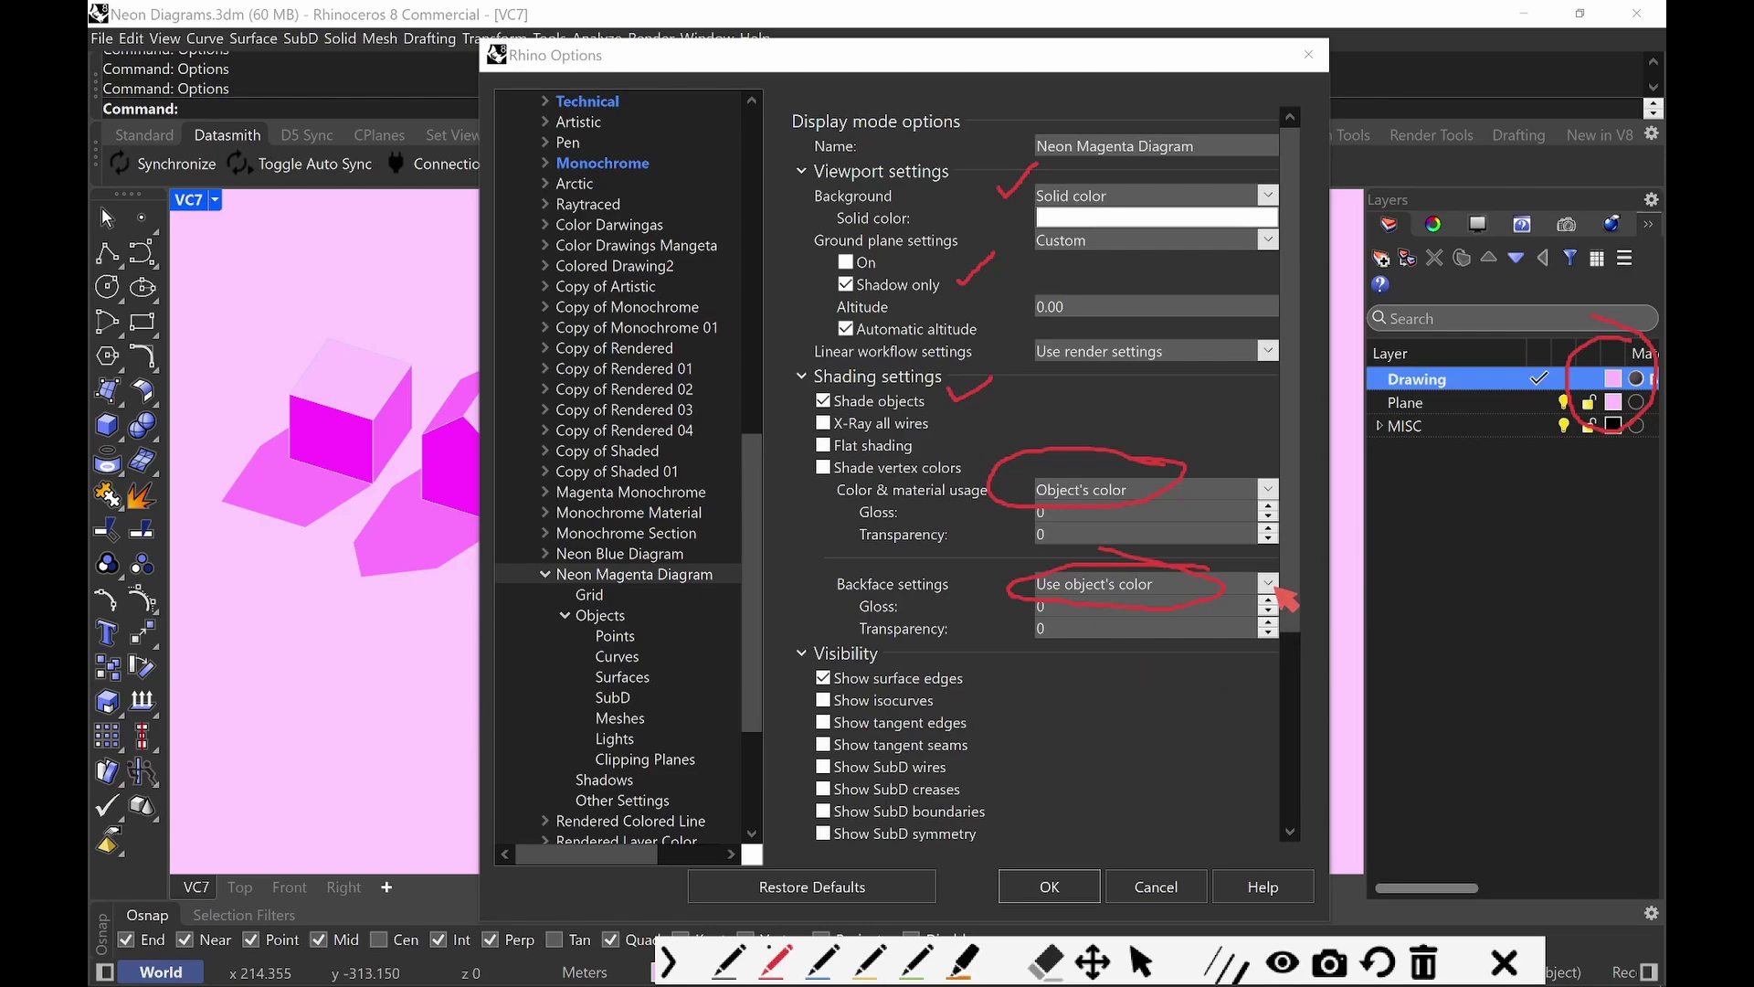
Examine Neon Magenta Diagram's visibility settings, from surface edges to curves, clipping planes, text, annotations and points.
scroll(1298, 551, down, 2)
scroll(1298, 552, down, 4)
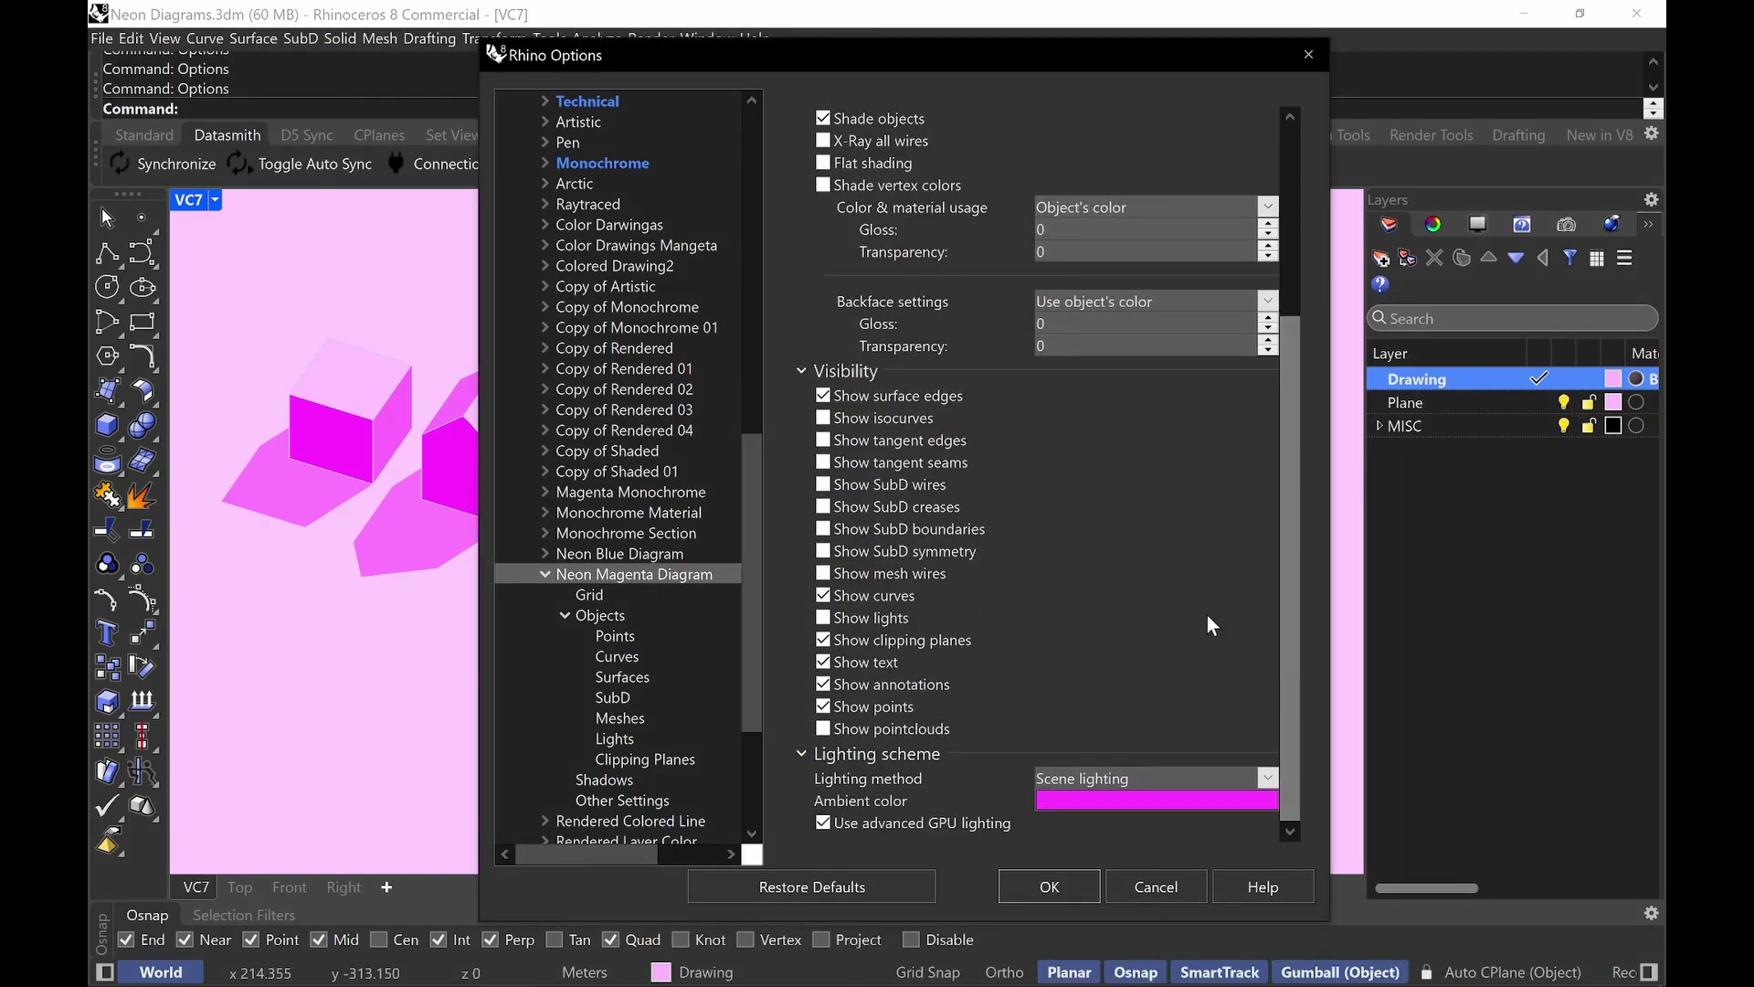
key(ctrl+alt+g)
drag(975, 389, 1012, 382)
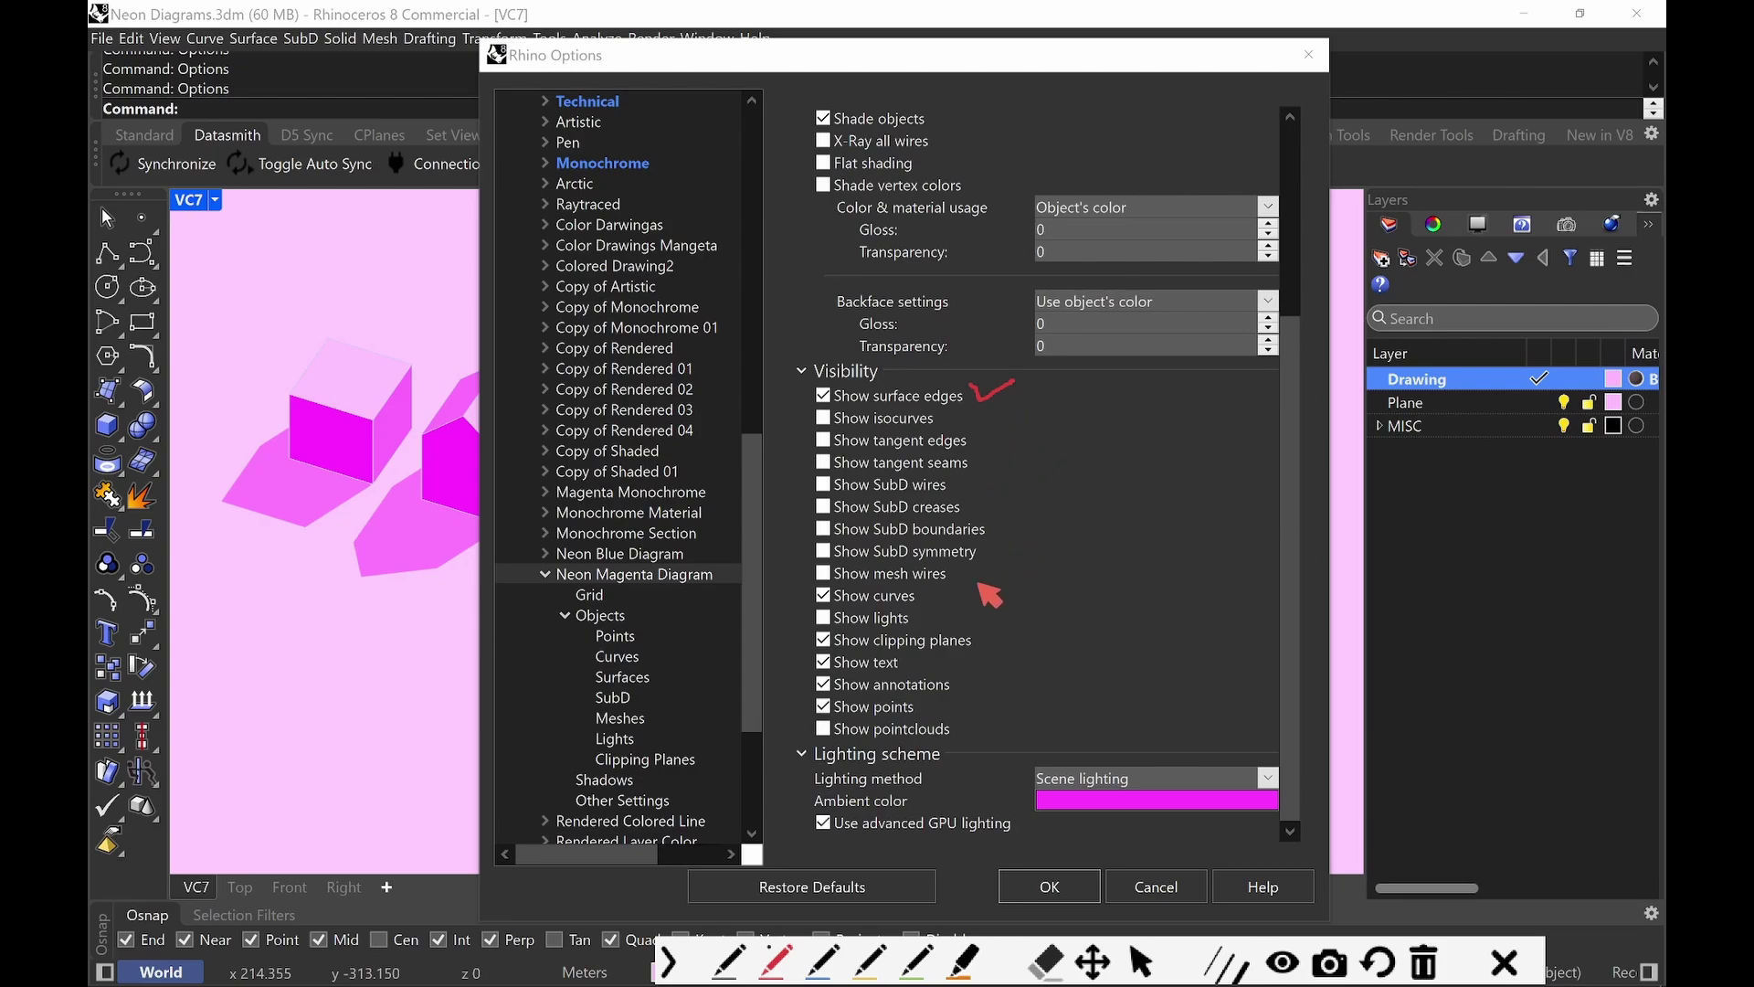
drag(962, 731, 975, 728)
mouse_move(973, 605)
mouse_down()
mouse_move(1010, 729)
mouse_move(961, 692)
mouse_move(964, 728)
mouse_up()
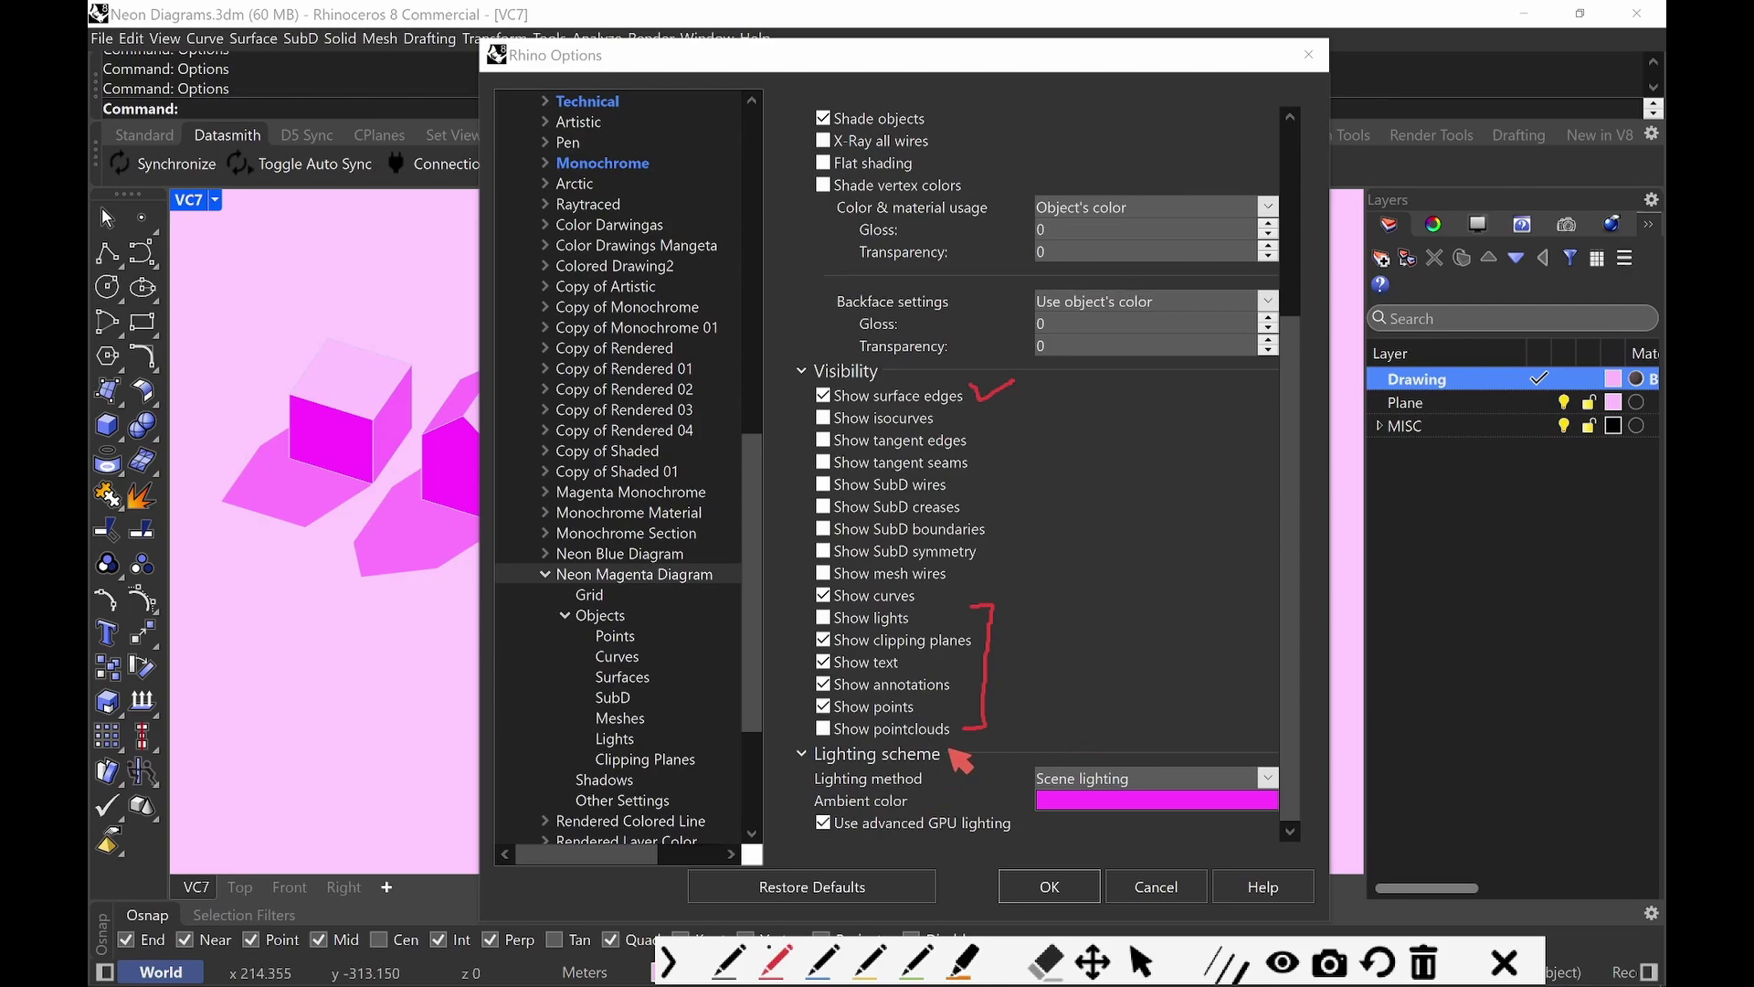
key(Escape)
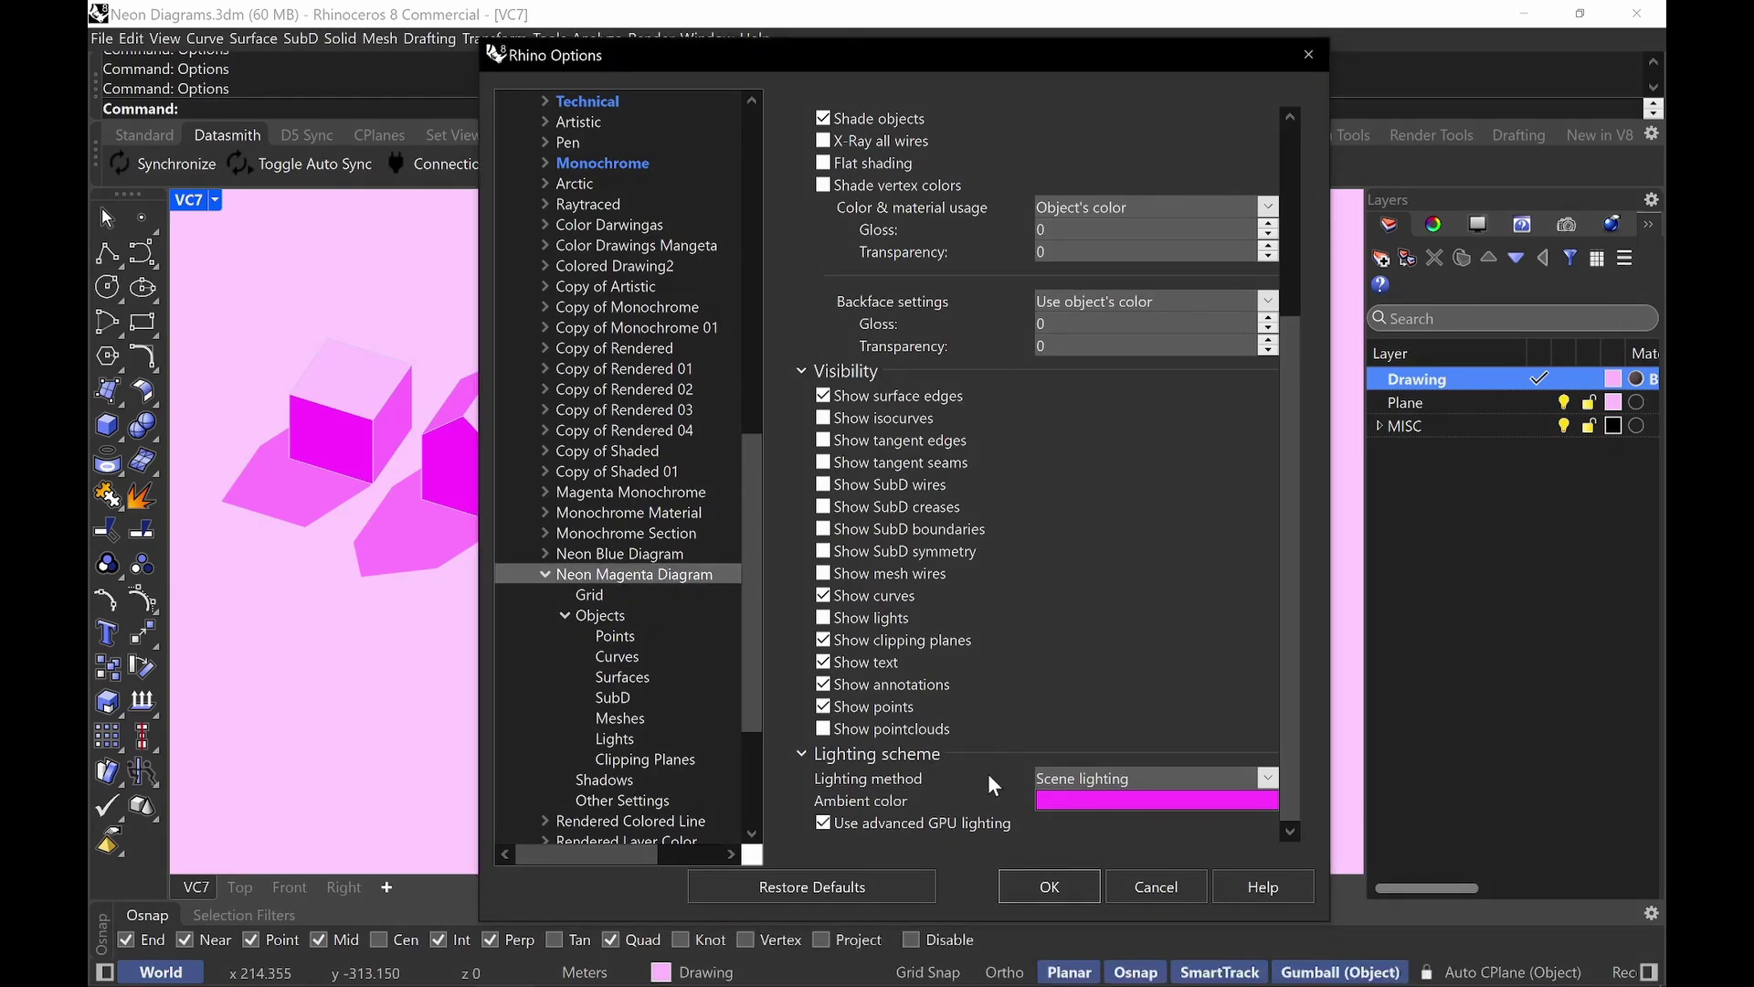
Examine Neon Magenta Diagram's lighting scheme and the available lighting methods, keeping Scene lighting.
key(ctrl+alt+g)
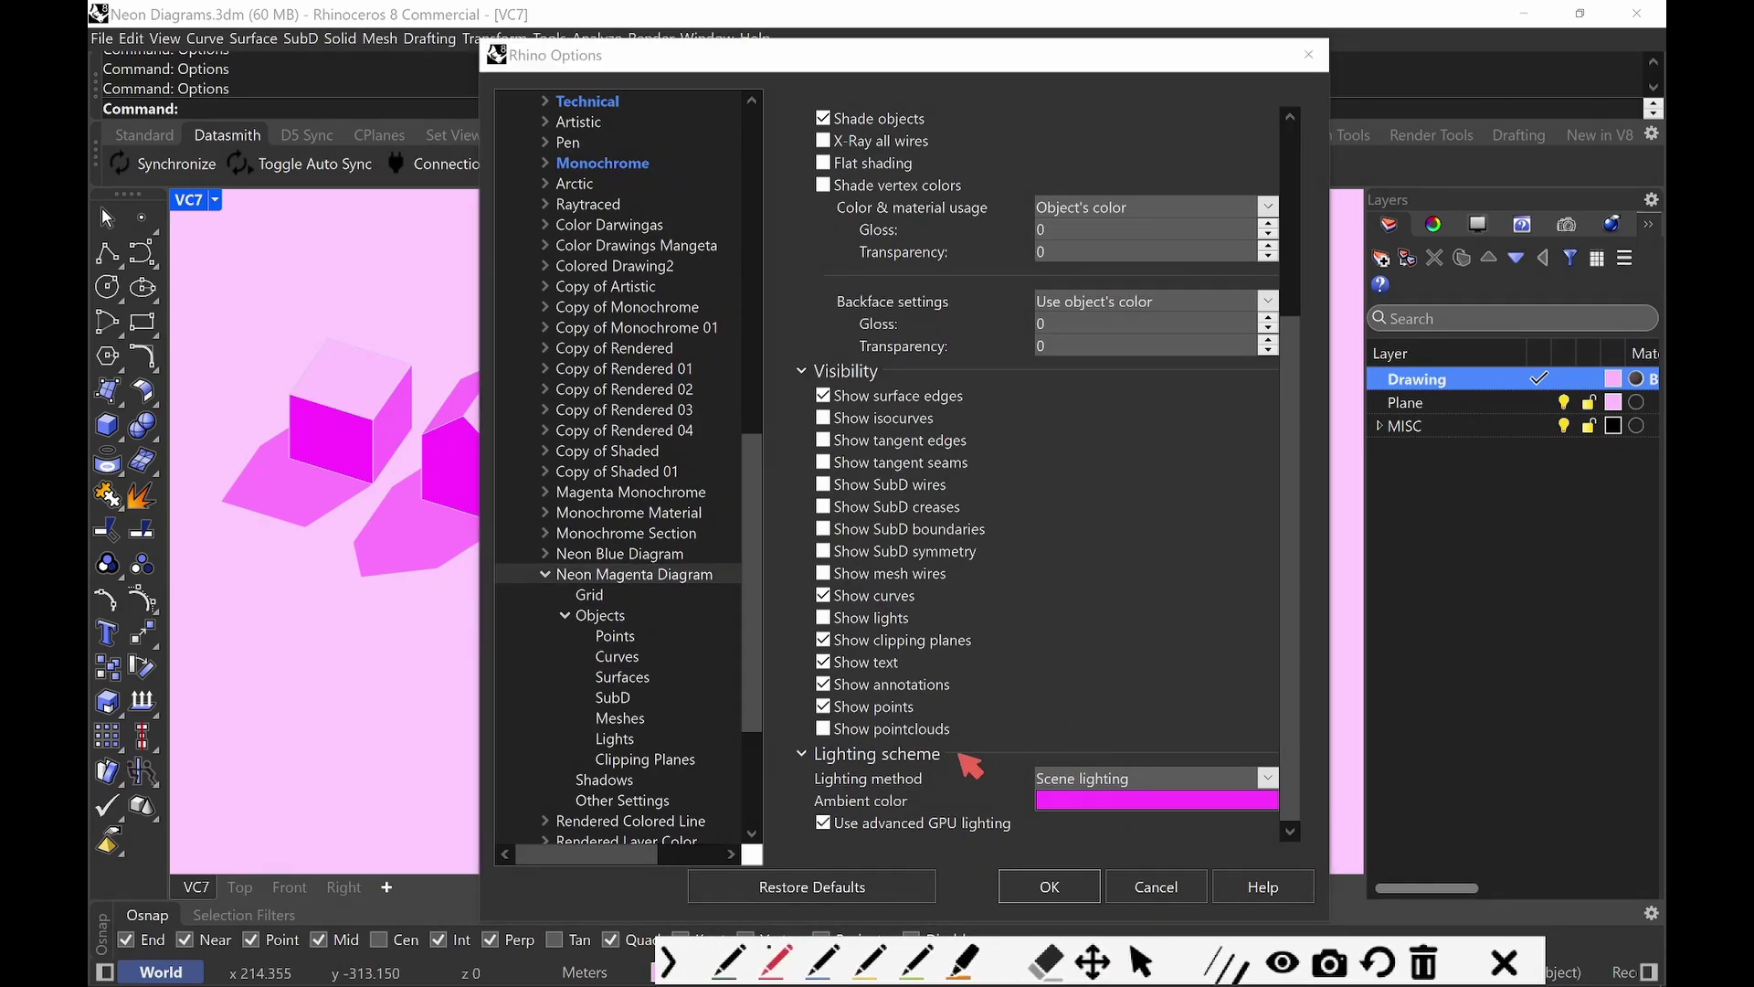
mouse_move(952, 770)
mouse_down()
mouse_move(811, 754)
mouse_move(845, 784)
mouse_up()
mouse_move(1147, 757)
mouse_down()
mouse_move(1079, 749)
mouse_move(1009, 785)
mouse_move(1177, 784)
mouse_up()
key(Escape)
click(1269, 777)
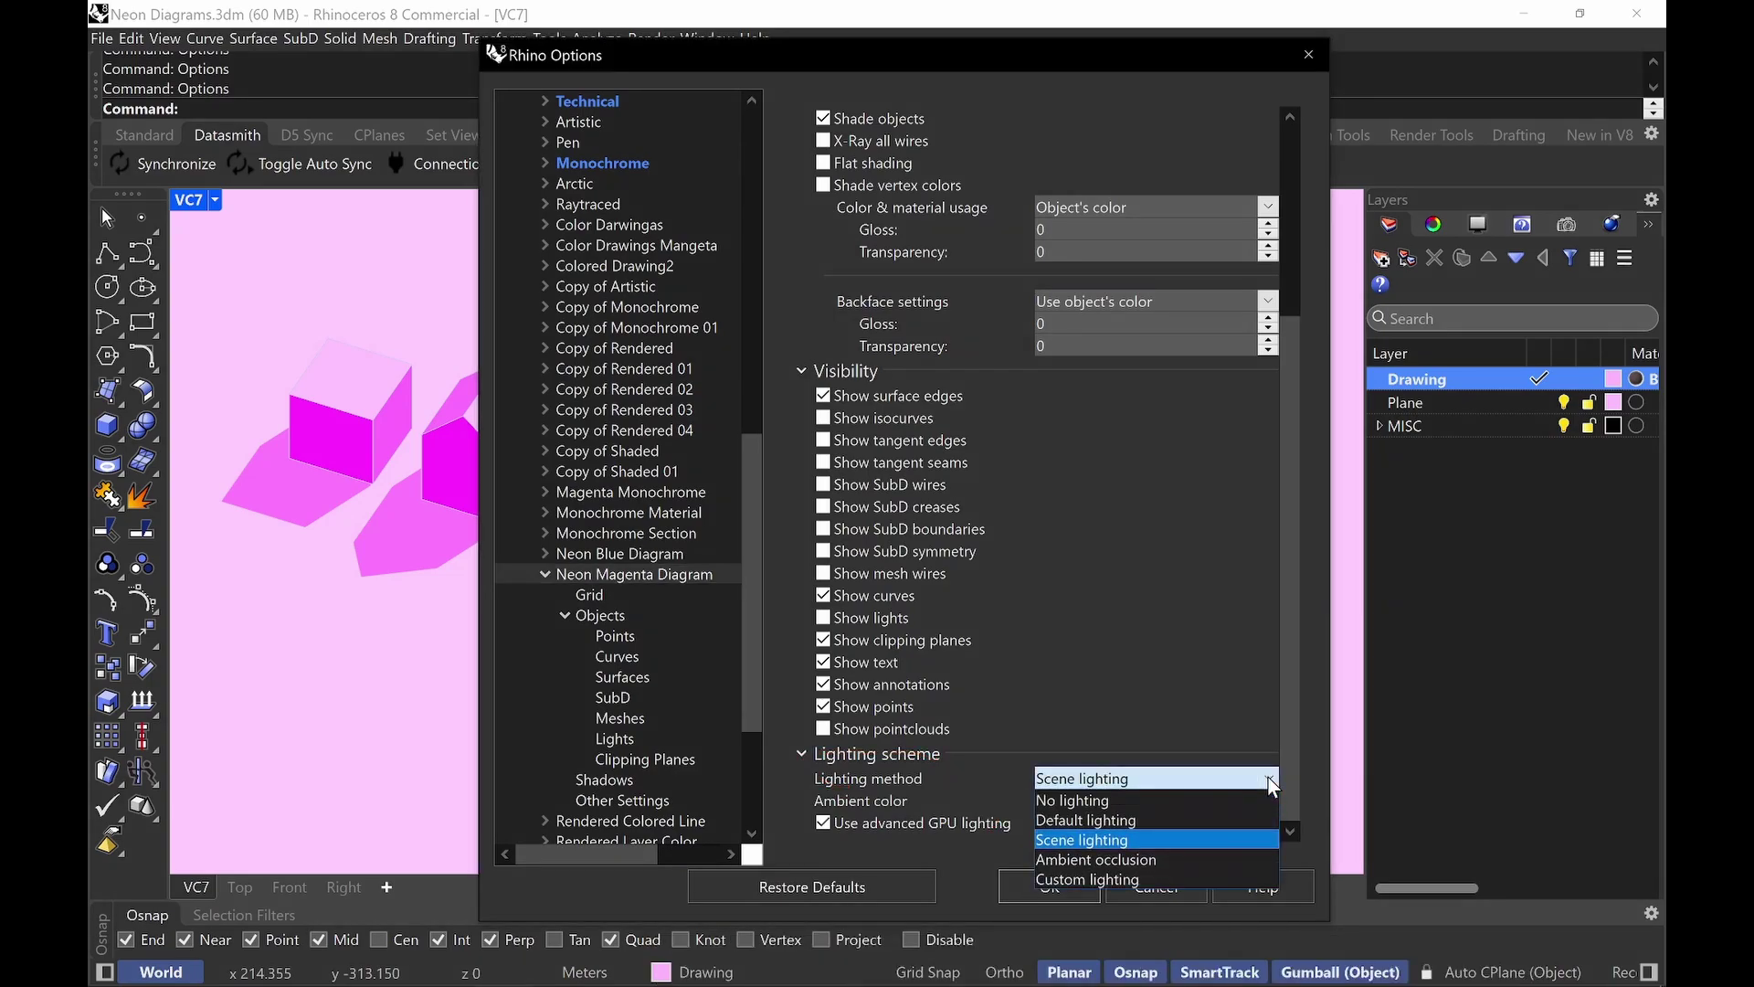
click(1259, 781)
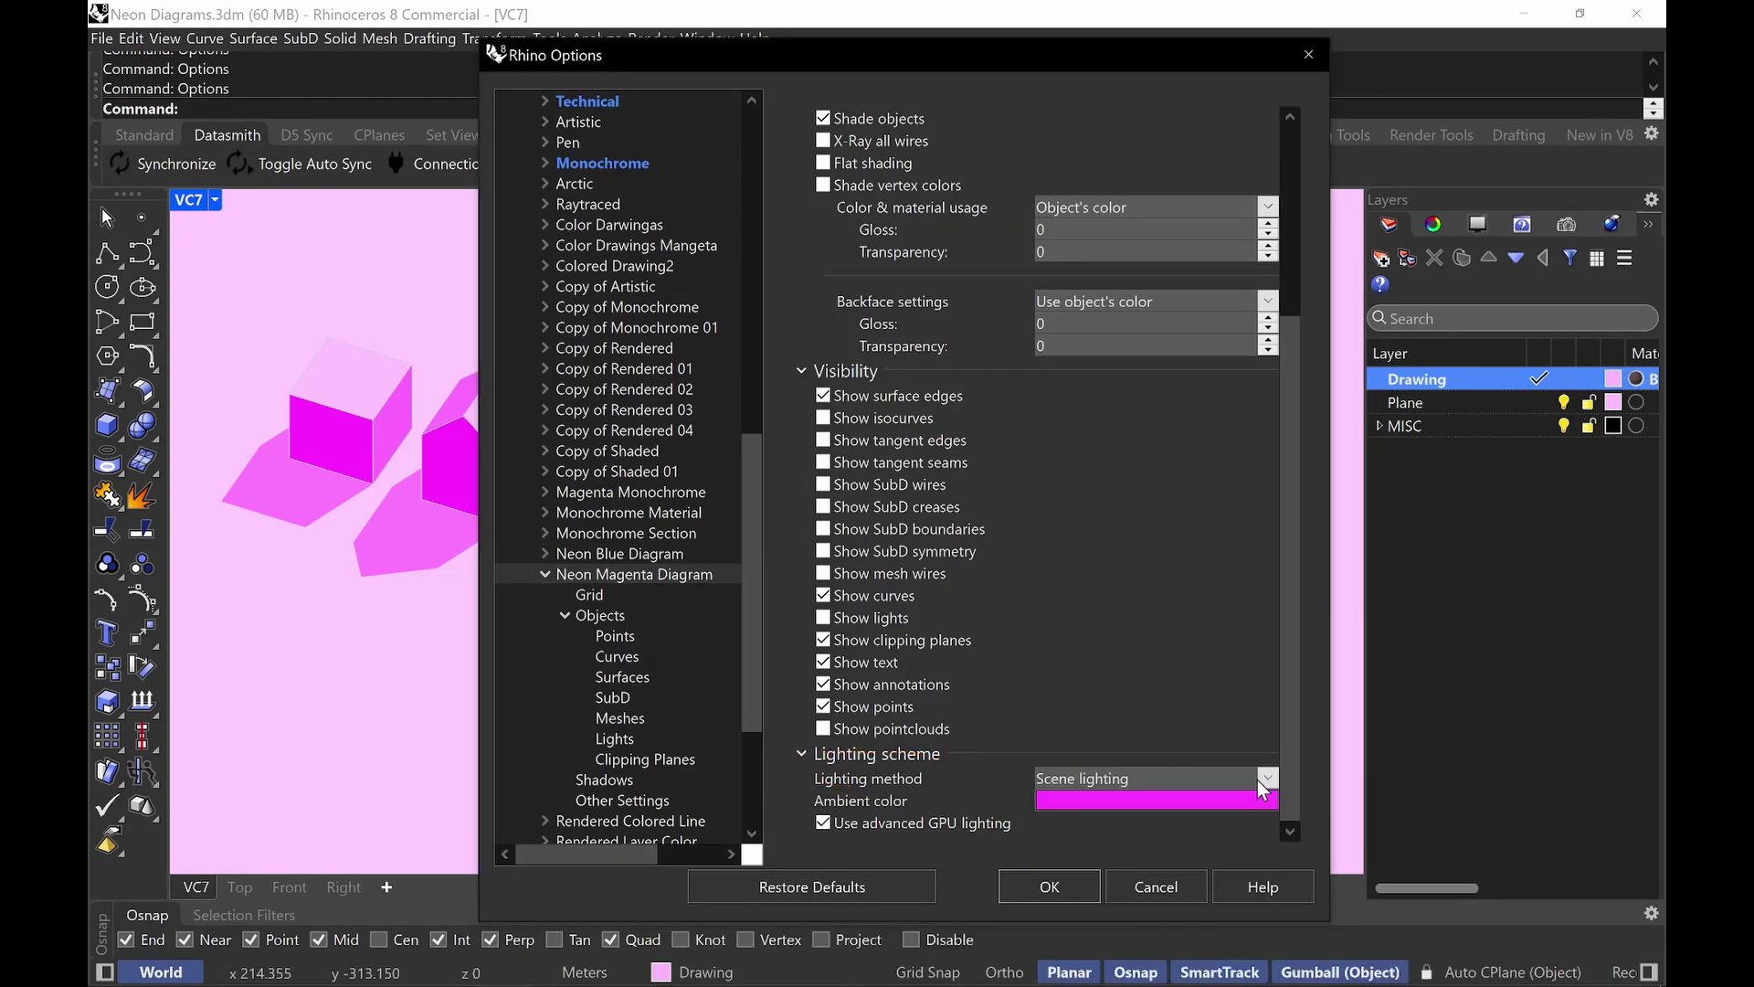
Try Lavender as the ambient color of Neon Magenta Diagram's lighting scheme.
click(1078, 798)
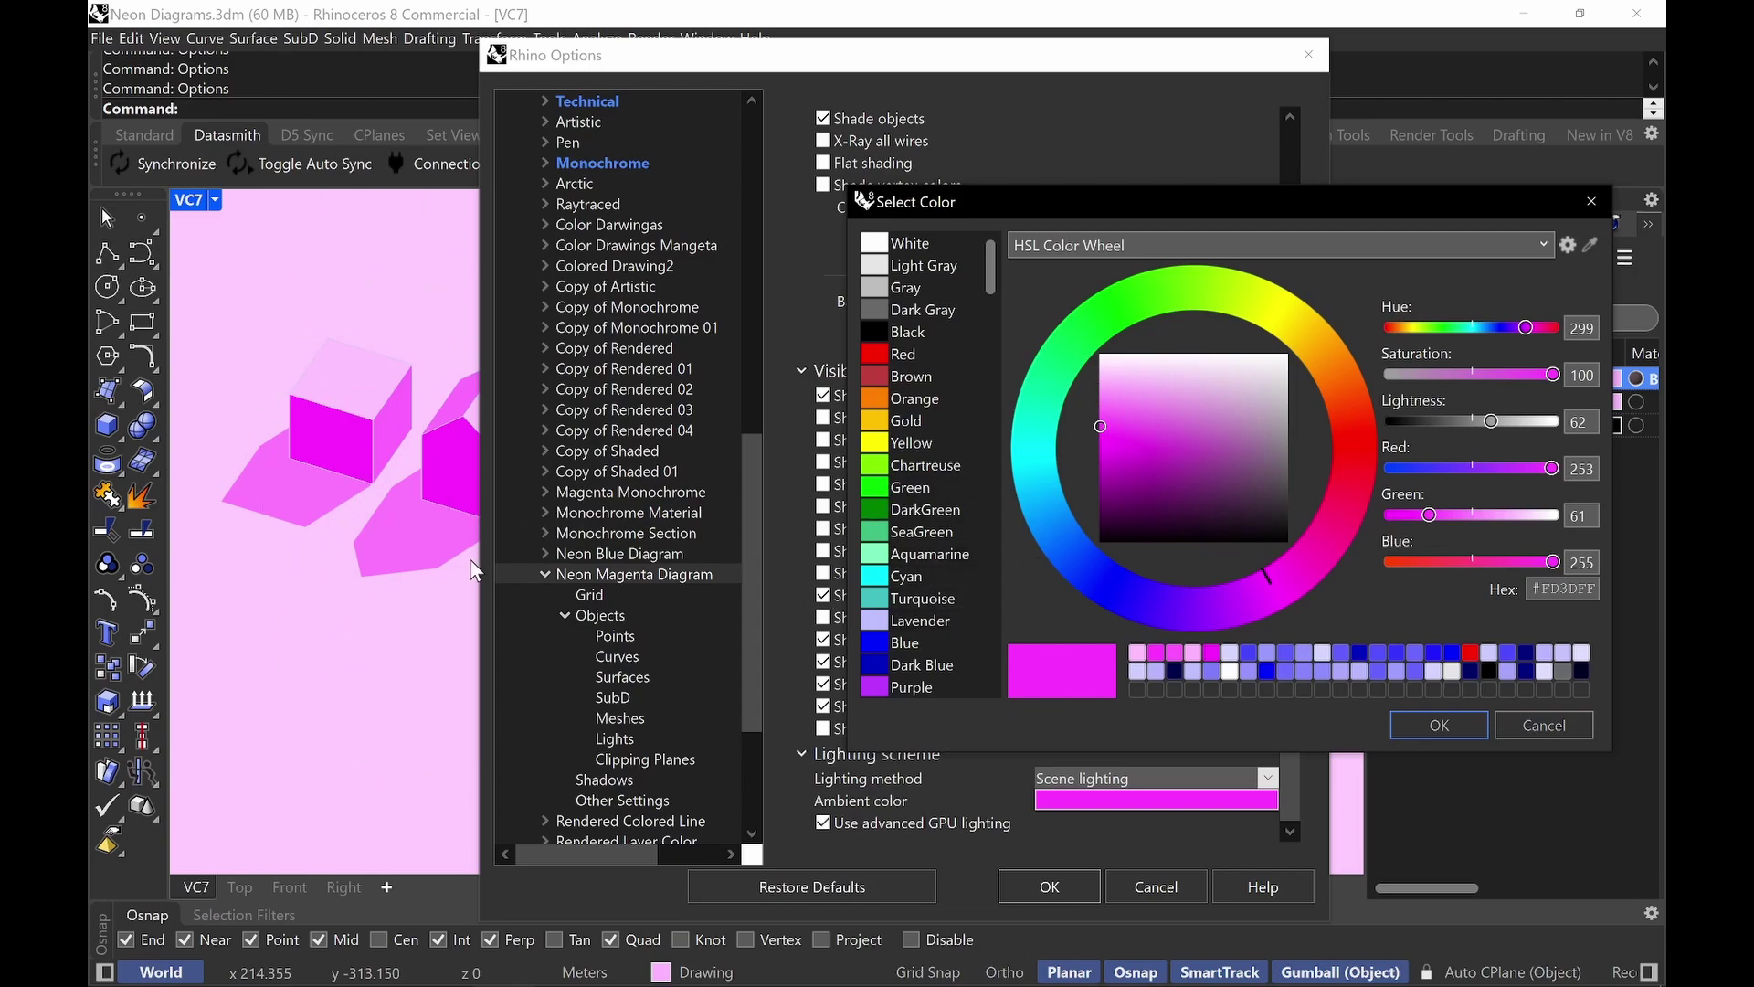
click(924, 622)
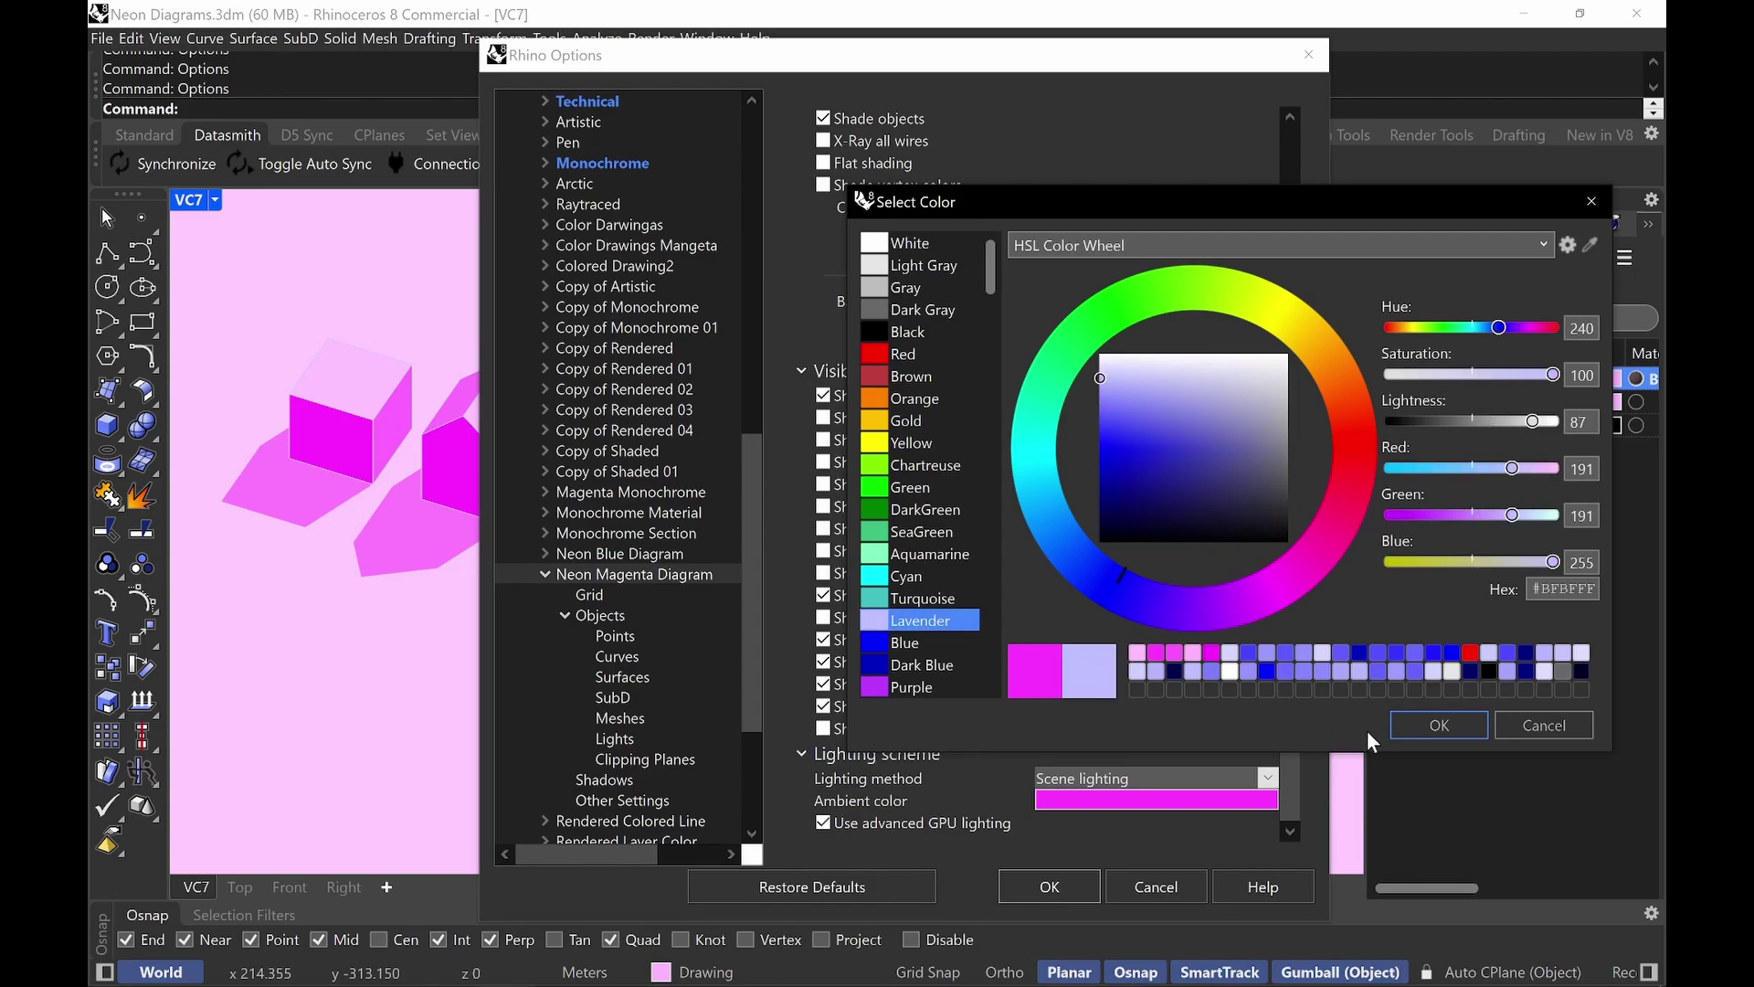
click(1440, 724)
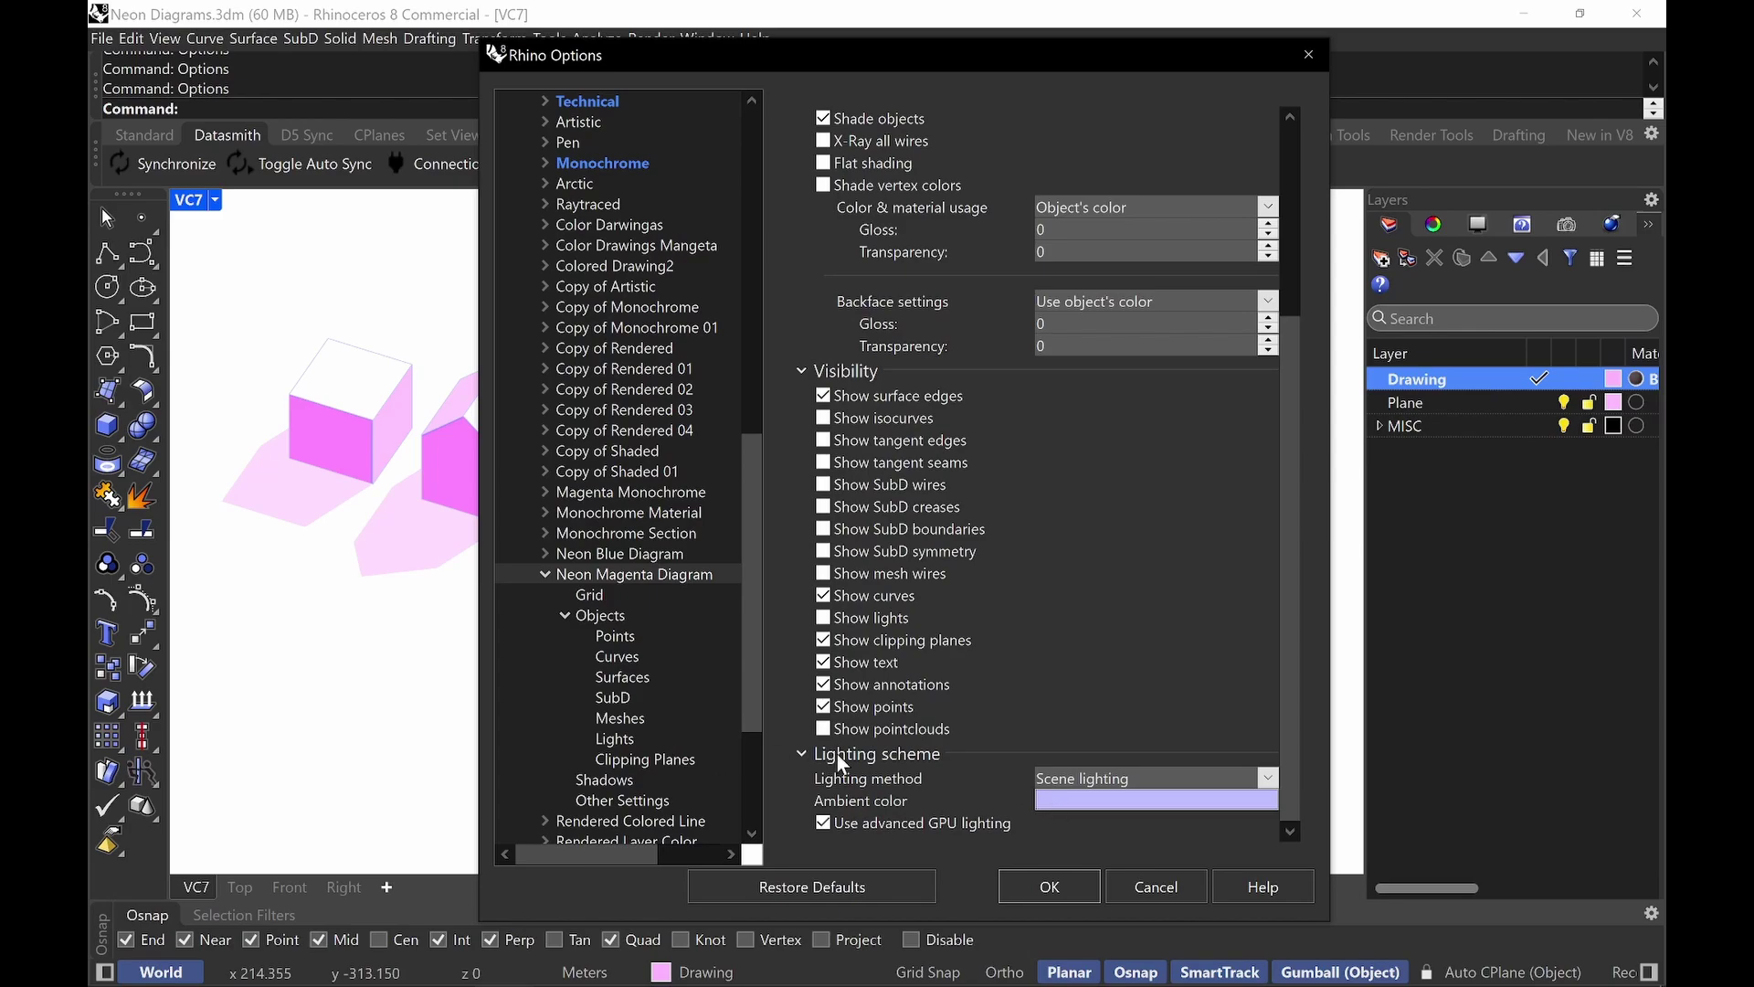
Set the lighting scheme's ambient color to the bright magenta #FE3EFF from the recent colors.
click(1088, 803)
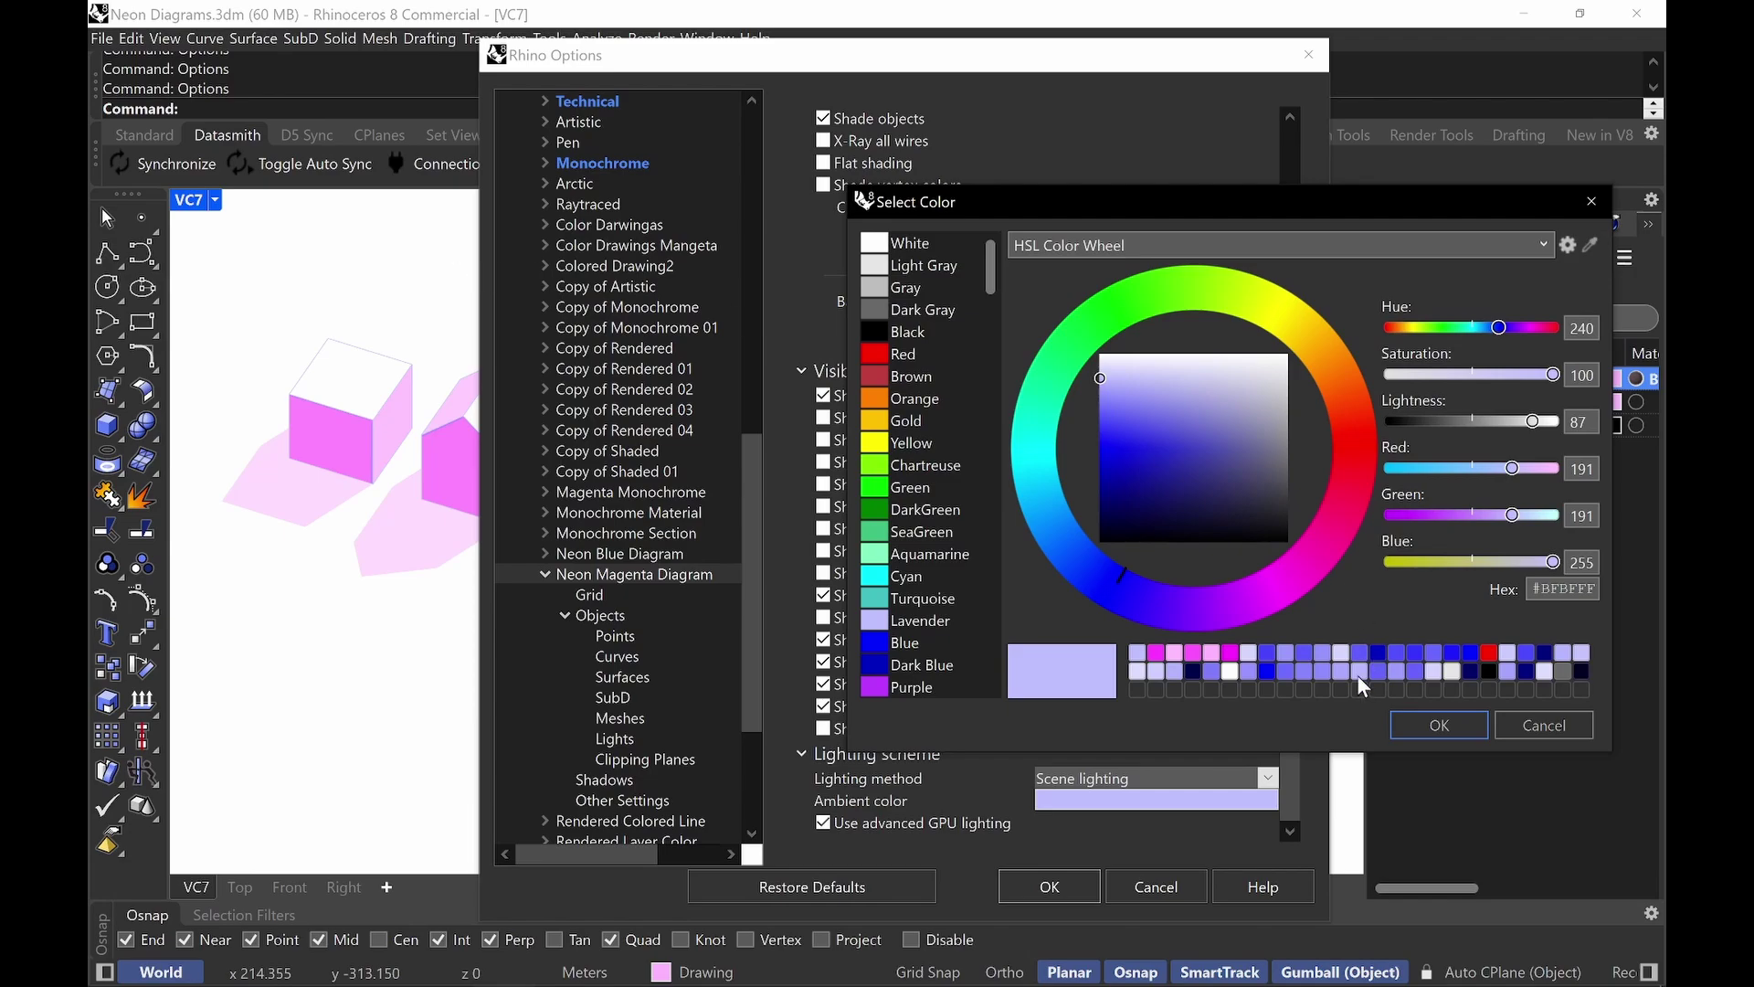
click(1159, 652)
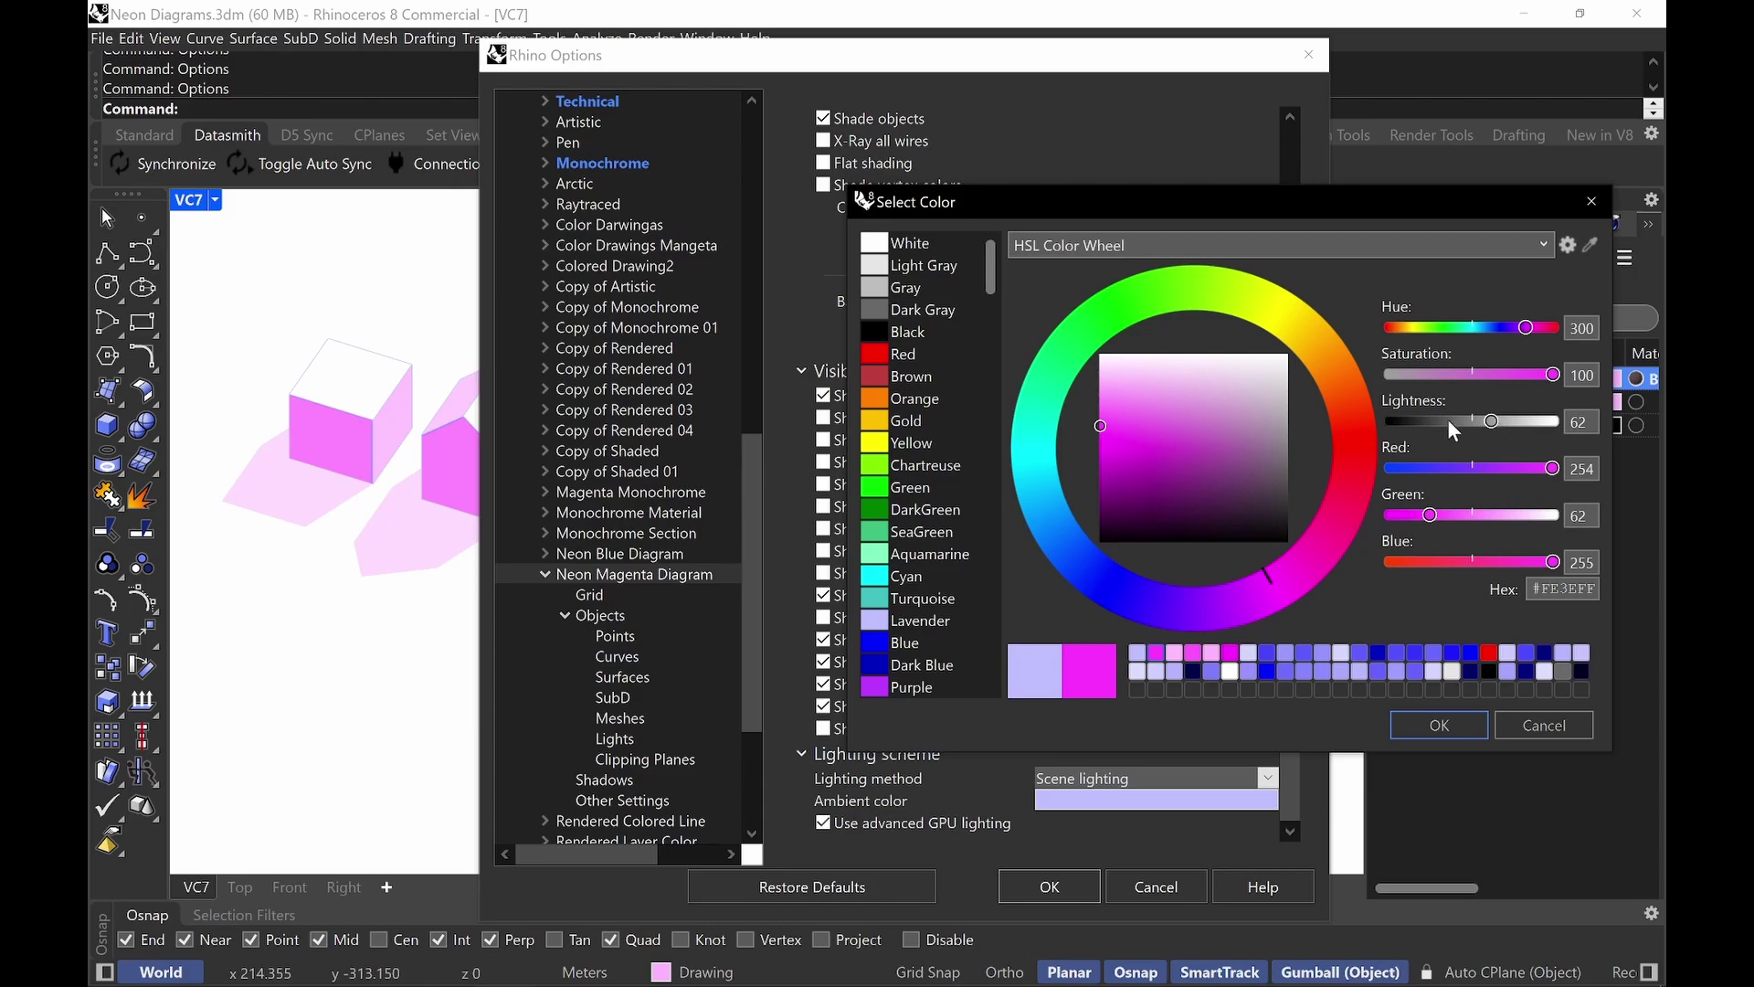
click(1429, 725)
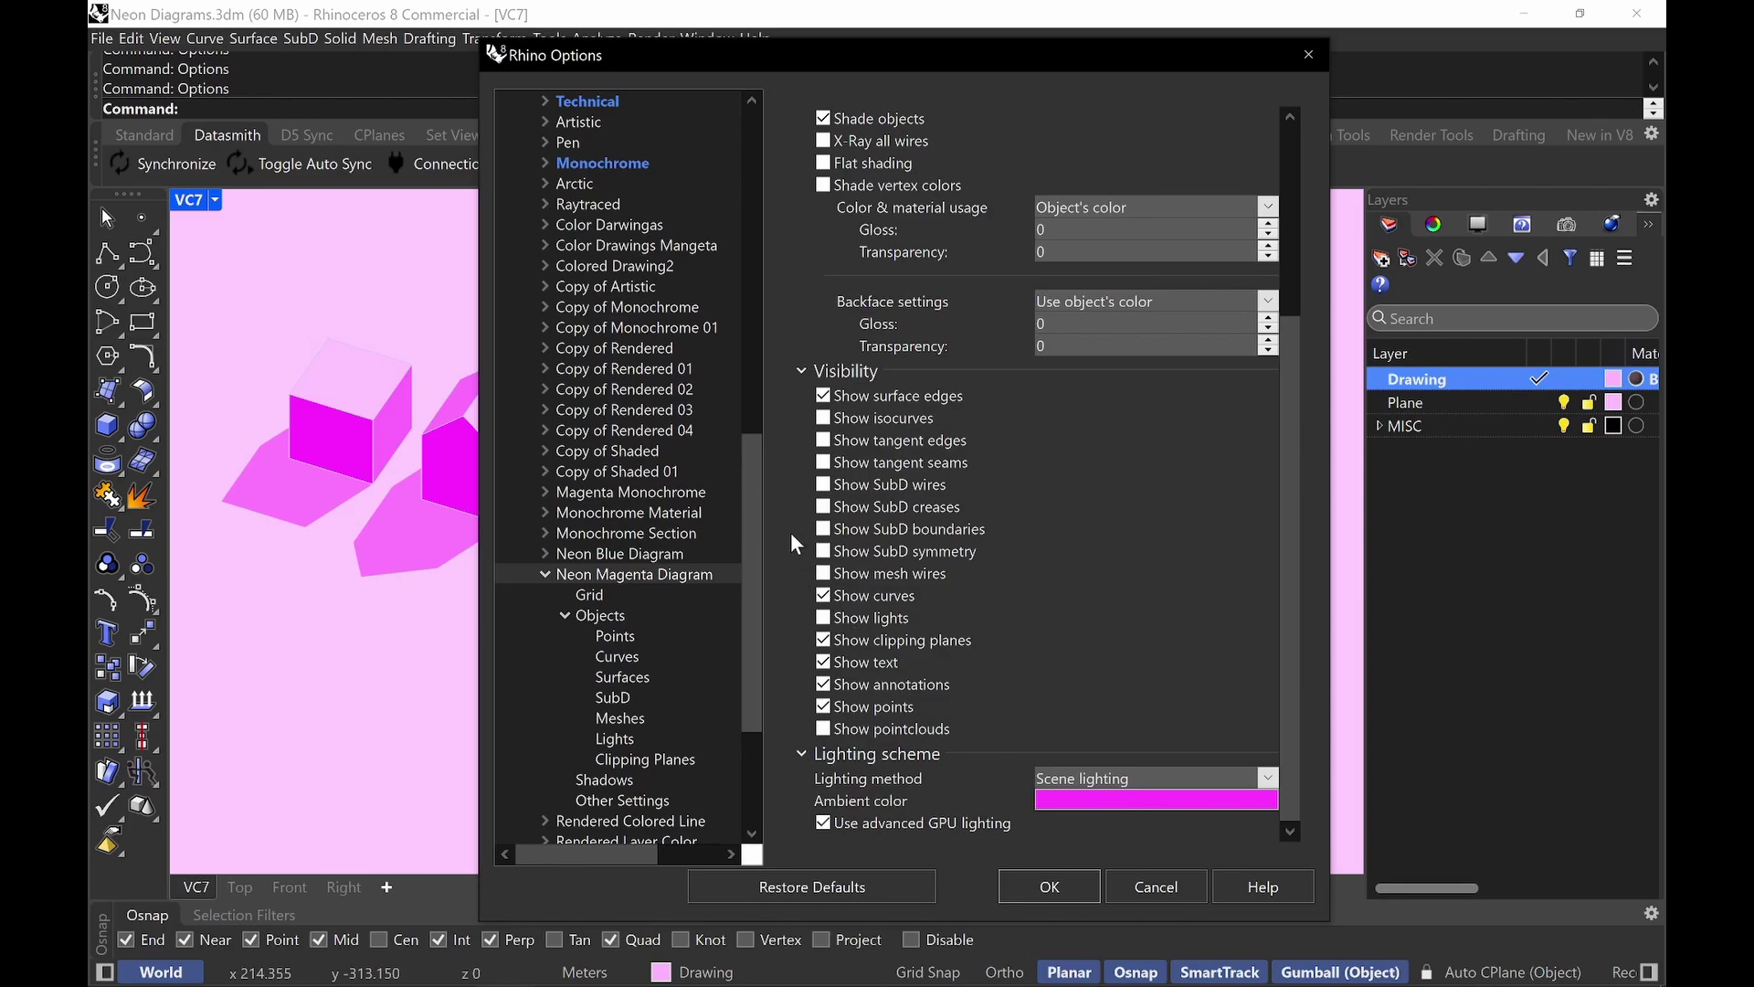
Examine Neon Magenta Diagram's curve settings and the width usage choices, keeping Use object's width.
scroll(763, 511, down, 2)
scroll(759, 533, up, 1)
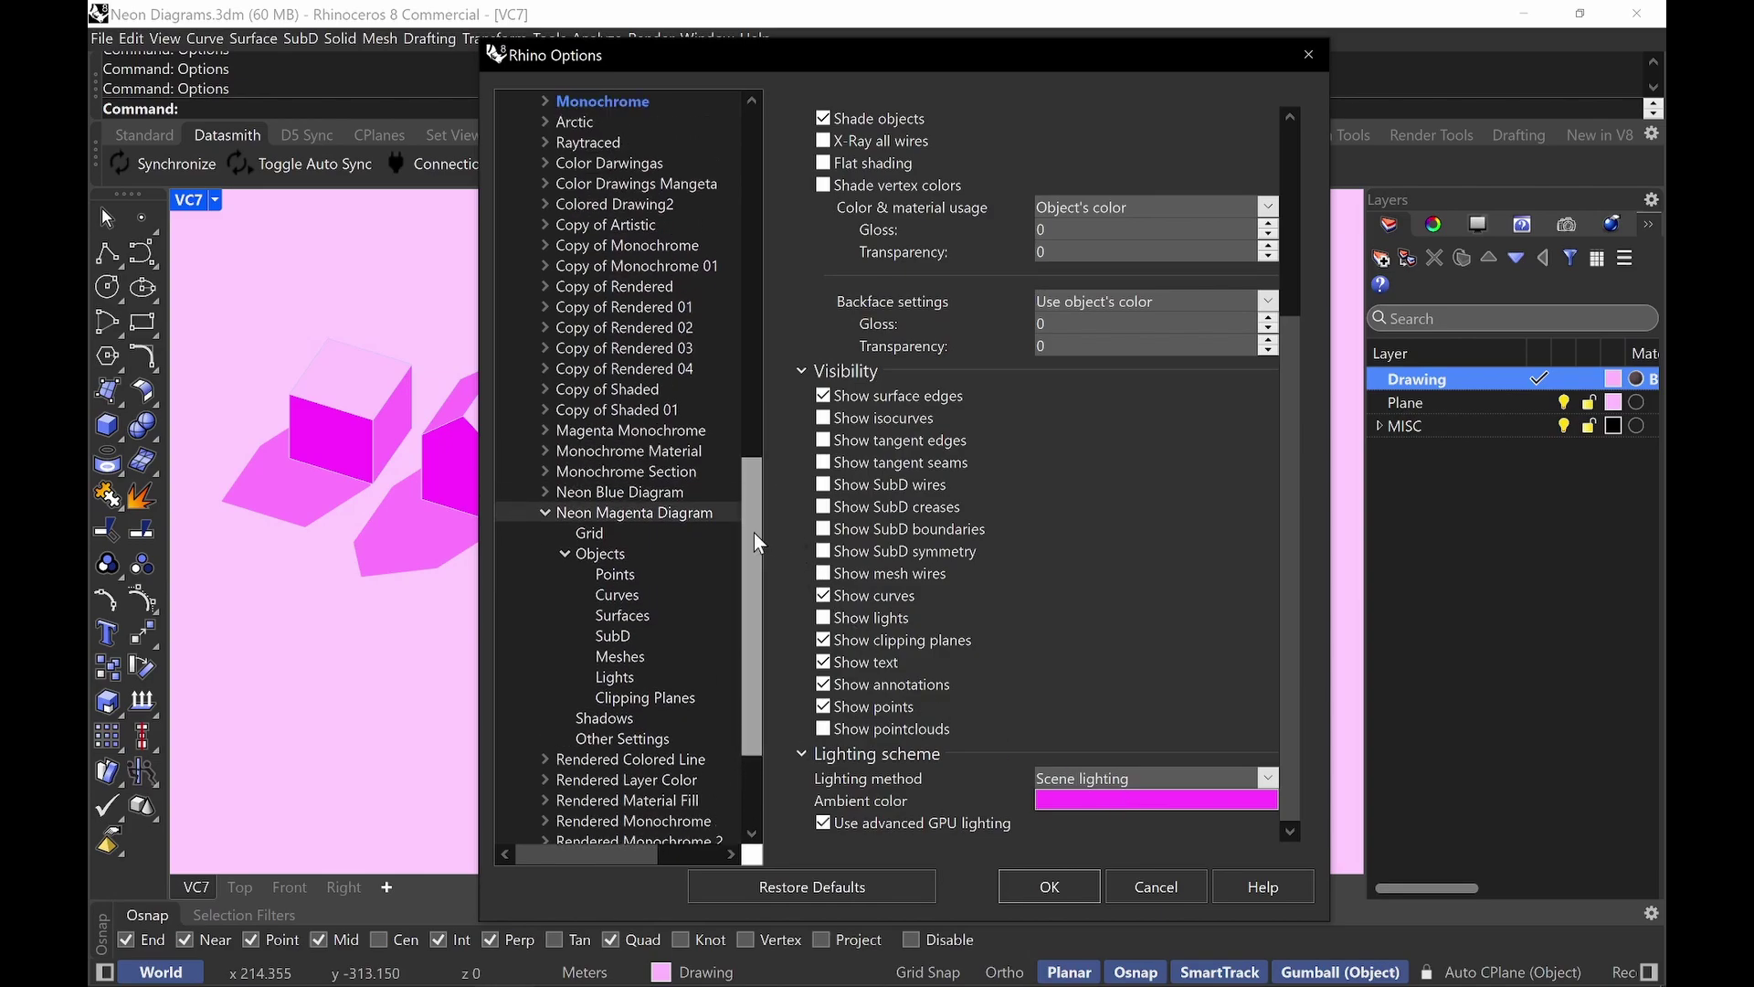
click(643, 596)
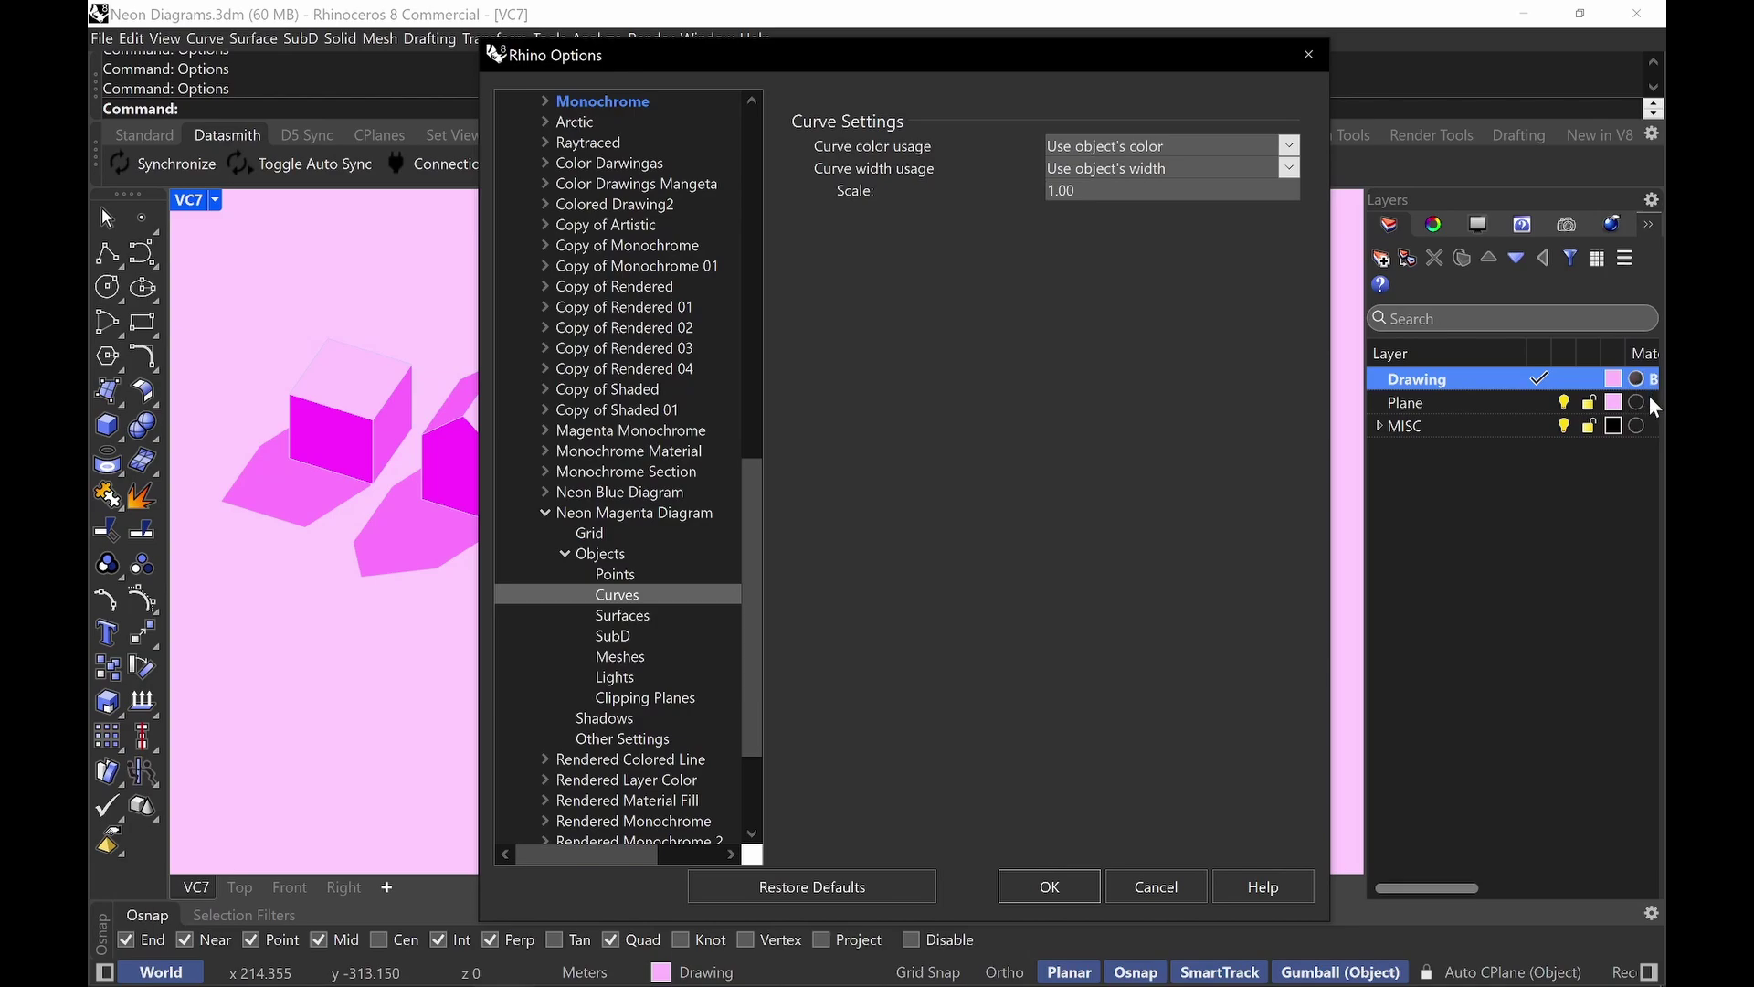
click(1272, 170)
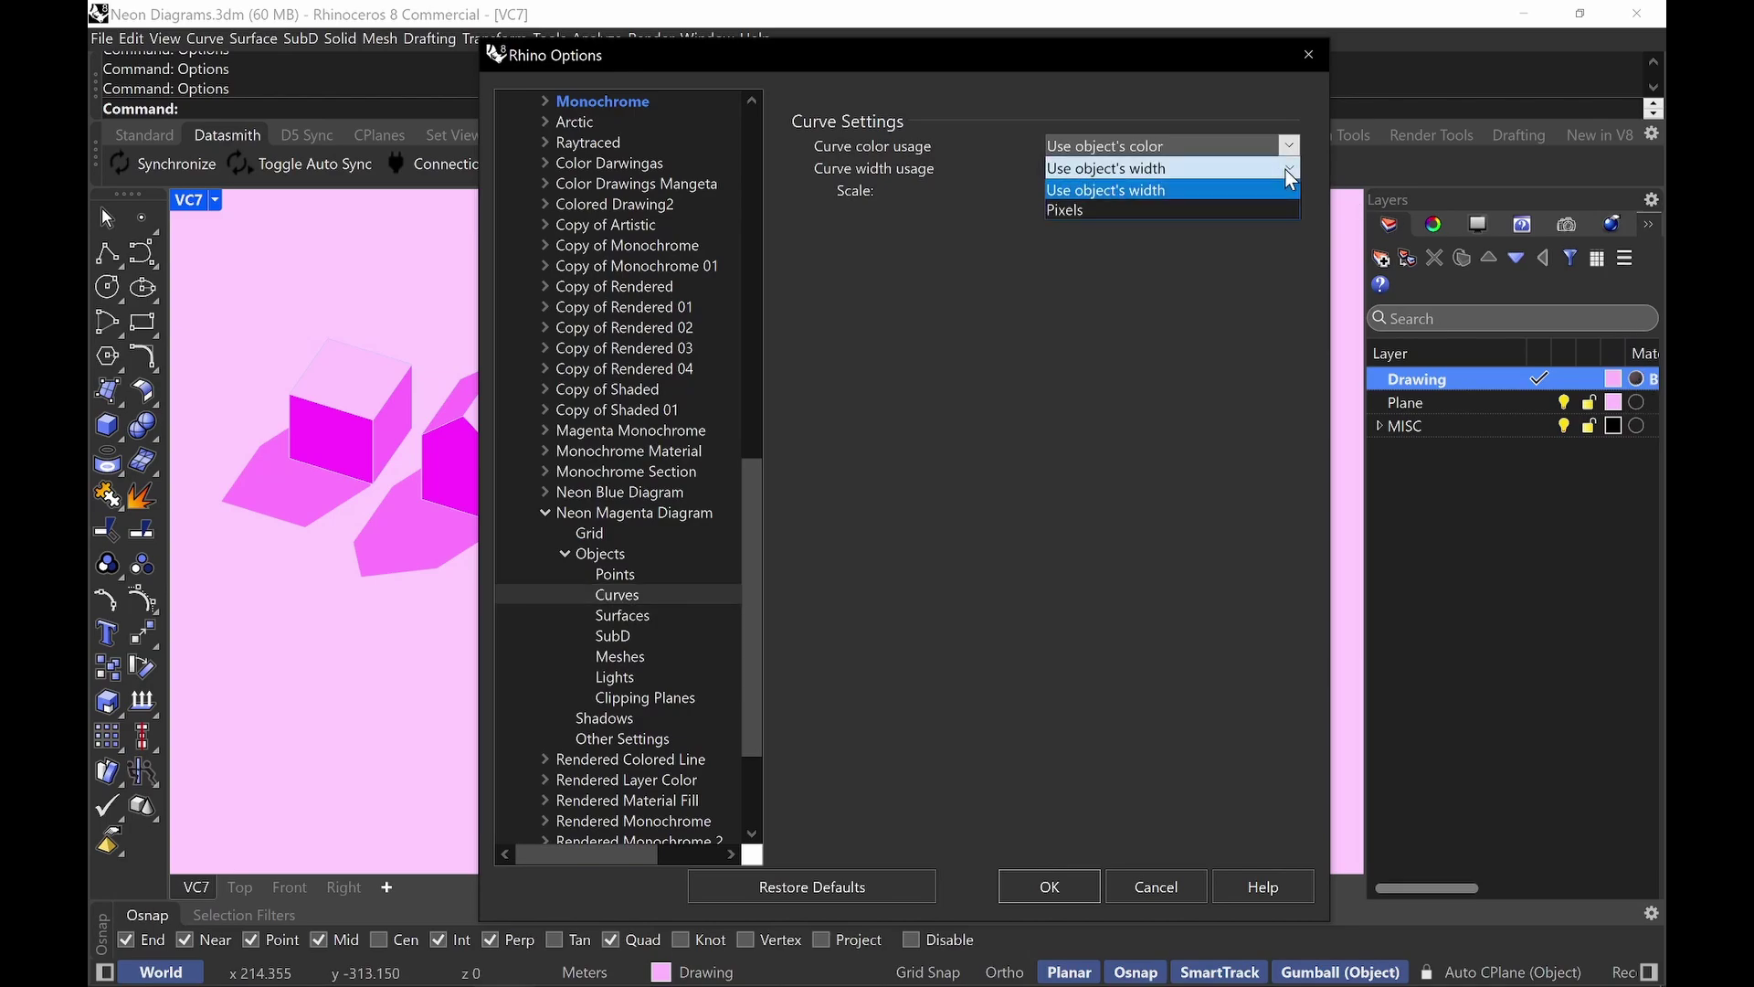
click(1291, 180)
click(1291, 180)
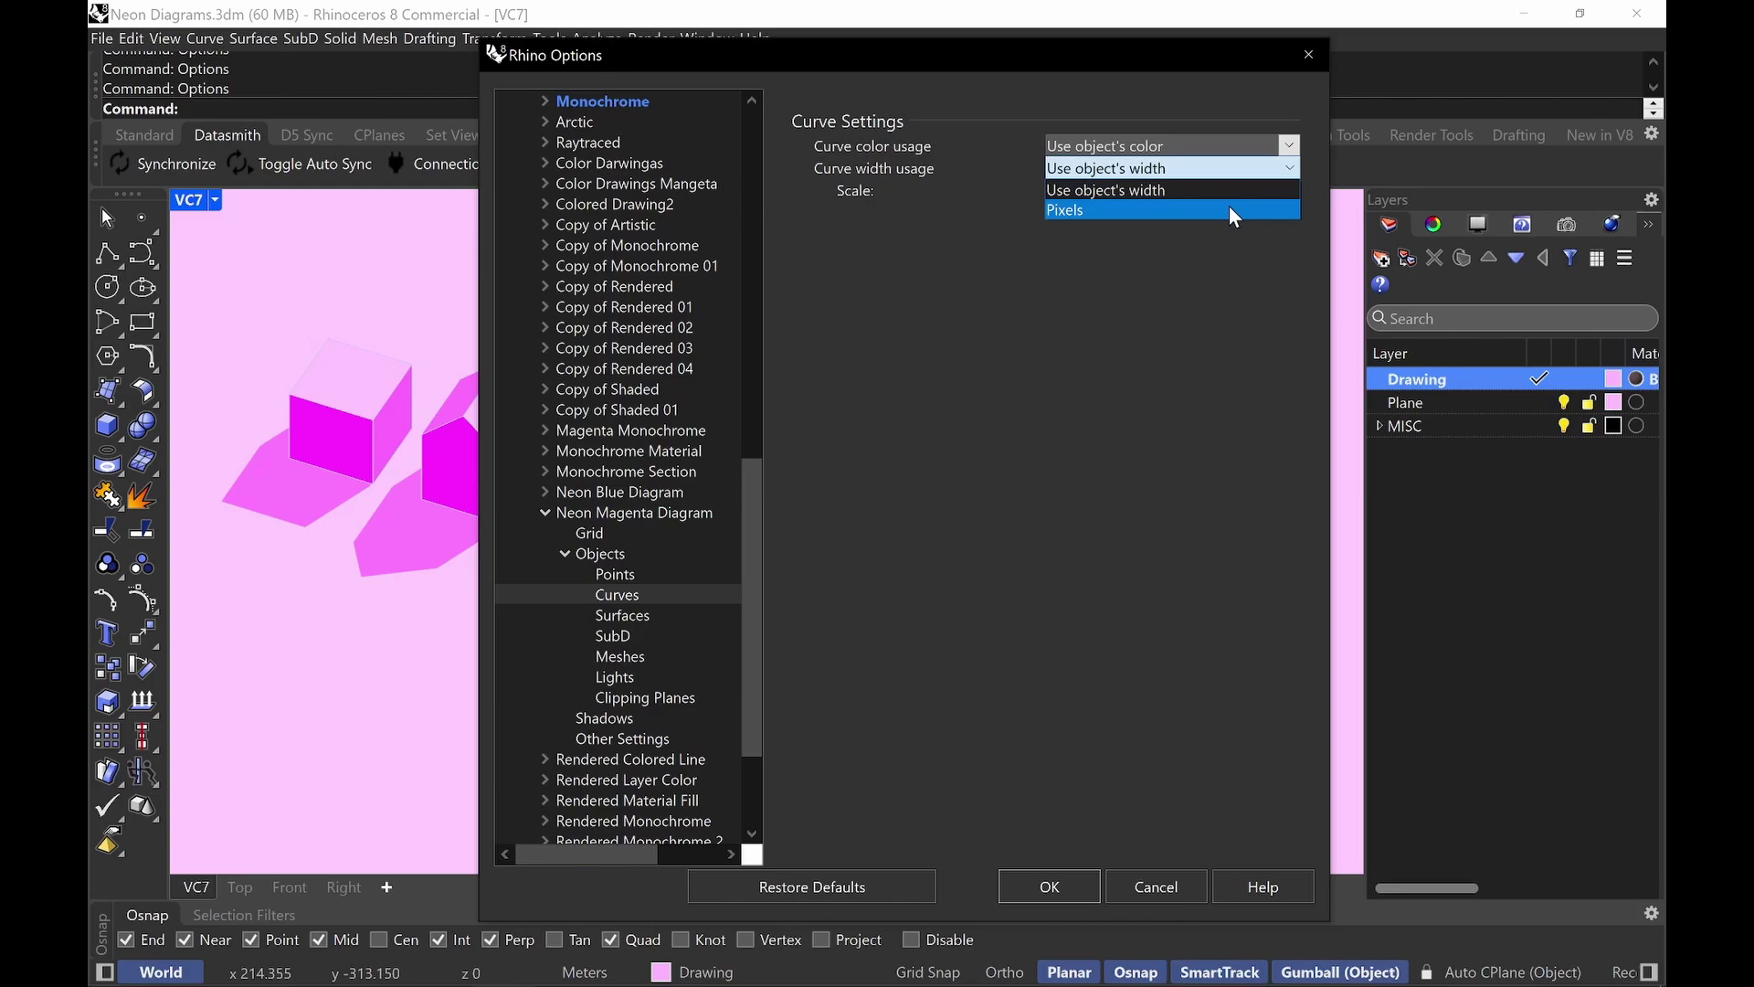
click(1303, 177)
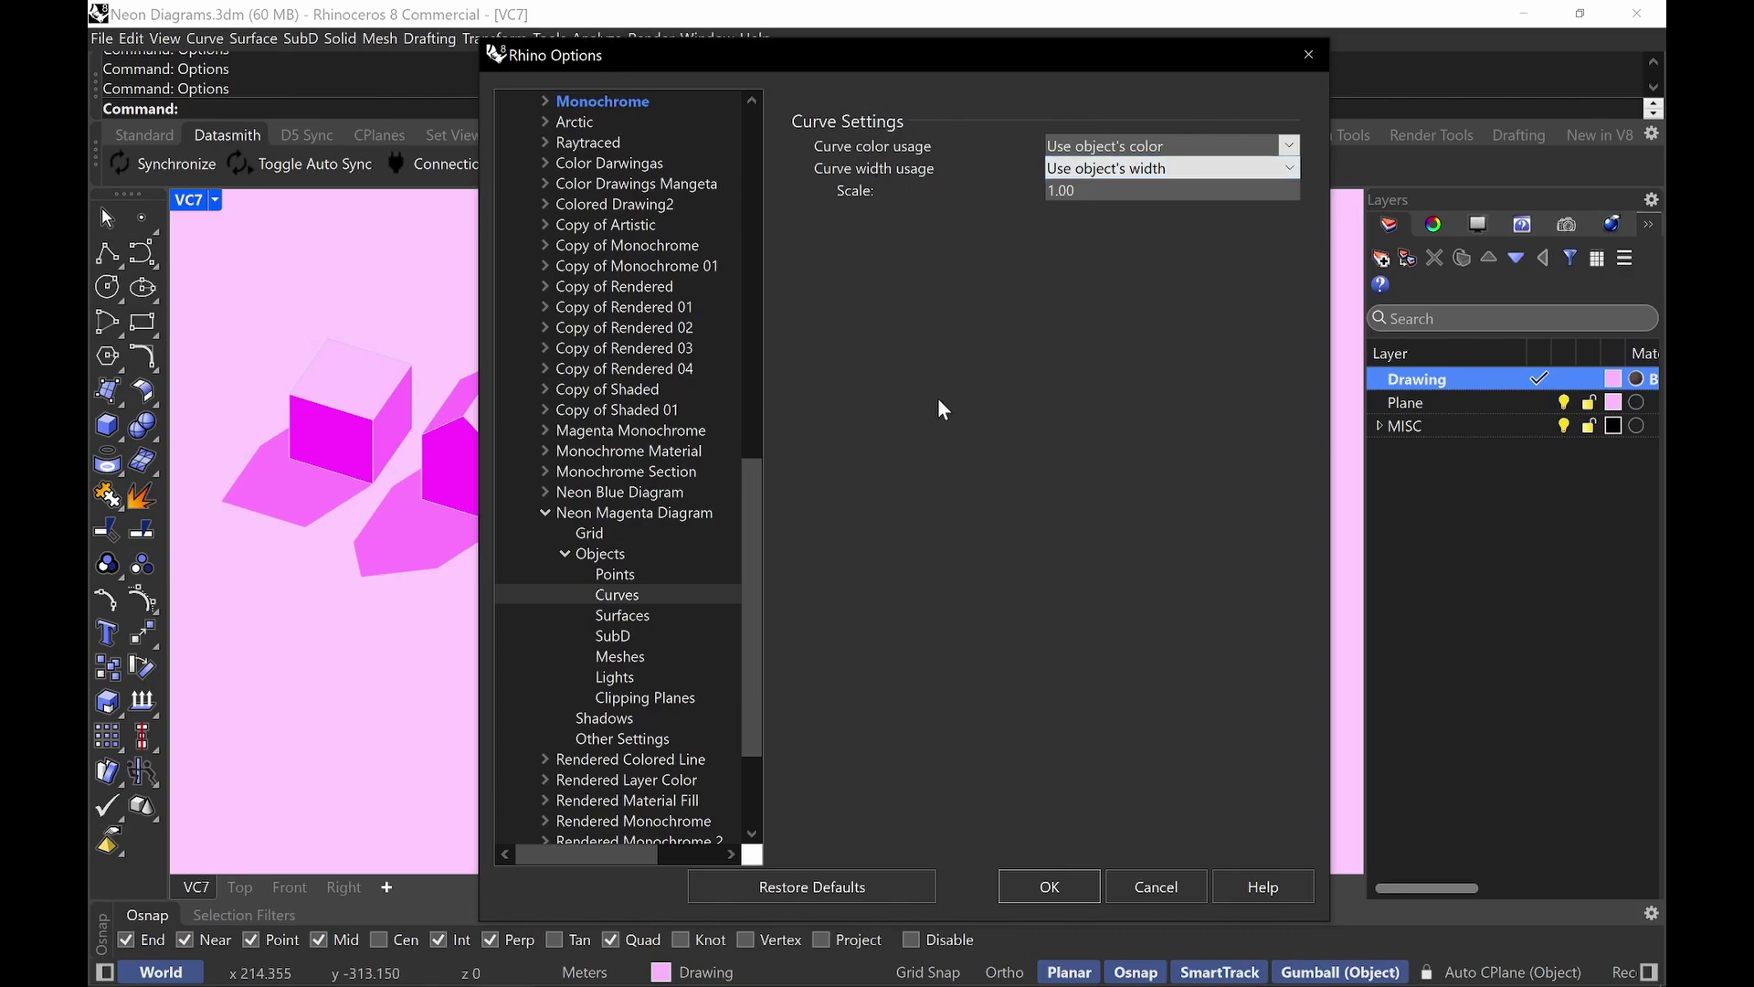
Examine Neon Magenta Diagram's surface edge, naked edge and isocurve settings, together with its mesh wireframe and edge settings.
click(691, 514)
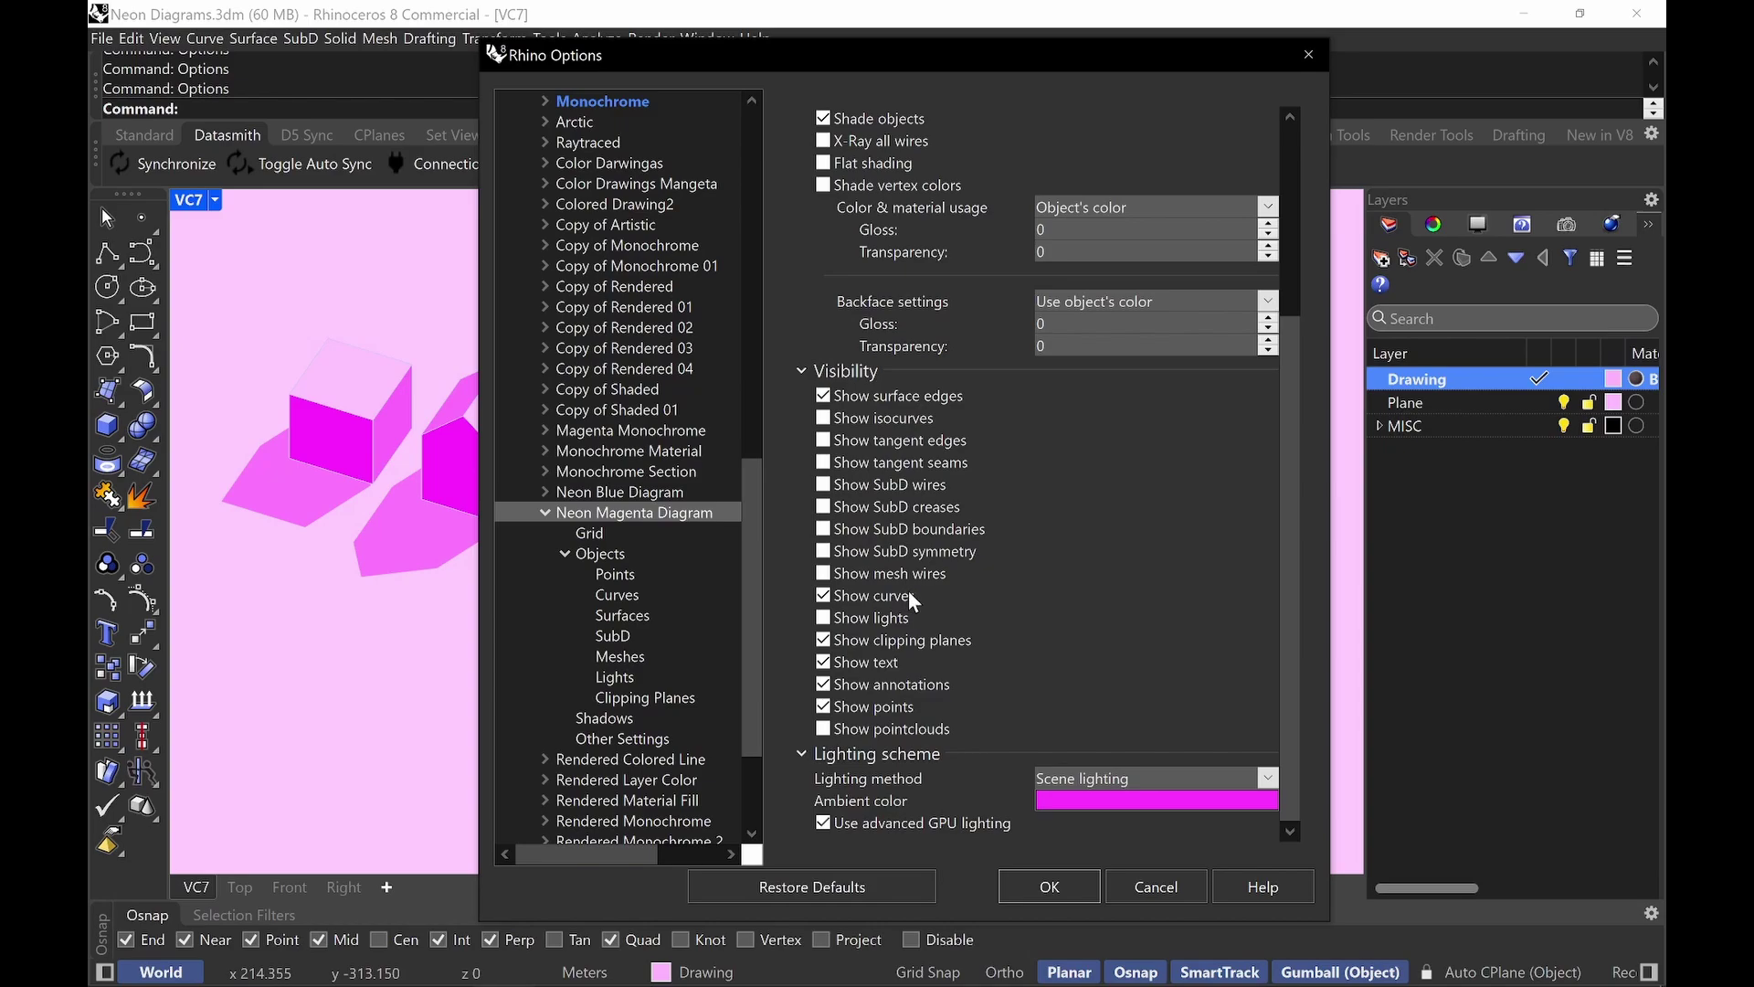
click(640, 614)
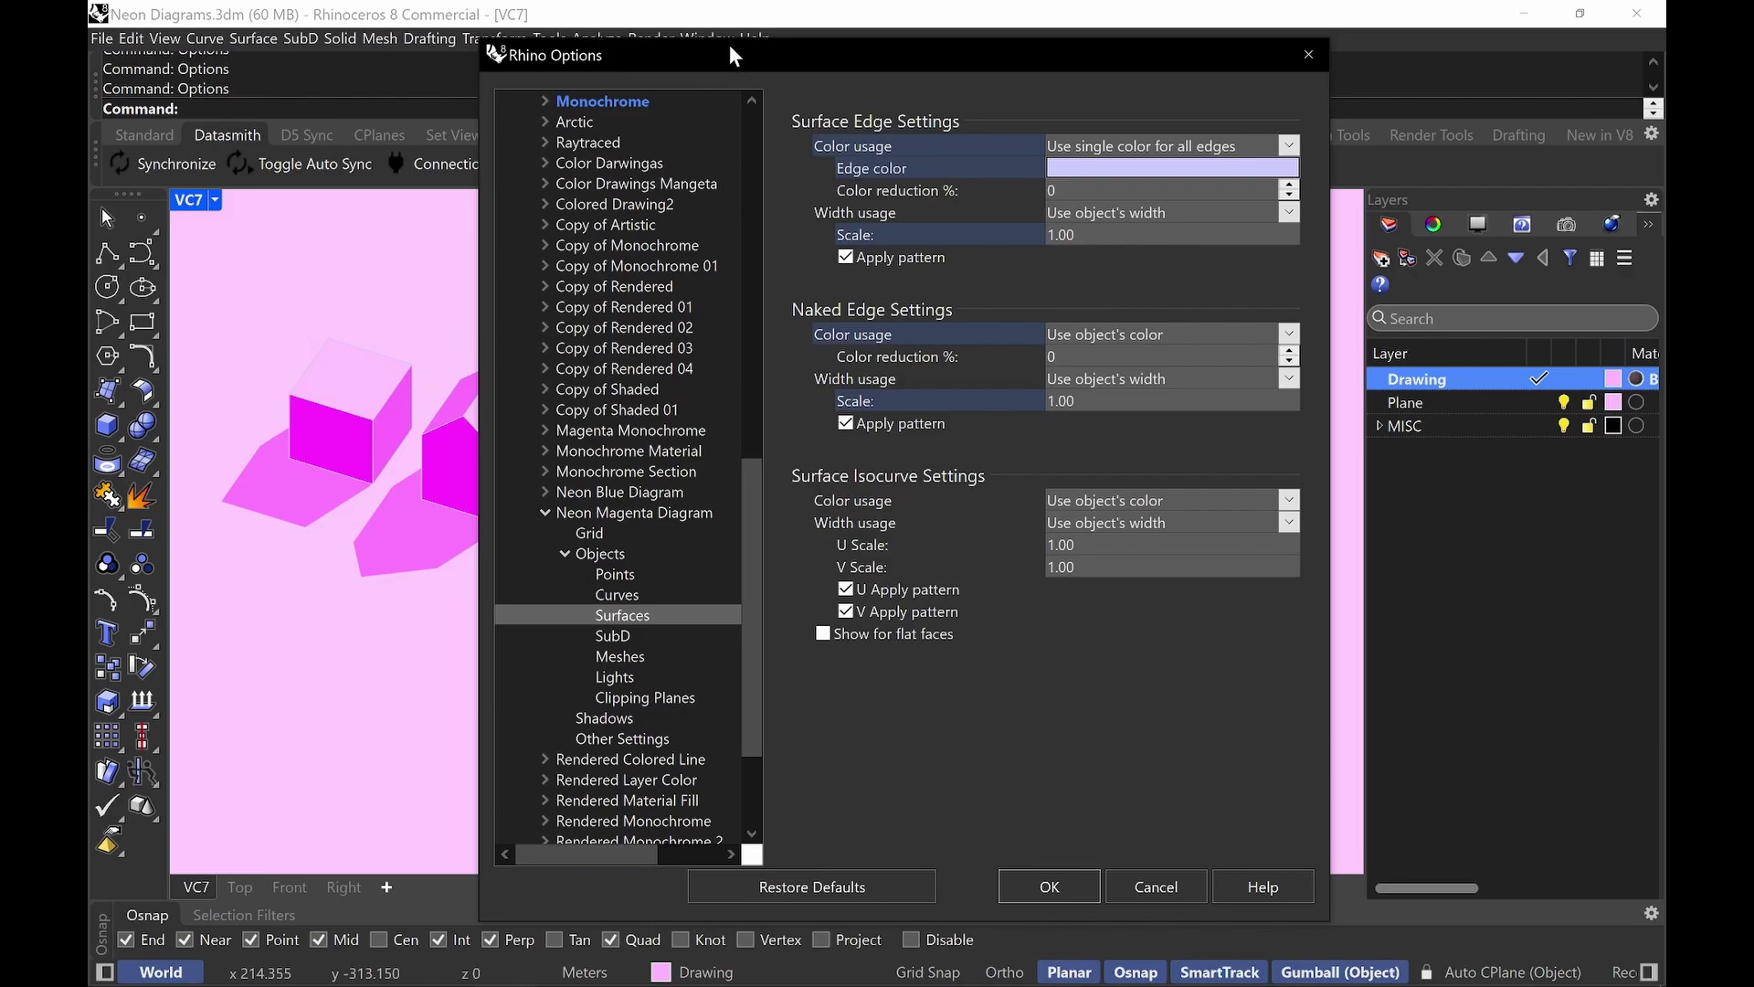
drag(731, 48, 1058, 53)
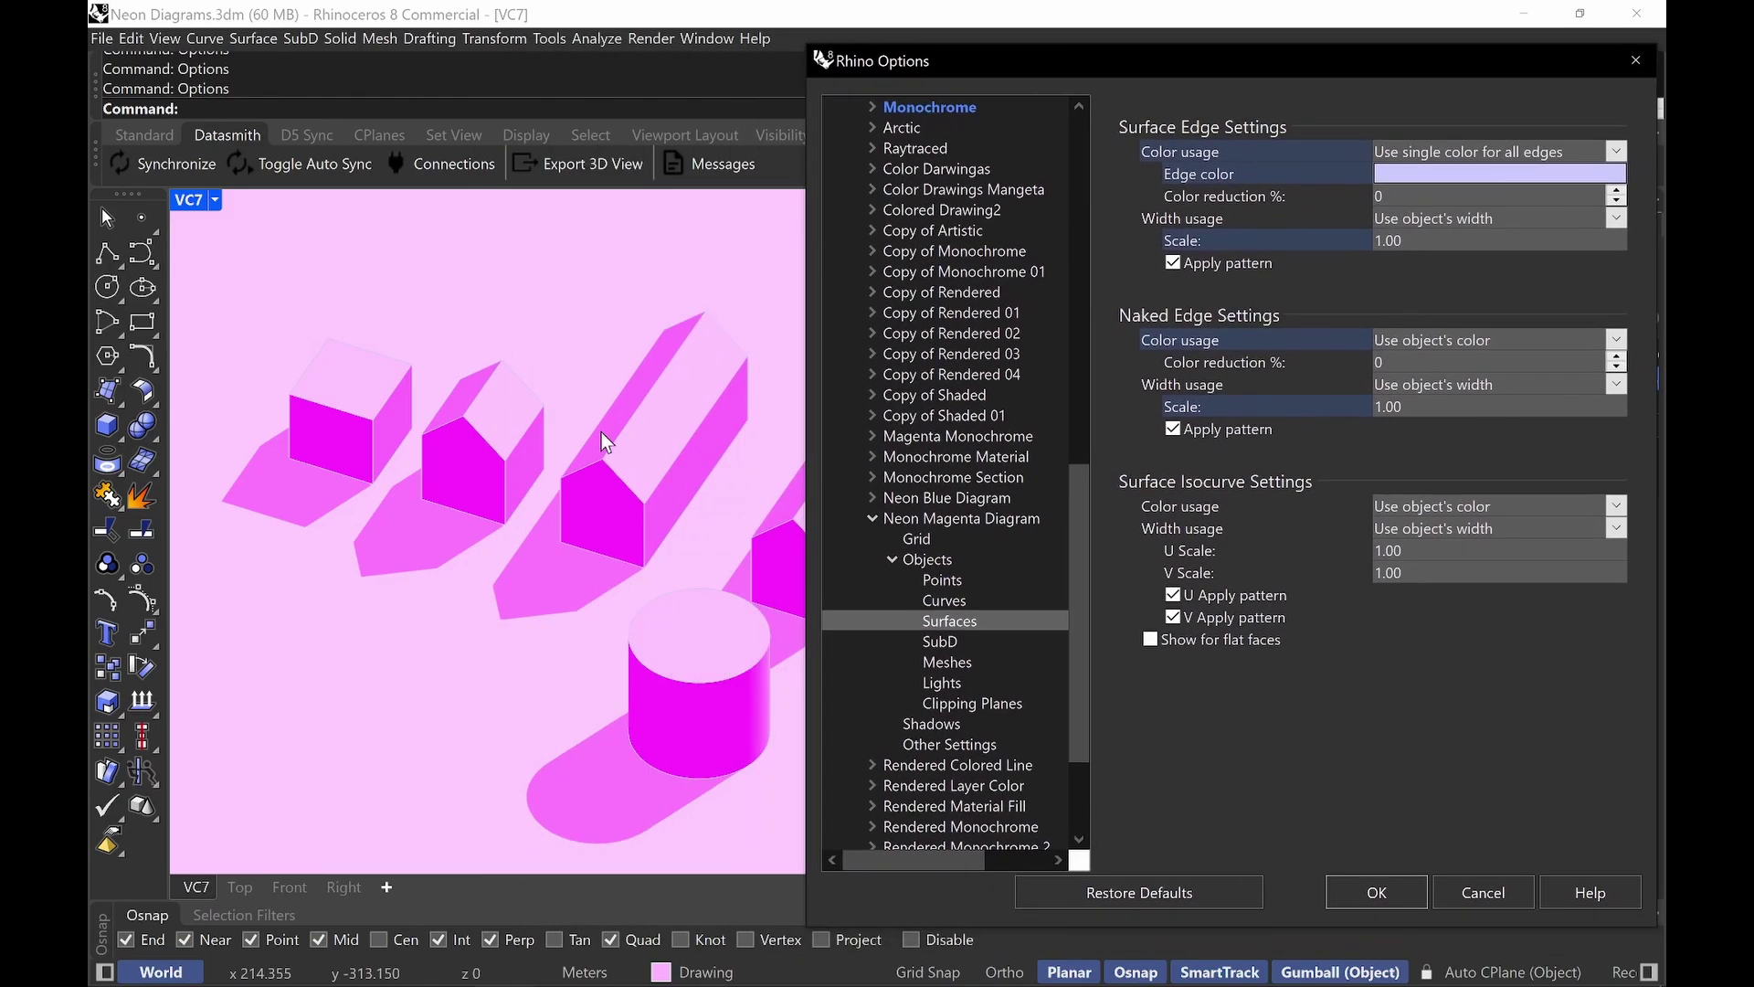
drag(1383, 62, 1292, 74)
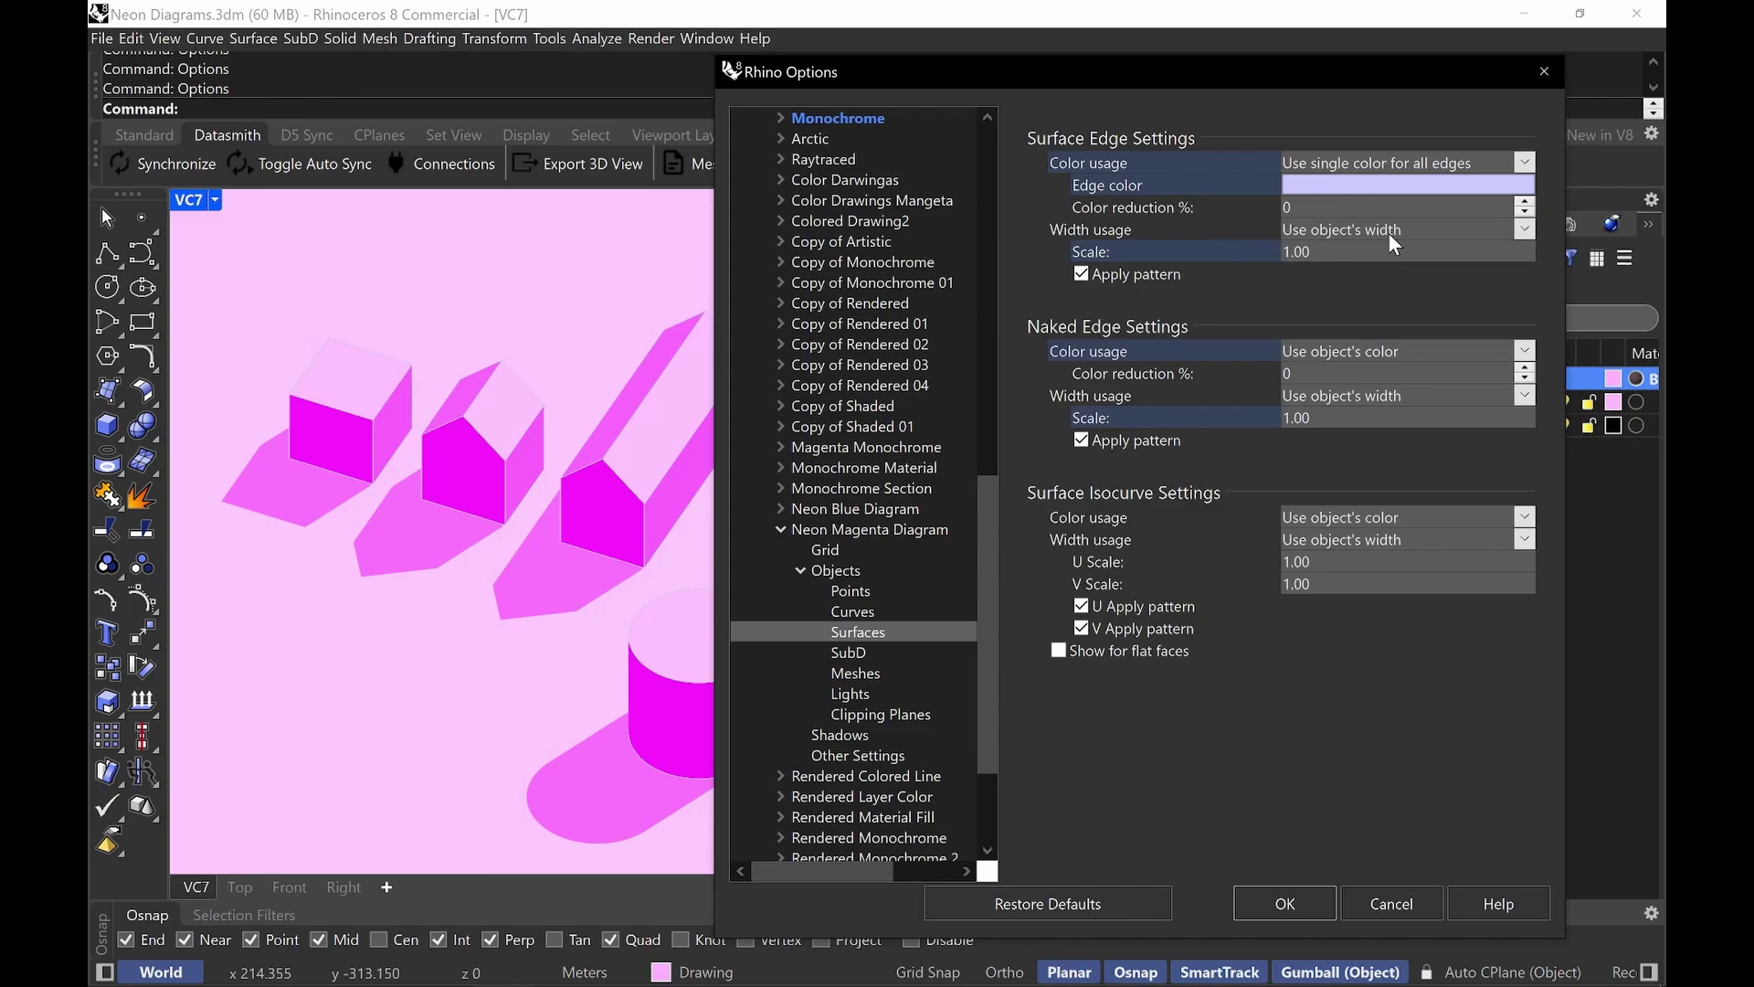
drag(1421, 71, 1127, 75)
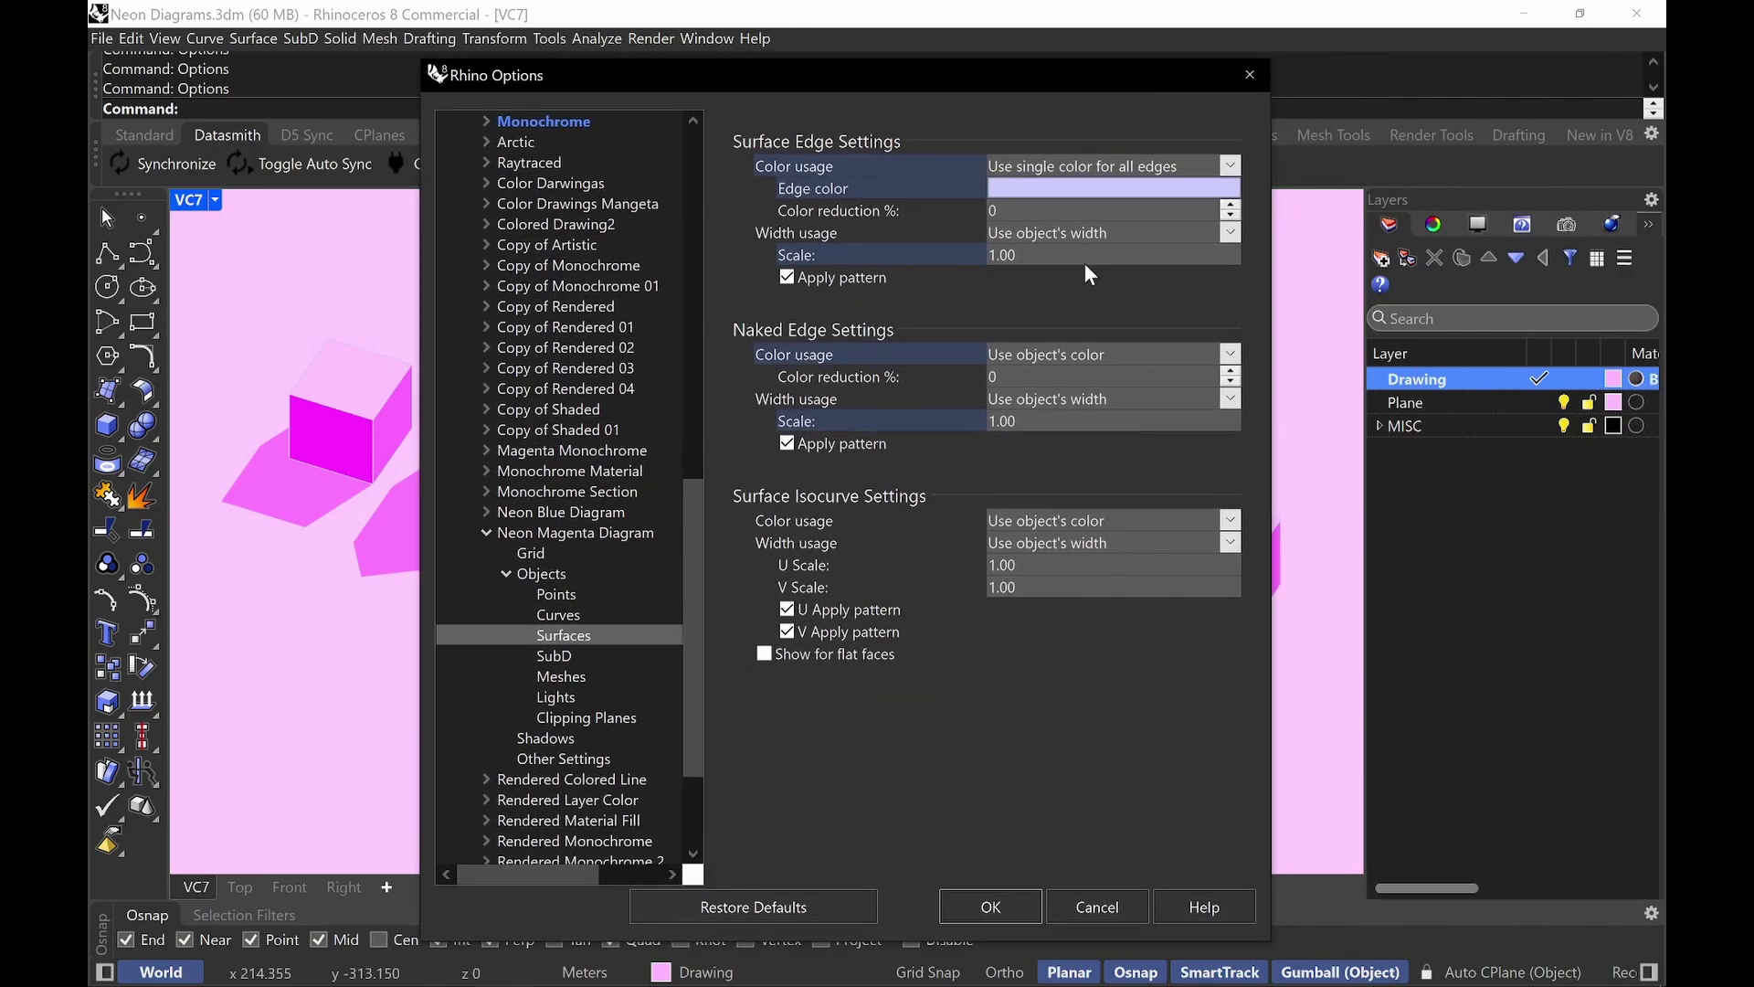
drag(983, 91, 1171, 82)
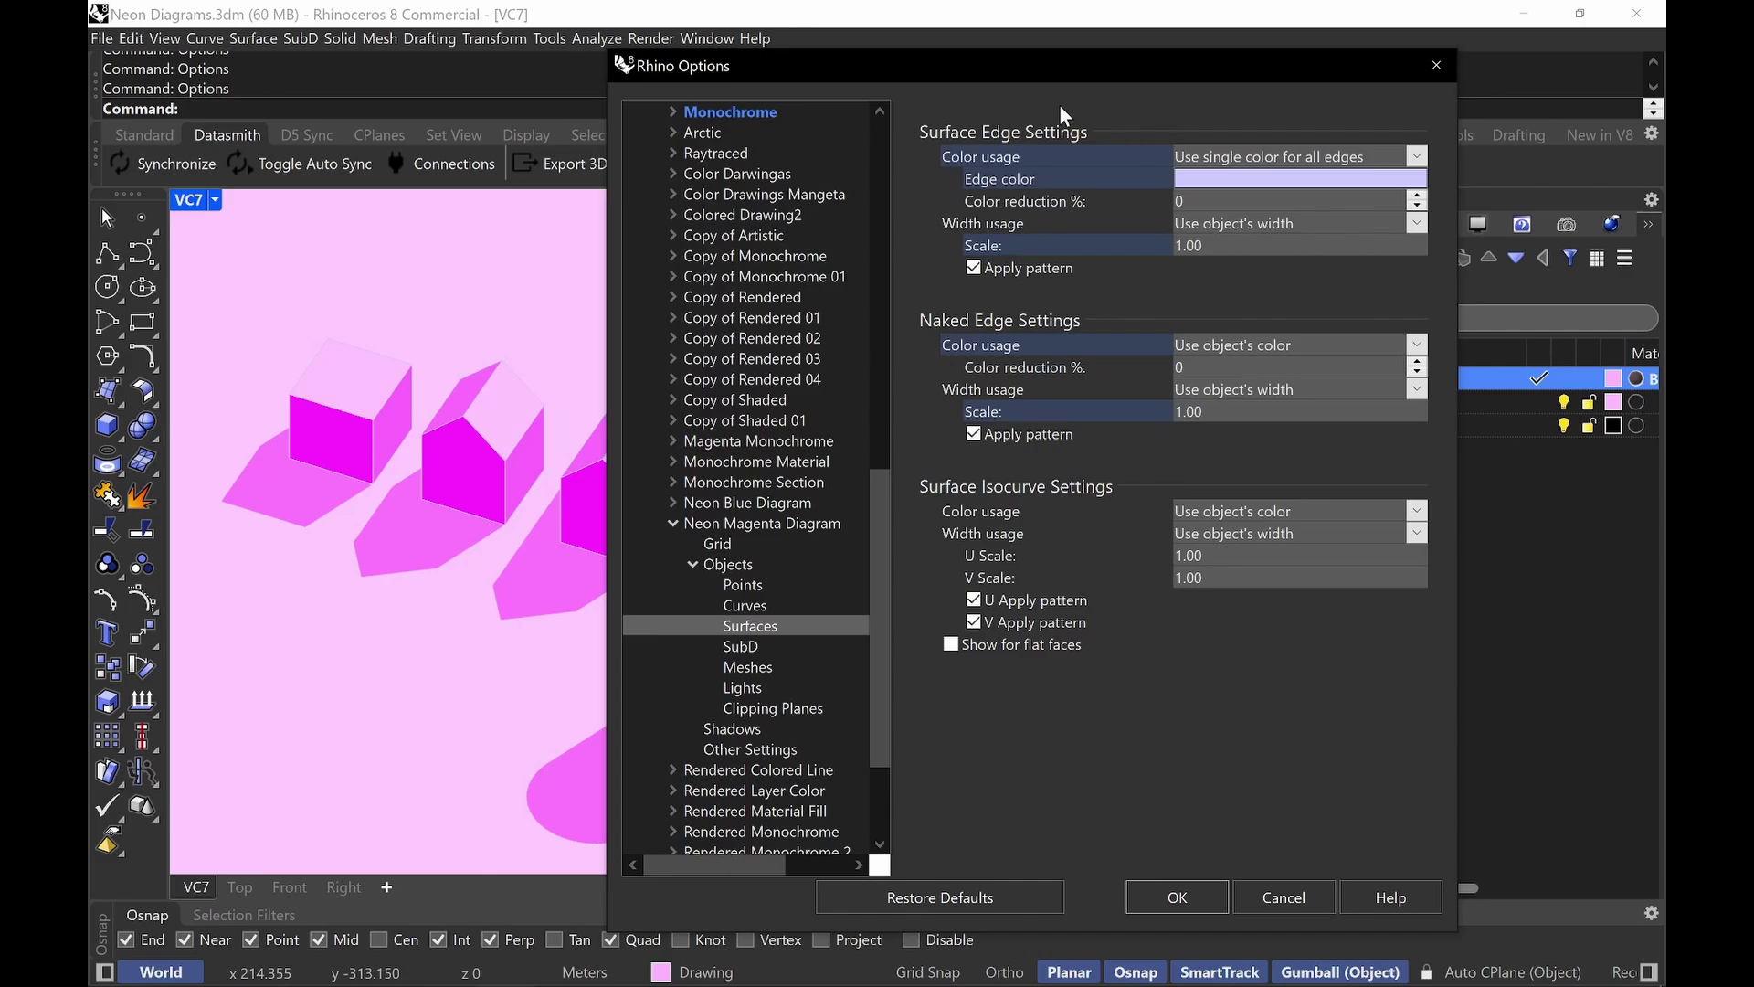
drag(1050, 72, 1225, 41)
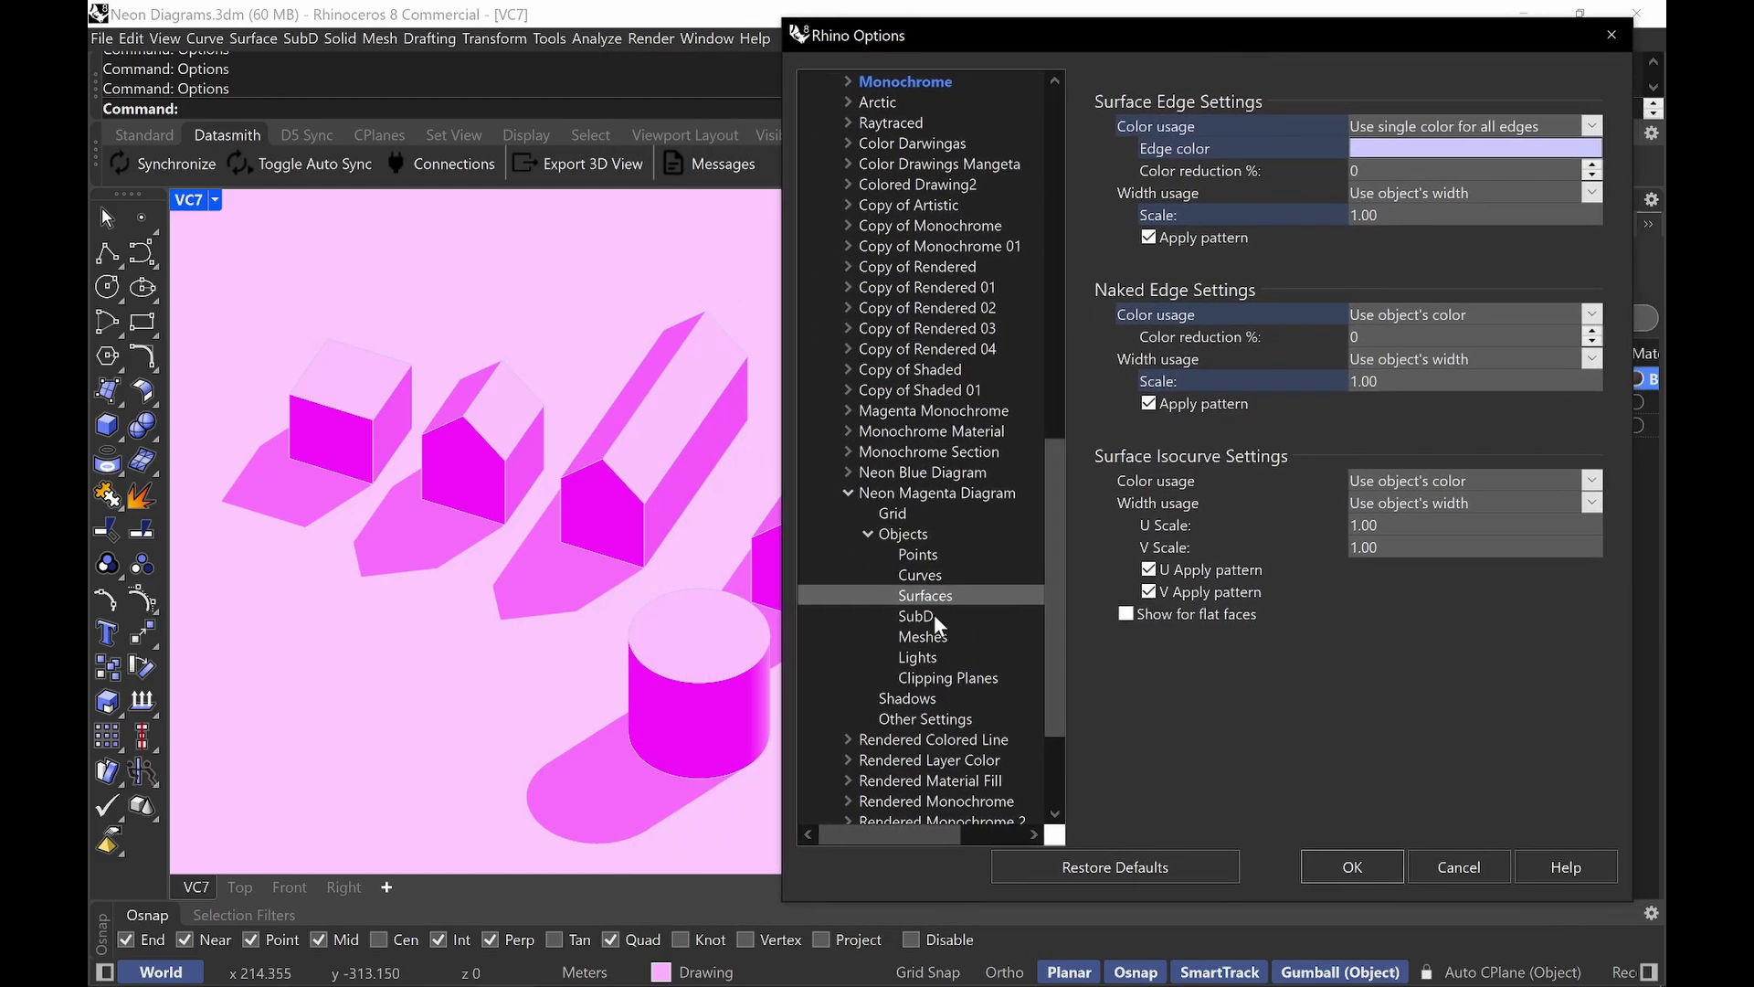
click(947, 641)
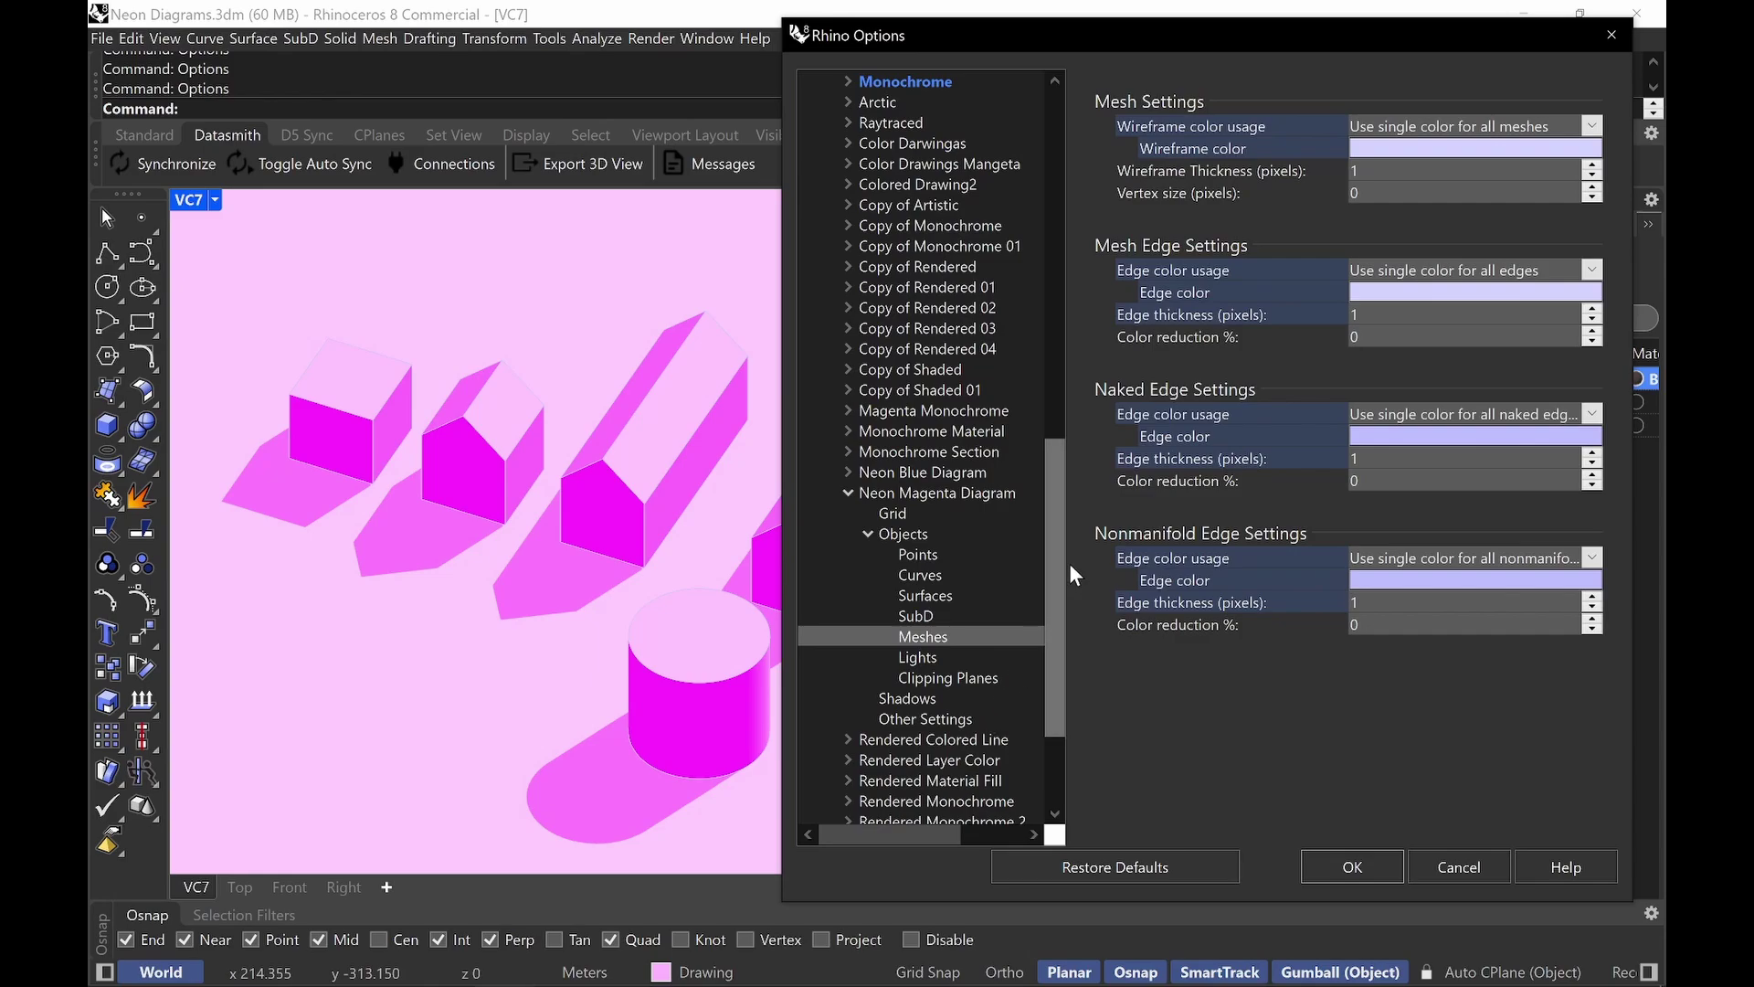
scroll(1062, 534, down, 1)
scroll(1069, 537, up, 1)
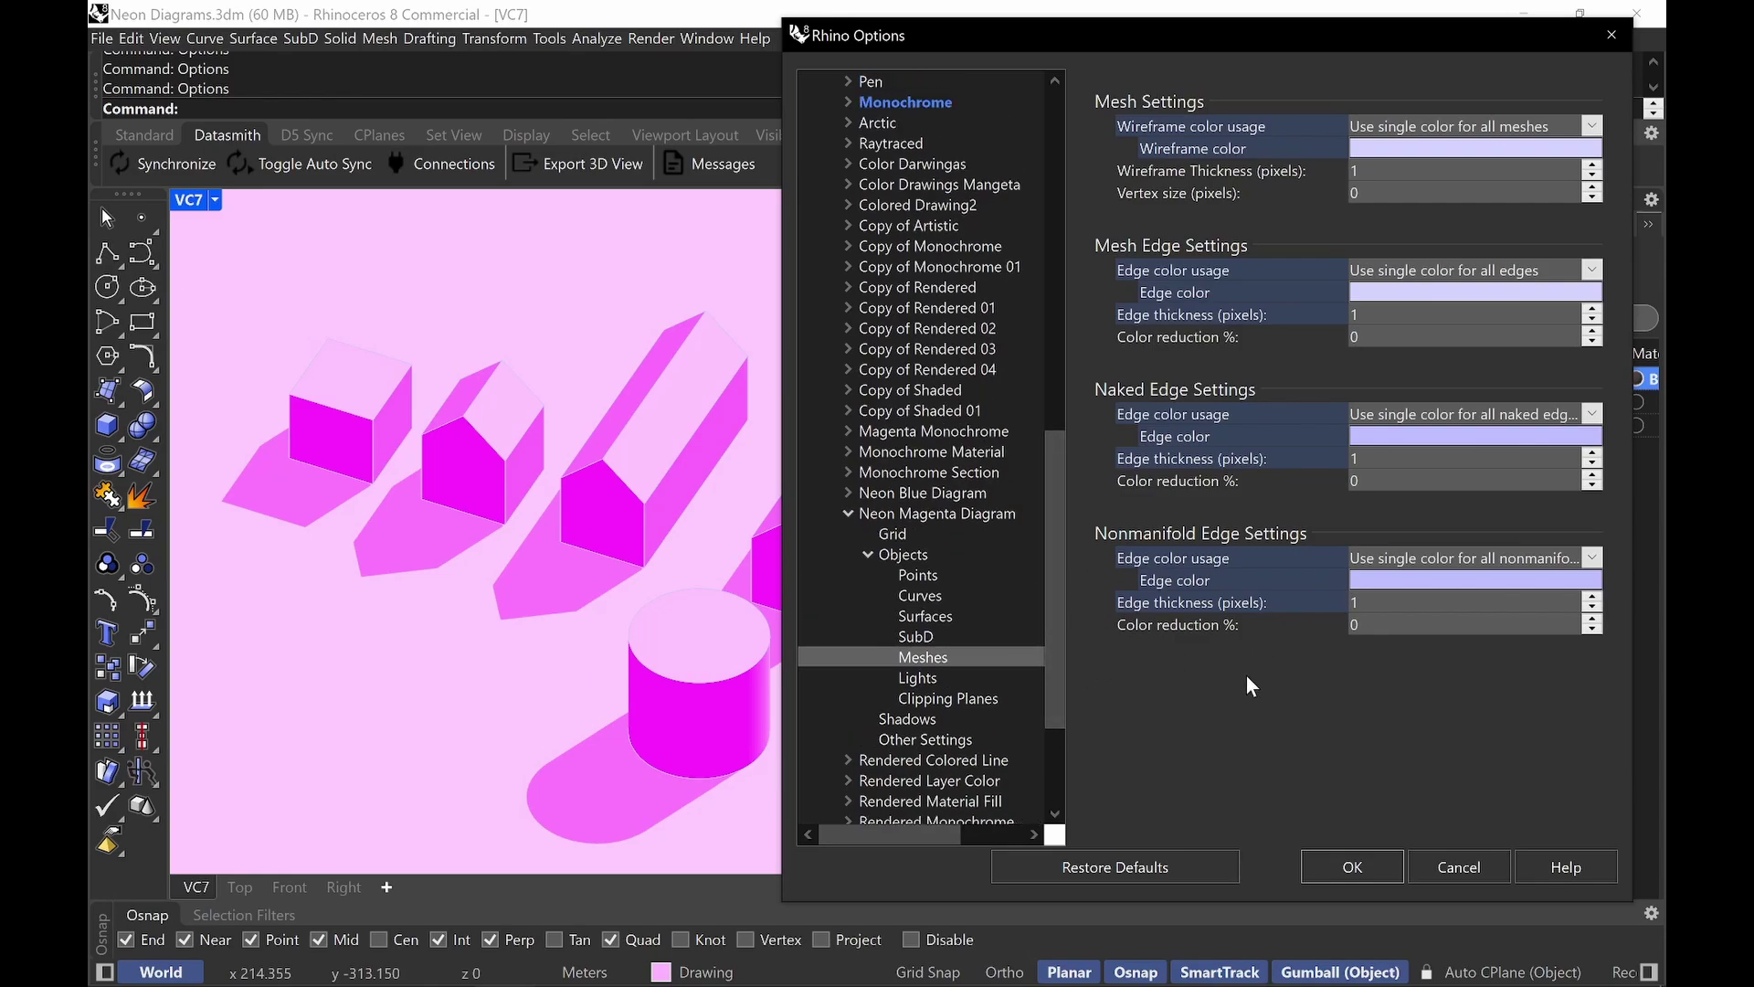
drag(1310, 47, 1018, 45)
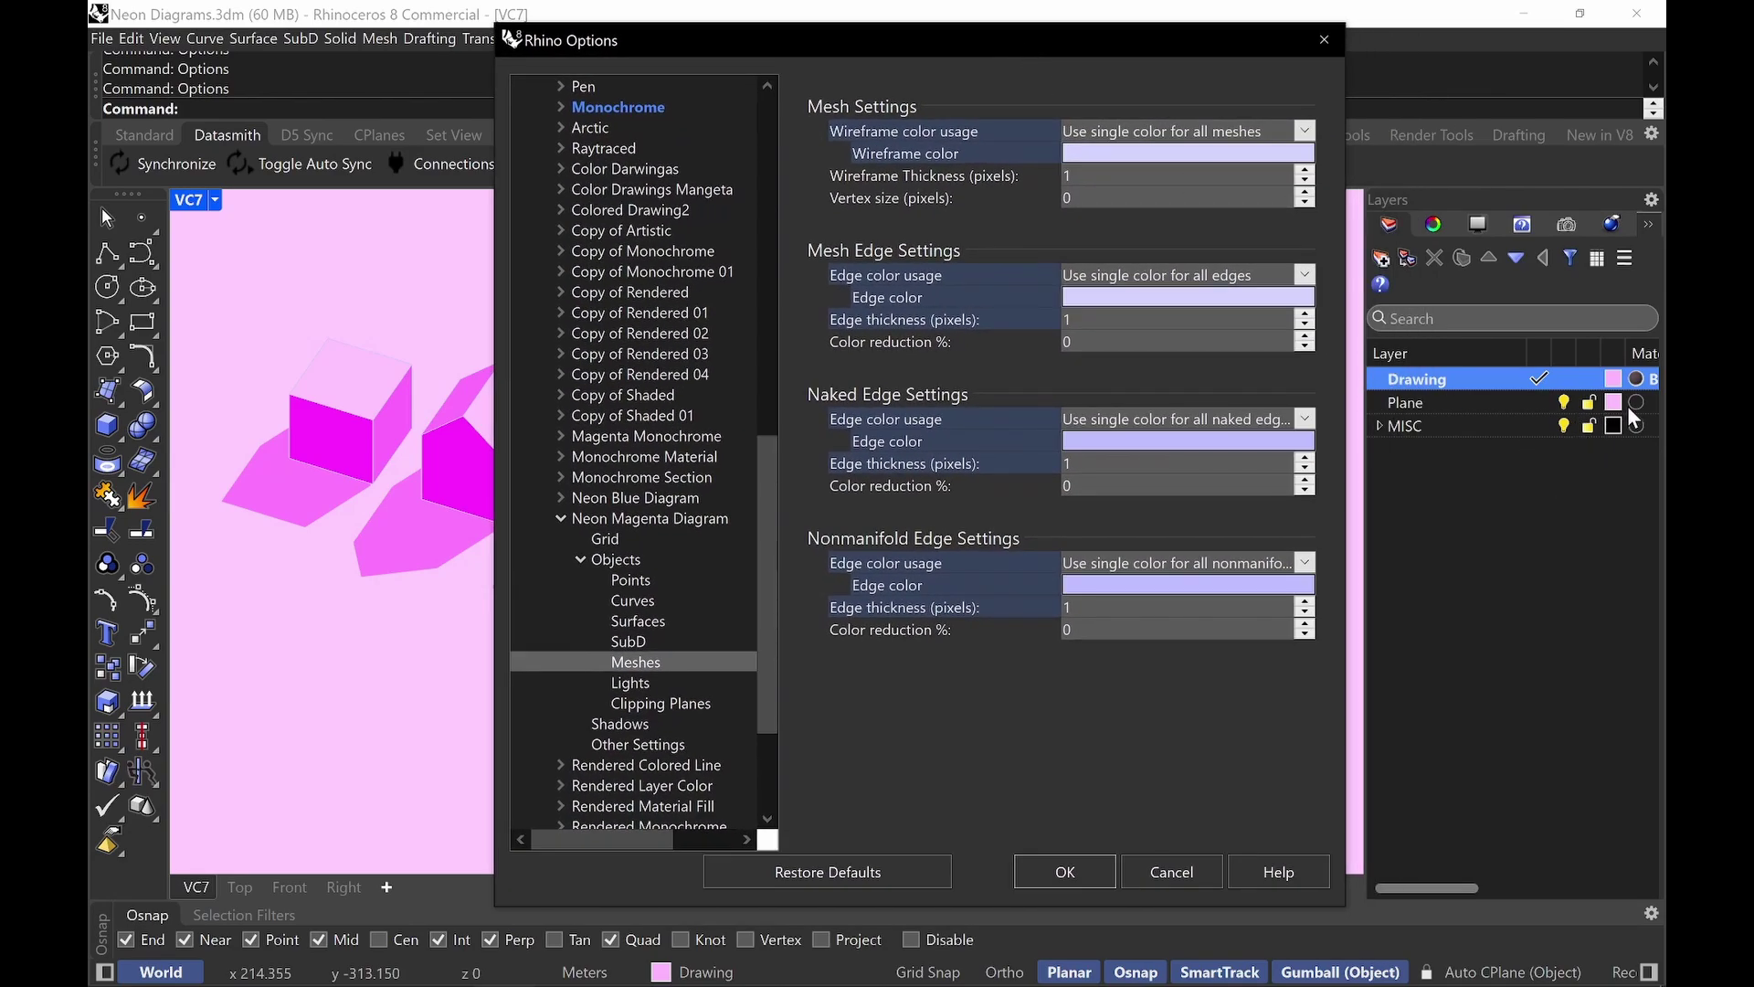
click(649, 621)
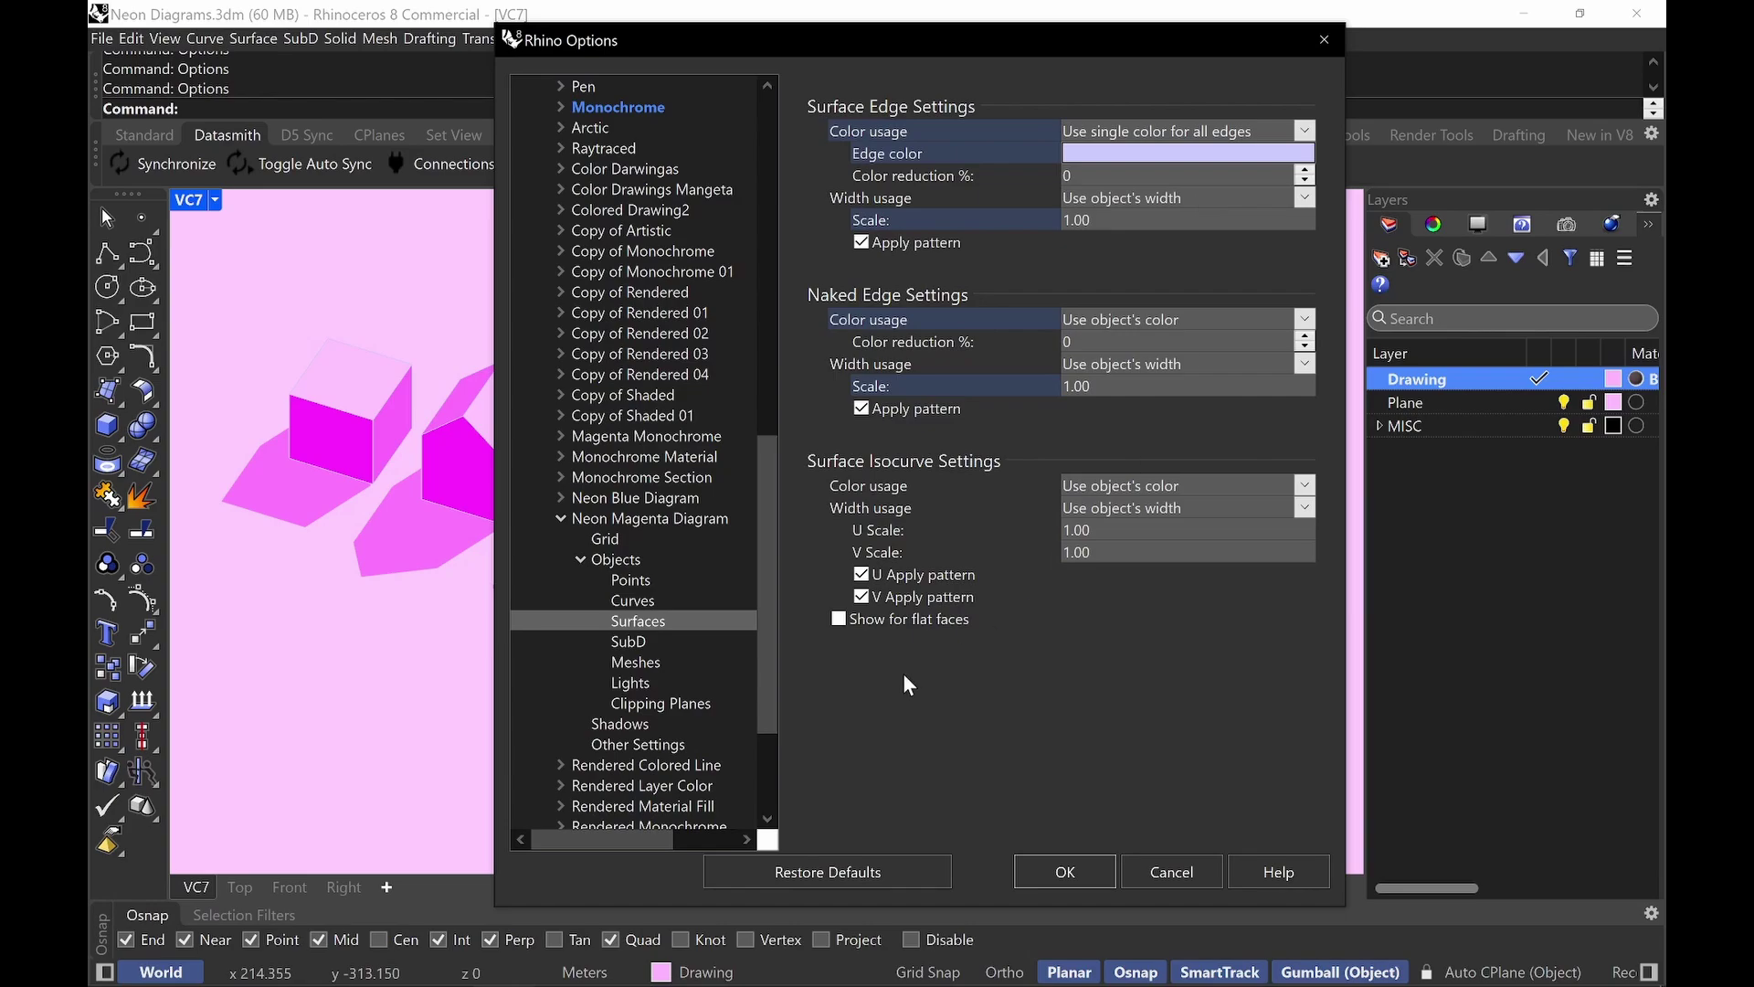
Examine Neon Magenta Diagram's shadow size, self-shadowing artifacts and edge blurring settings against the shadows in the view.
scroll(766, 631, down, 3)
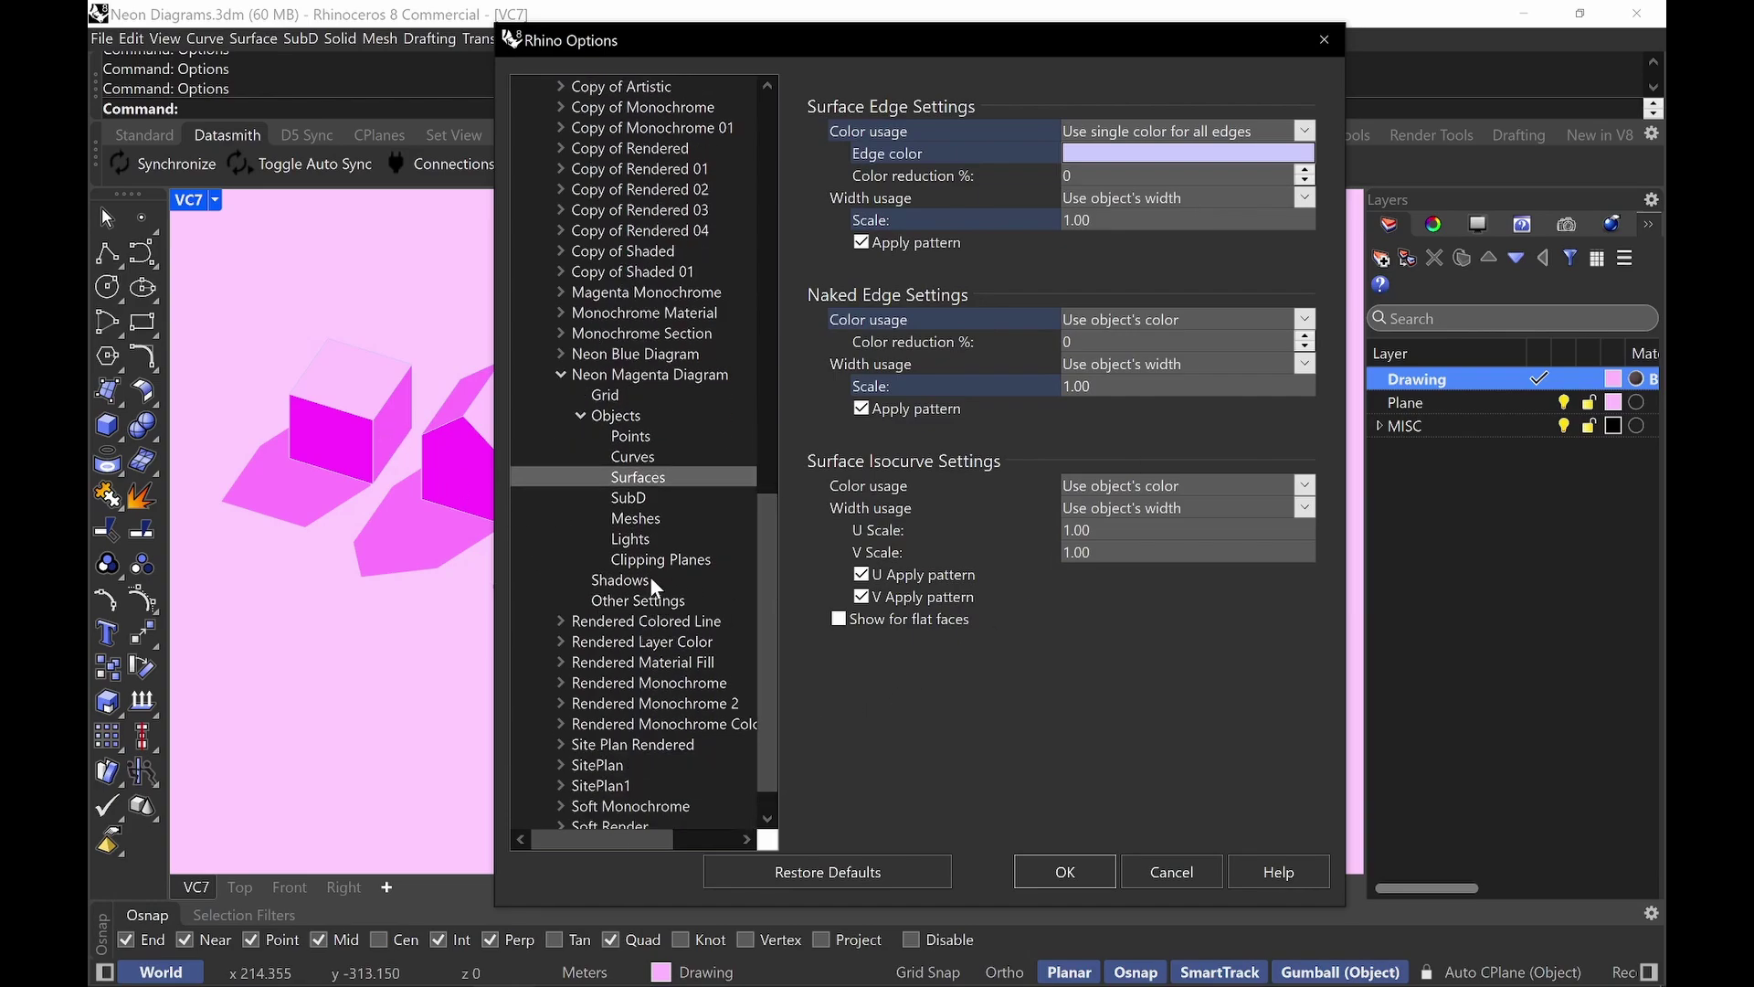
click(652, 580)
drag(1060, 66, 1310, 72)
key(ctrl+alt+g)
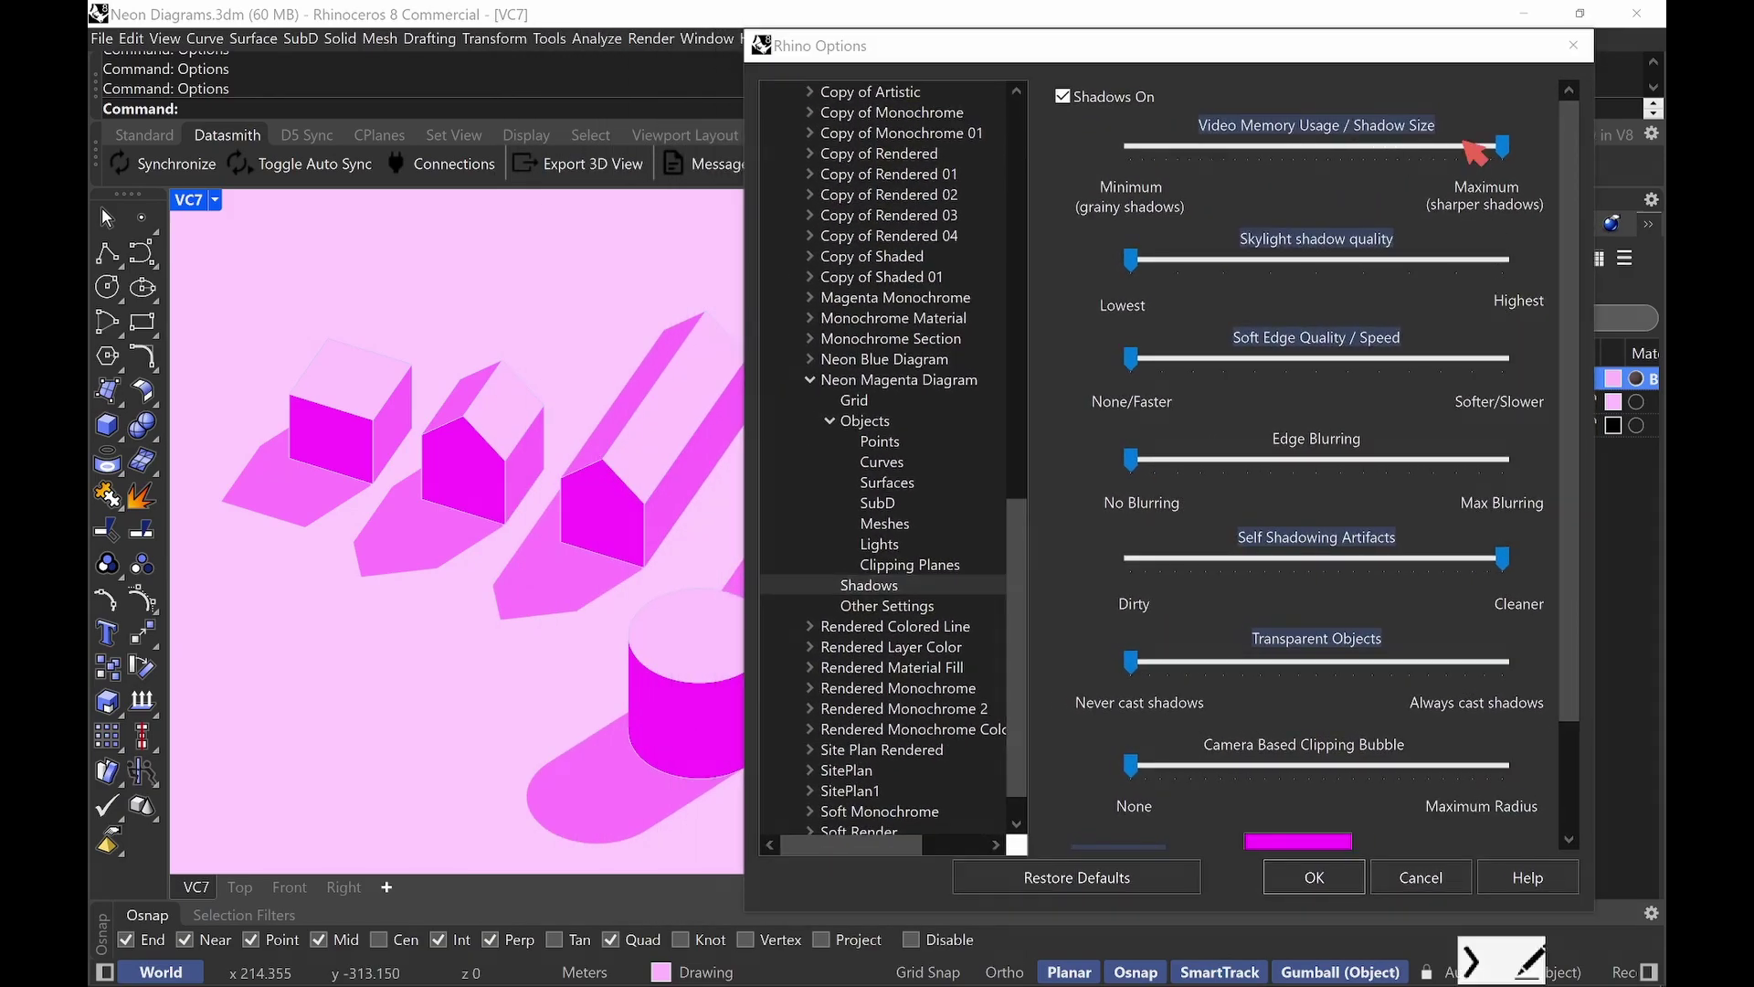
mouse_move(1525, 105)
mouse_down()
mouse_move(1476, 169)
mouse_move(1519, 175)
mouse_move(1524, 92)
mouse_up()
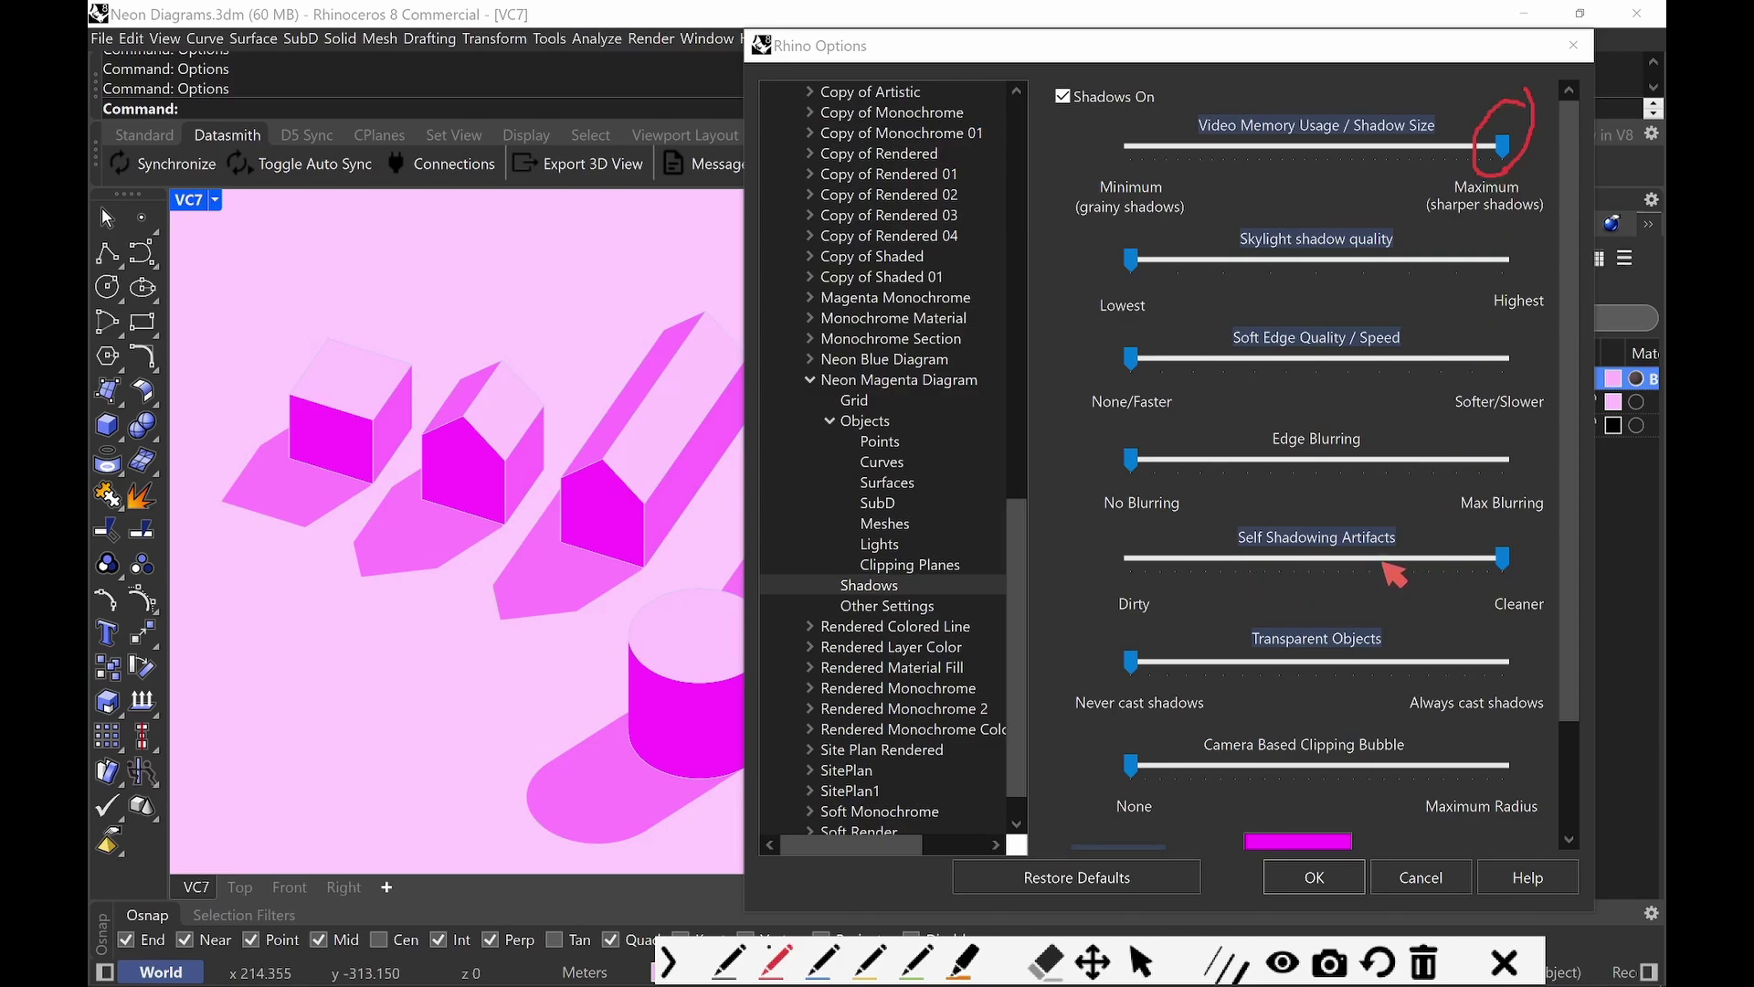
mouse_move(1528, 551)
mouse_down()
mouse_move(1499, 531)
mouse_move(1481, 565)
mouse_move(1505, 584)
mouse_move(1528, 540)
mouse_up()
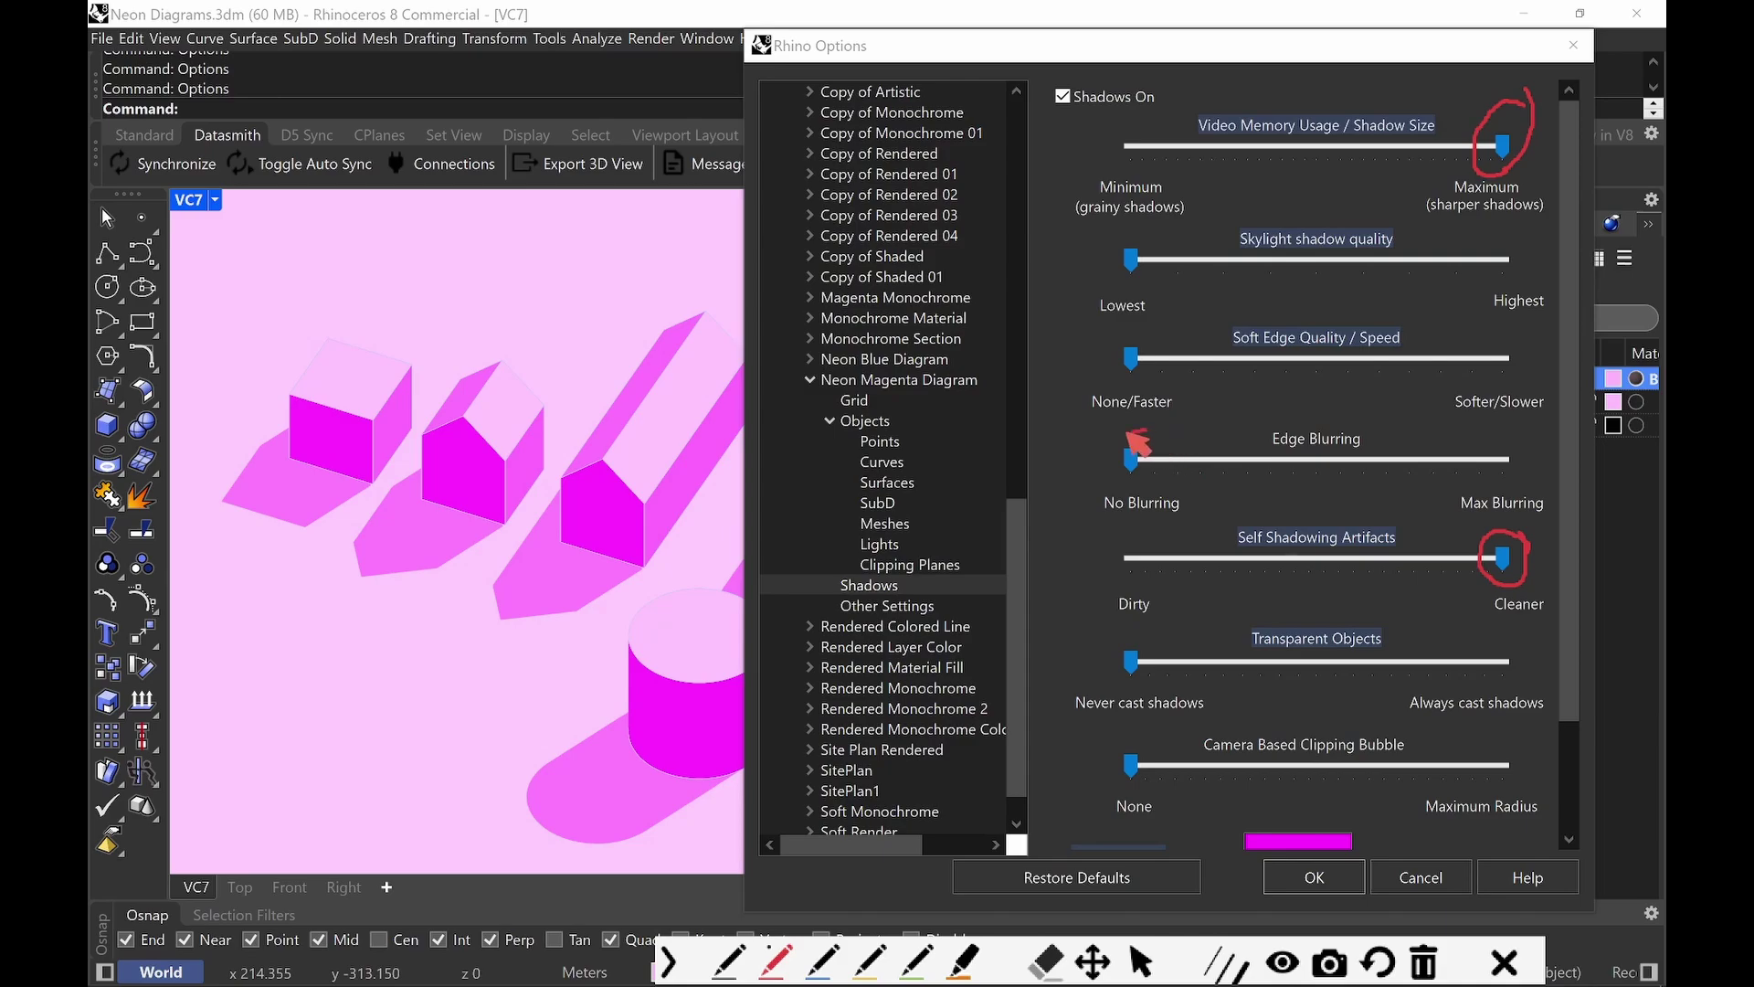
drag(1144, 441, 1171, 480)
mouse_move(274, 429)
mouse_down()
mouse_move(225, 462)
mouse_move(229, 506)
mouse_move(329, 533)
mouse_up()
drag(356, 496, 335, 519)
mouse_move(424, 475)
mouse_down()
mouse_move(365, 506)
mouse_move(359, 557)
mouse_move(413, 565)
mouse_move(463, 530)
mouse_up()
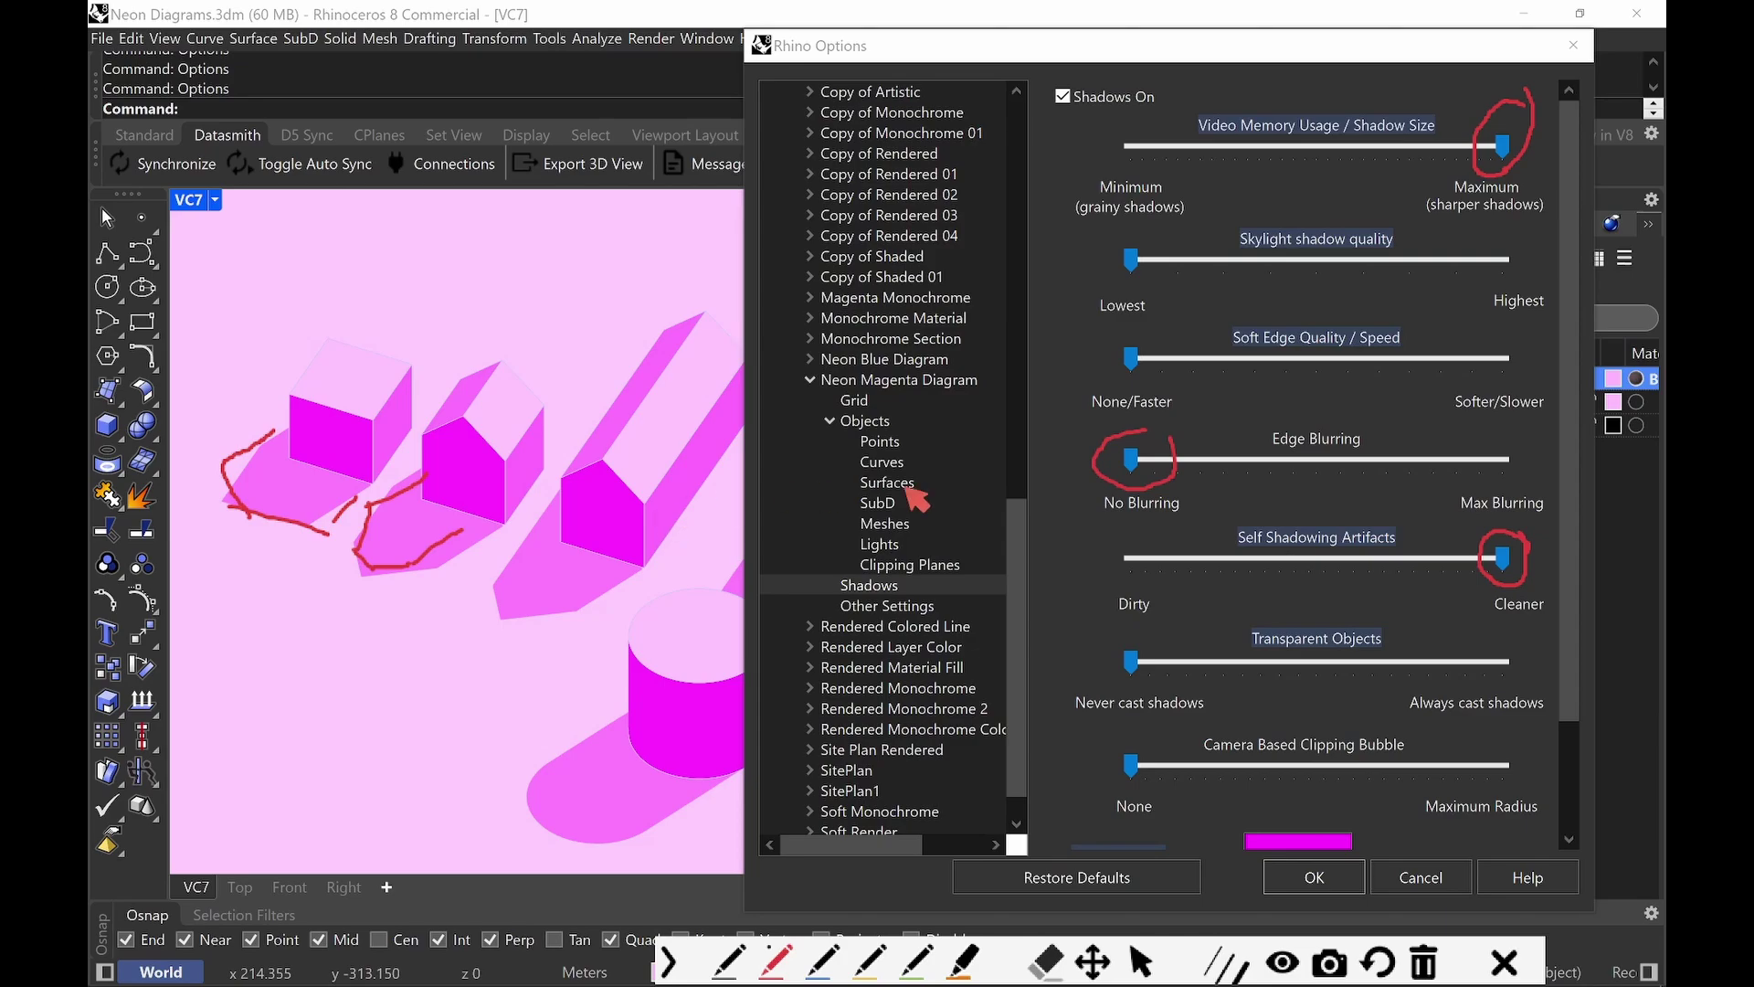
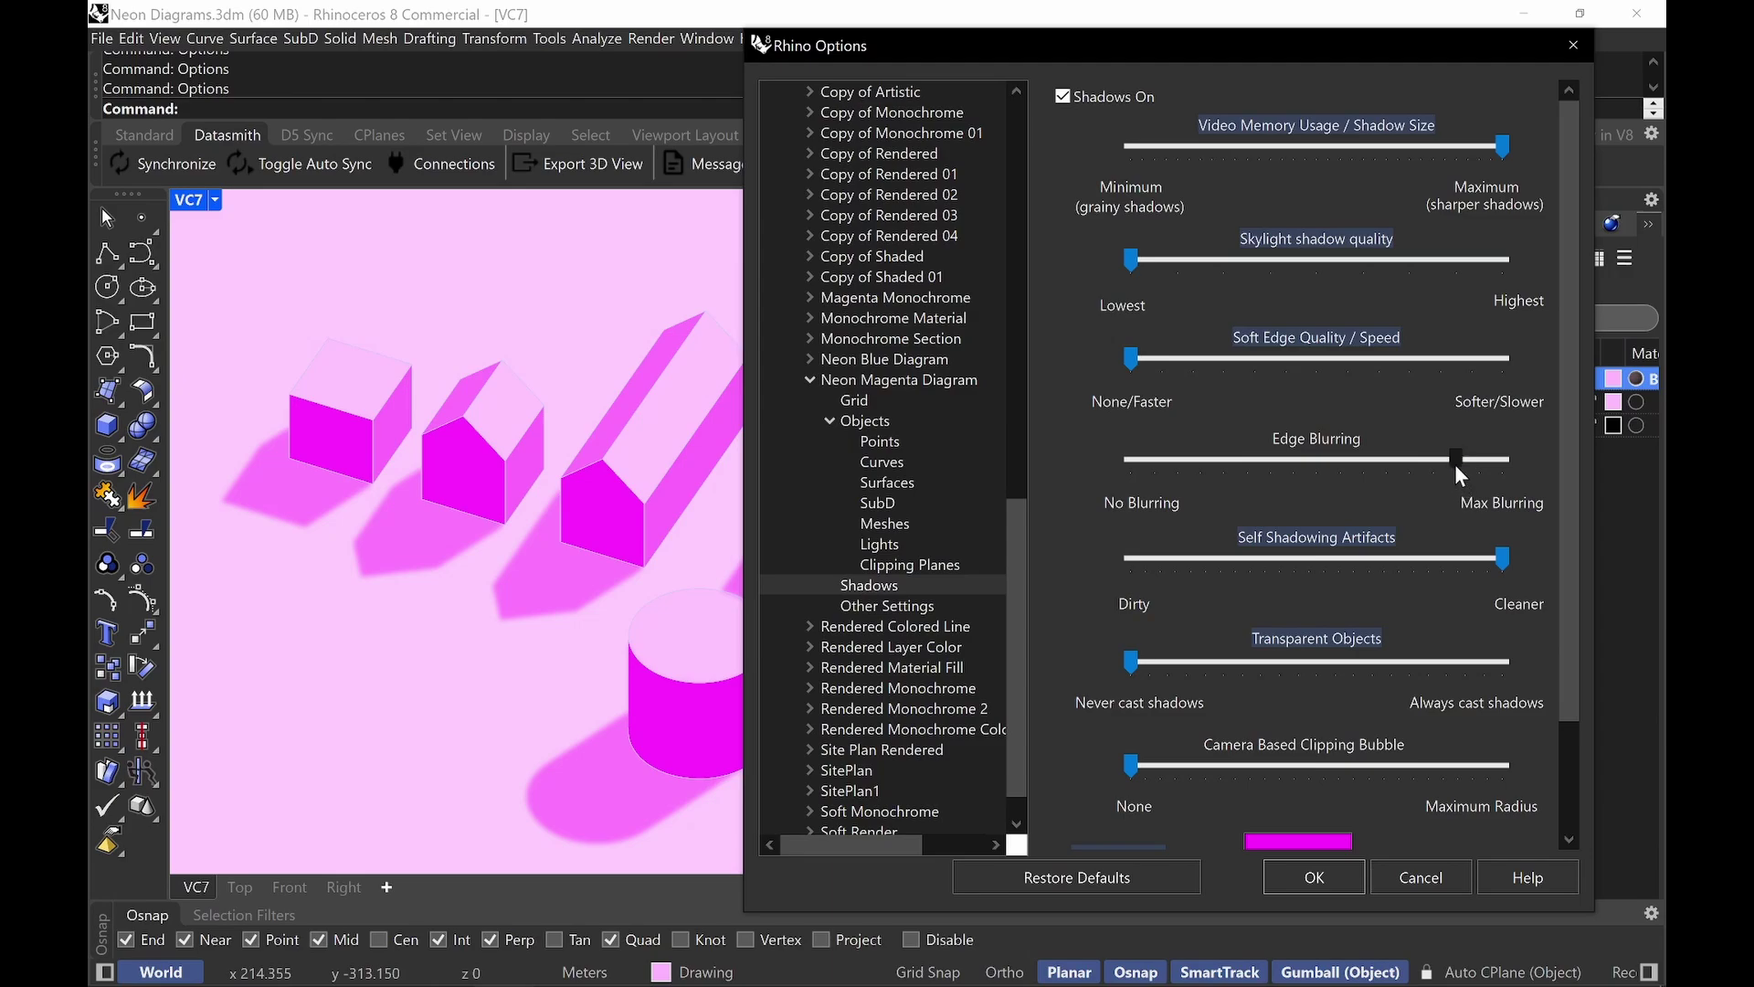
Set the shadows' edge blurring to No Blurring and examine the skylight quality, soft edge, transparent objects and clipping bubble settings.
click(1111, 457)
drag(1566, 305, 1577, 408)
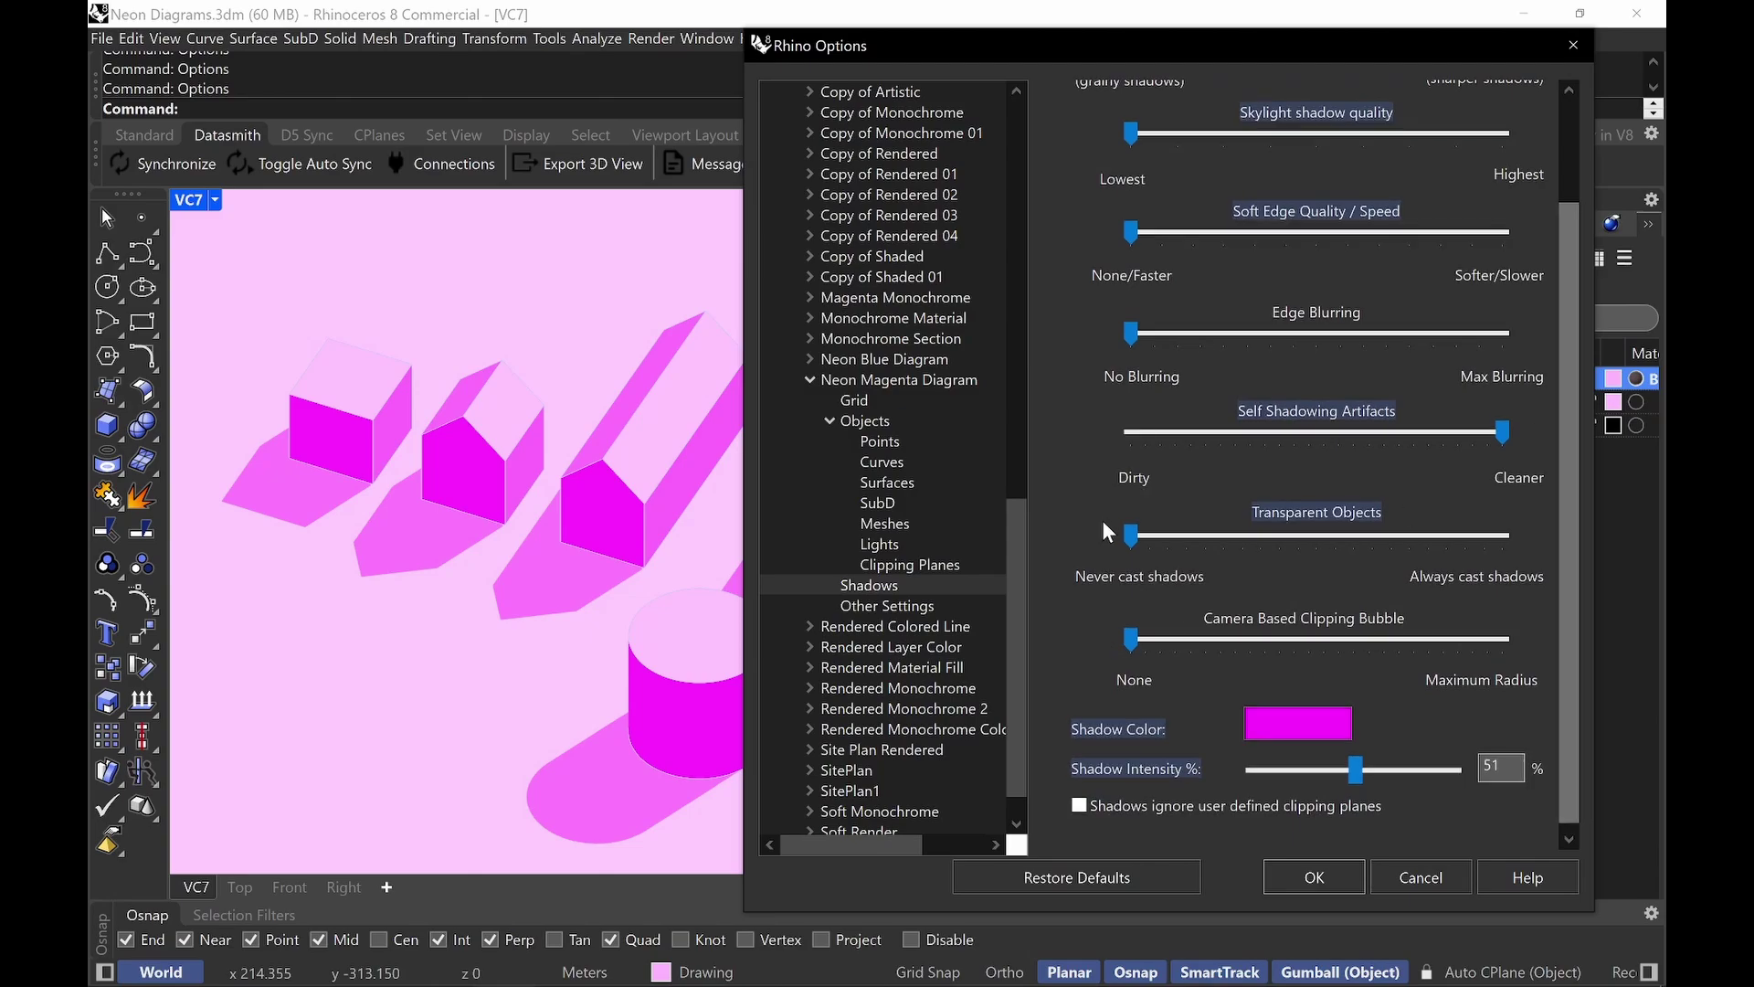
key(ctrl+alt+g)
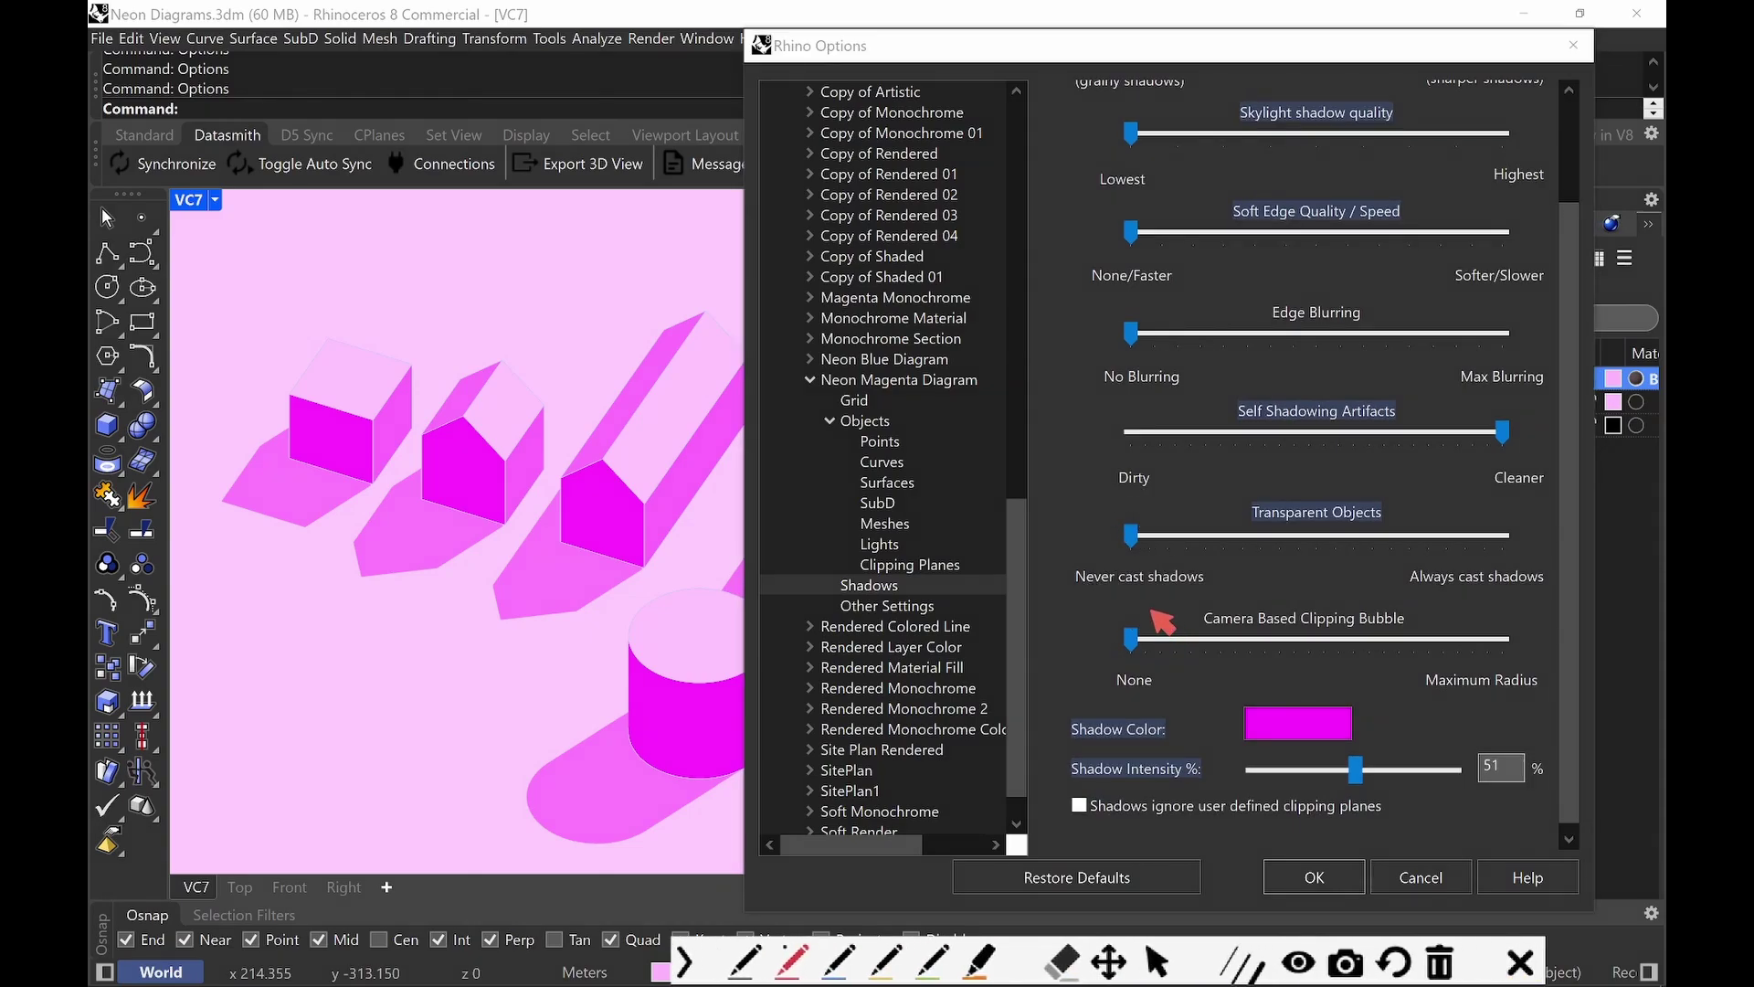
drag(1148, 594, 1149, 610)
drag(1158, 473, 1154, 519)
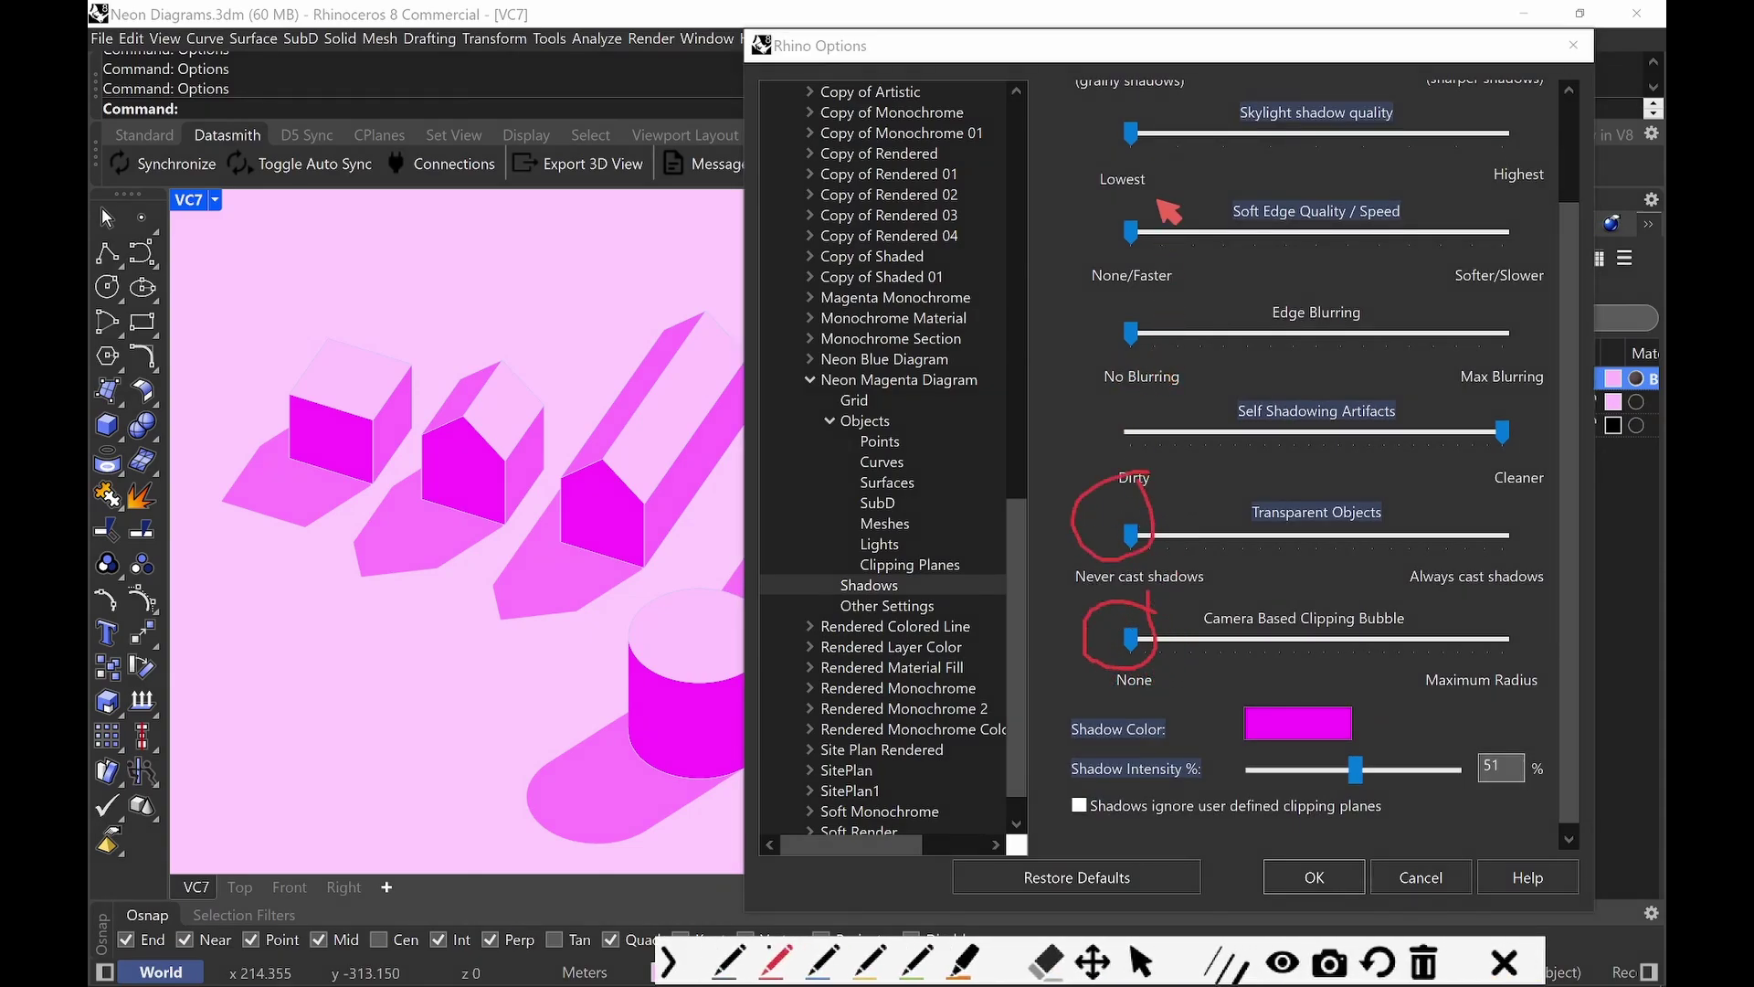
drag(1153, 196, 1137, 236)
drag(1157, 125, 1154, 137)
key(Escape)
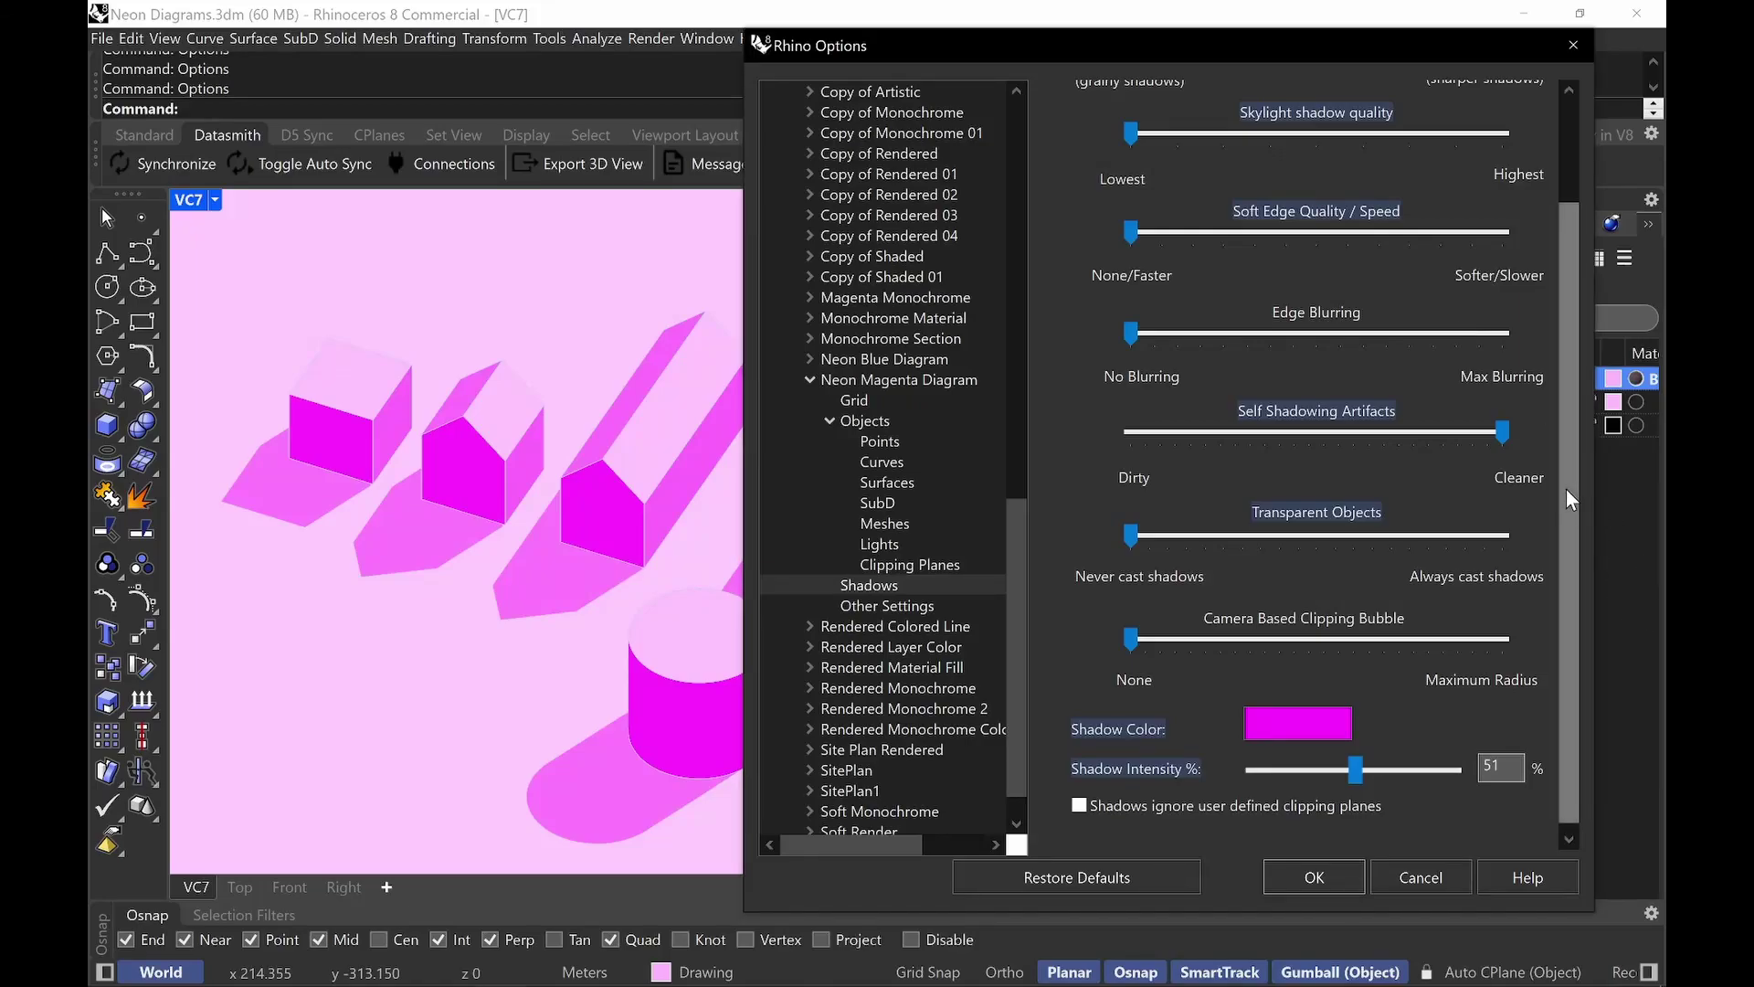
Examine Neon Magenta Diagram's shadow color and compare it with the ambient color of its lighting scheme.
mouse_move(1566, 490)
mouse_down()
mouse_move(1564, 344)
mouse_move(1581, 505)
mouse_up()
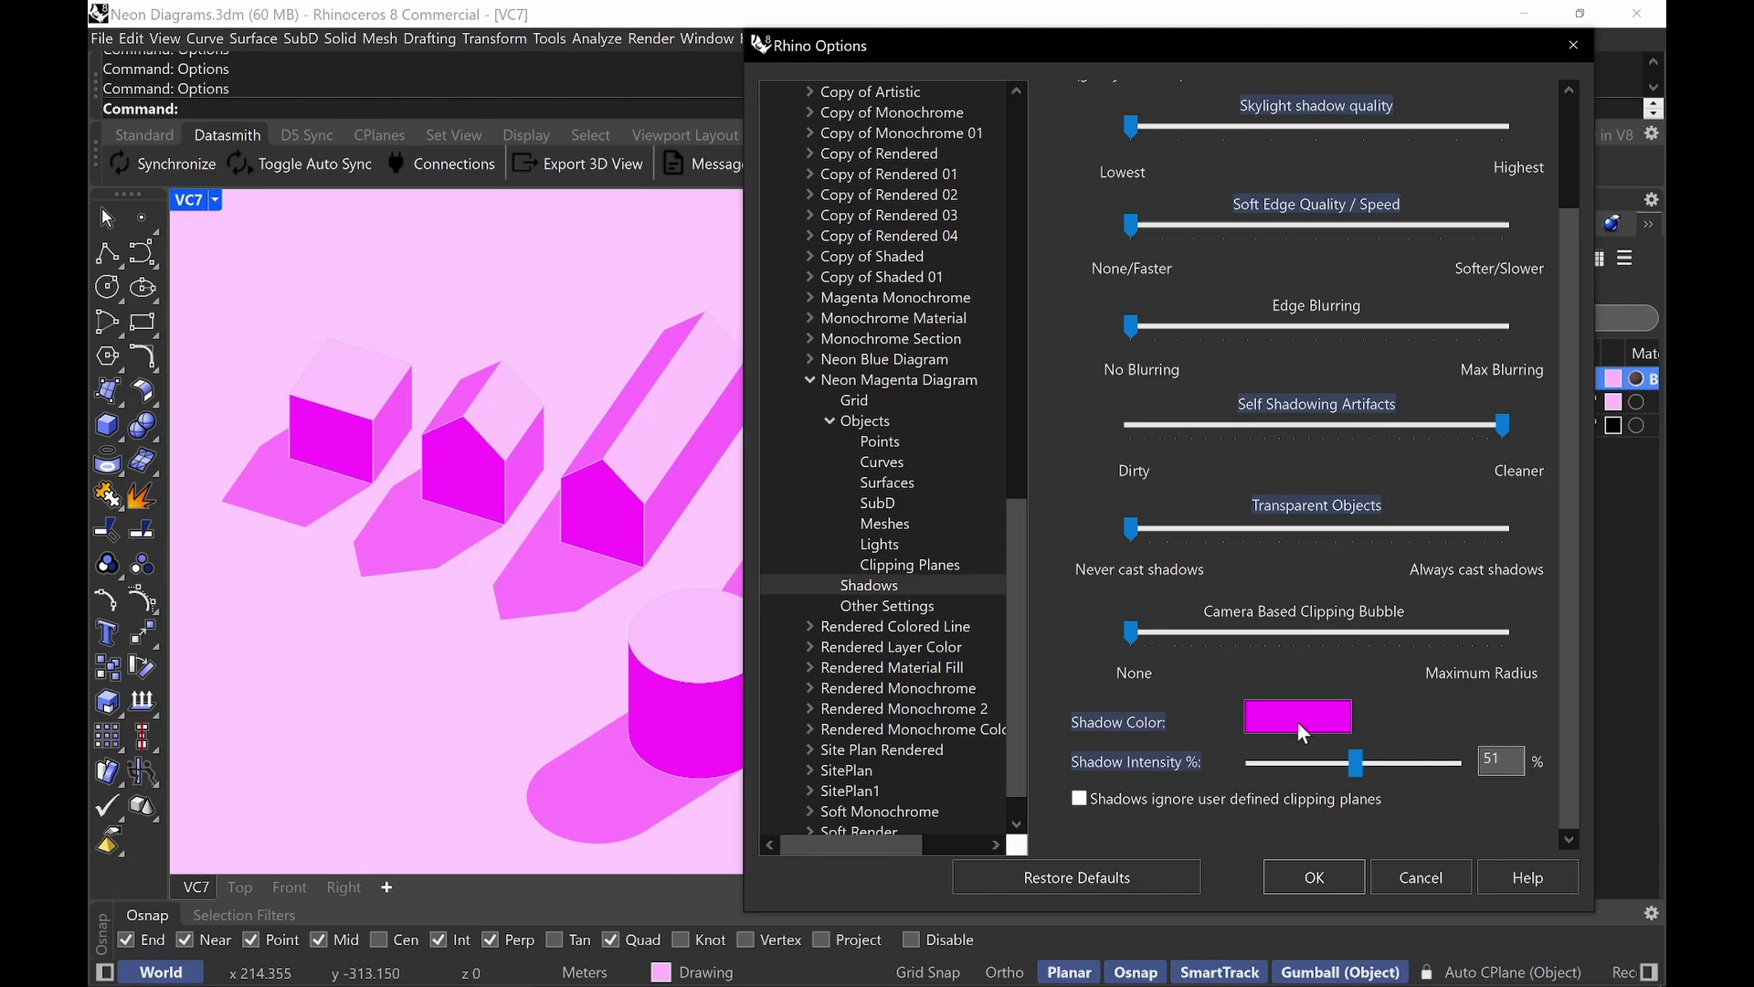
click(931, 378)
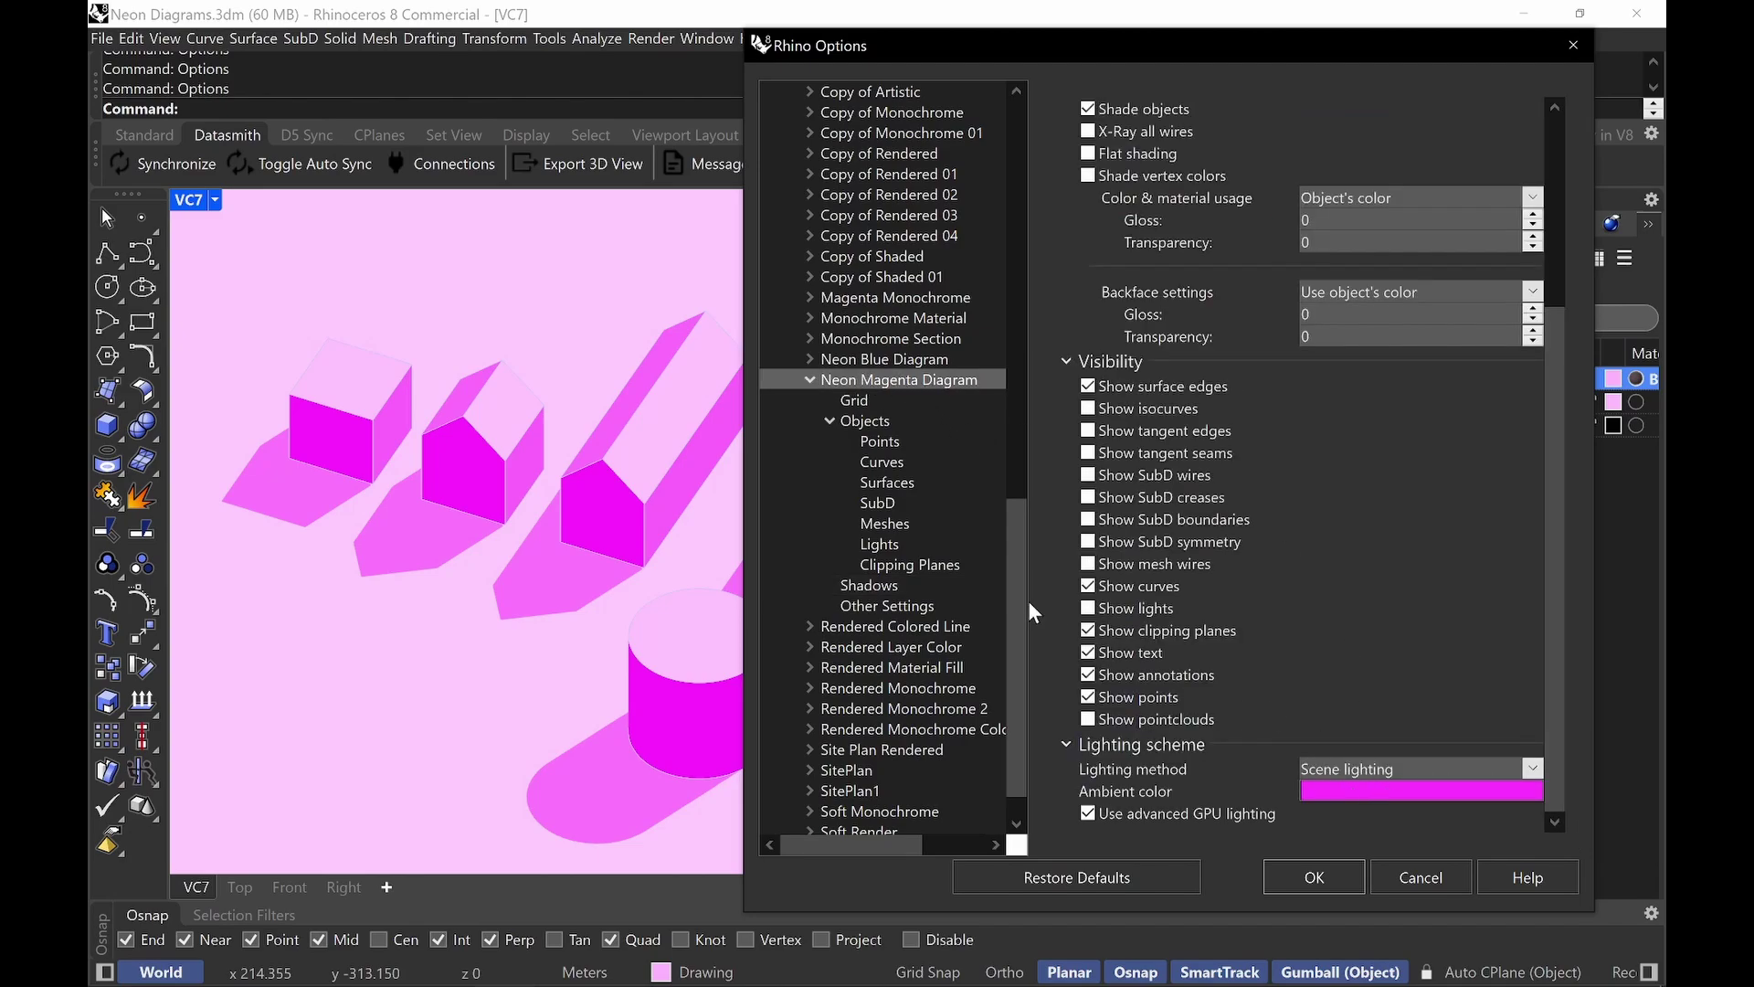
click(883, 588)
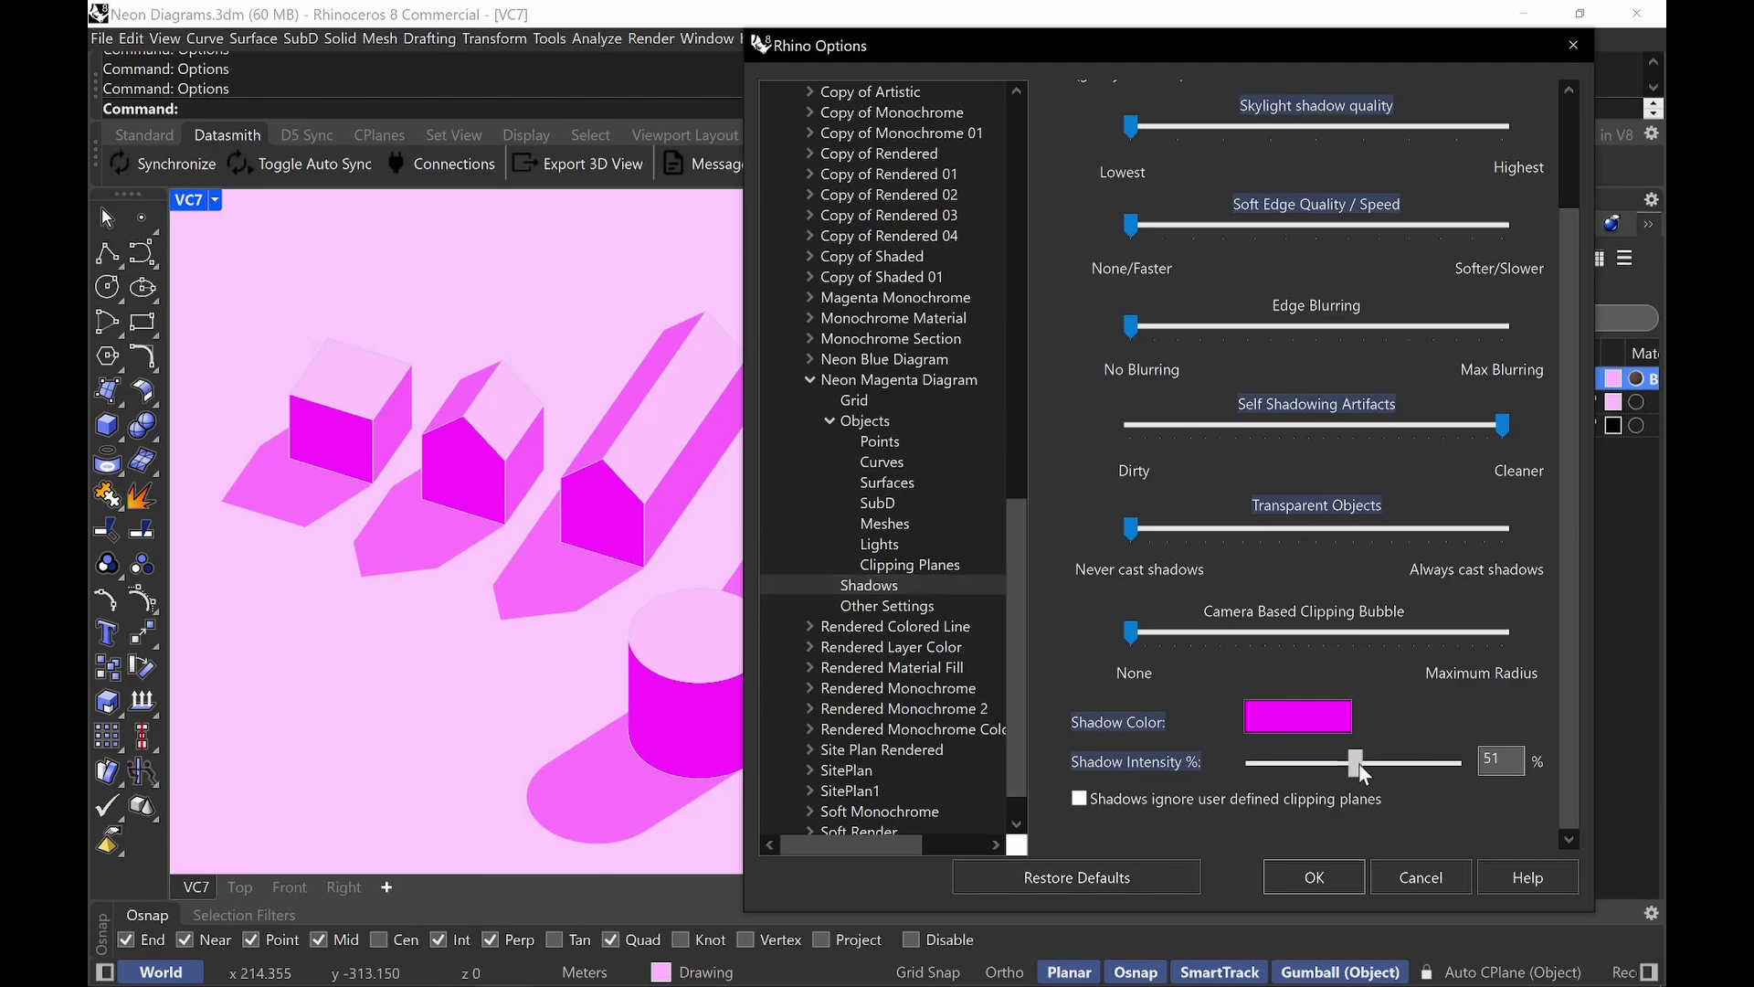
Try Neon Magenta Diagram's shadow intensity at 100%, set it to 50% and accept the options.
drag(1358, 764, 1482, 759)
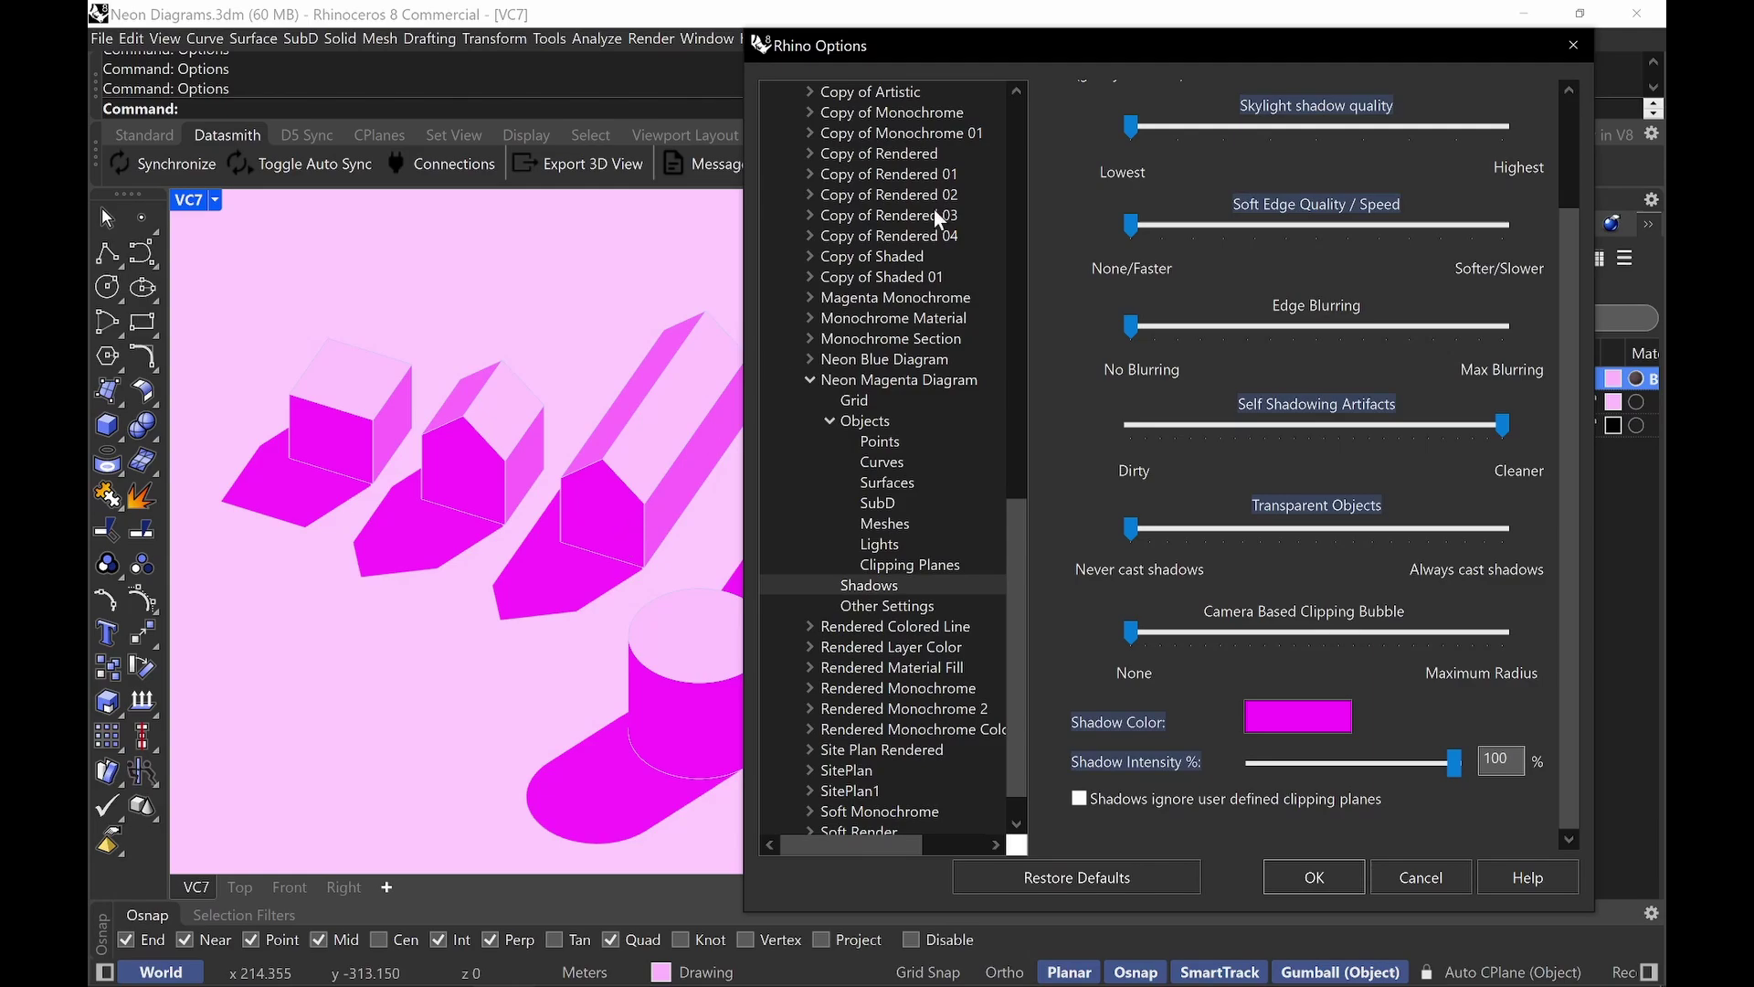
drag(989, 40, 1018, 69)
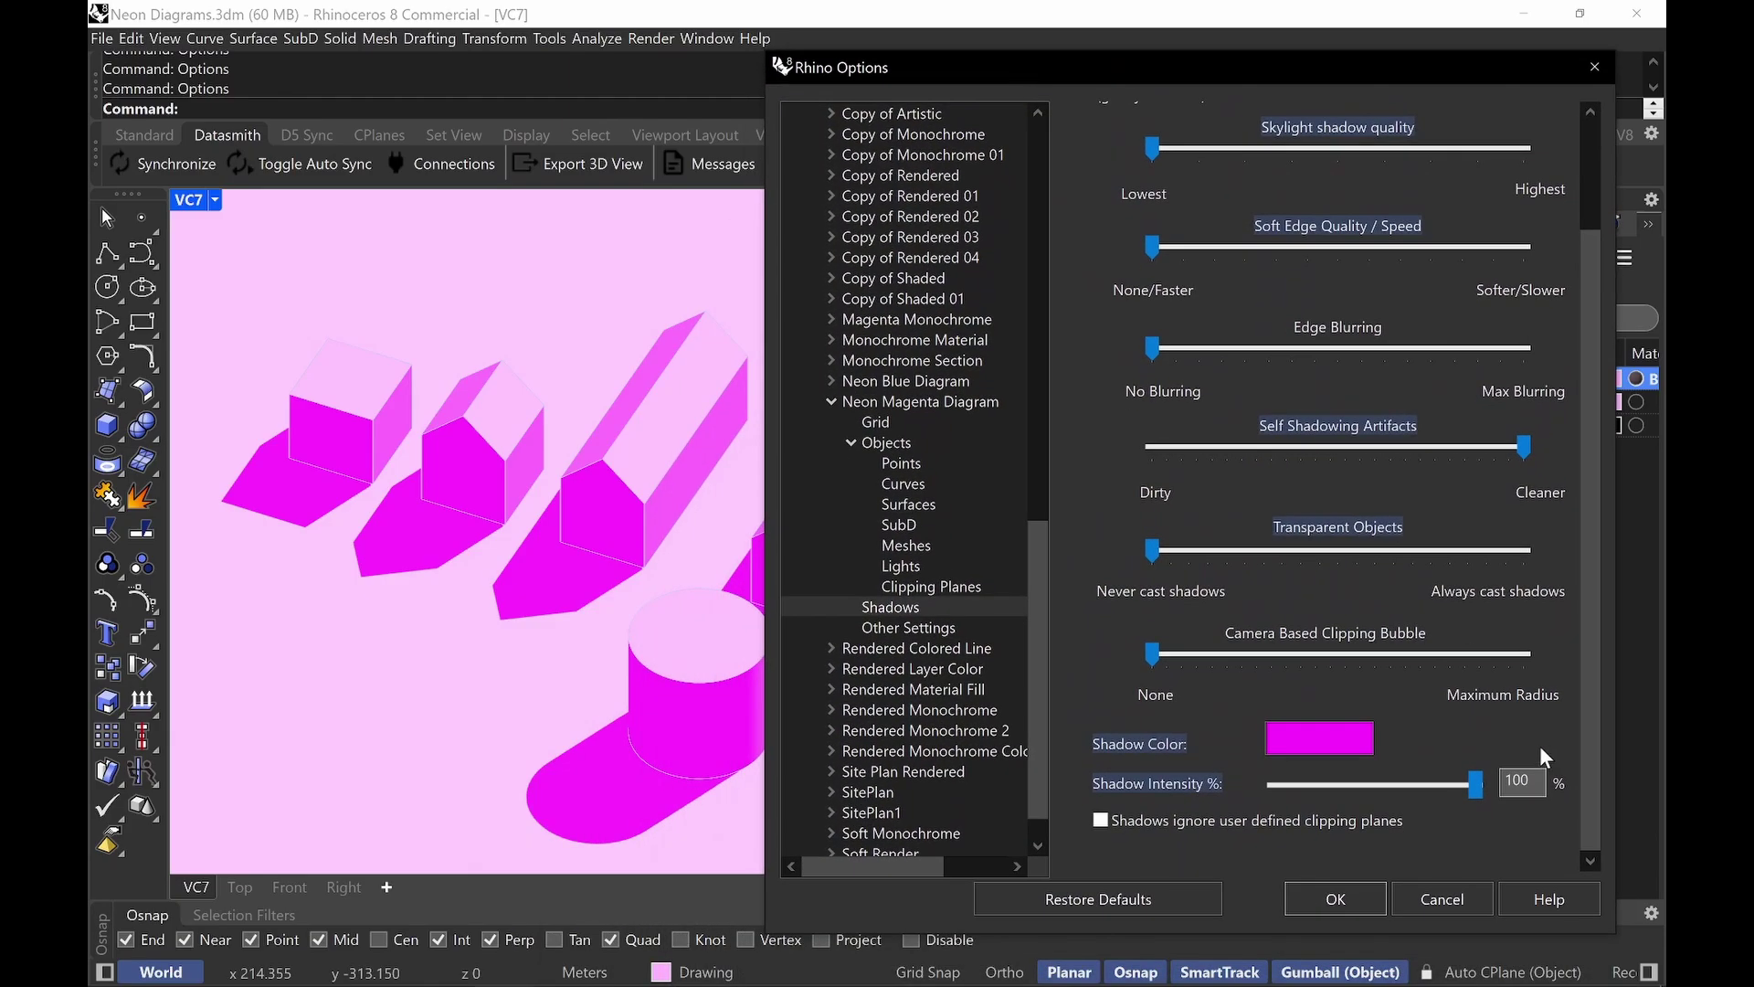
double_click(1519, 781)
text(50)
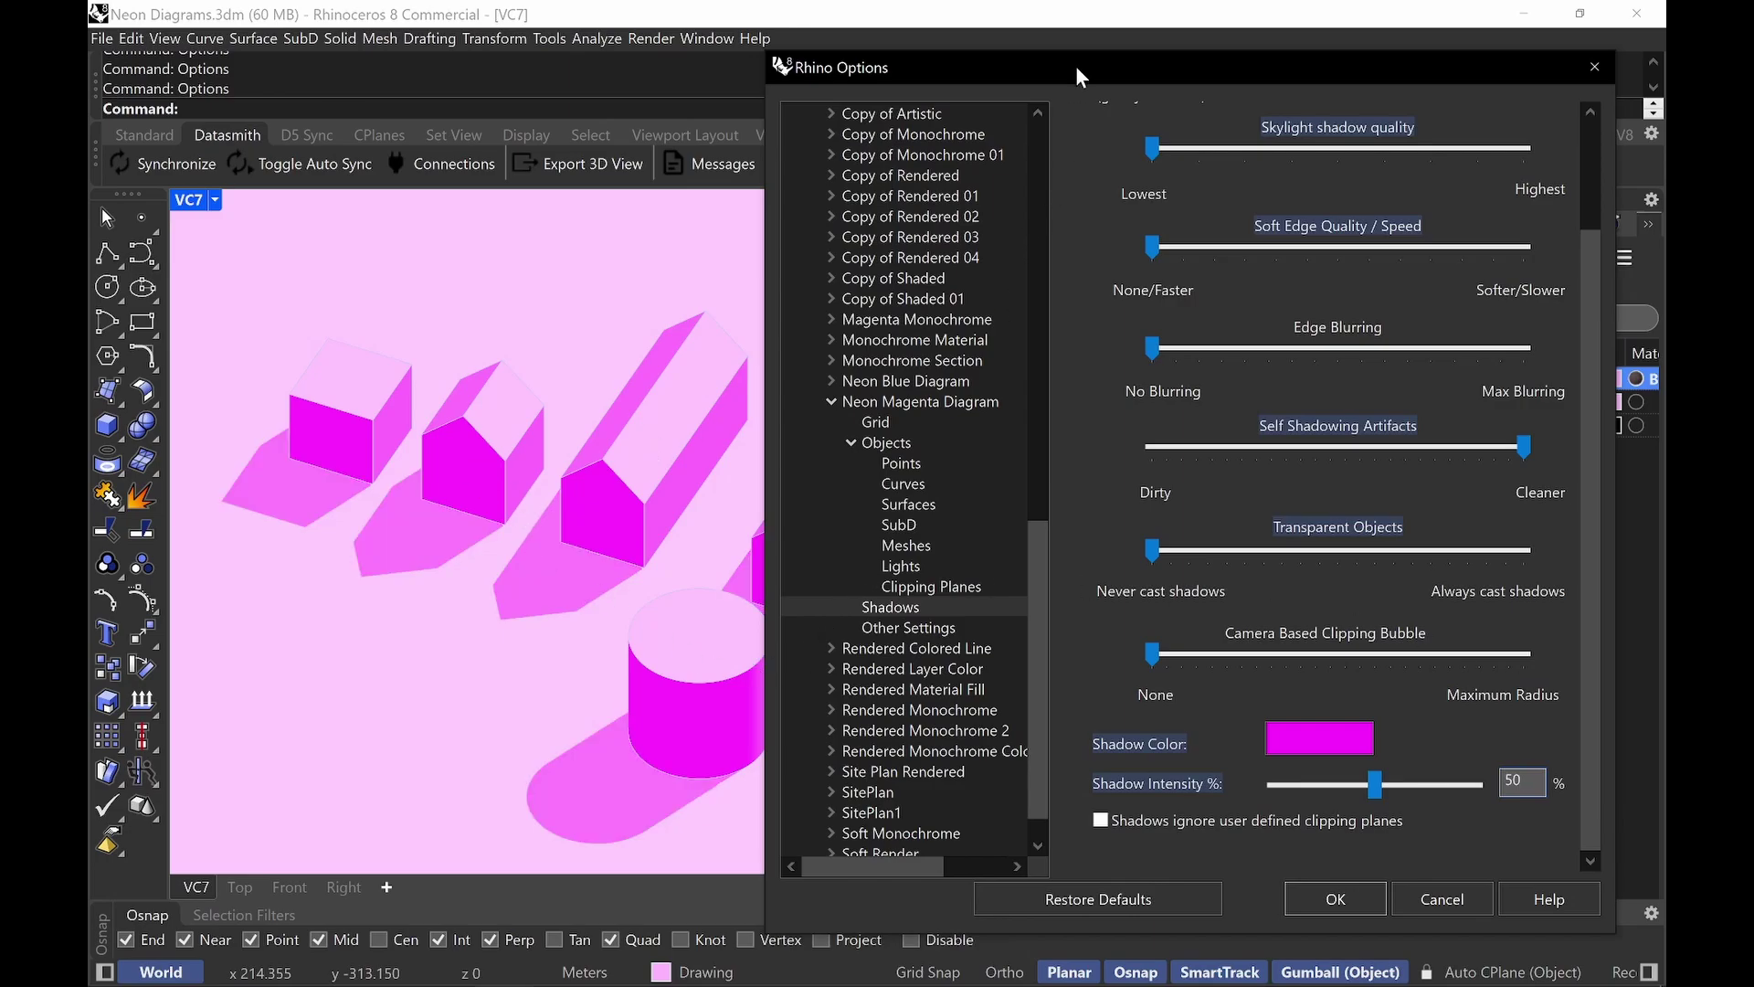
drag(1073, 69, 1093, 52)
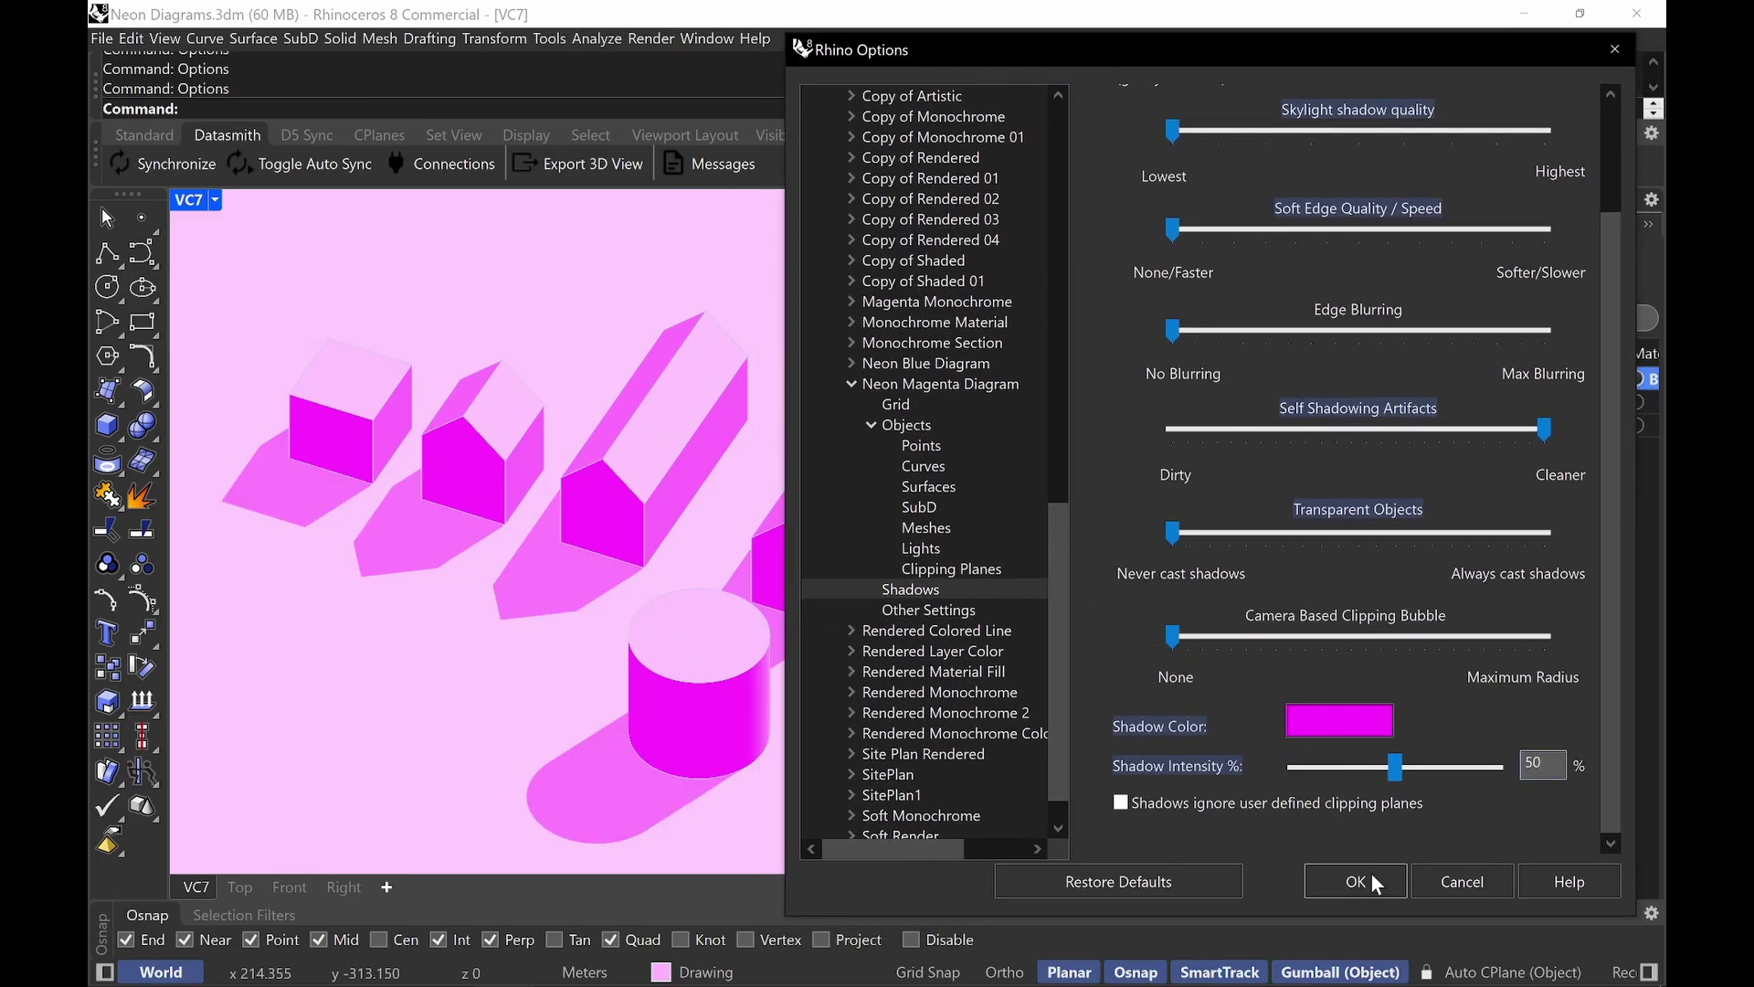
click(1371, 888)
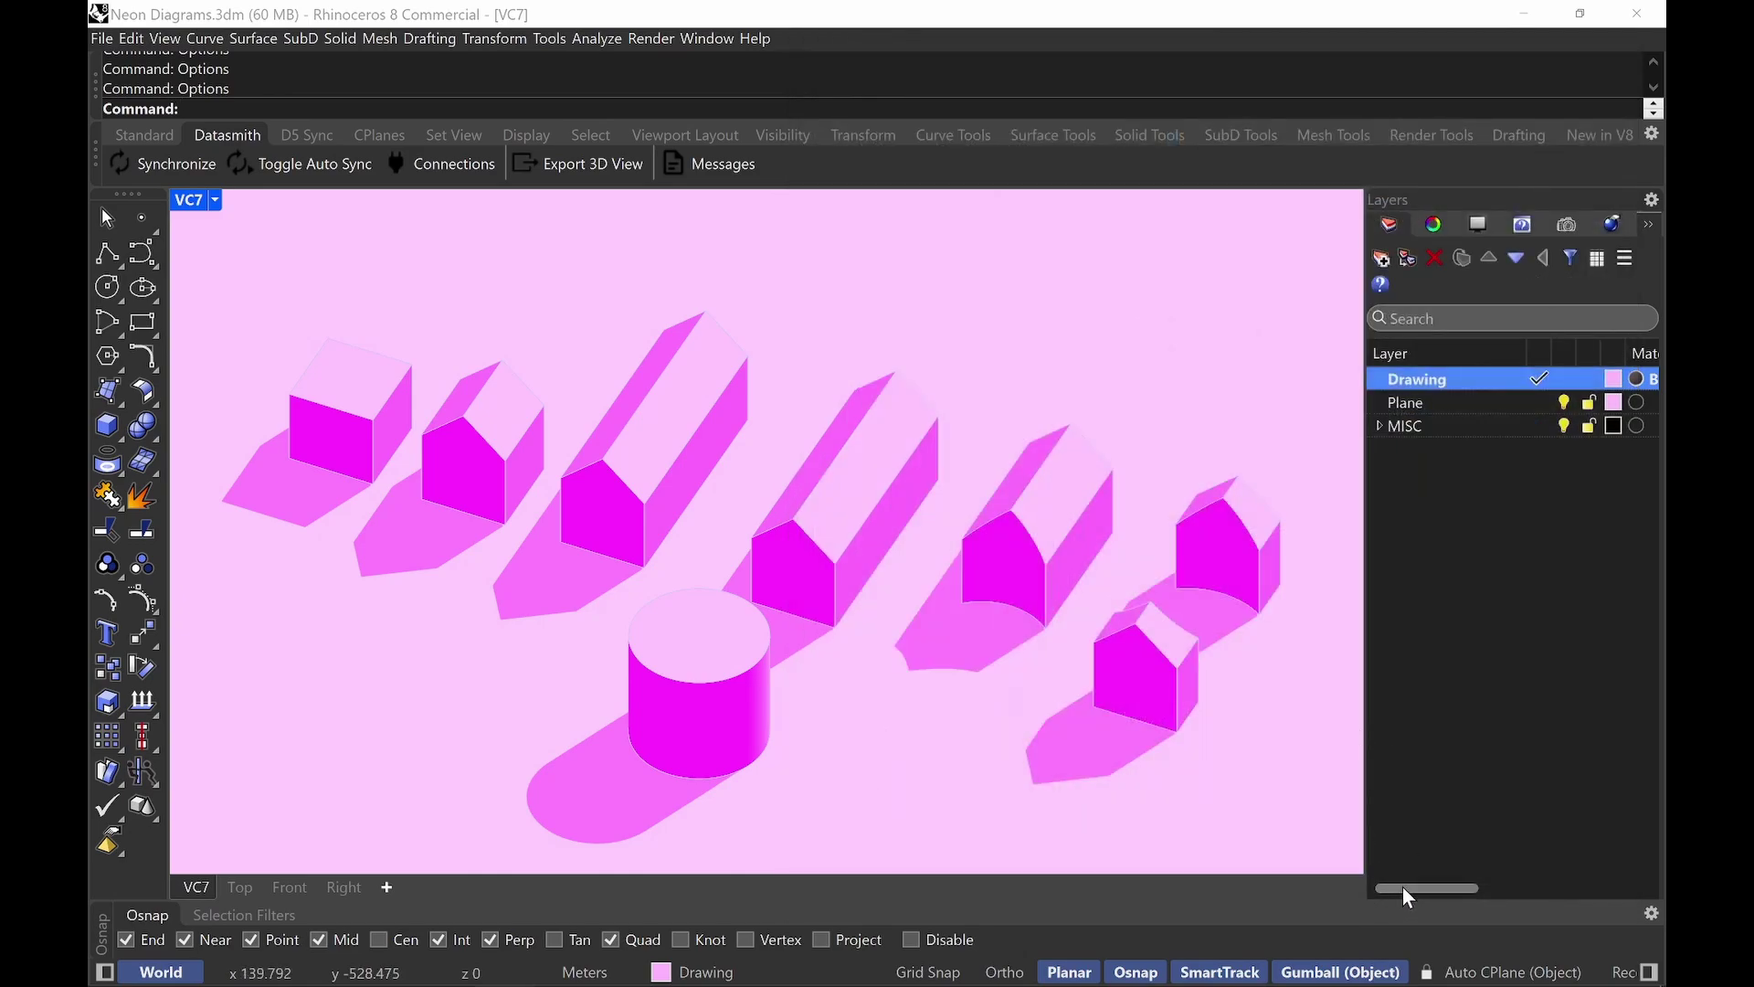
Run PrintDisplay for the model viewports with State set to On and Color set to Display.
text(PrintDi)
key(Return)
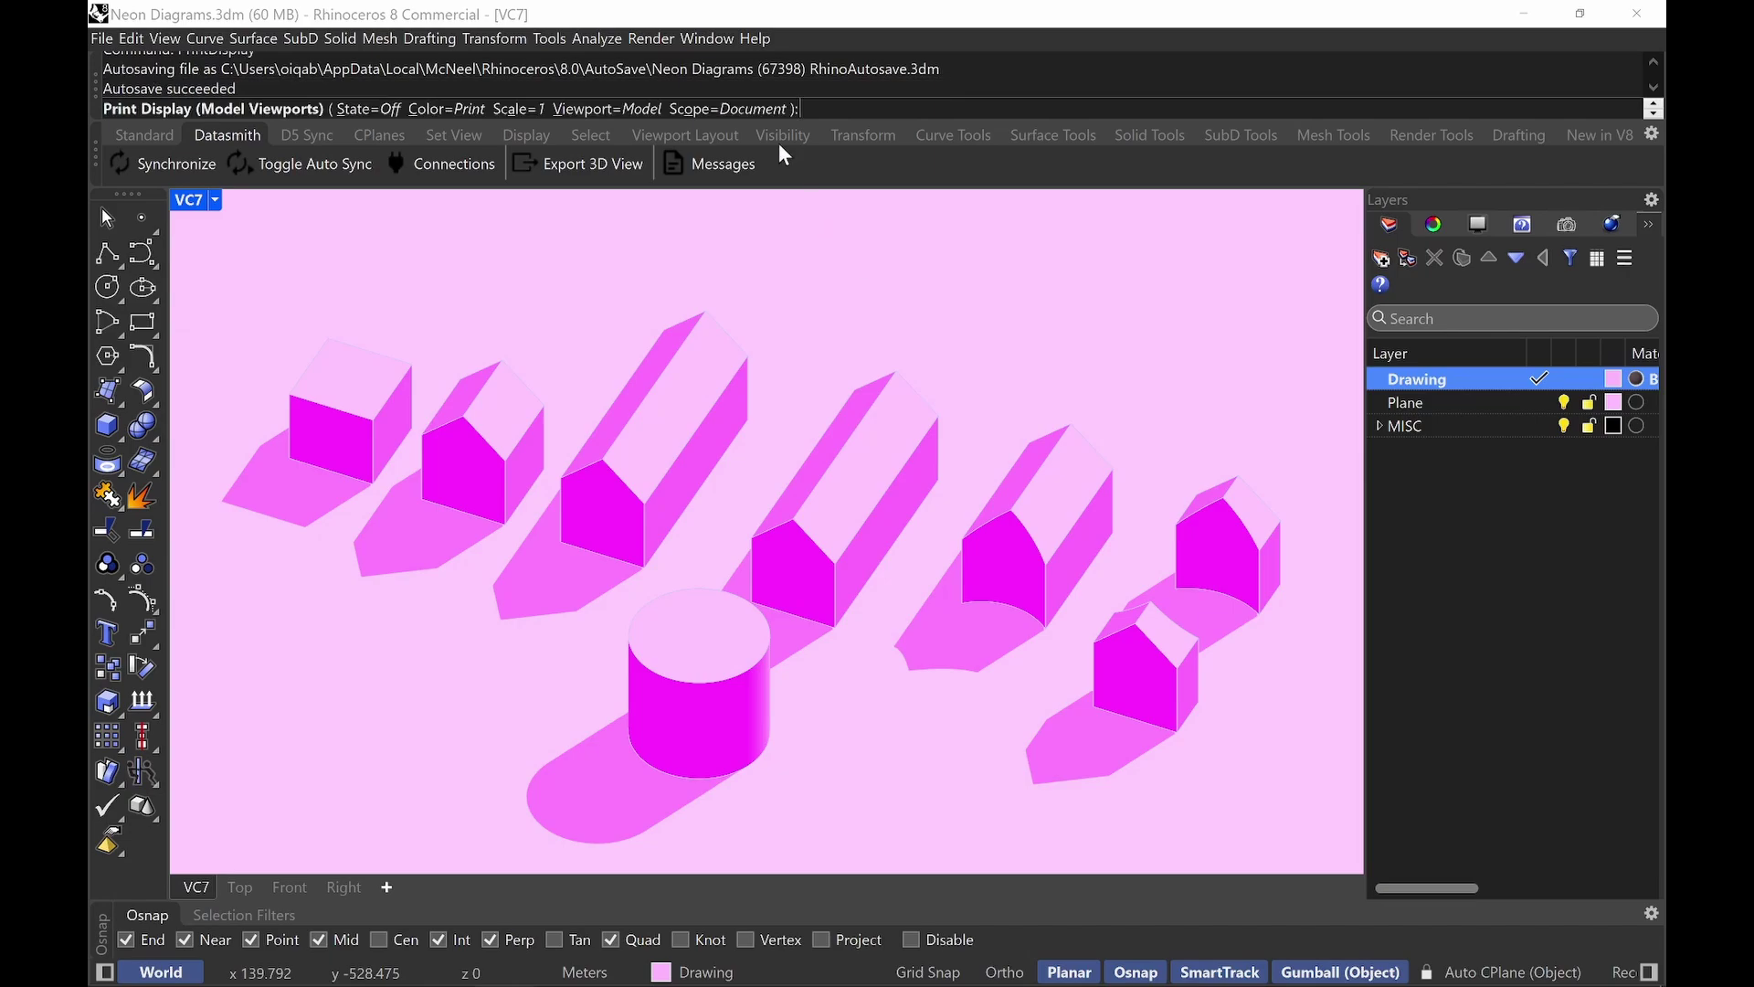
click(363, 110)
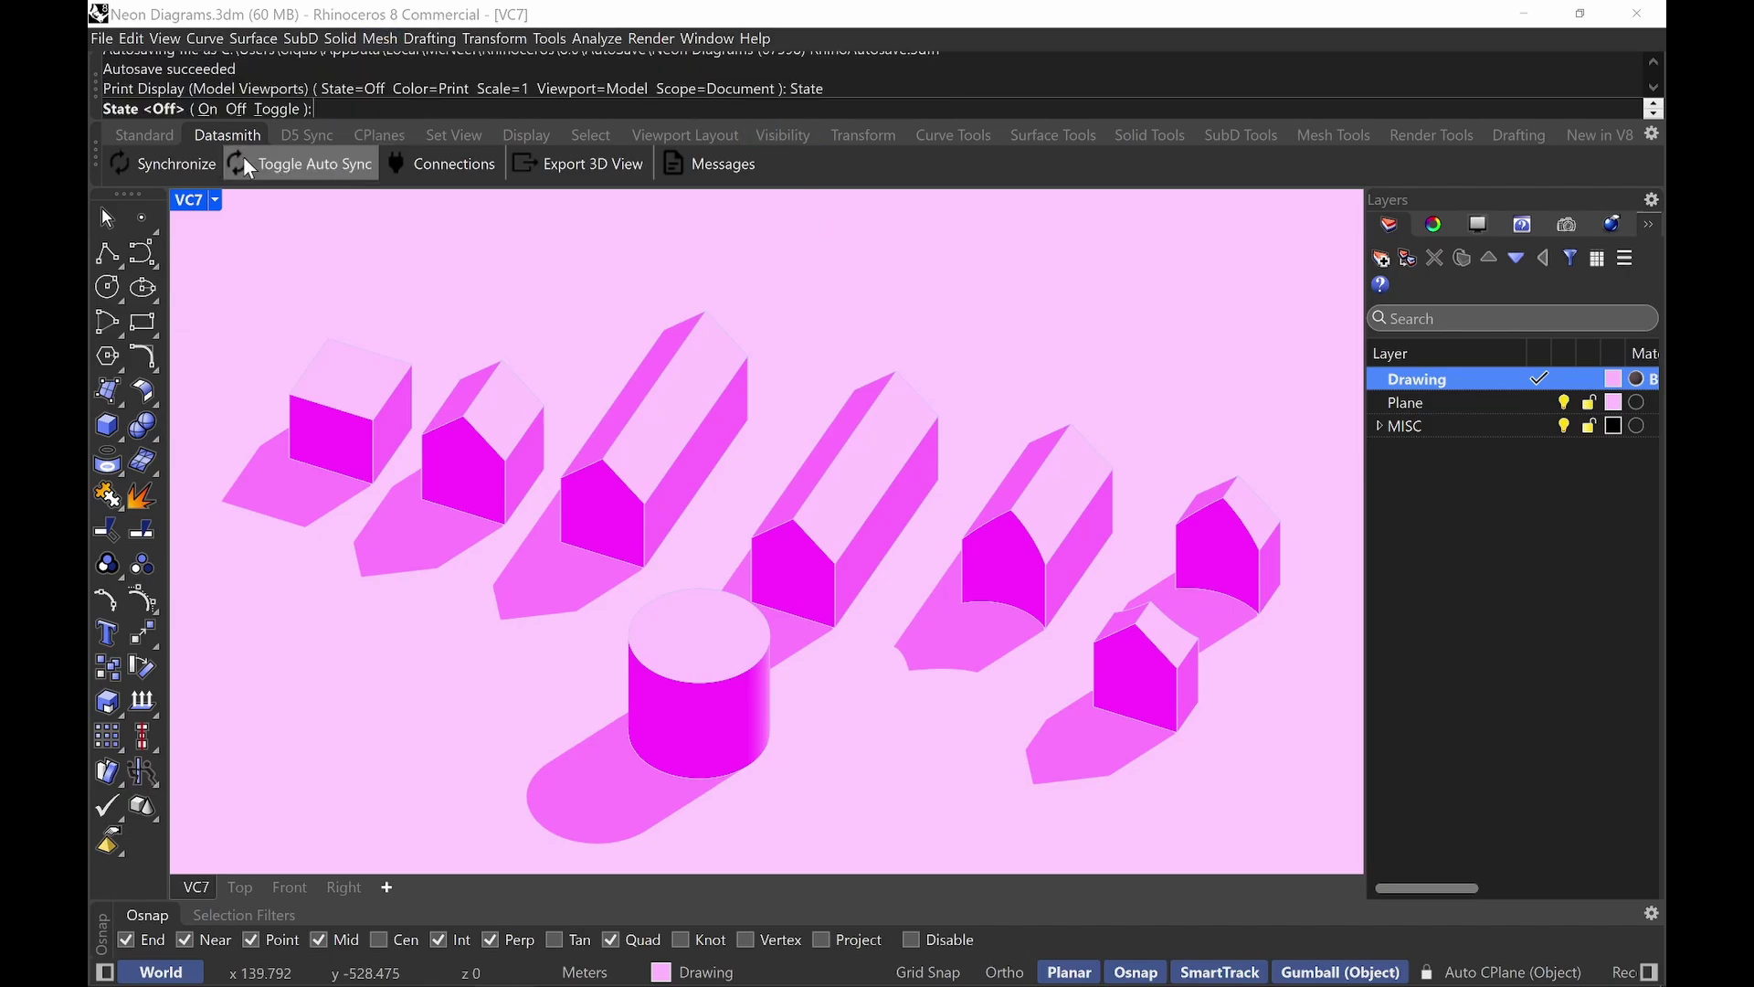
click(210, 111)
click(433, 109)
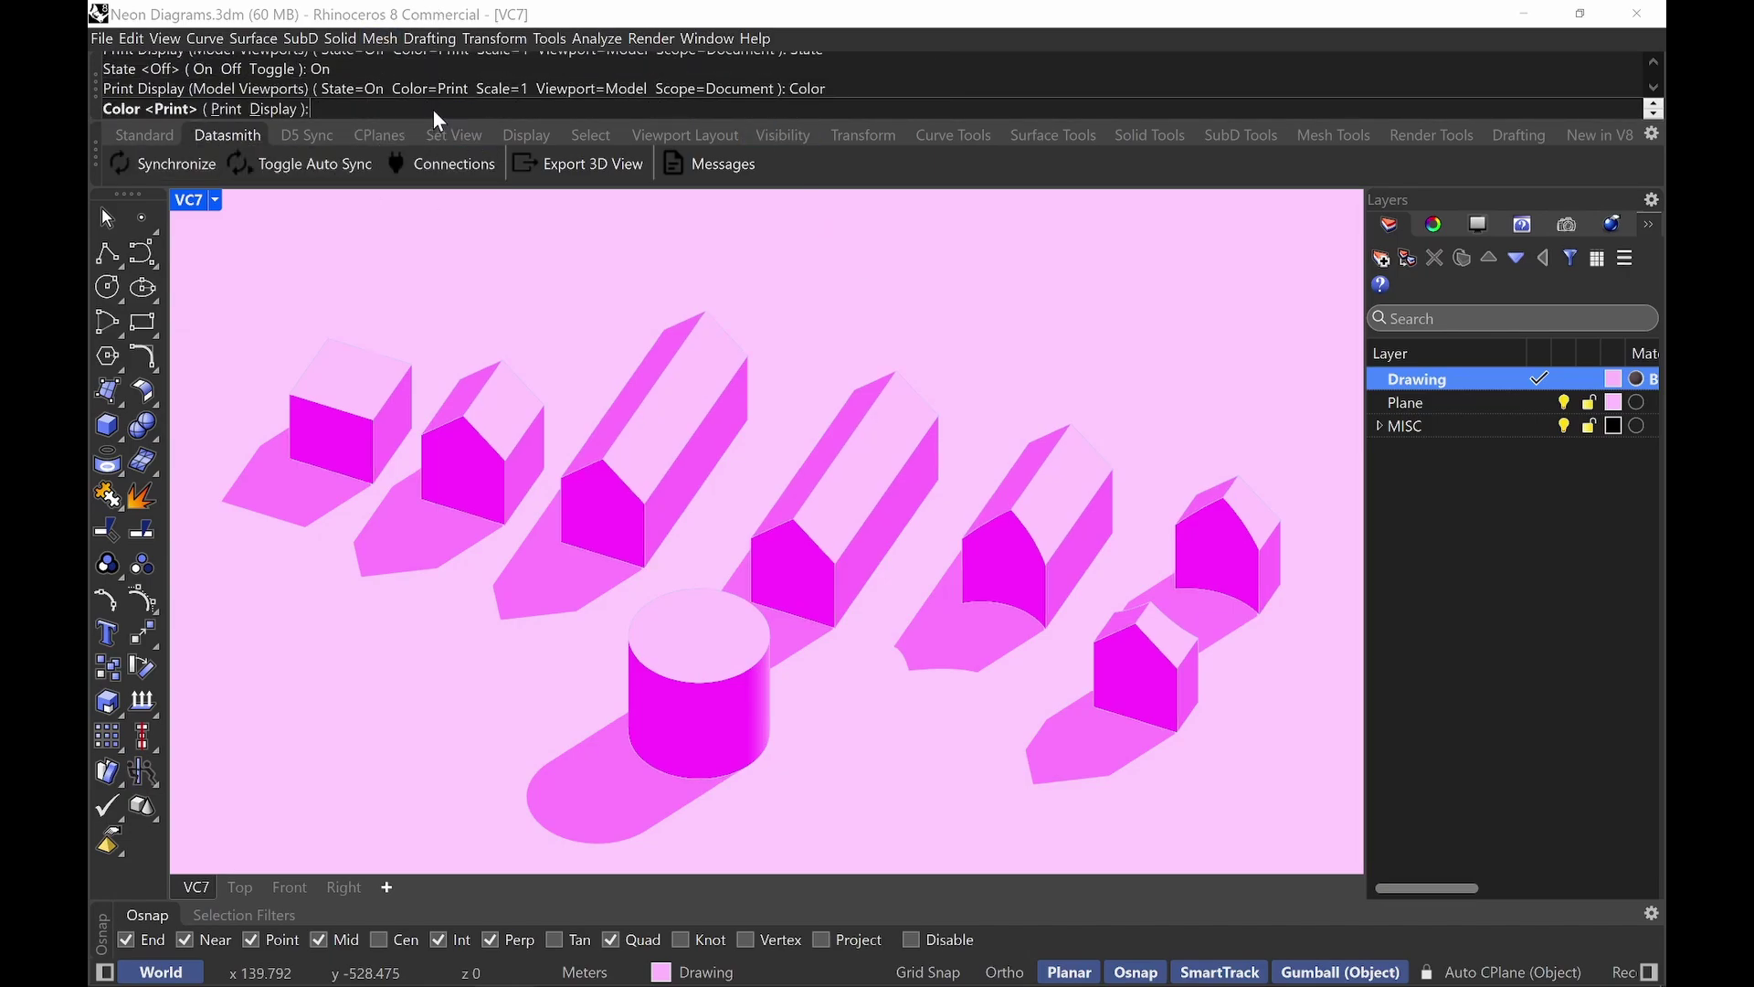
click(267, 111)
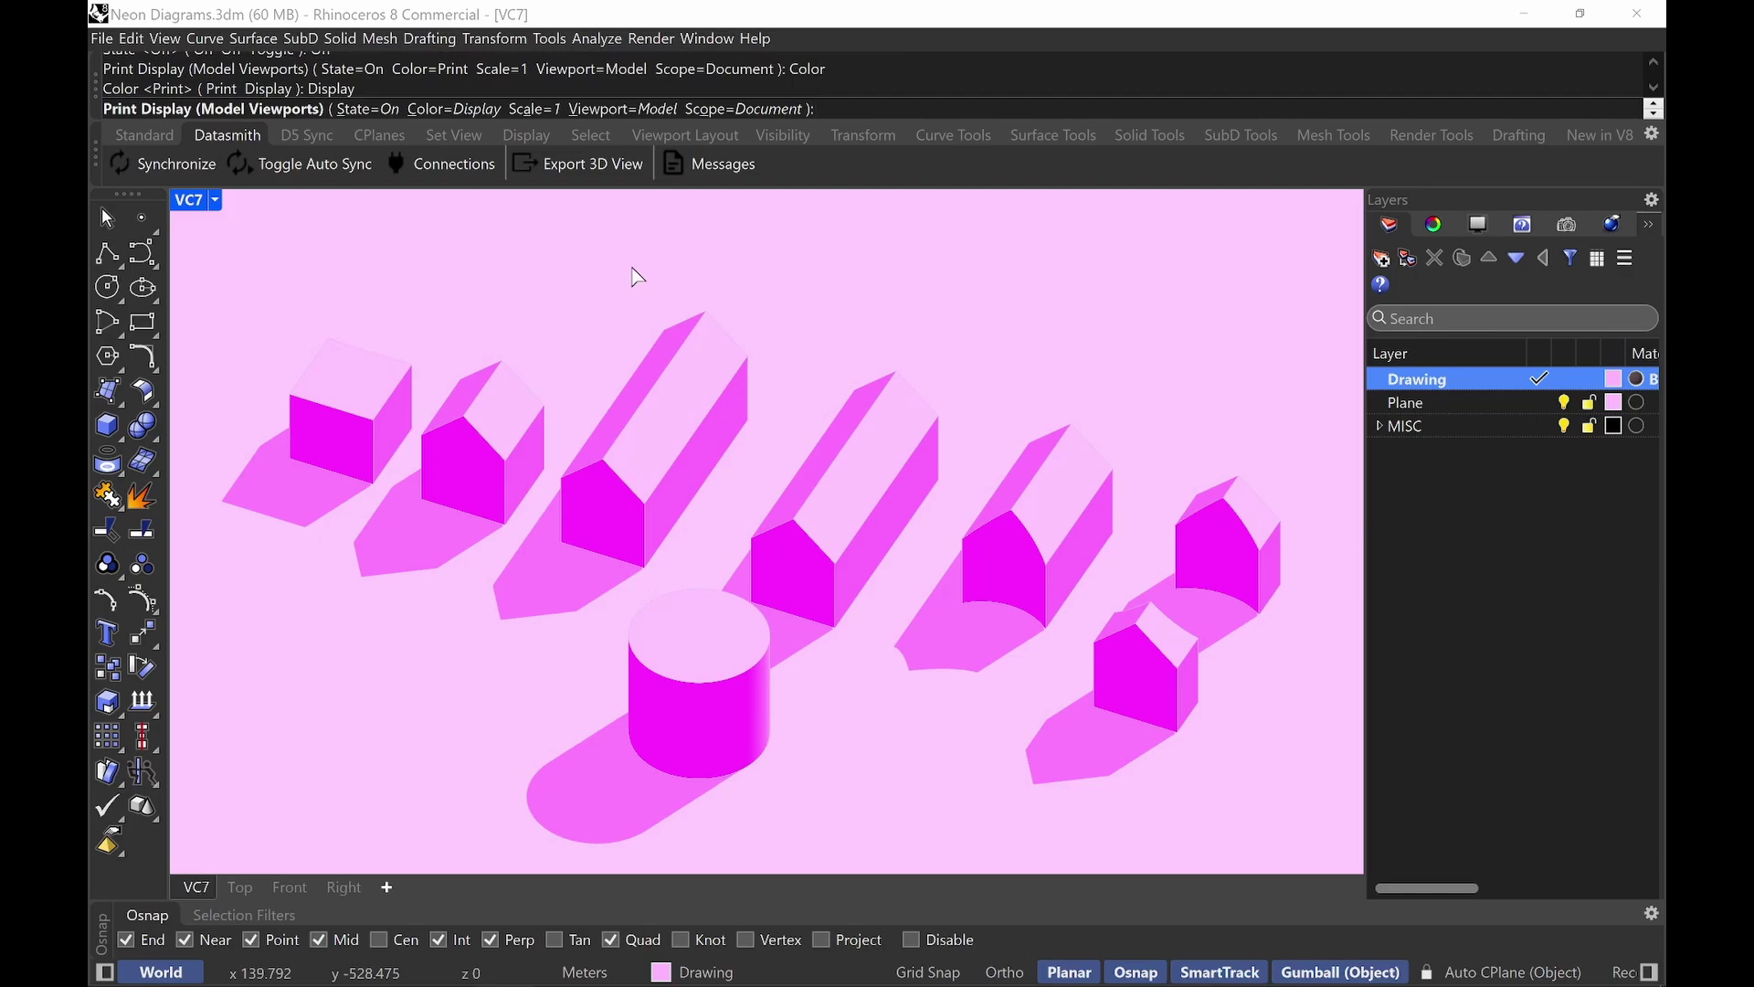
key(Return)
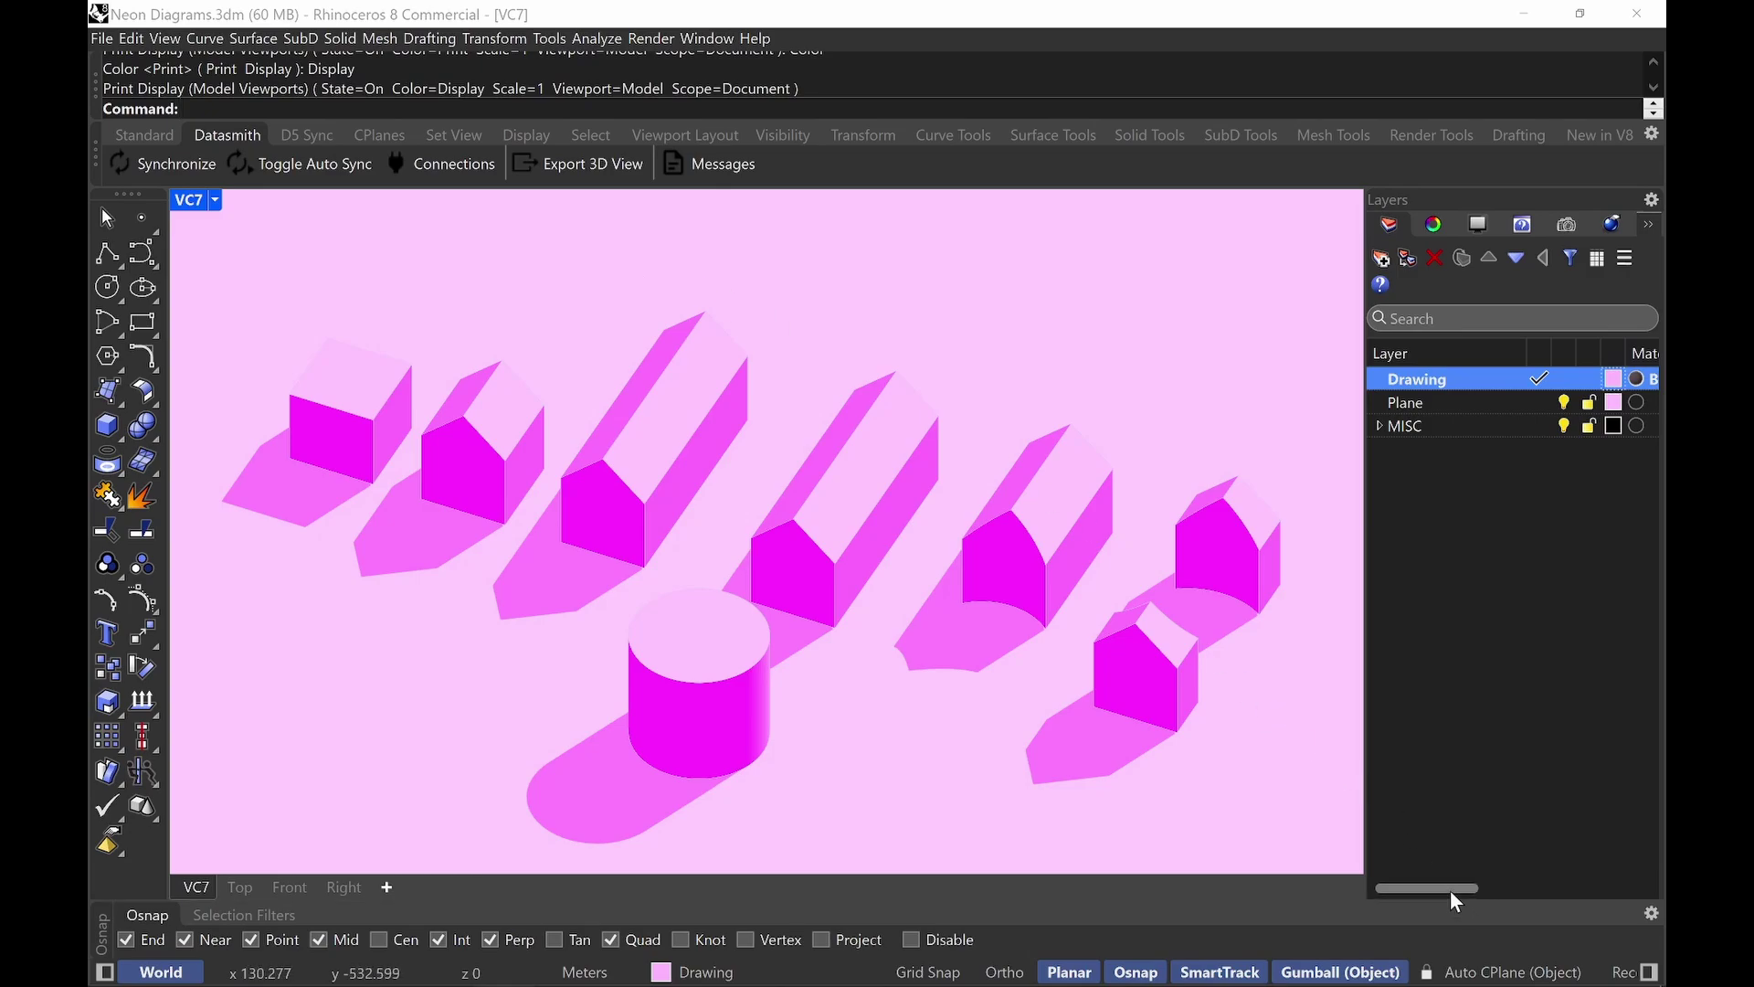
Examine the Drawing layer's print width against the line thickness of the model edges in the view.
drag(1459, 891, 1596, 892)
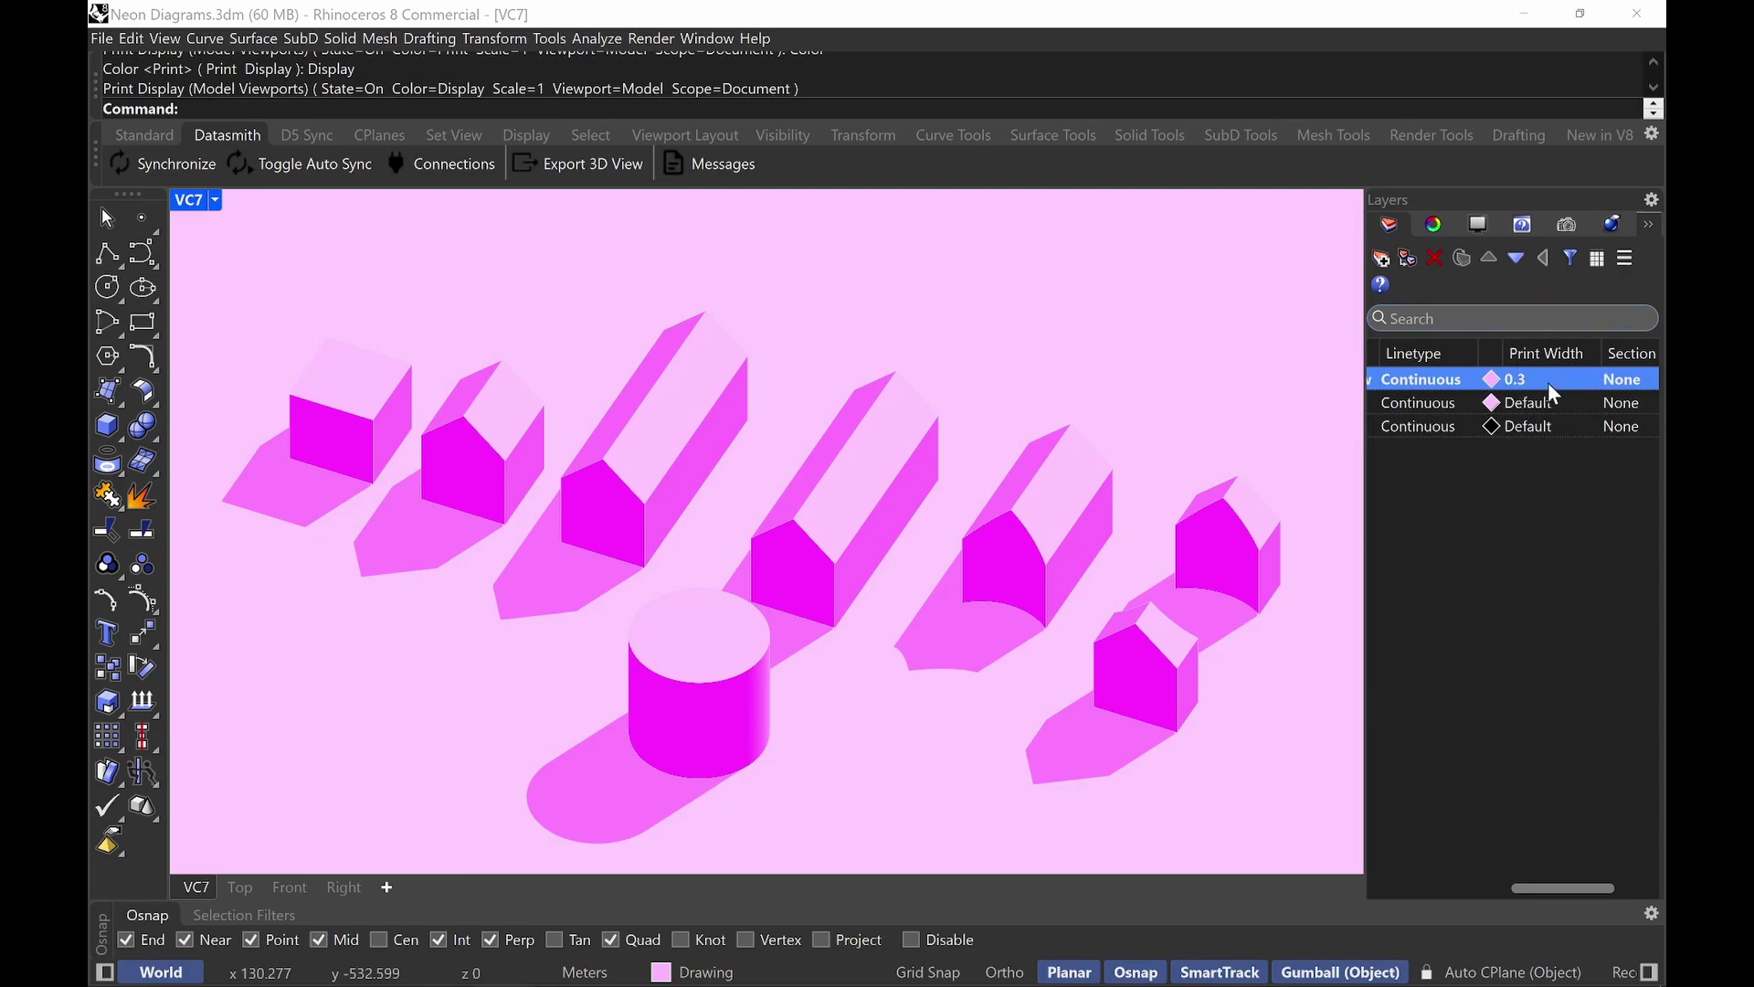
drag(1564, 881, 1398, 883)
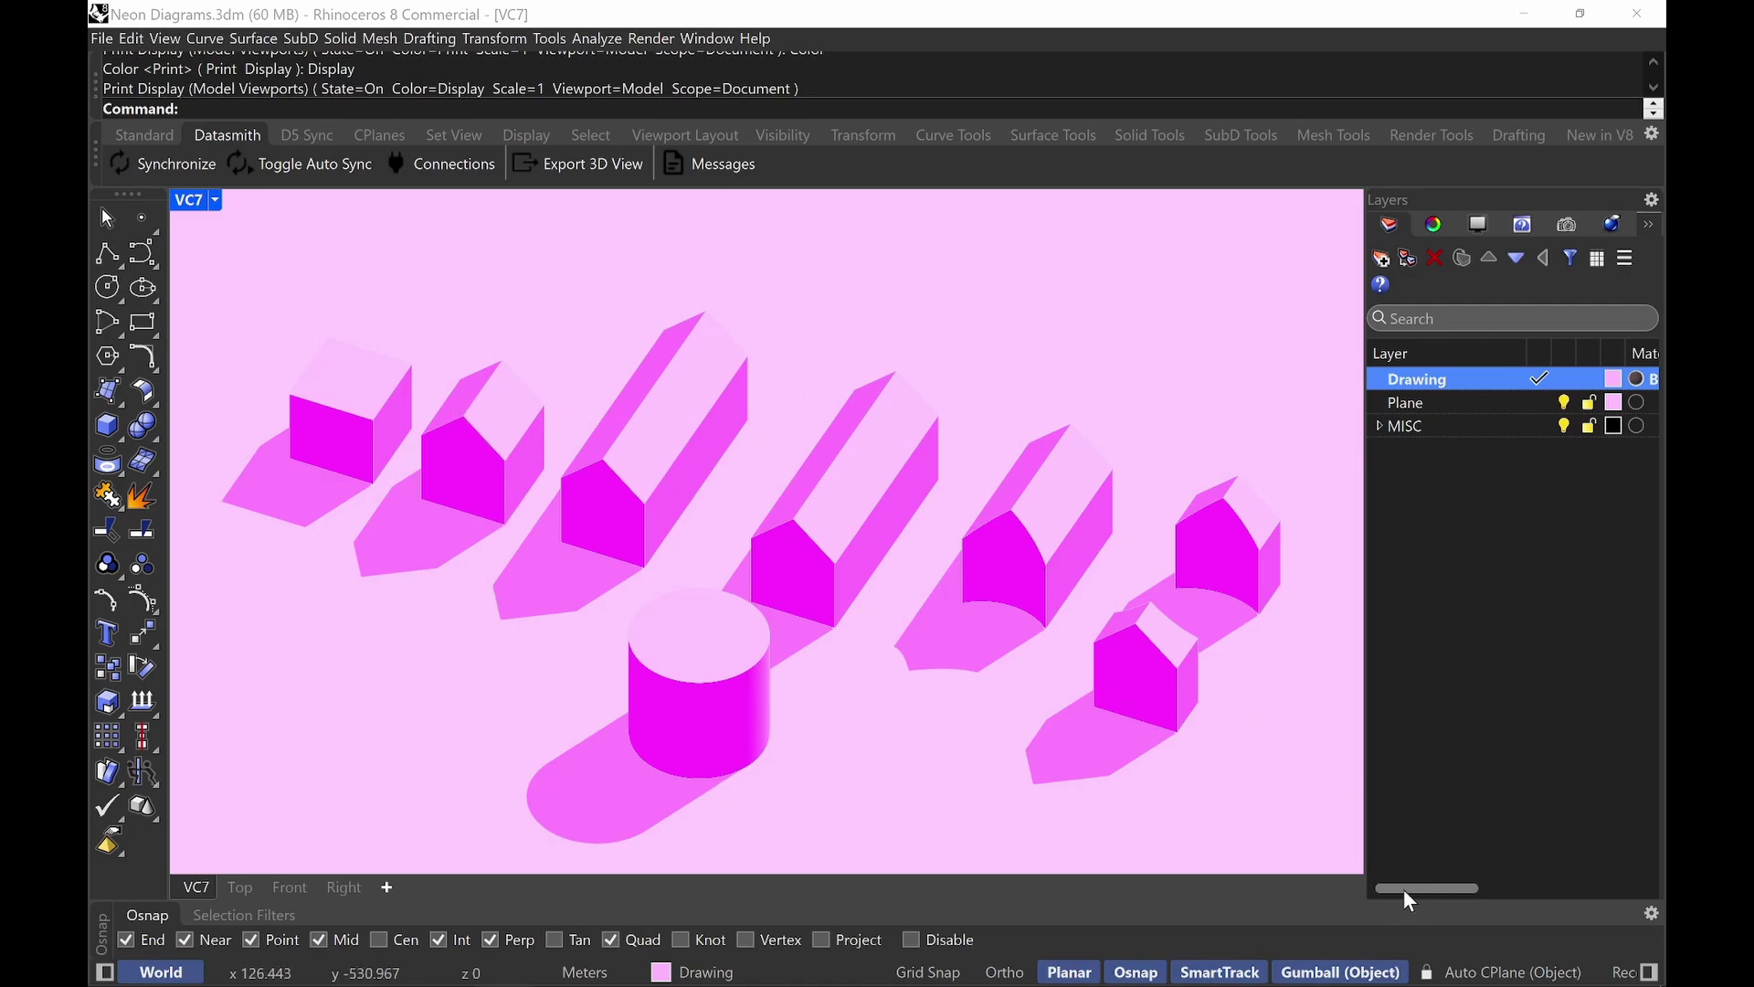
drag(1403, 890, 1565, 891)
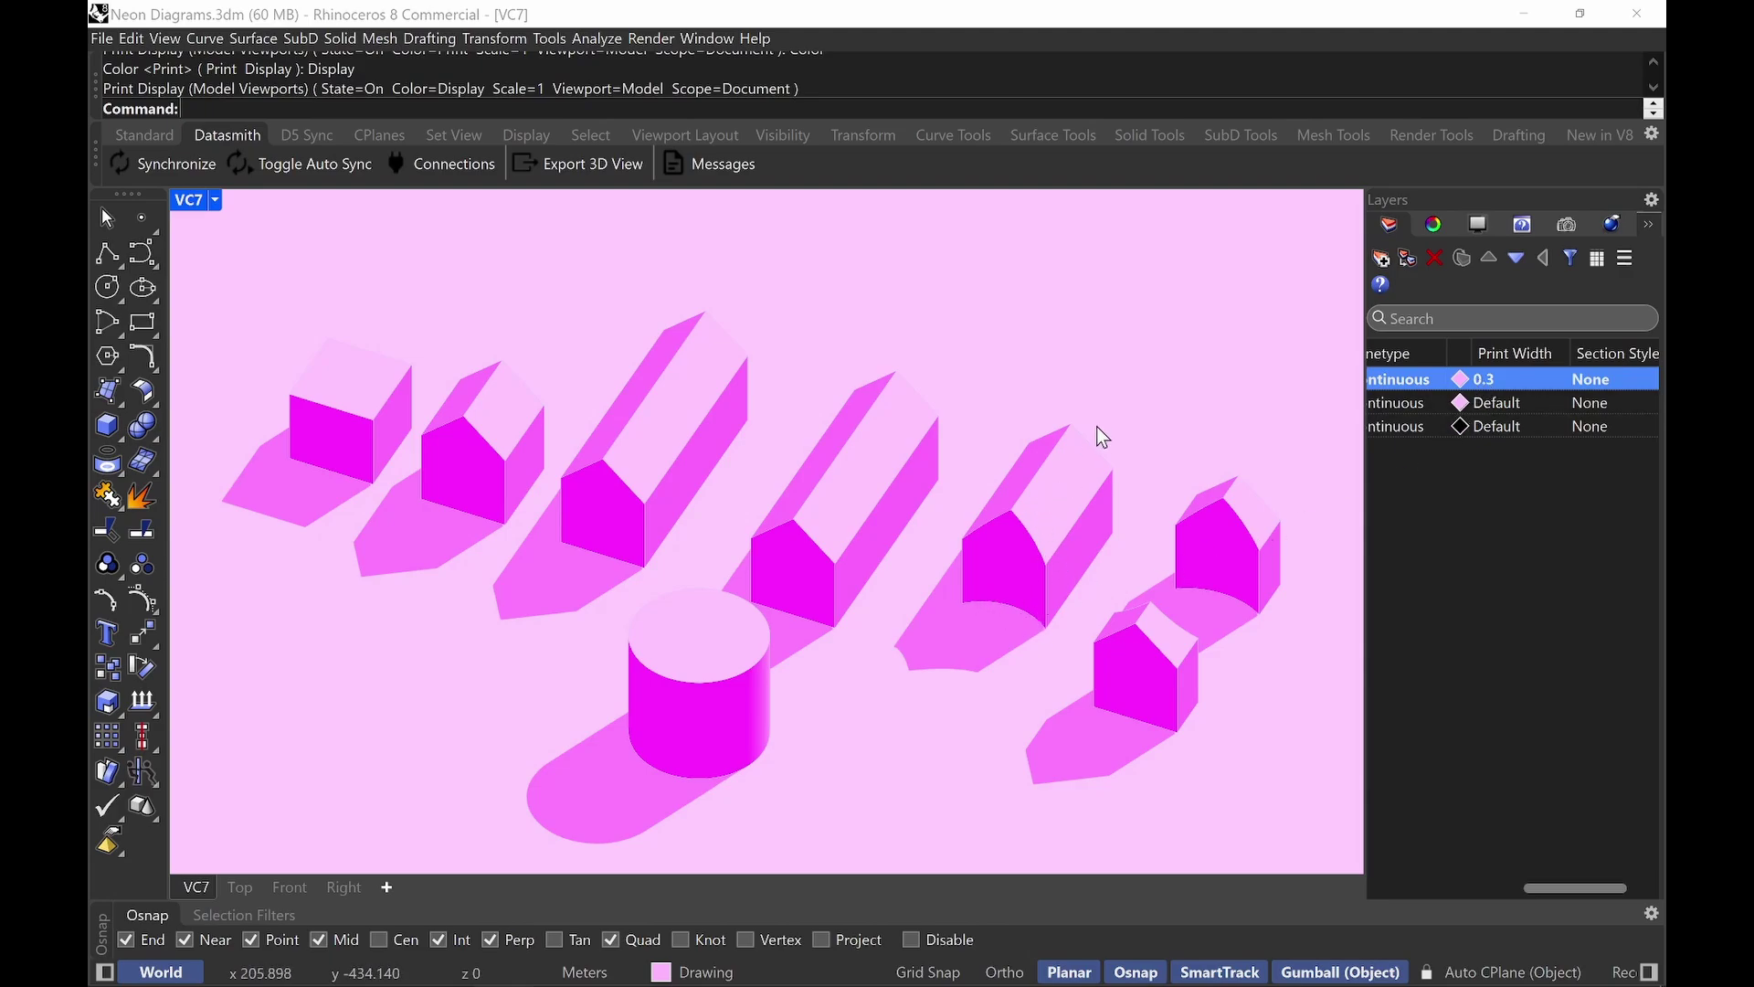
scroll(1449, 369, left, 5)
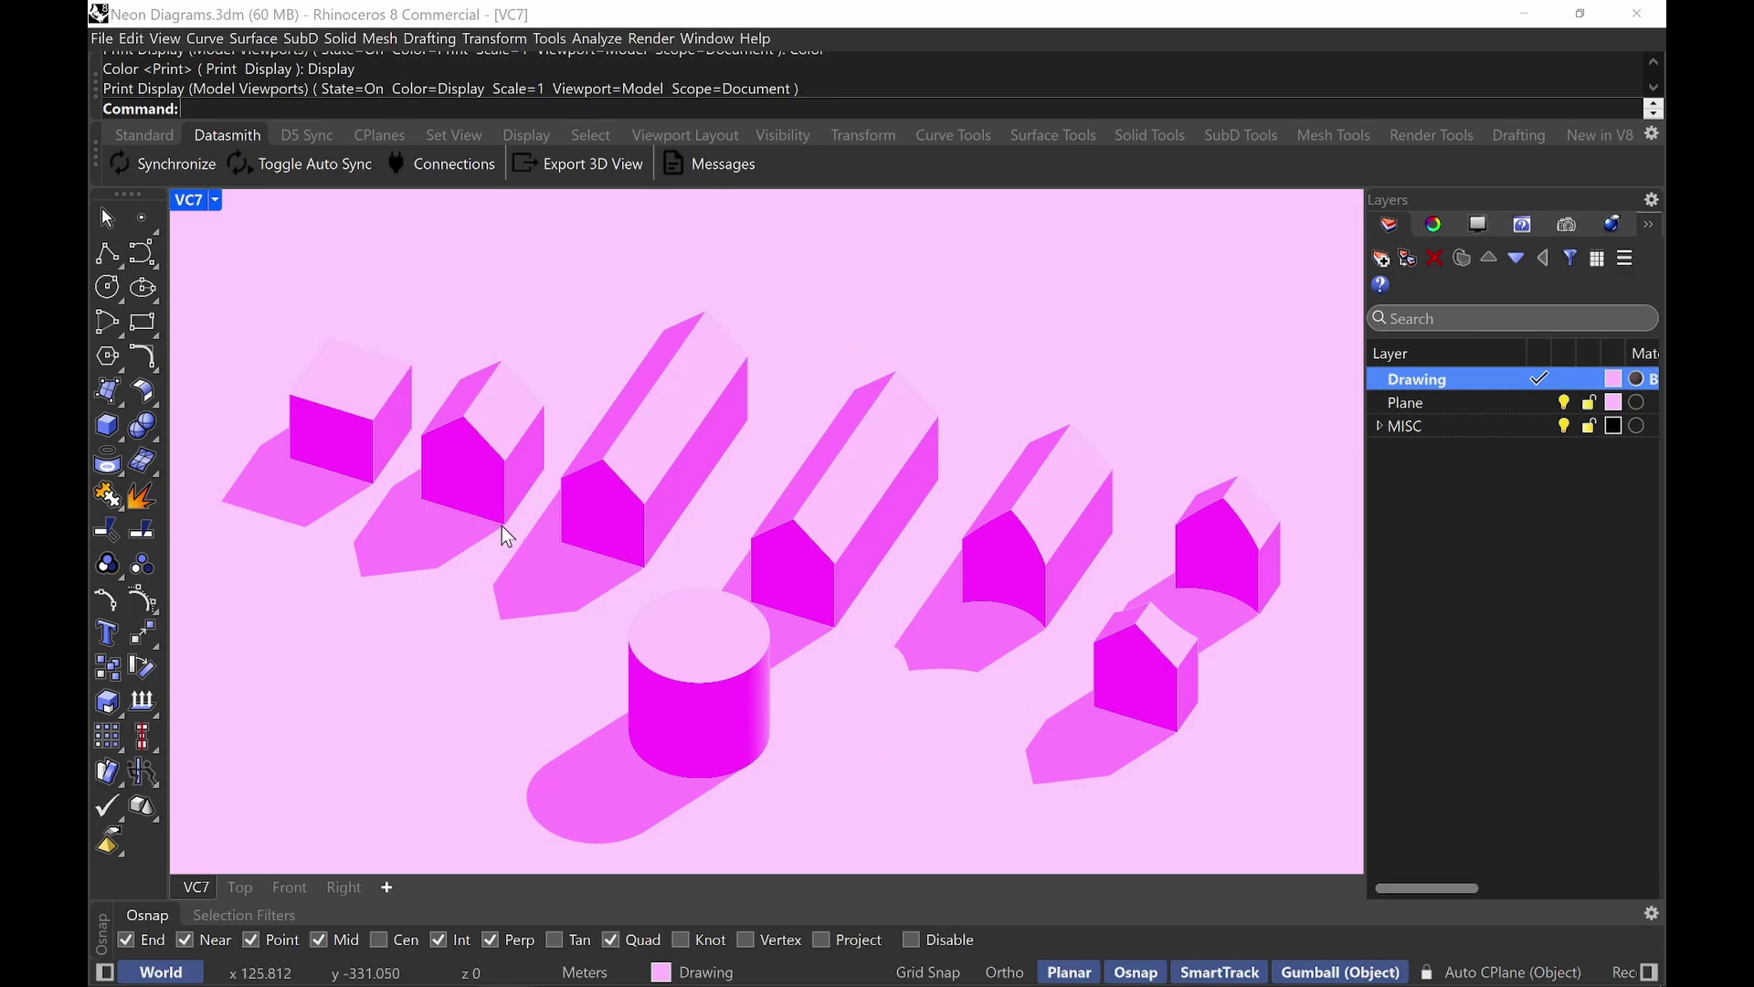
Try Blue and Lavender as the Drawing layer's color, with the Lavender darkened to a lightness of 61.
click(1616, 379)
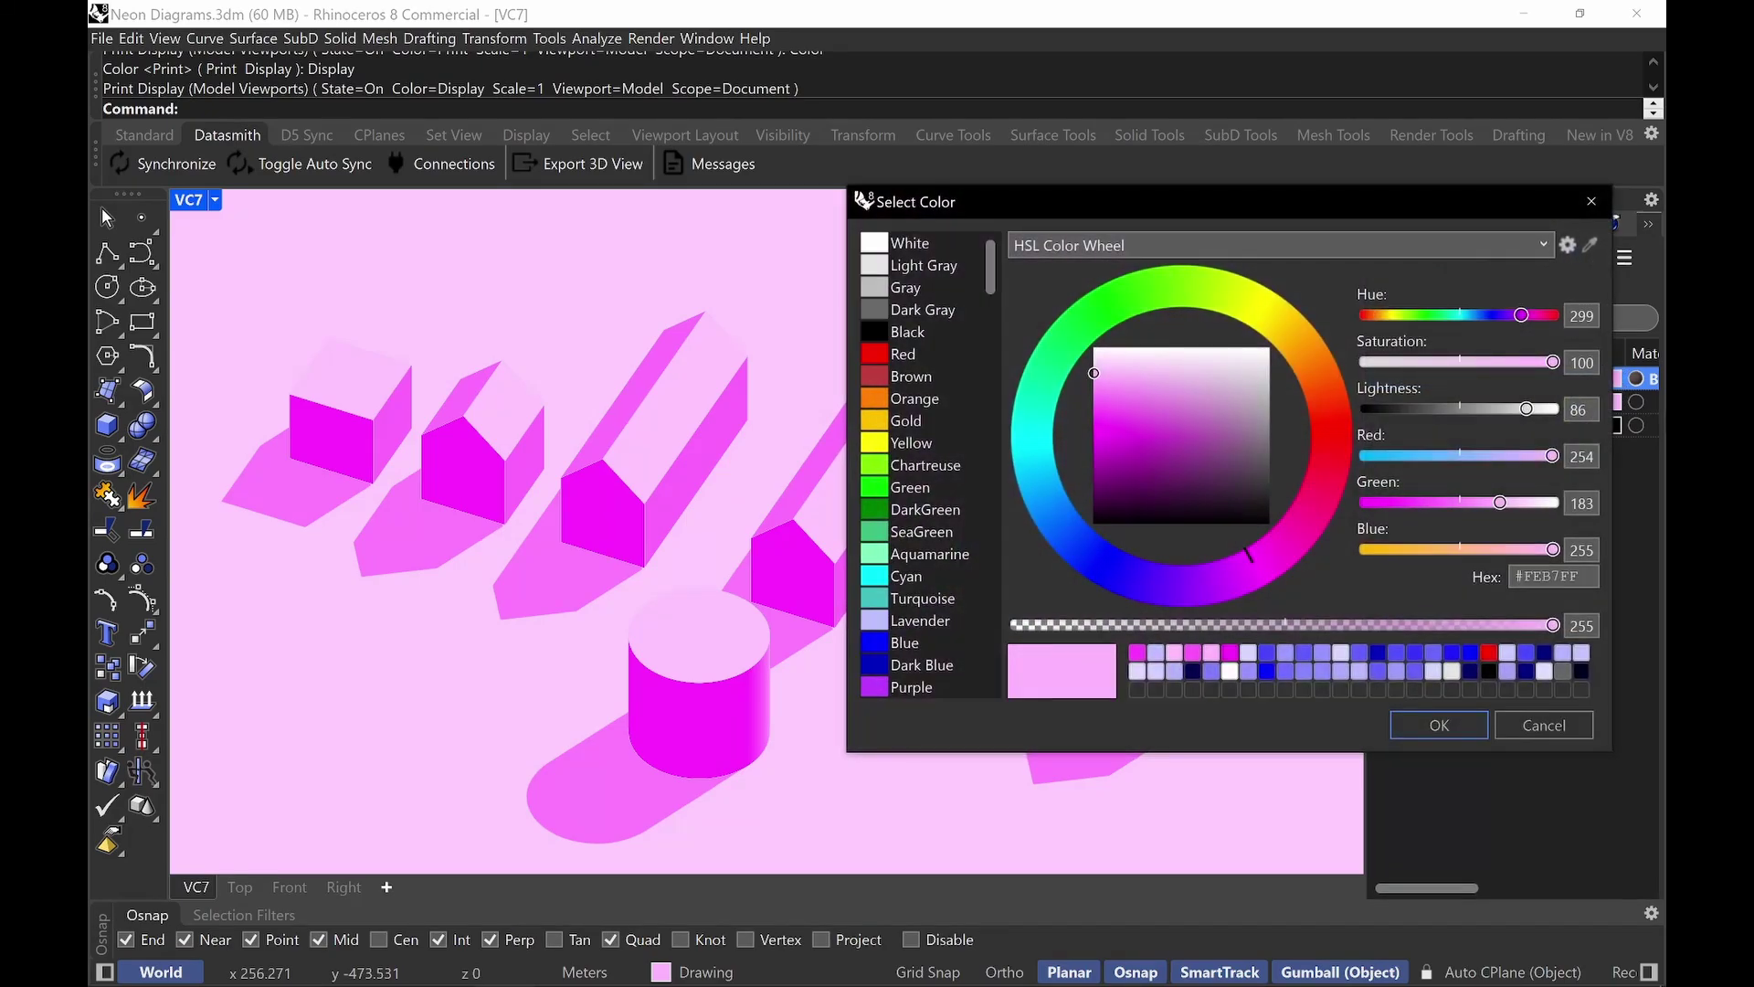
click(927, 646)
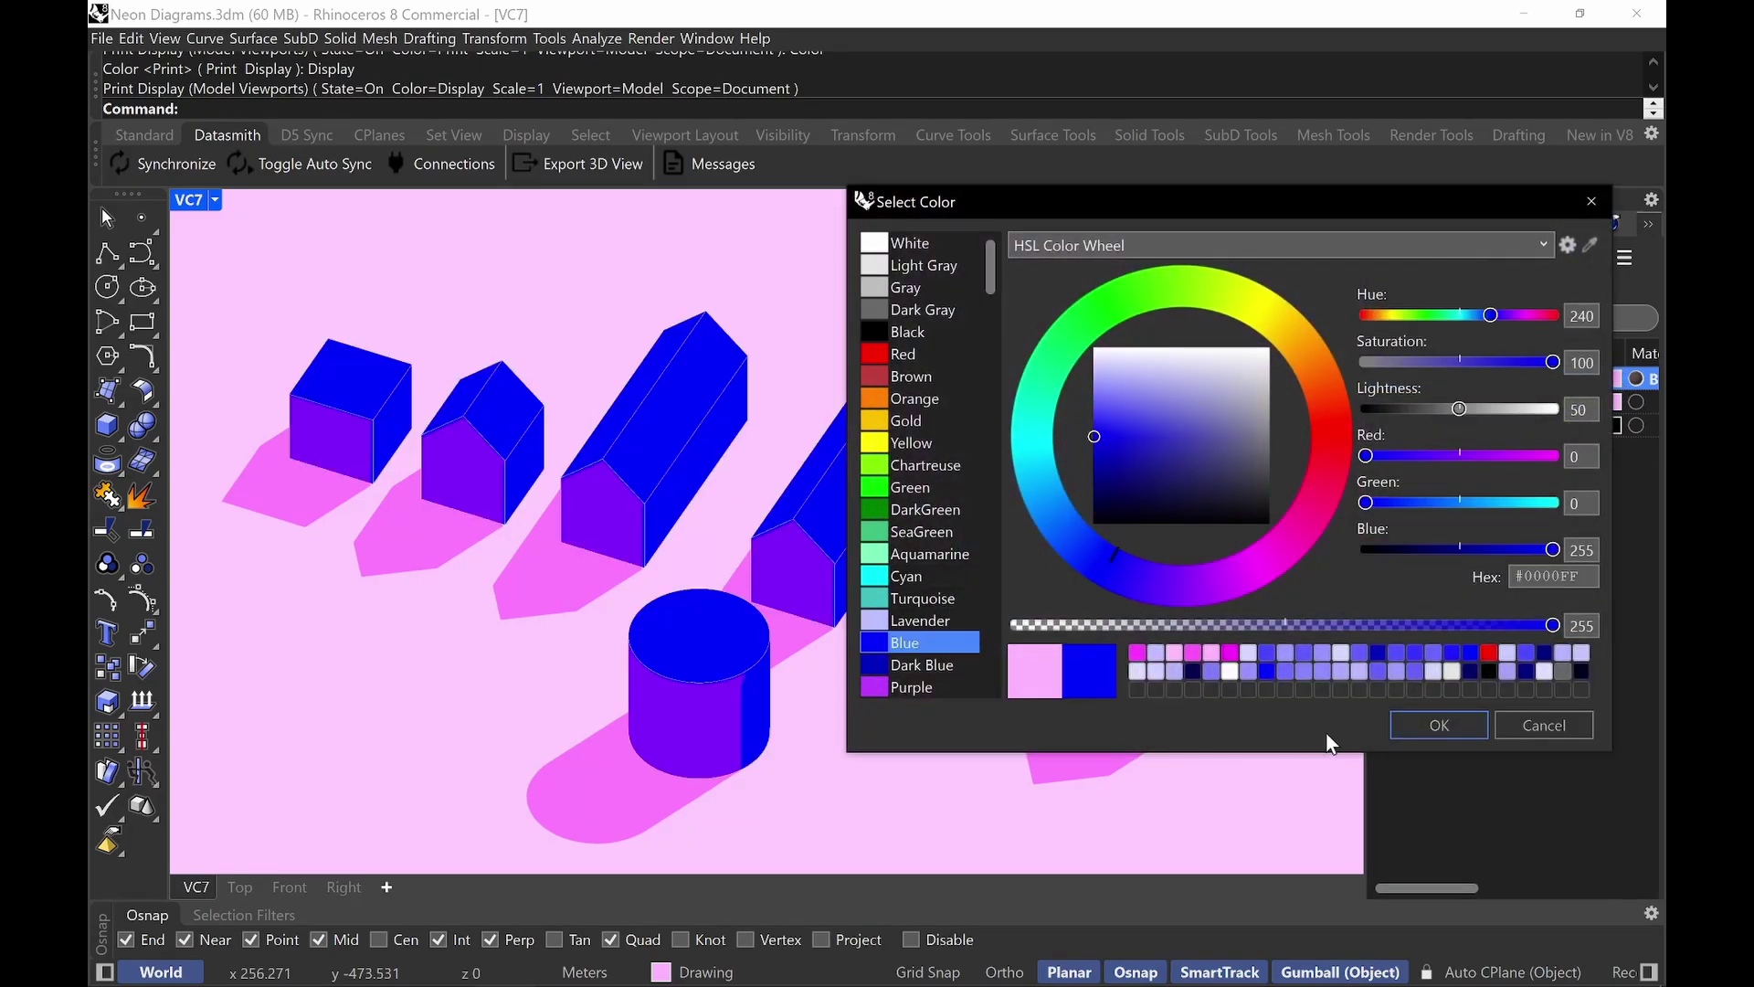
click(905, 623)
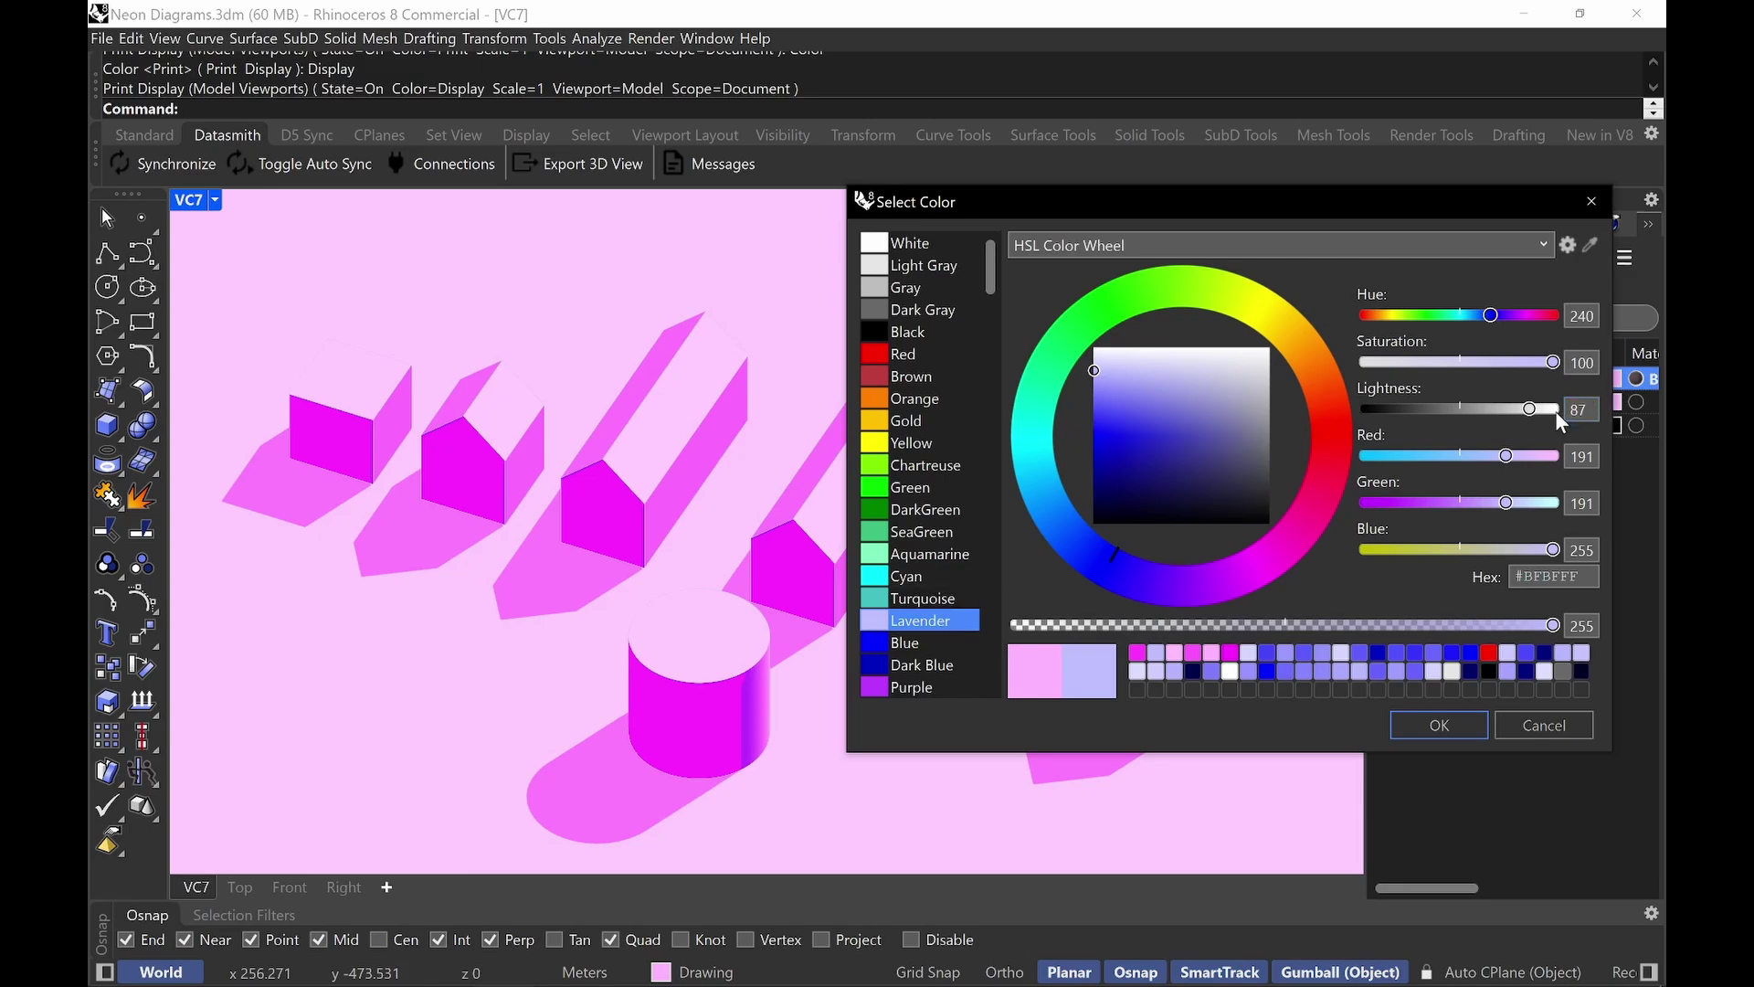
drag(1529, 409, 1481, 409)
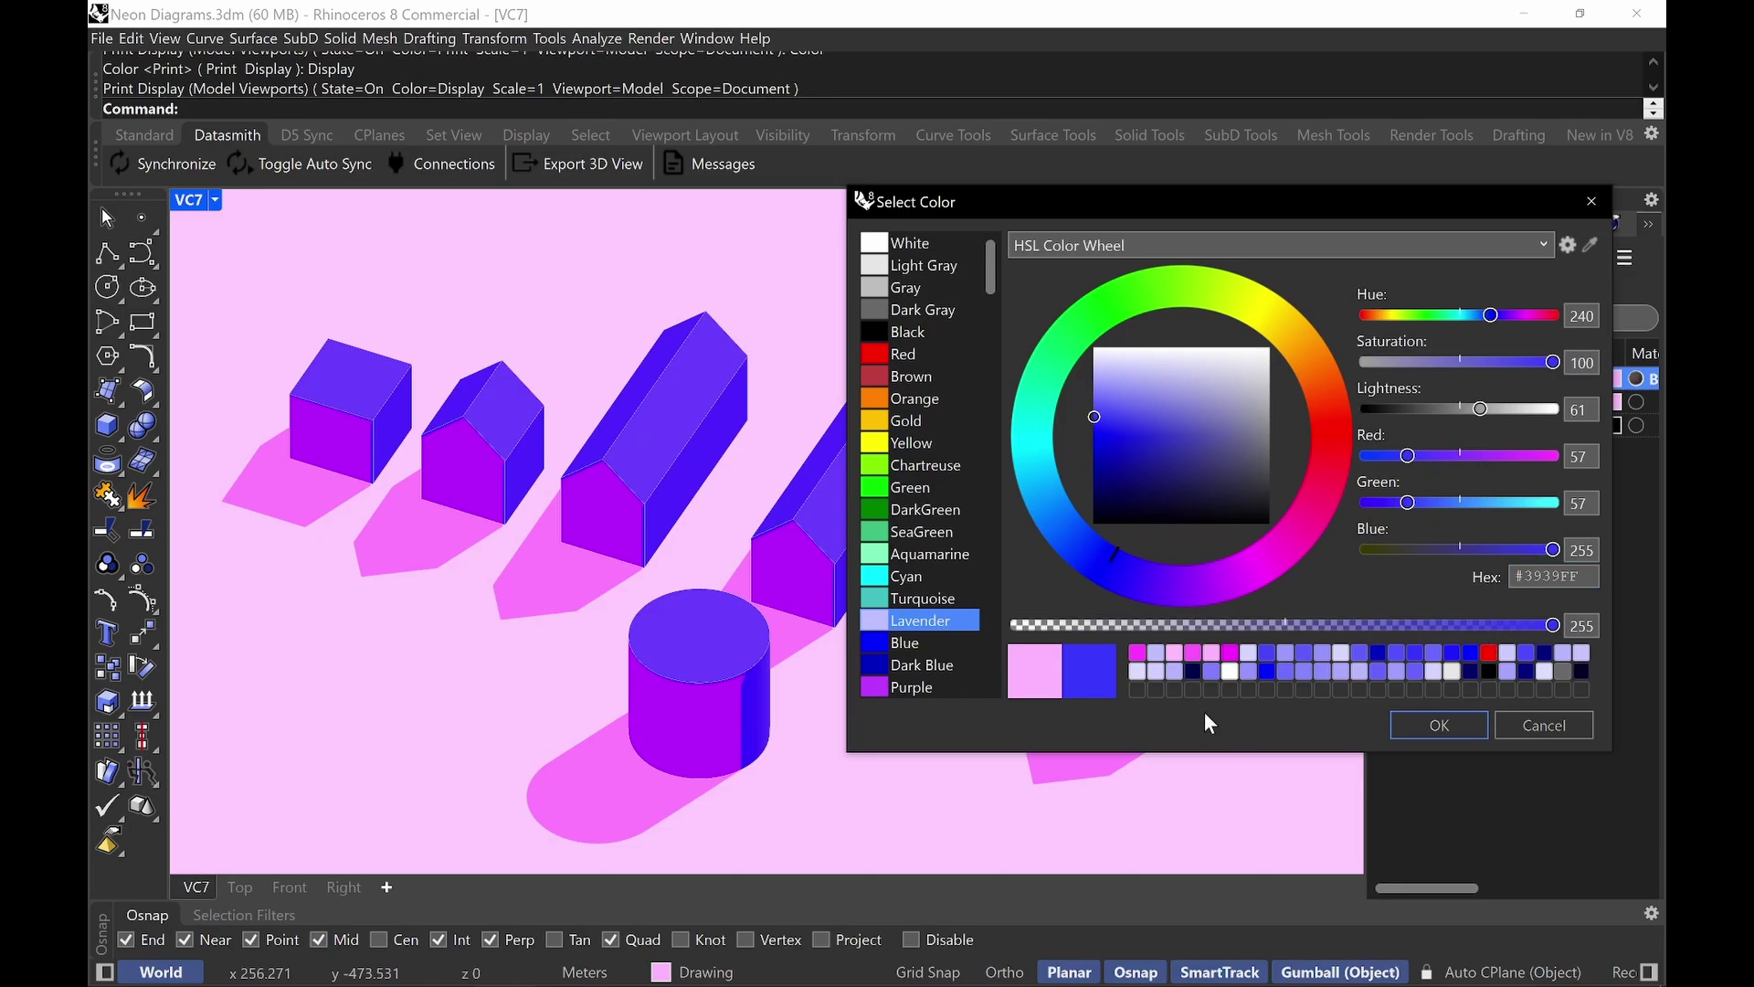
Try Magenta with a lightness of 86 as the Drawing layer's color and discard the color change.
scroll(986, 286, down, 3)
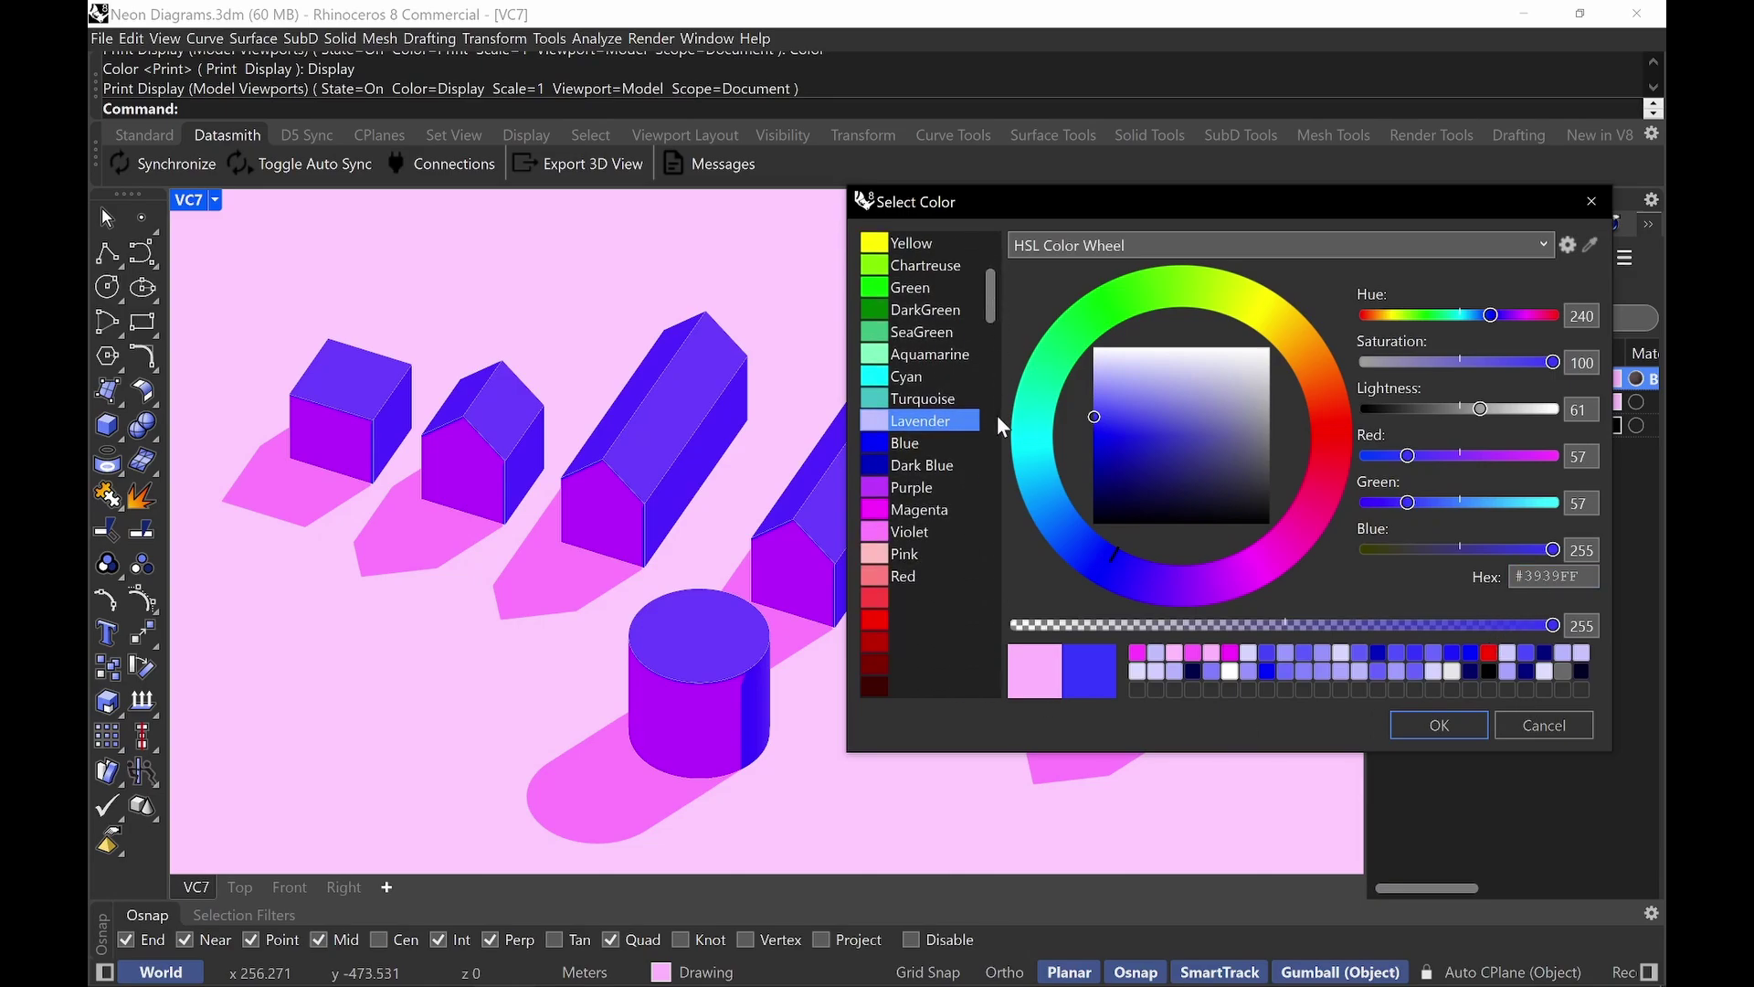
click(938, 510)
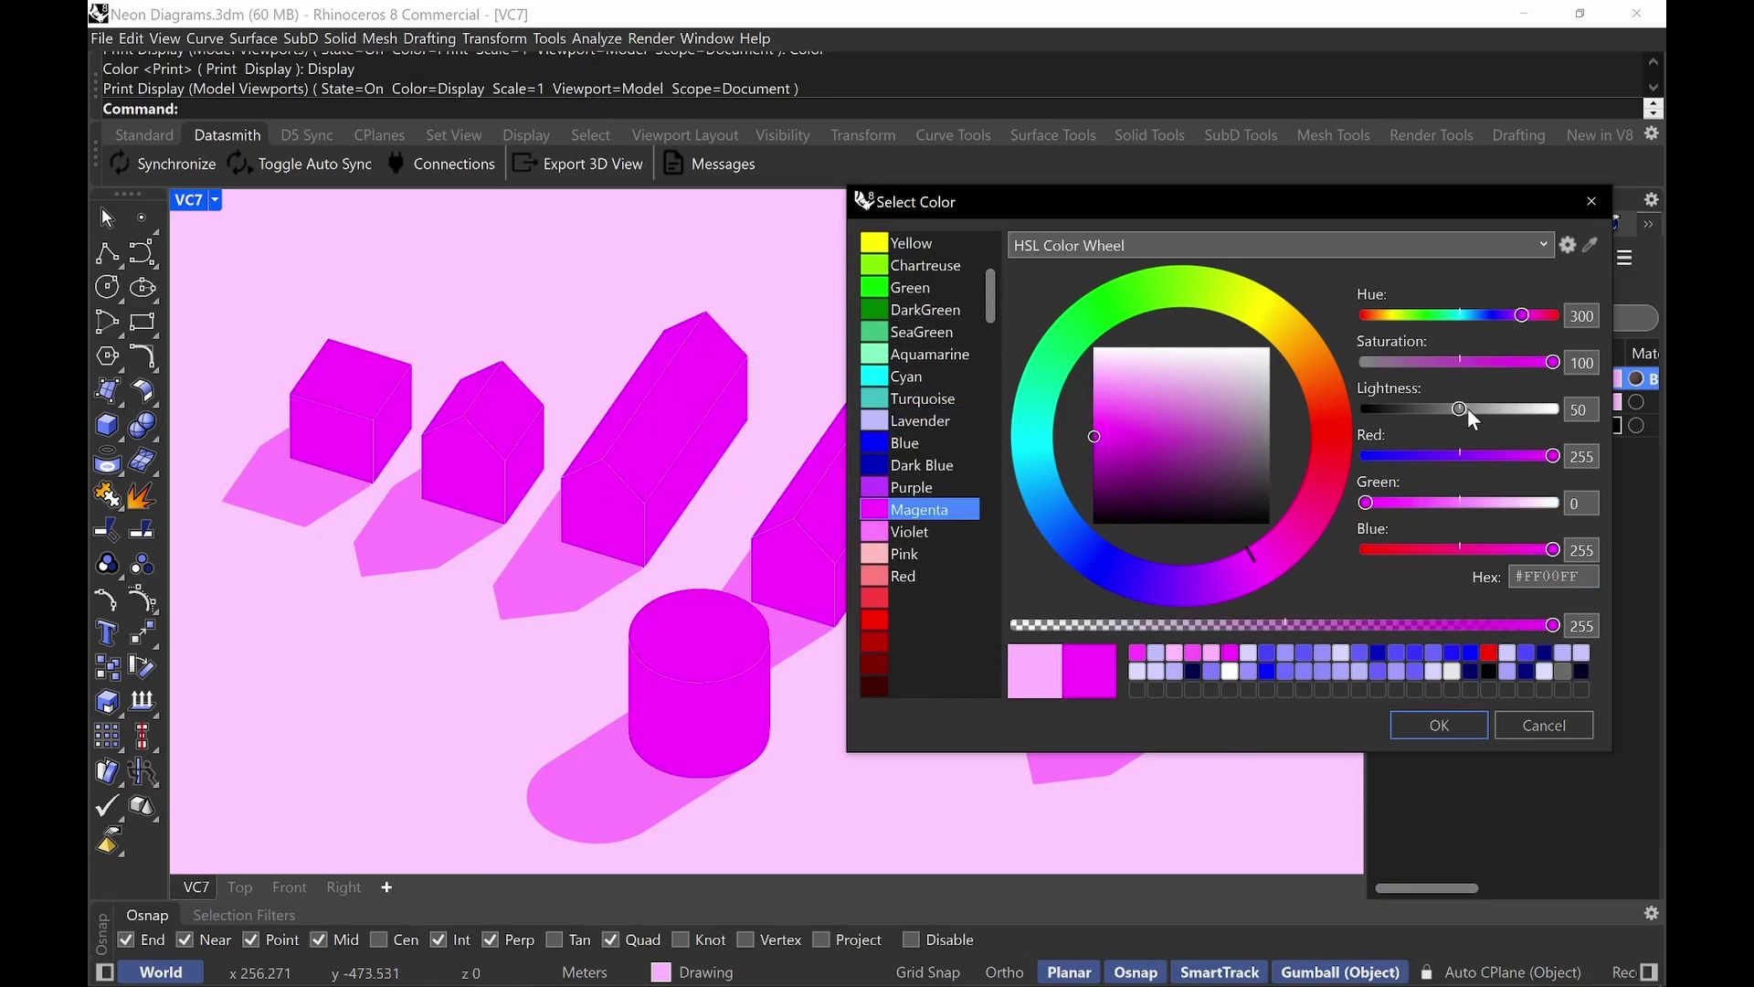
drag(1462, 410, 1527, 410)
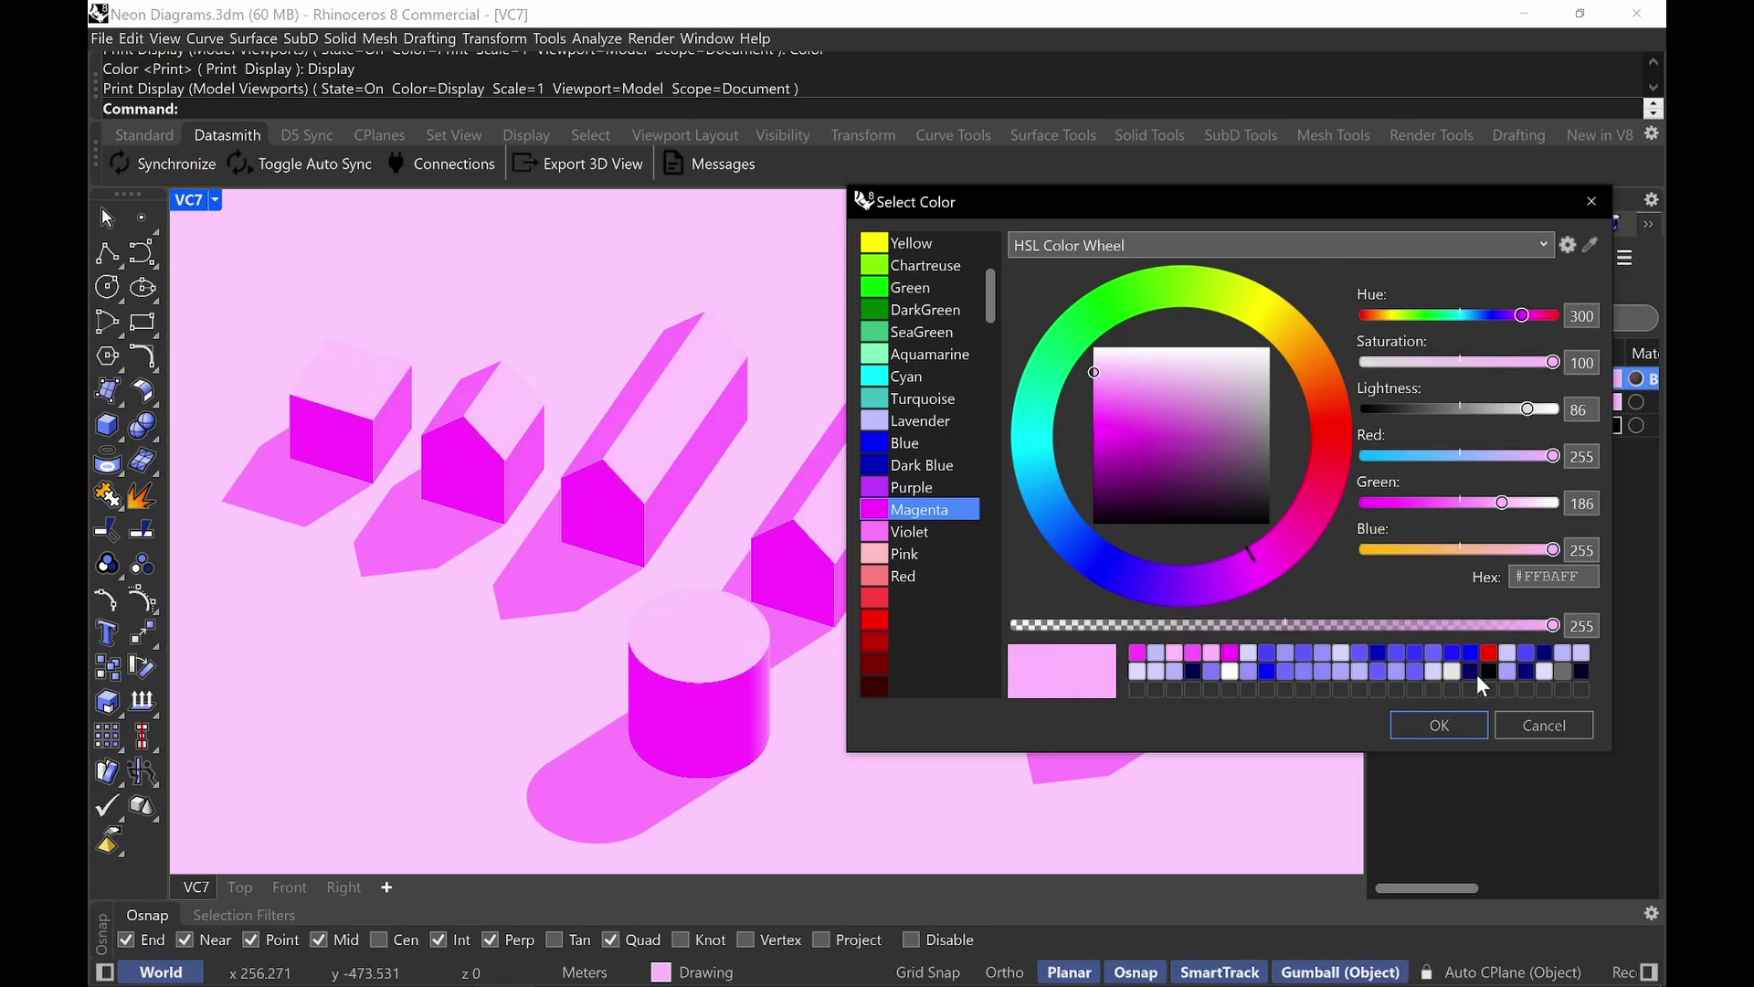
click(1543, 730)
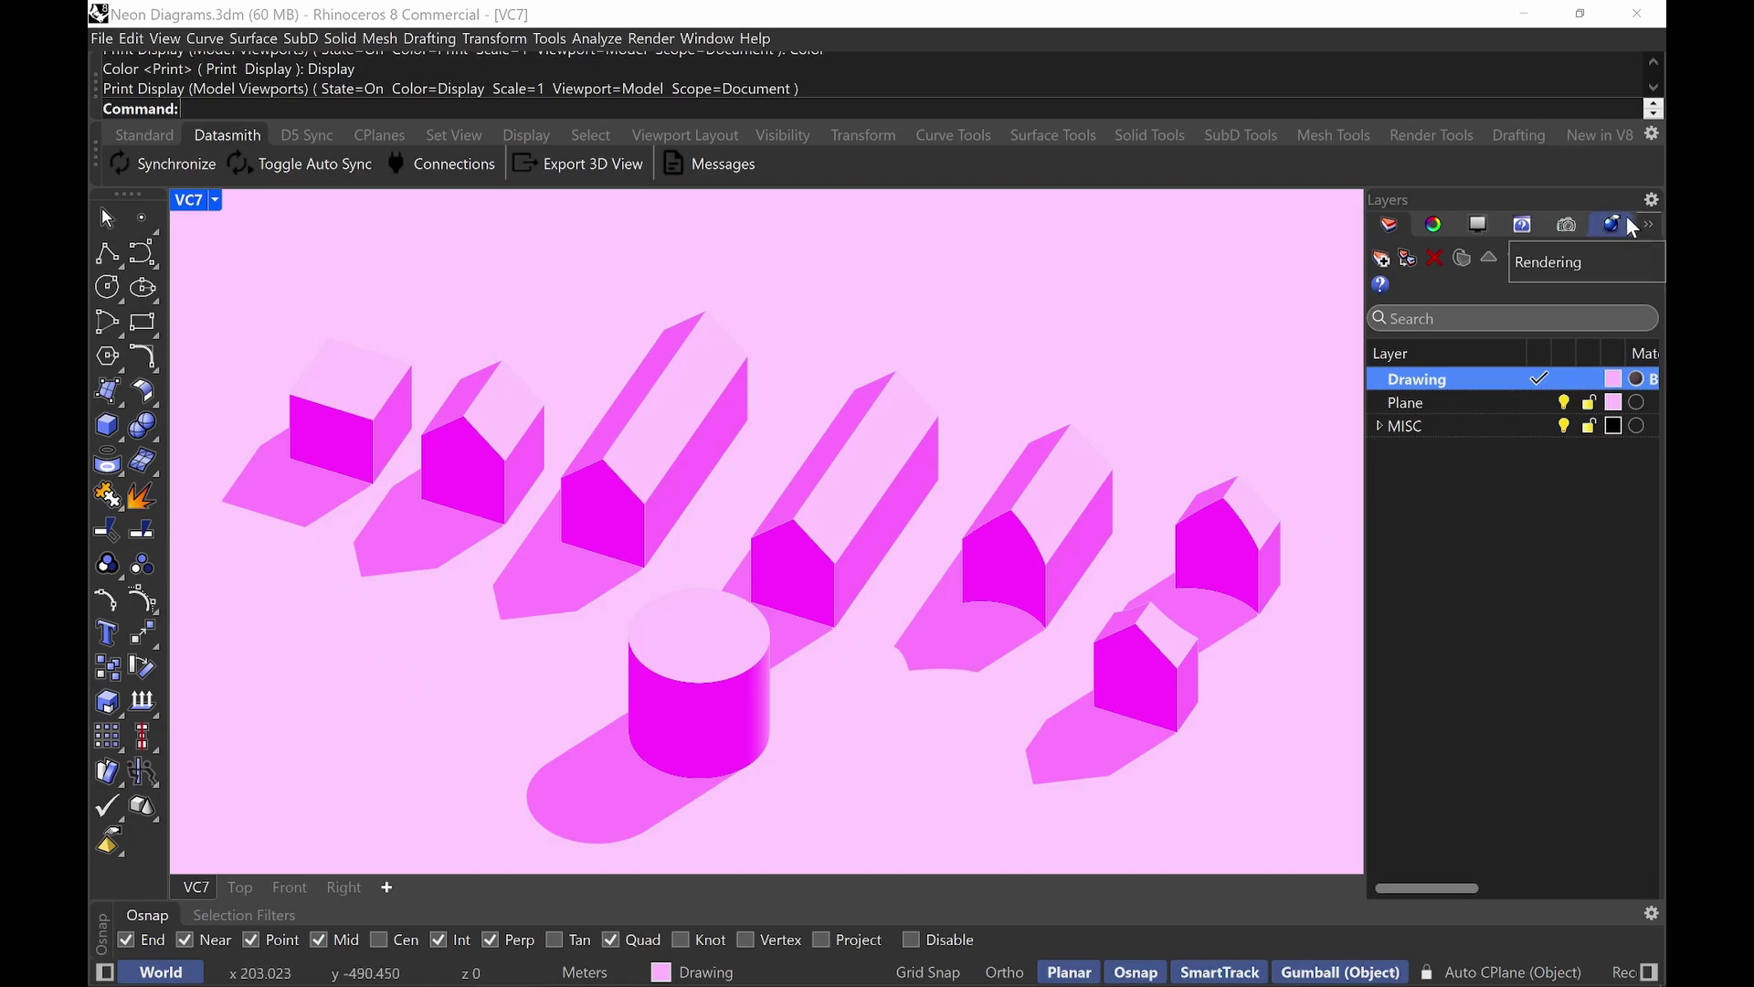
Show the rendering settings and open the sun settings from the lighting options.
key(ctrl+alt+g)
key(ctrl+alt+g)
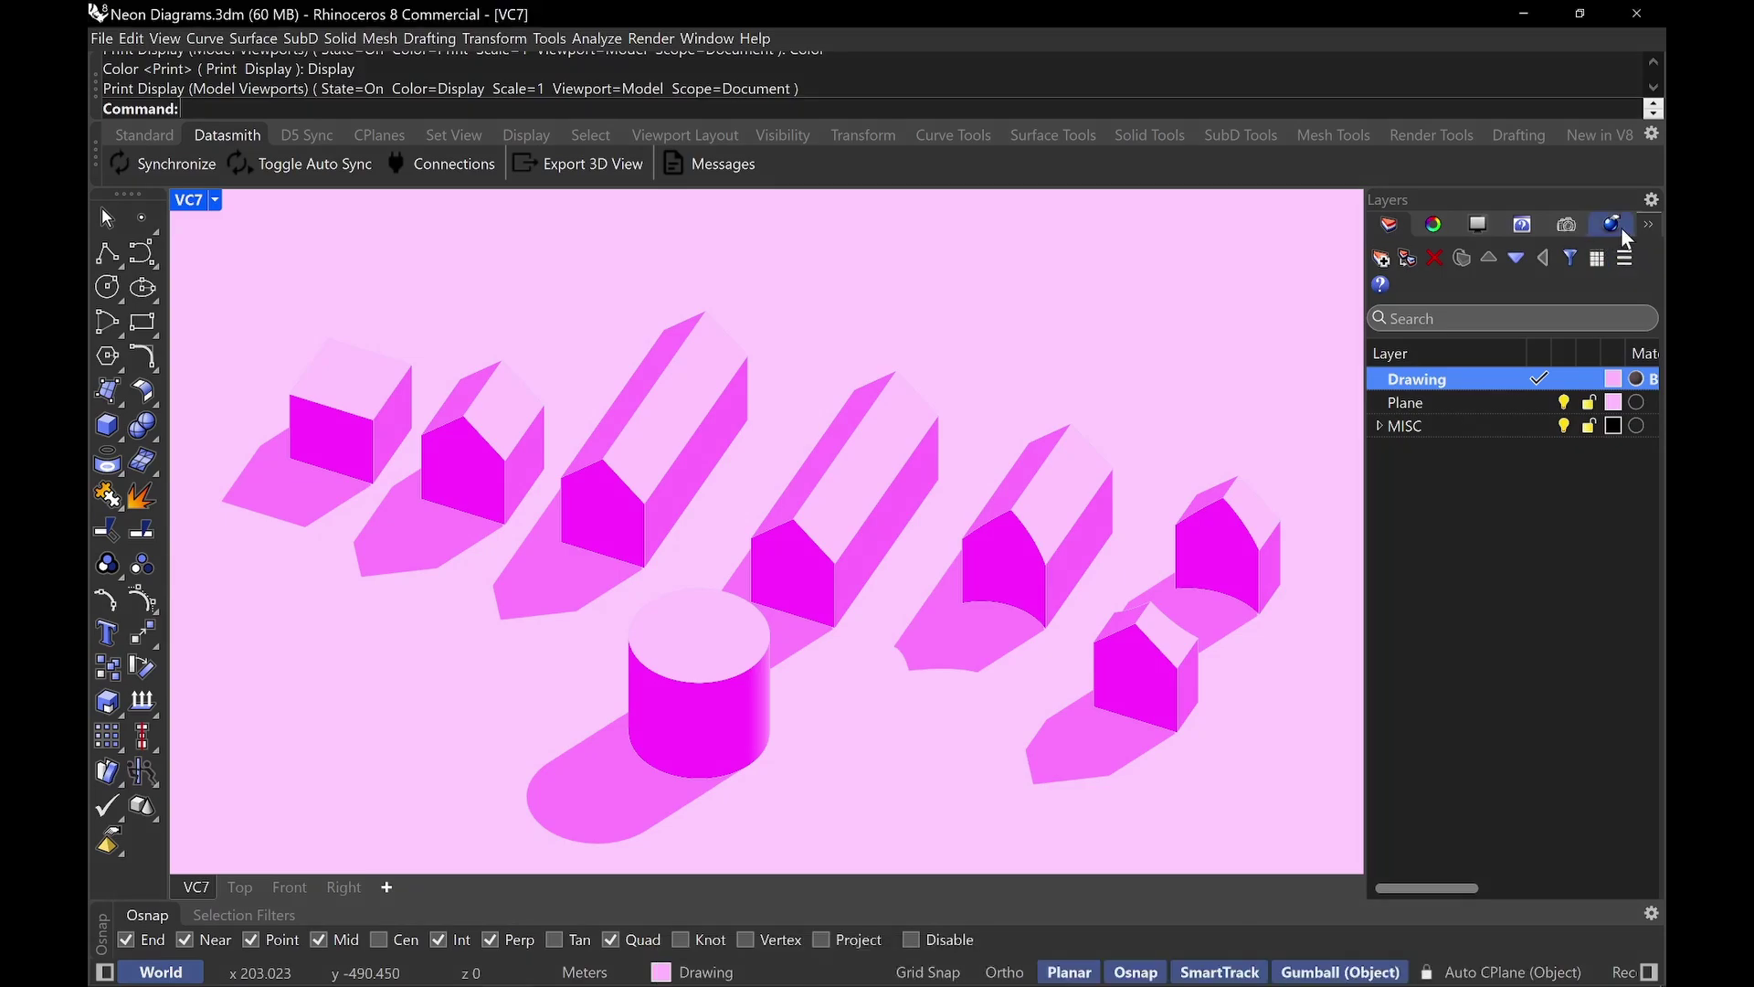
click(1614, 224)
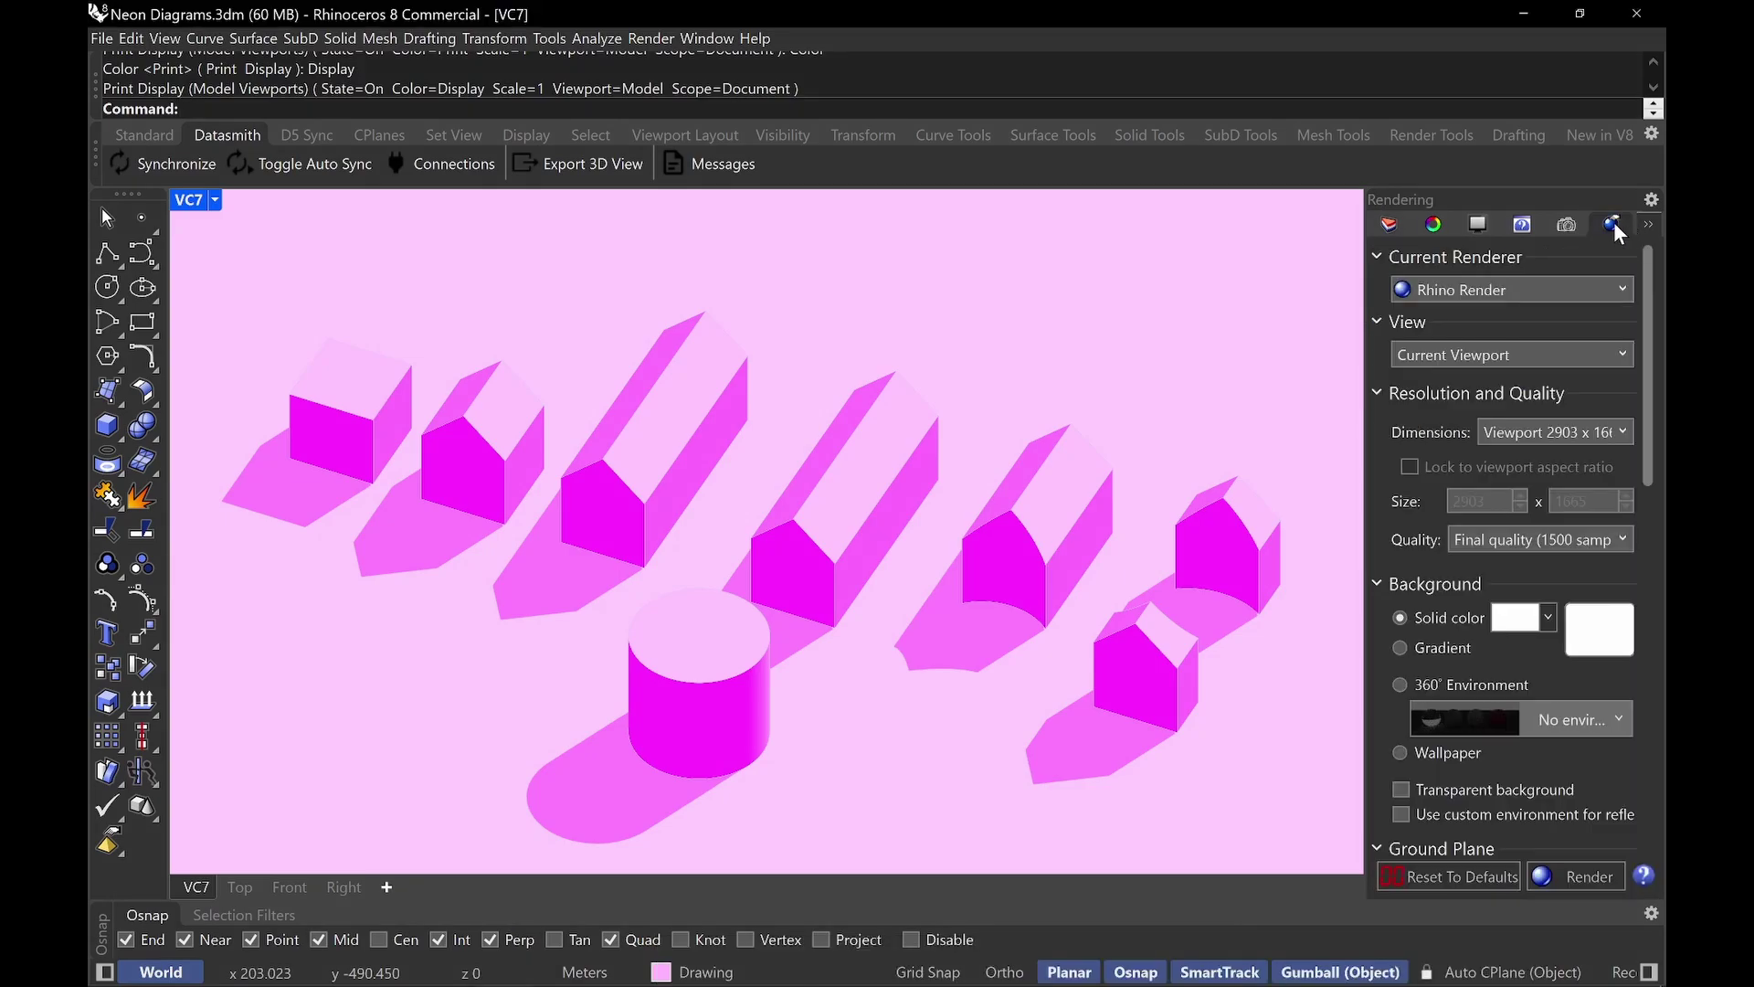
right_click(1627, 223)
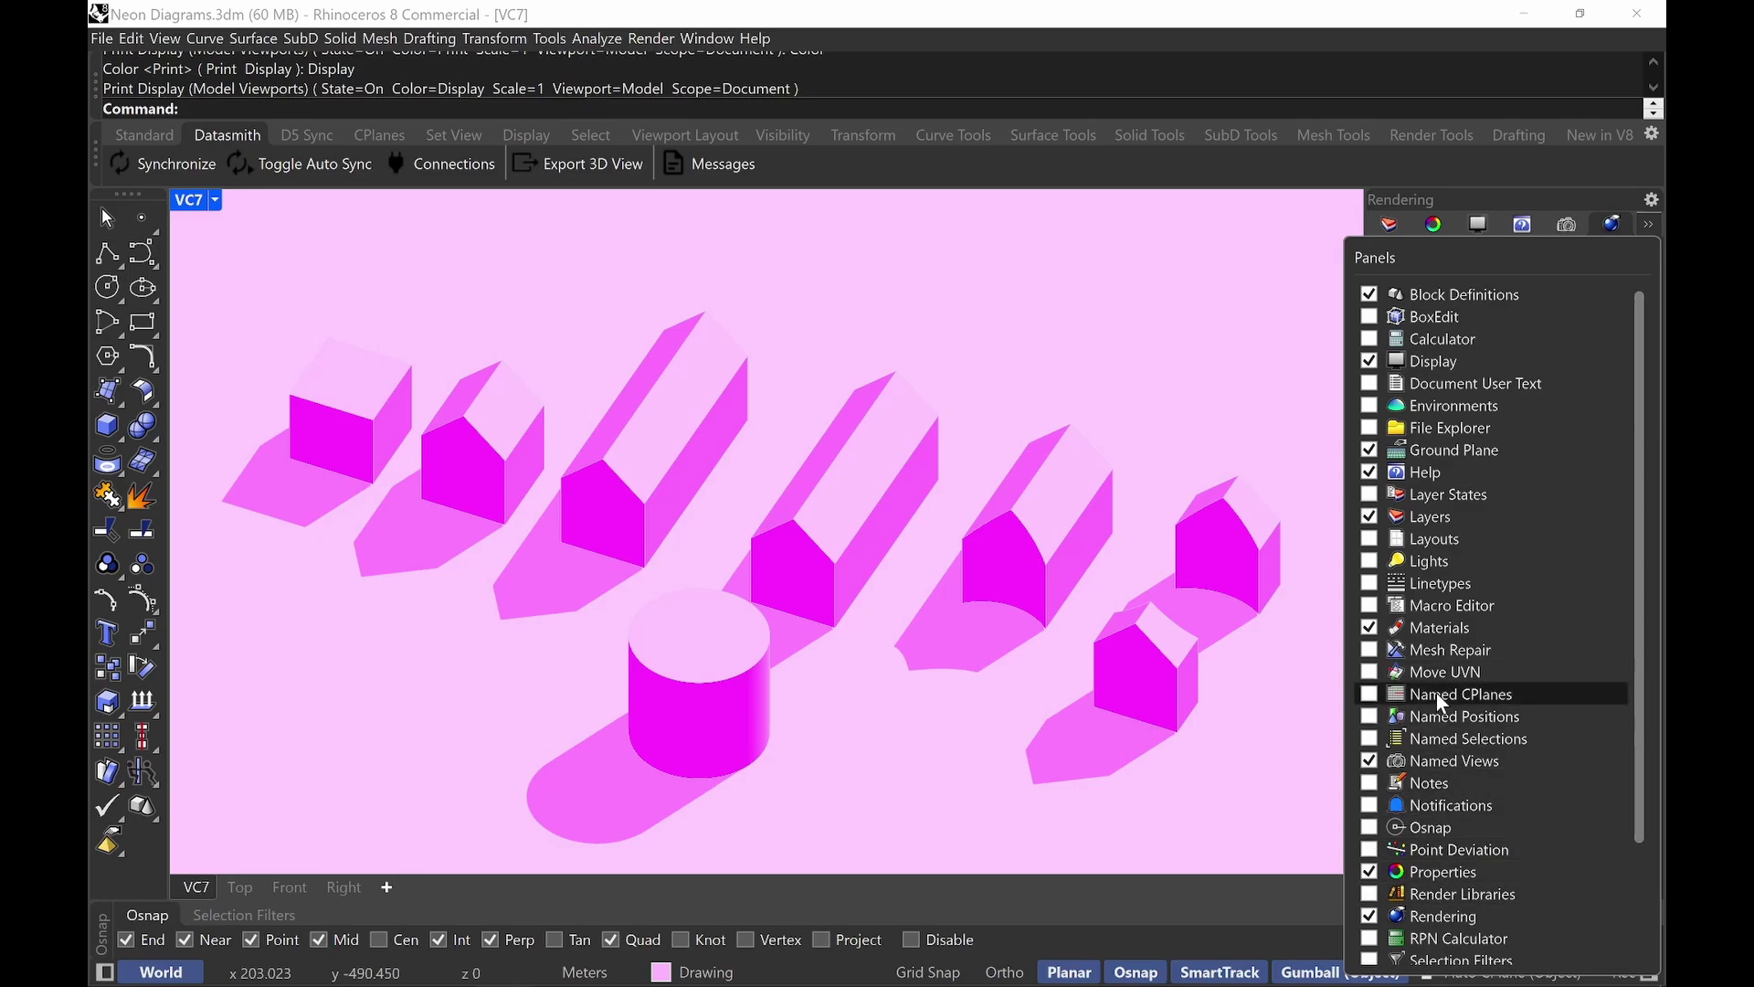
click(1570, 145)
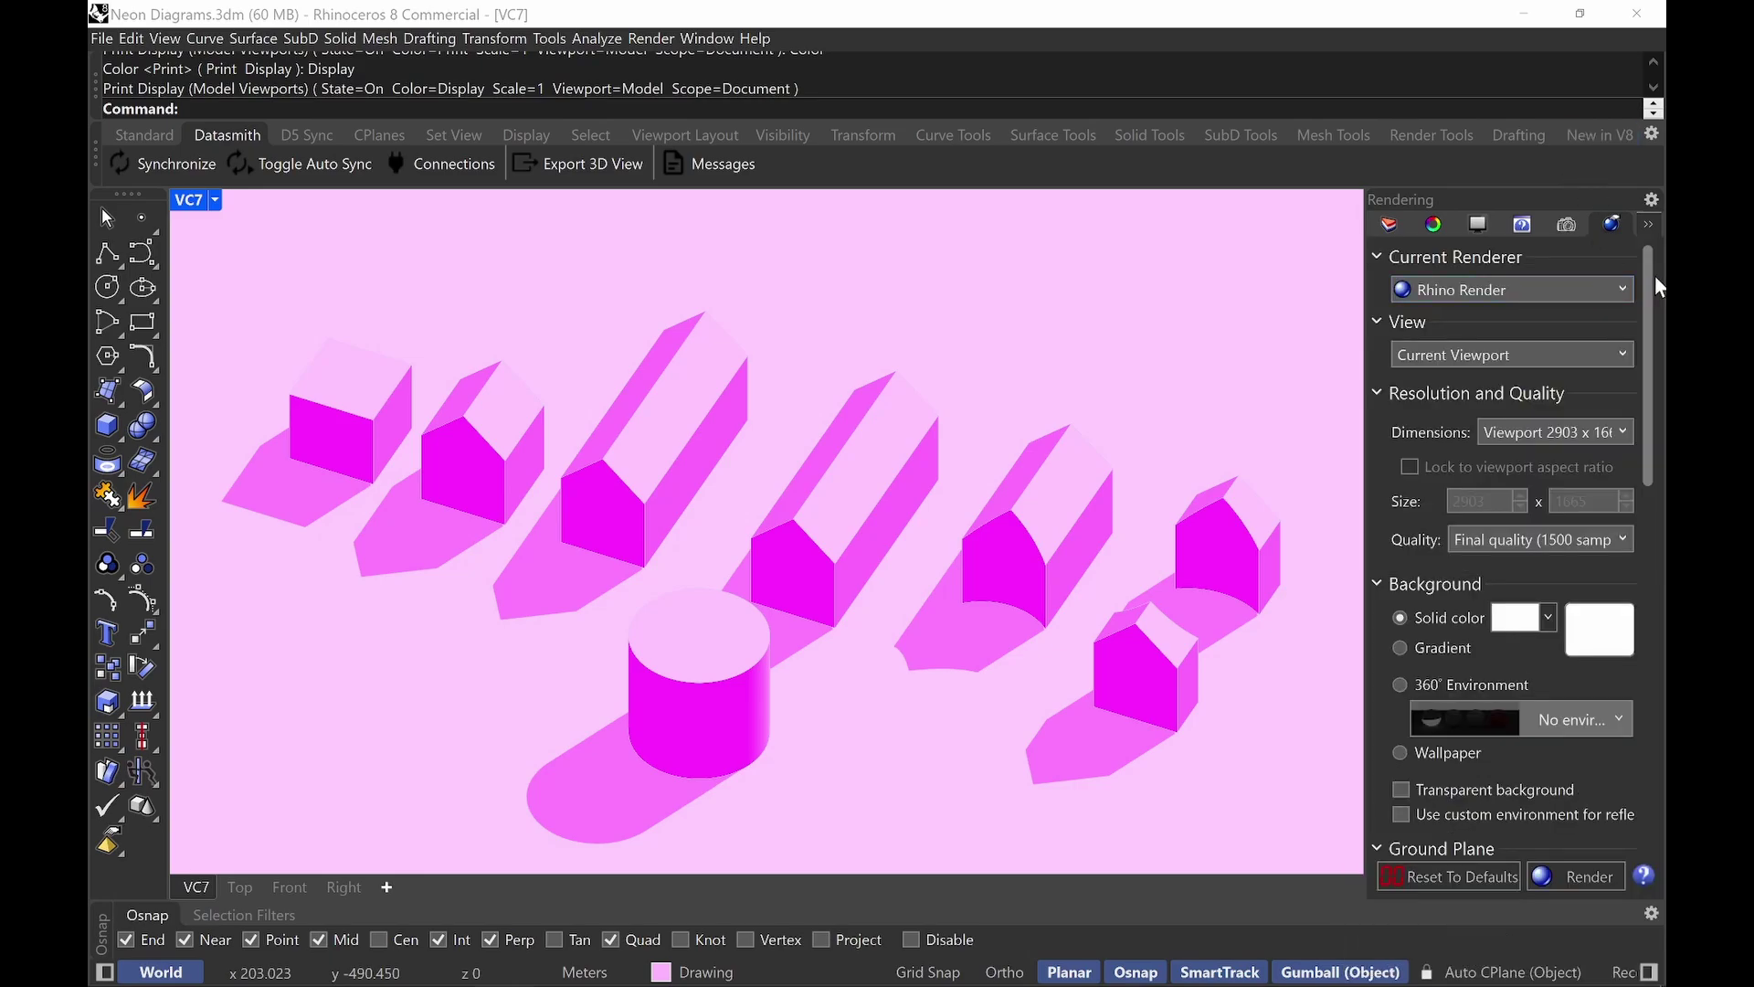
drag(1655, 340, 1648, 498)
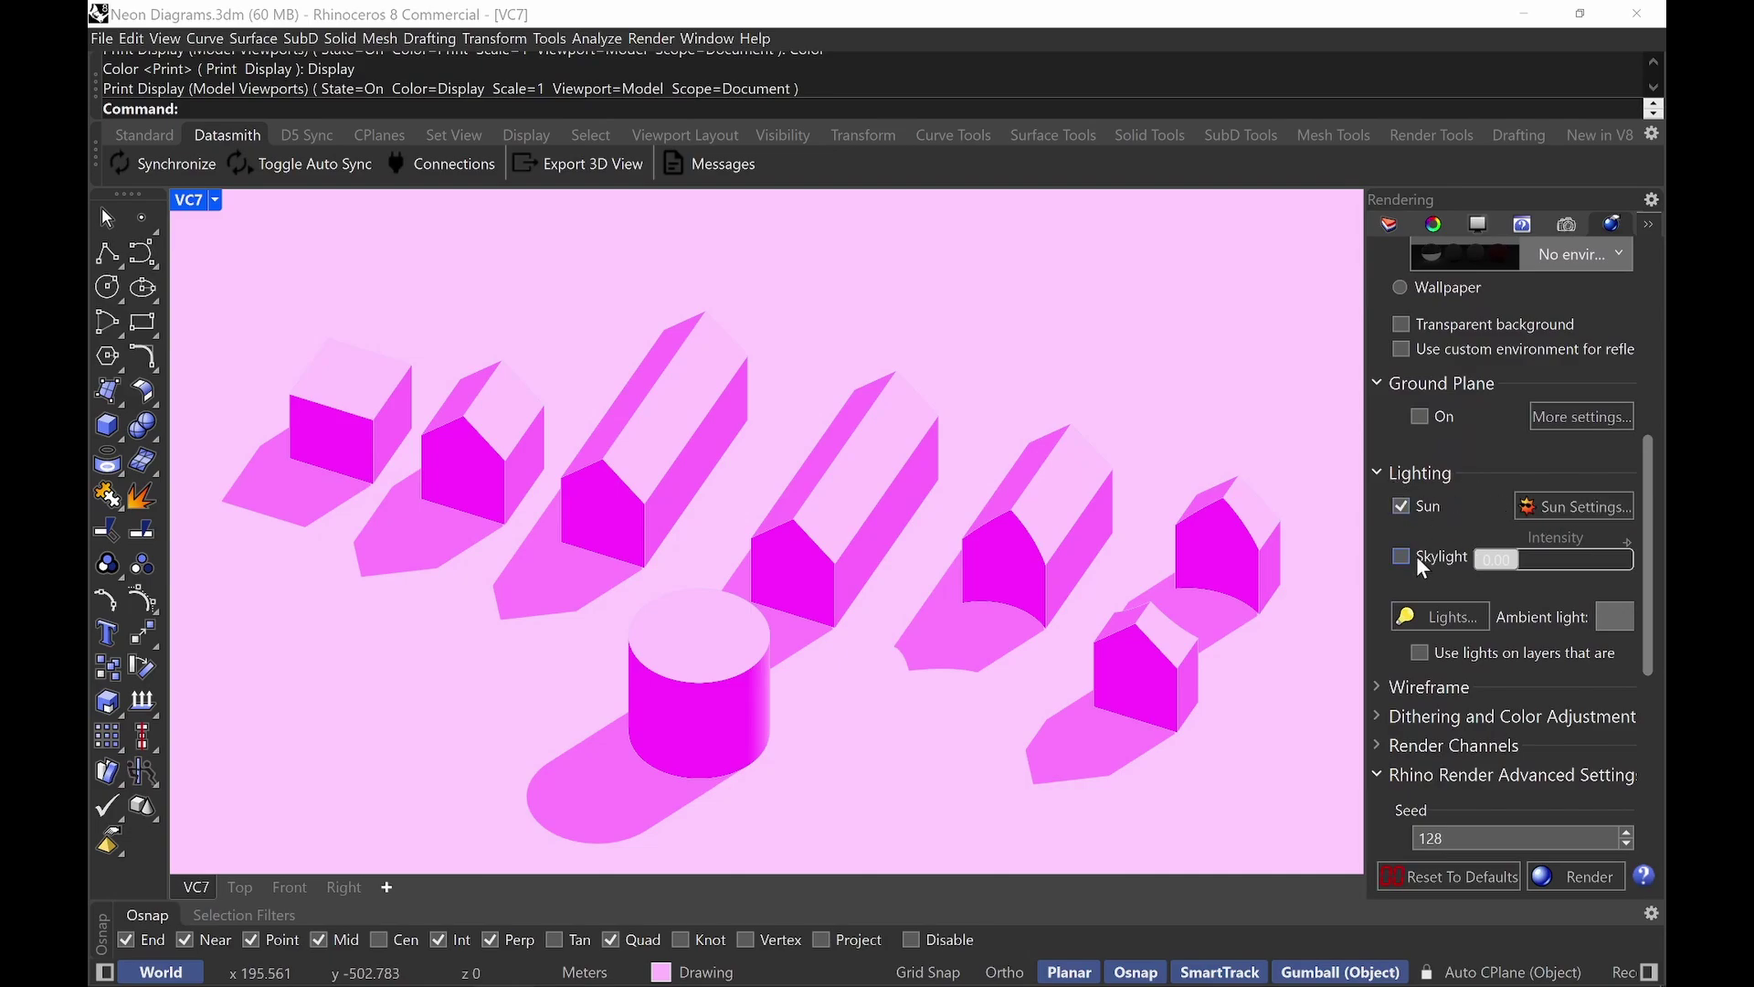
click(1571, 511)
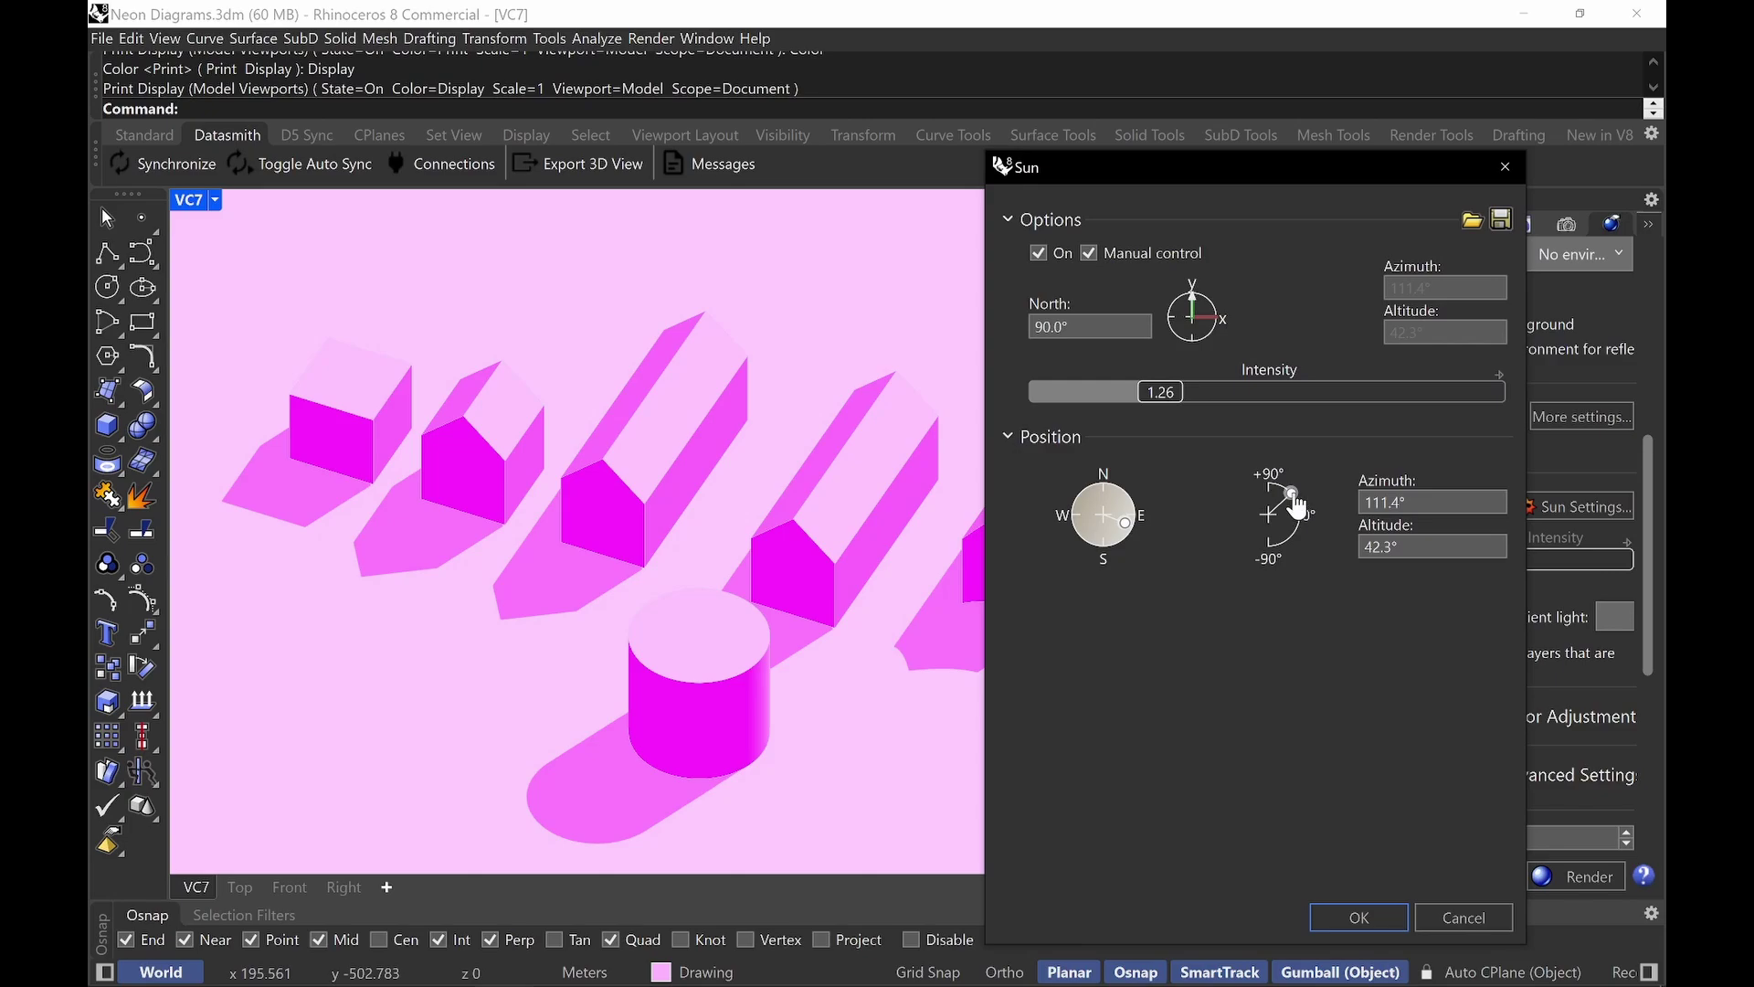
Try different sun azimuths and altitudes, ending at azimuth 120.1° and altitude 45.8°, and discard the sun changes.
drag(1294, 498, 1302, 506)
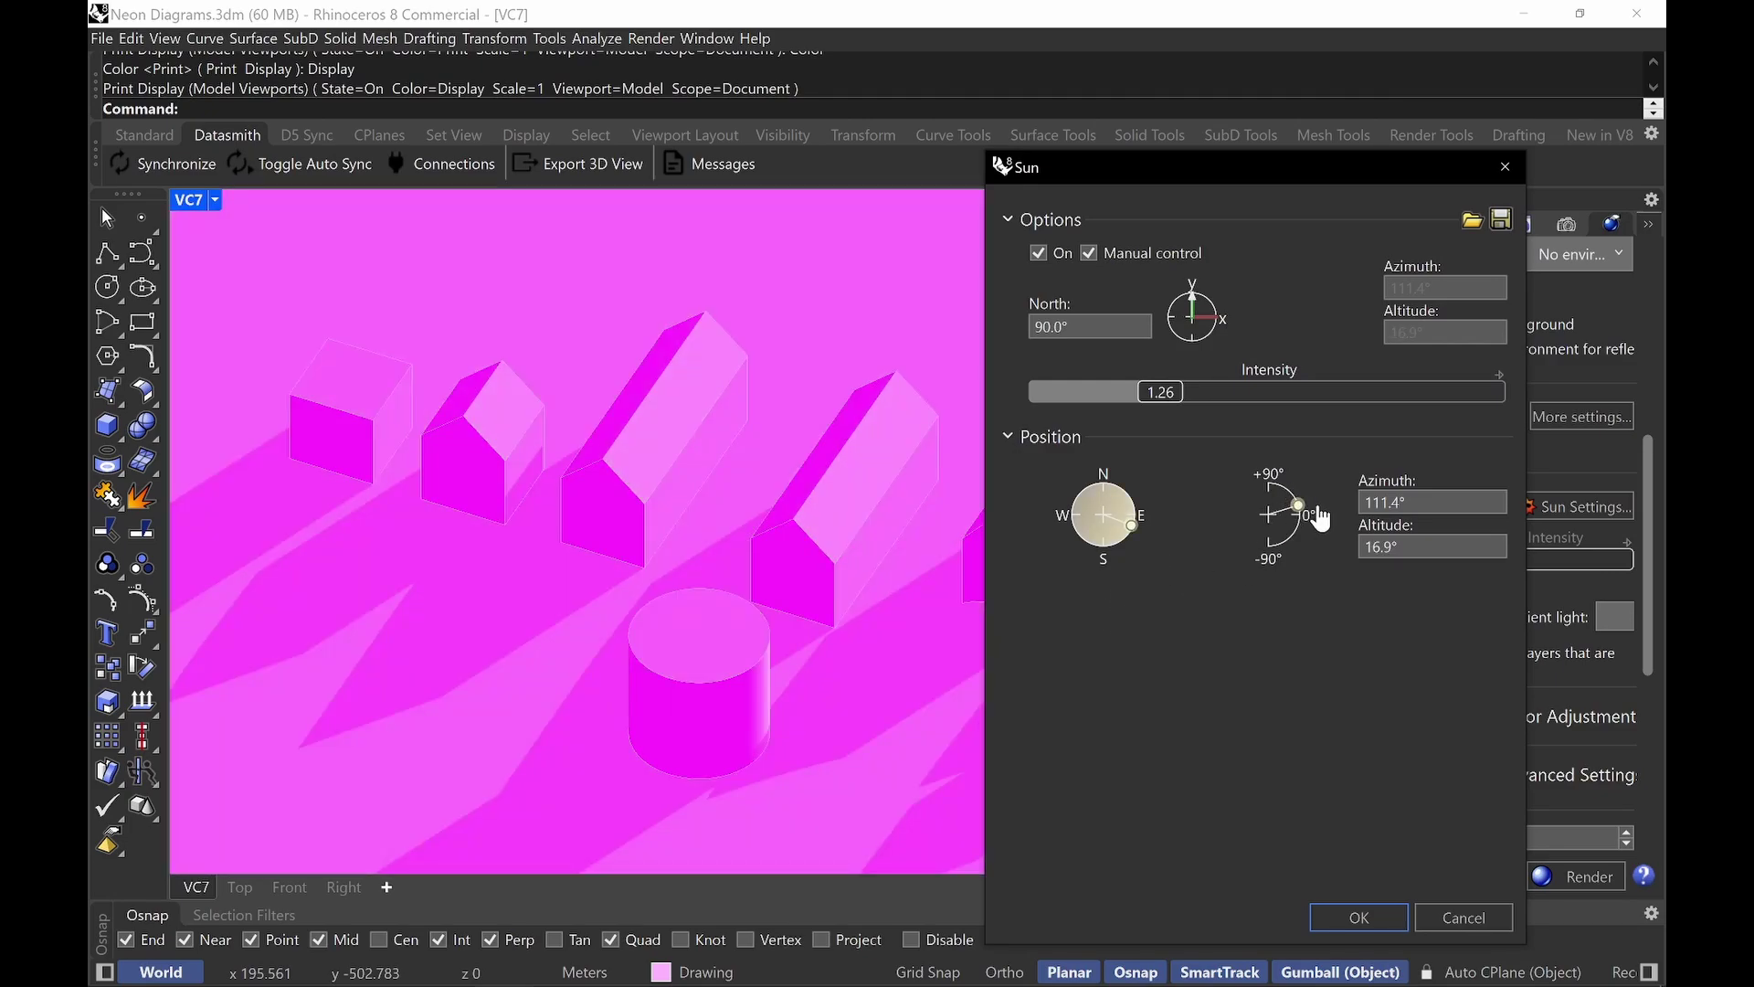
drag(1131, 534, 1074, 546)
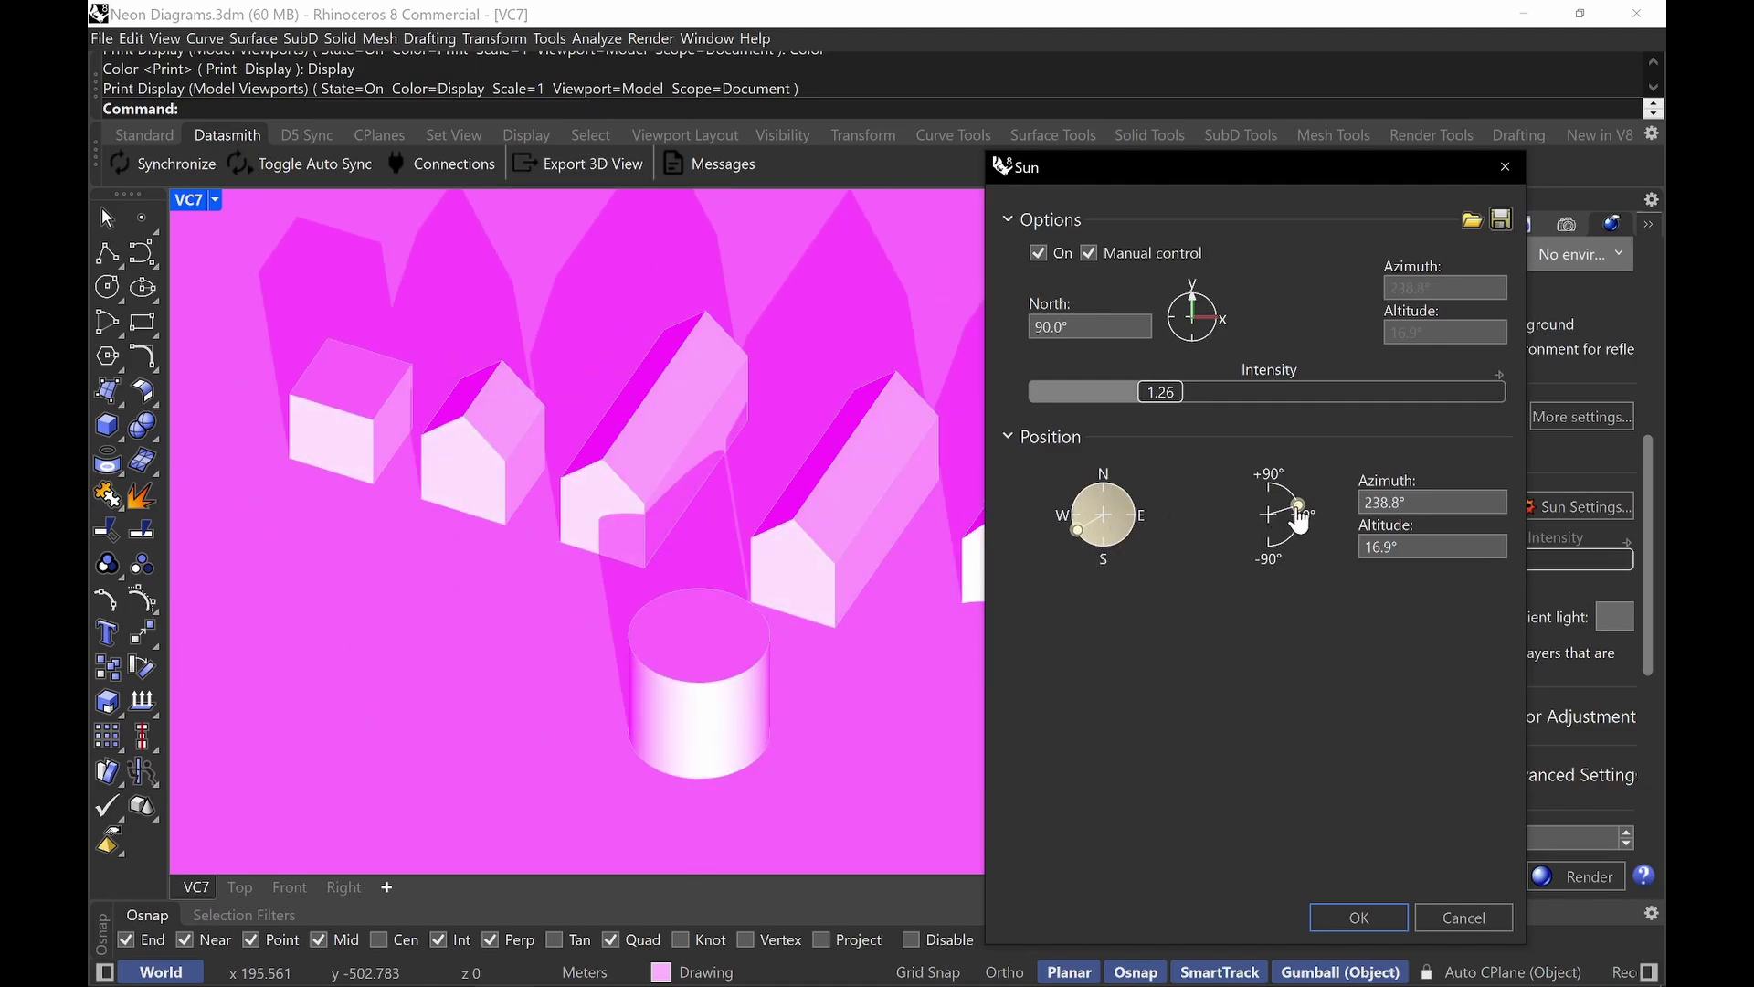
drag(1298, 508, 1298, 515)
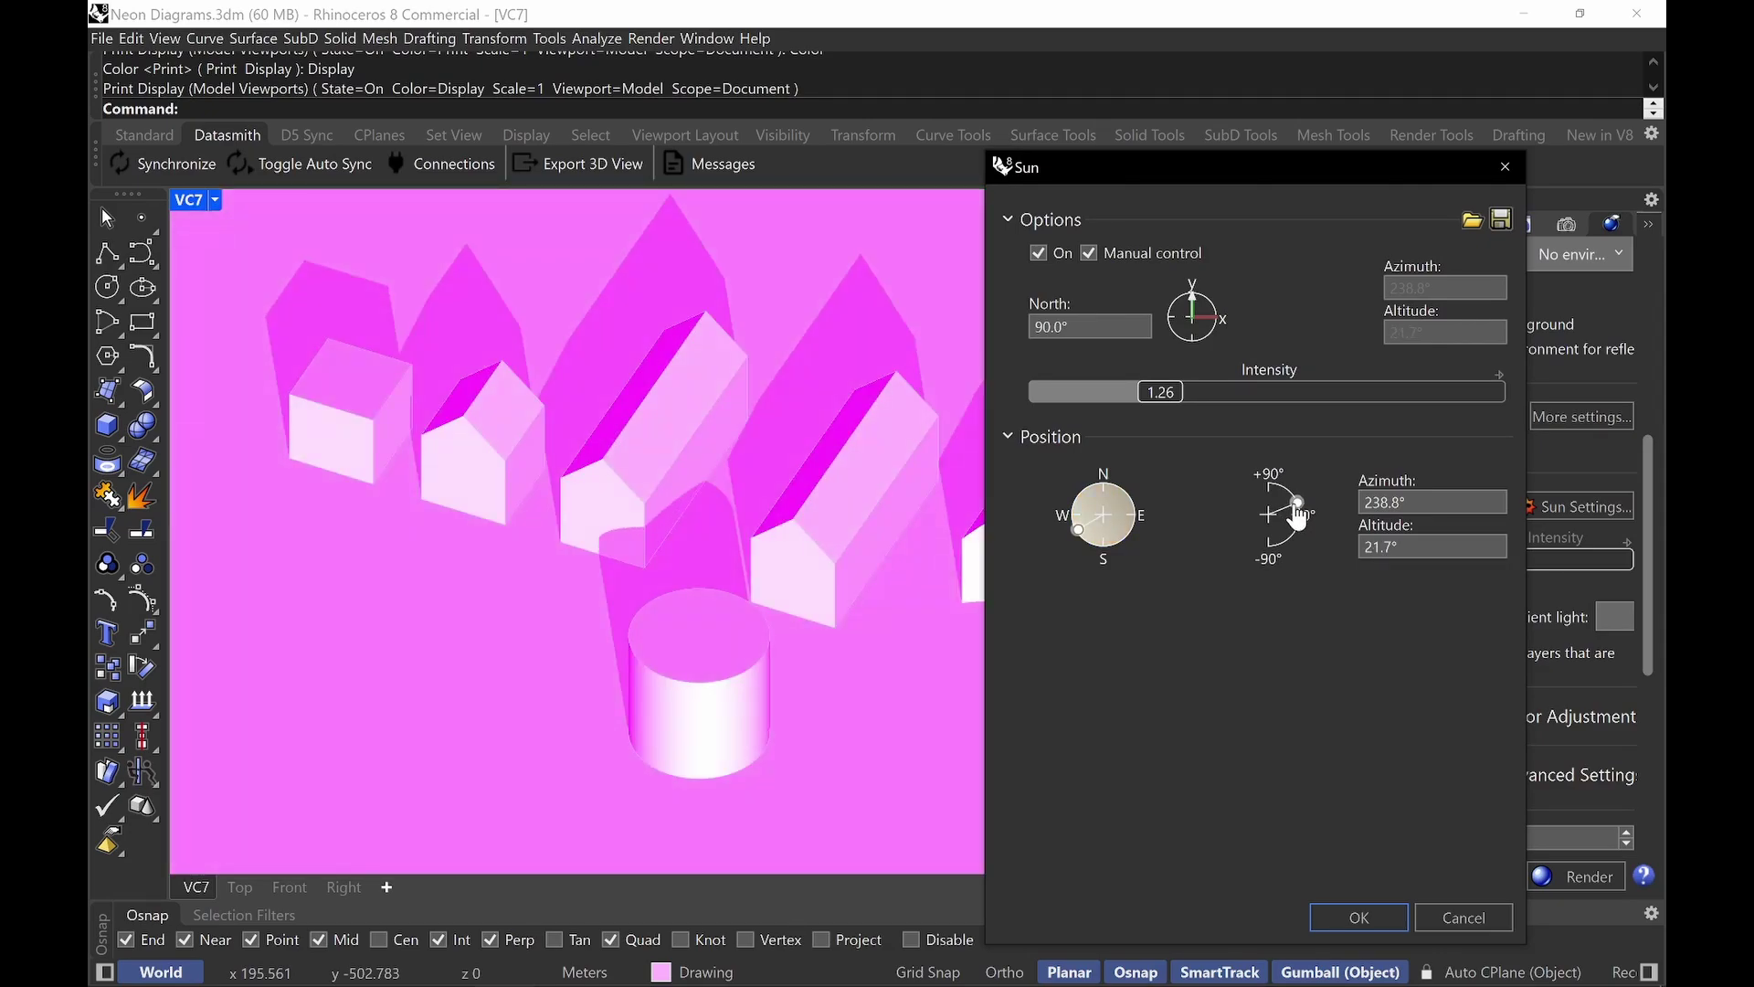
drag(1078, 539, 1166, 548)
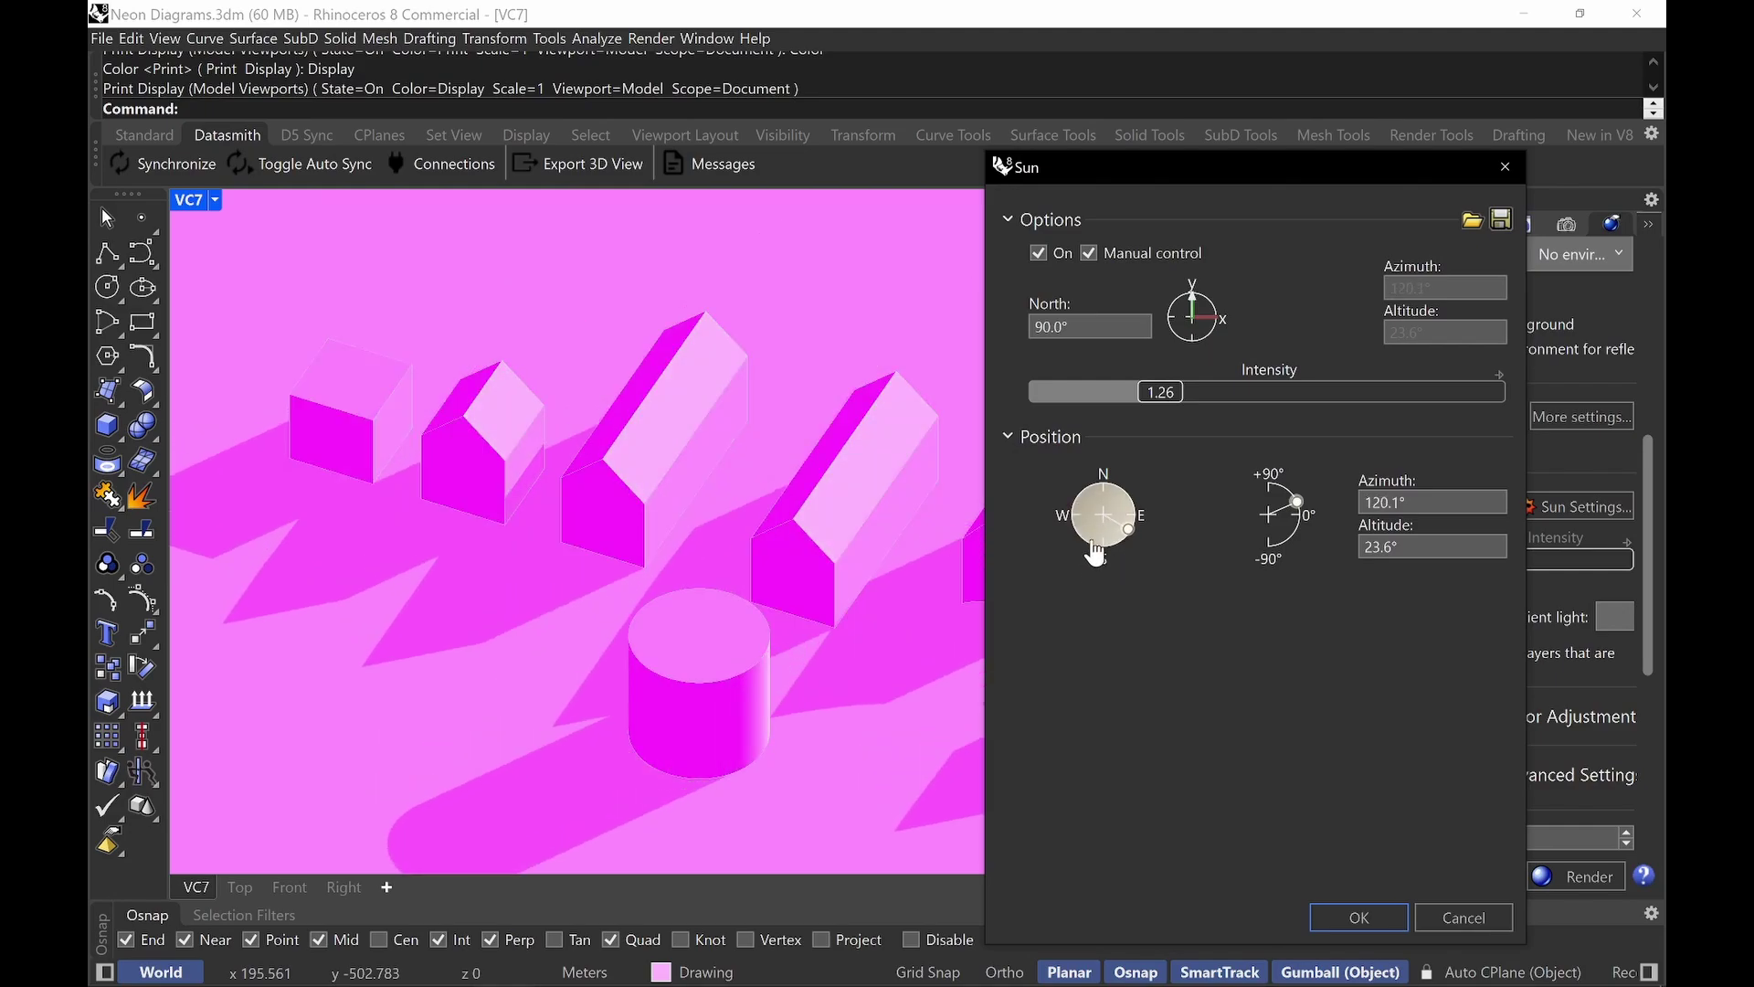
drag(1302, 516, 1295, 505)
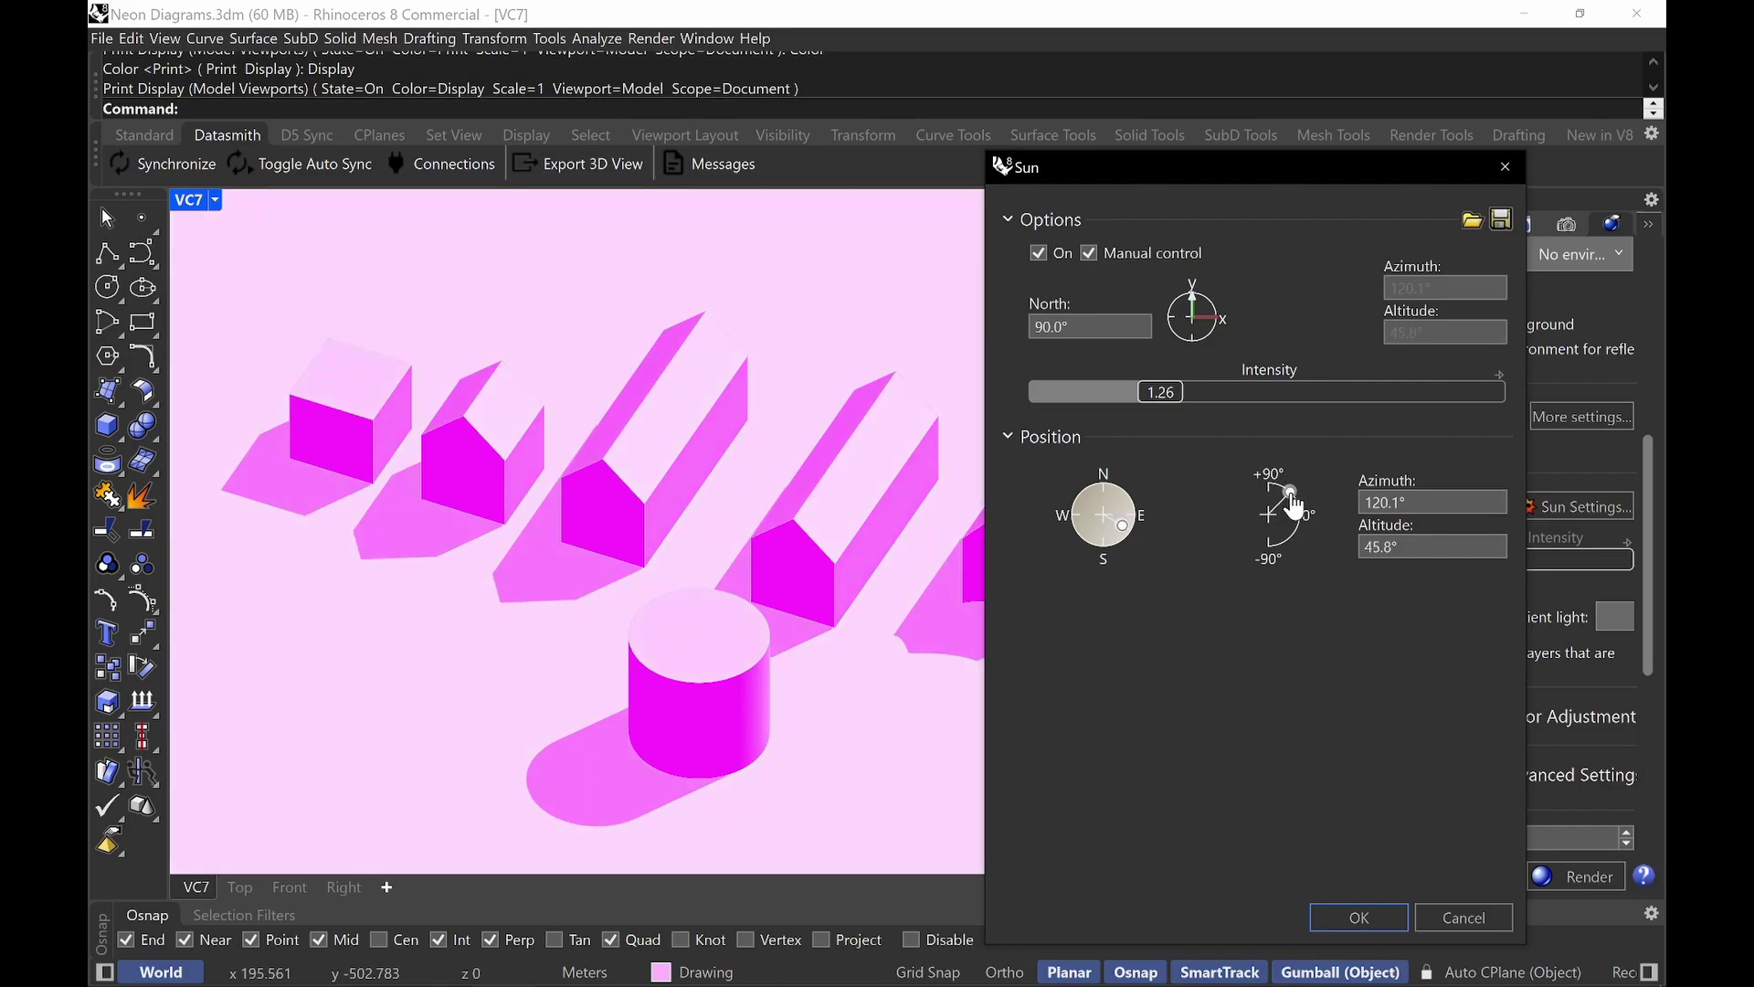
click(1490, 916)
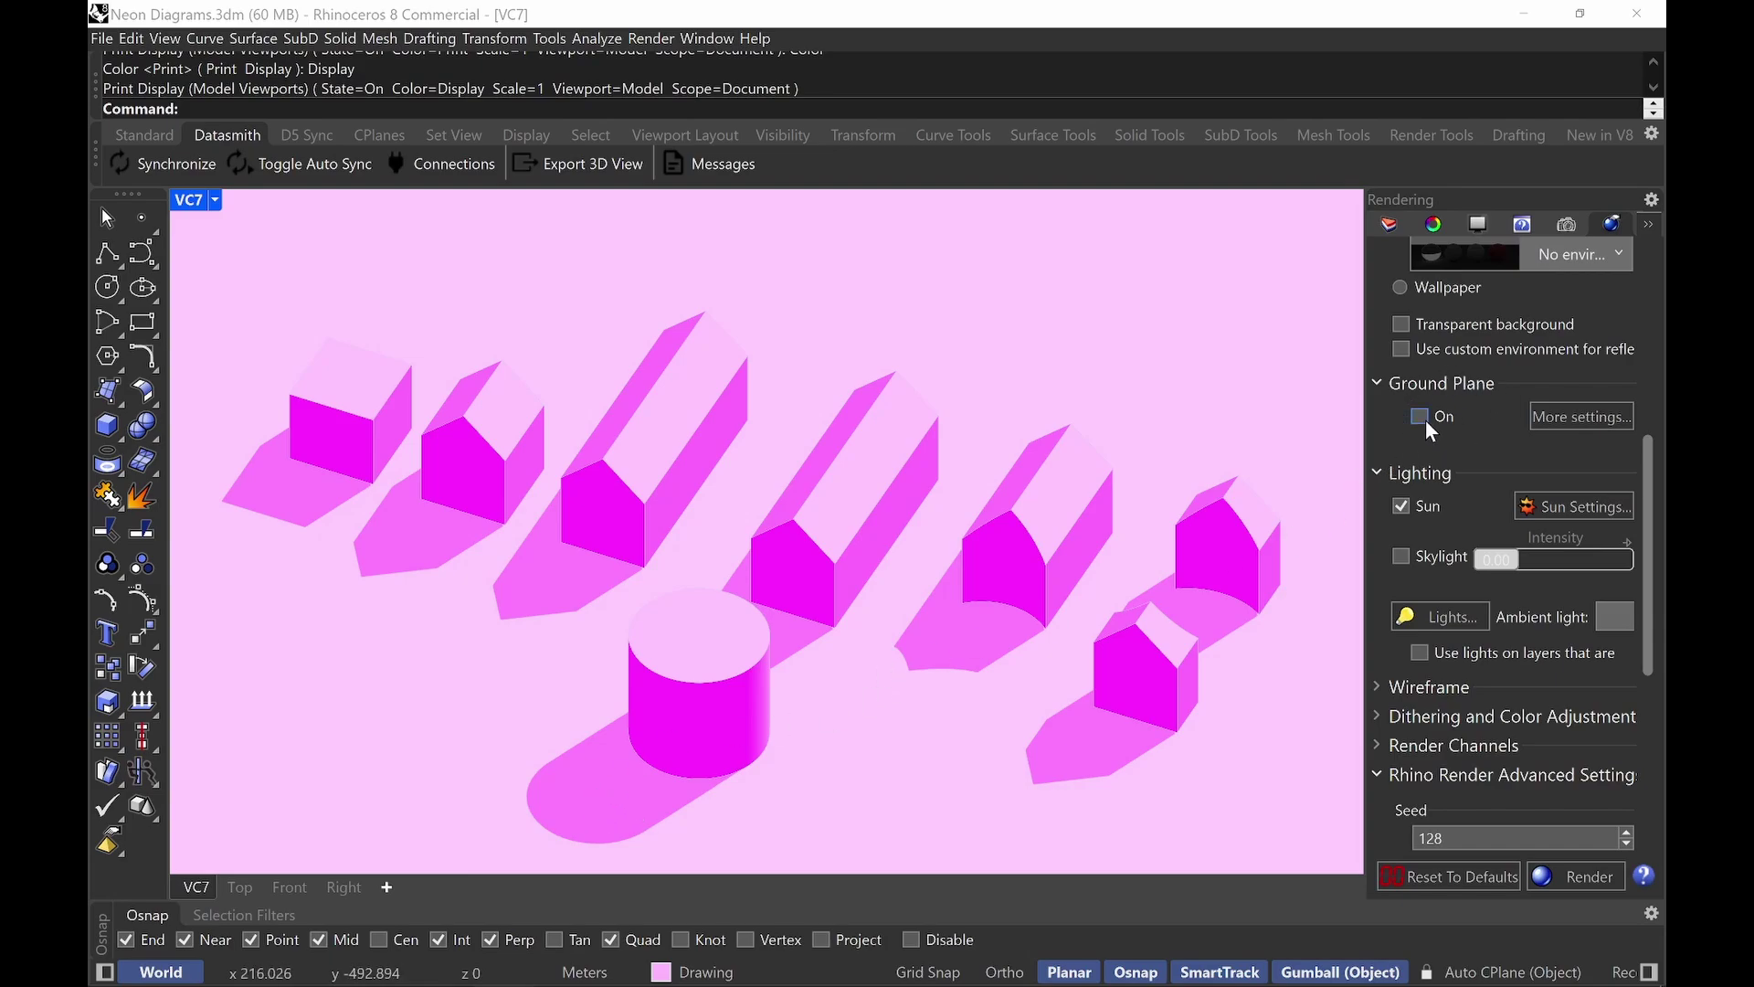
click(1396, 228)
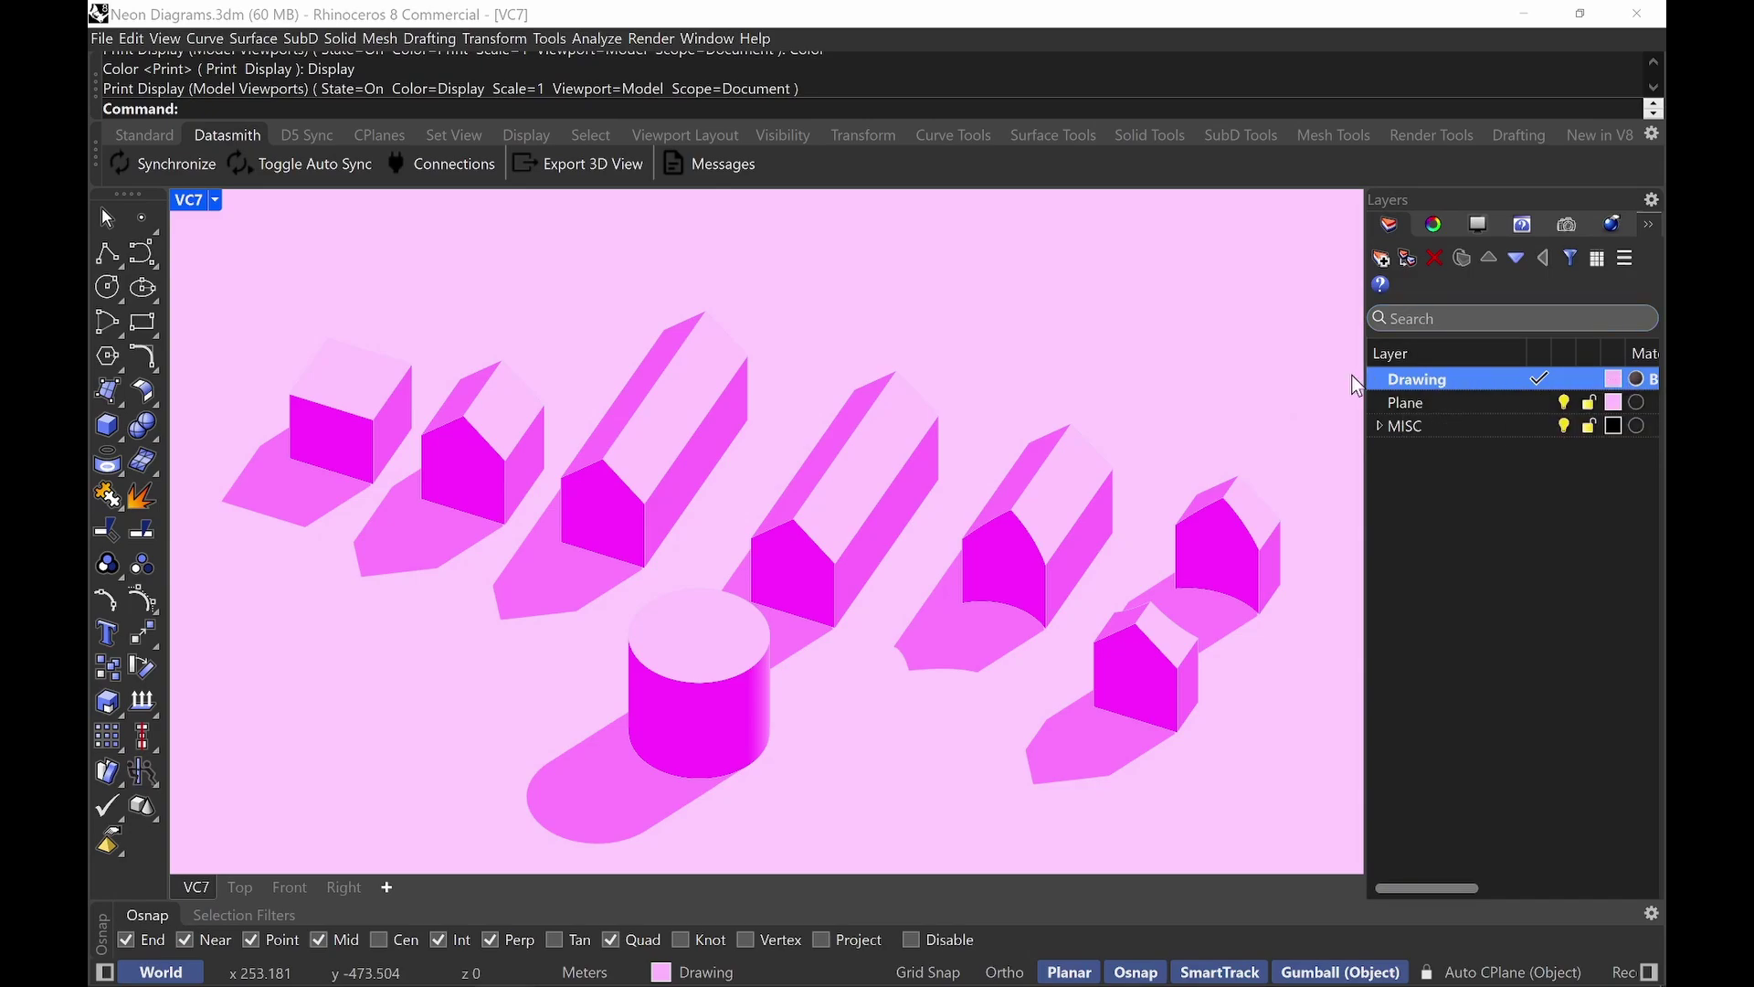
click(1614, 226)
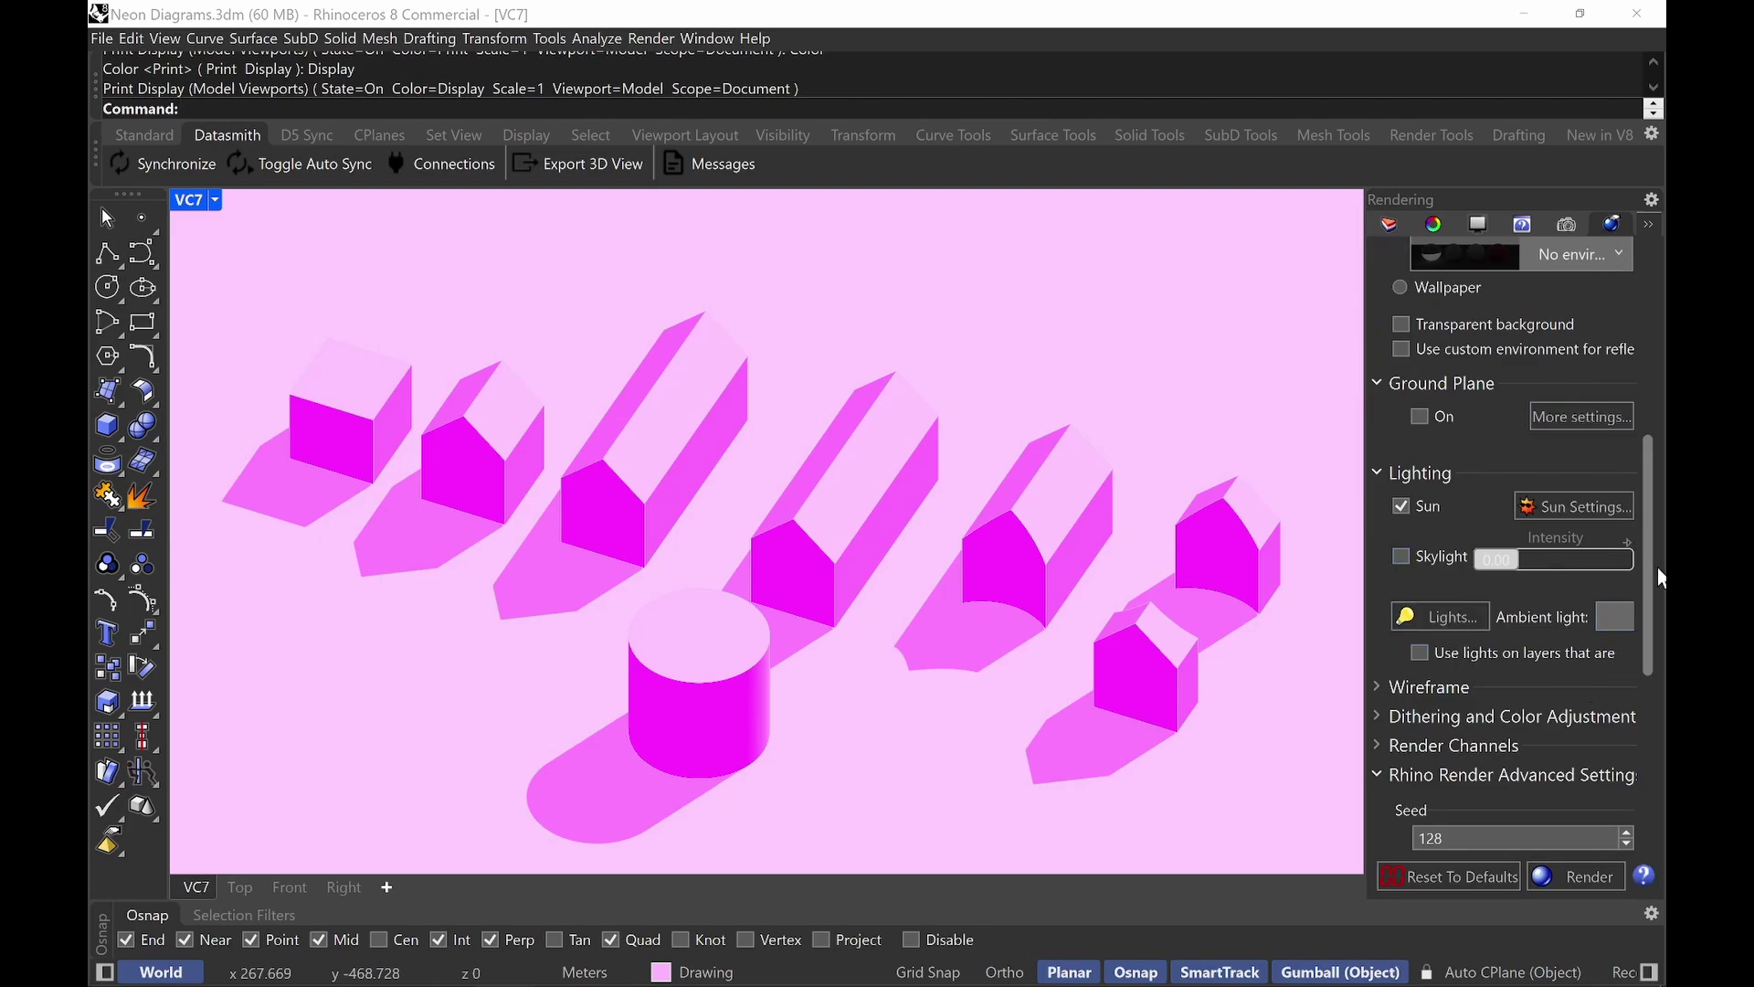
drag(1652, 612, 1389, 526)
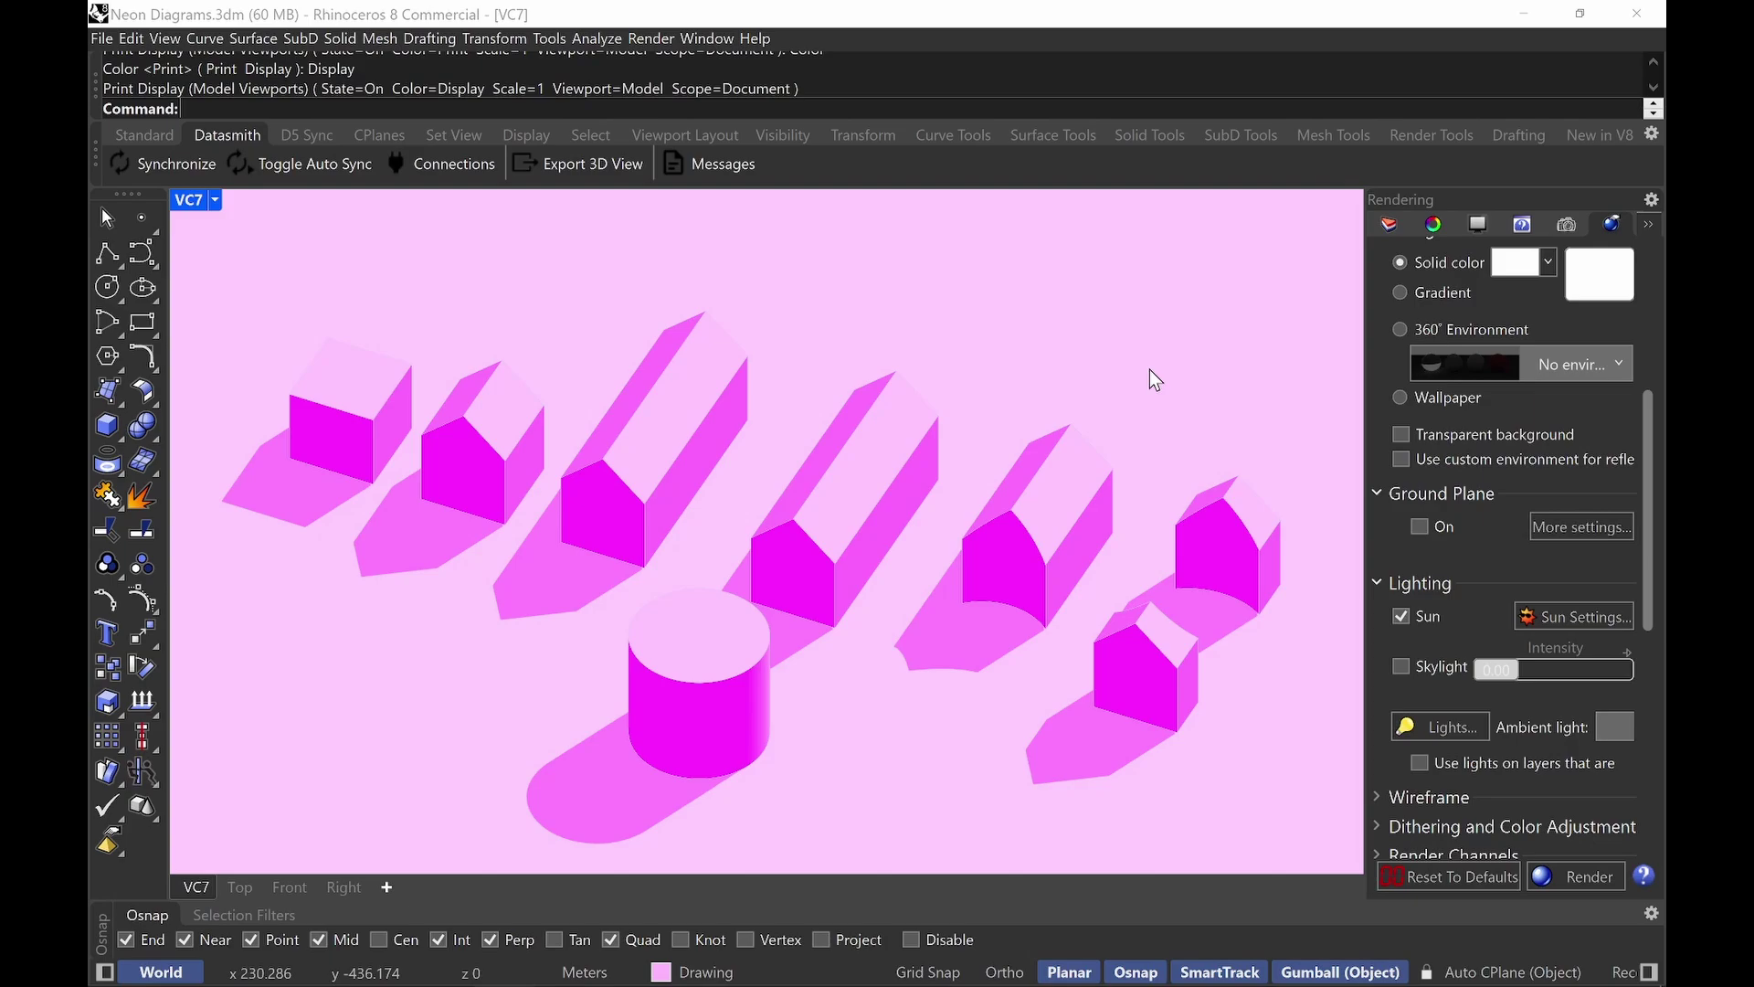
Set up a ViewCaptureToFile of the VC7 view at a custom width of 4000 pixels and cancel the capture.
text(ViewCaptureToClipboard)
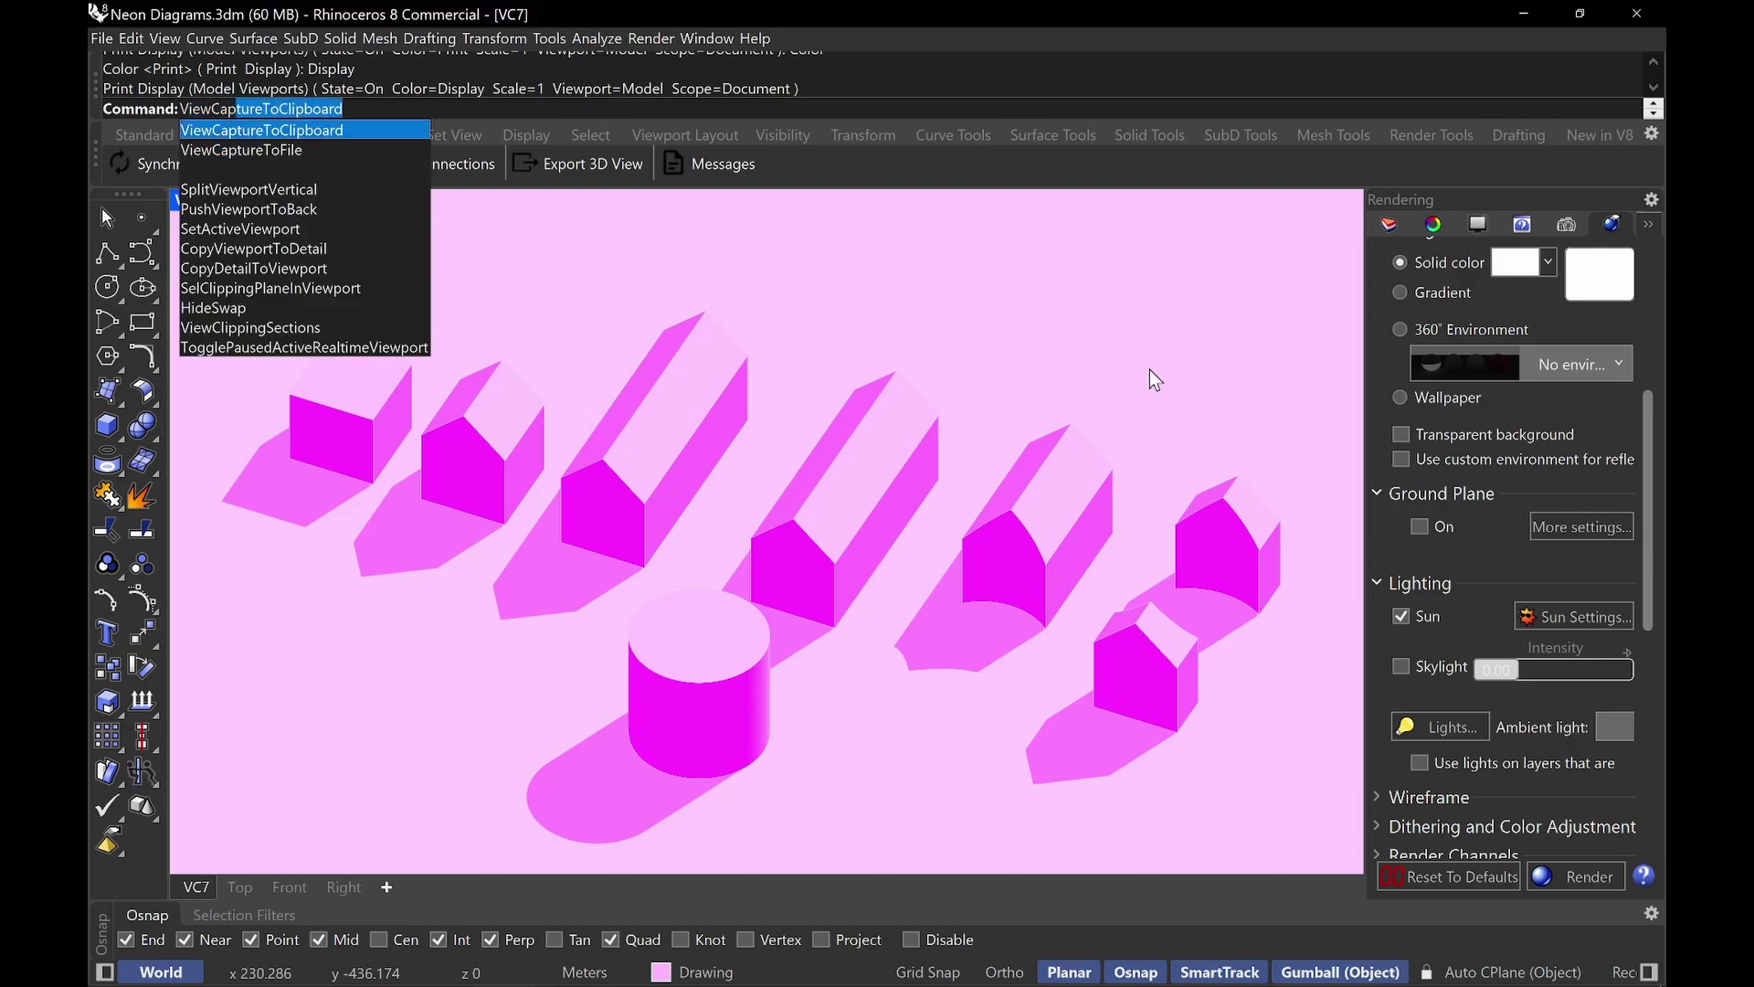
key(Down)
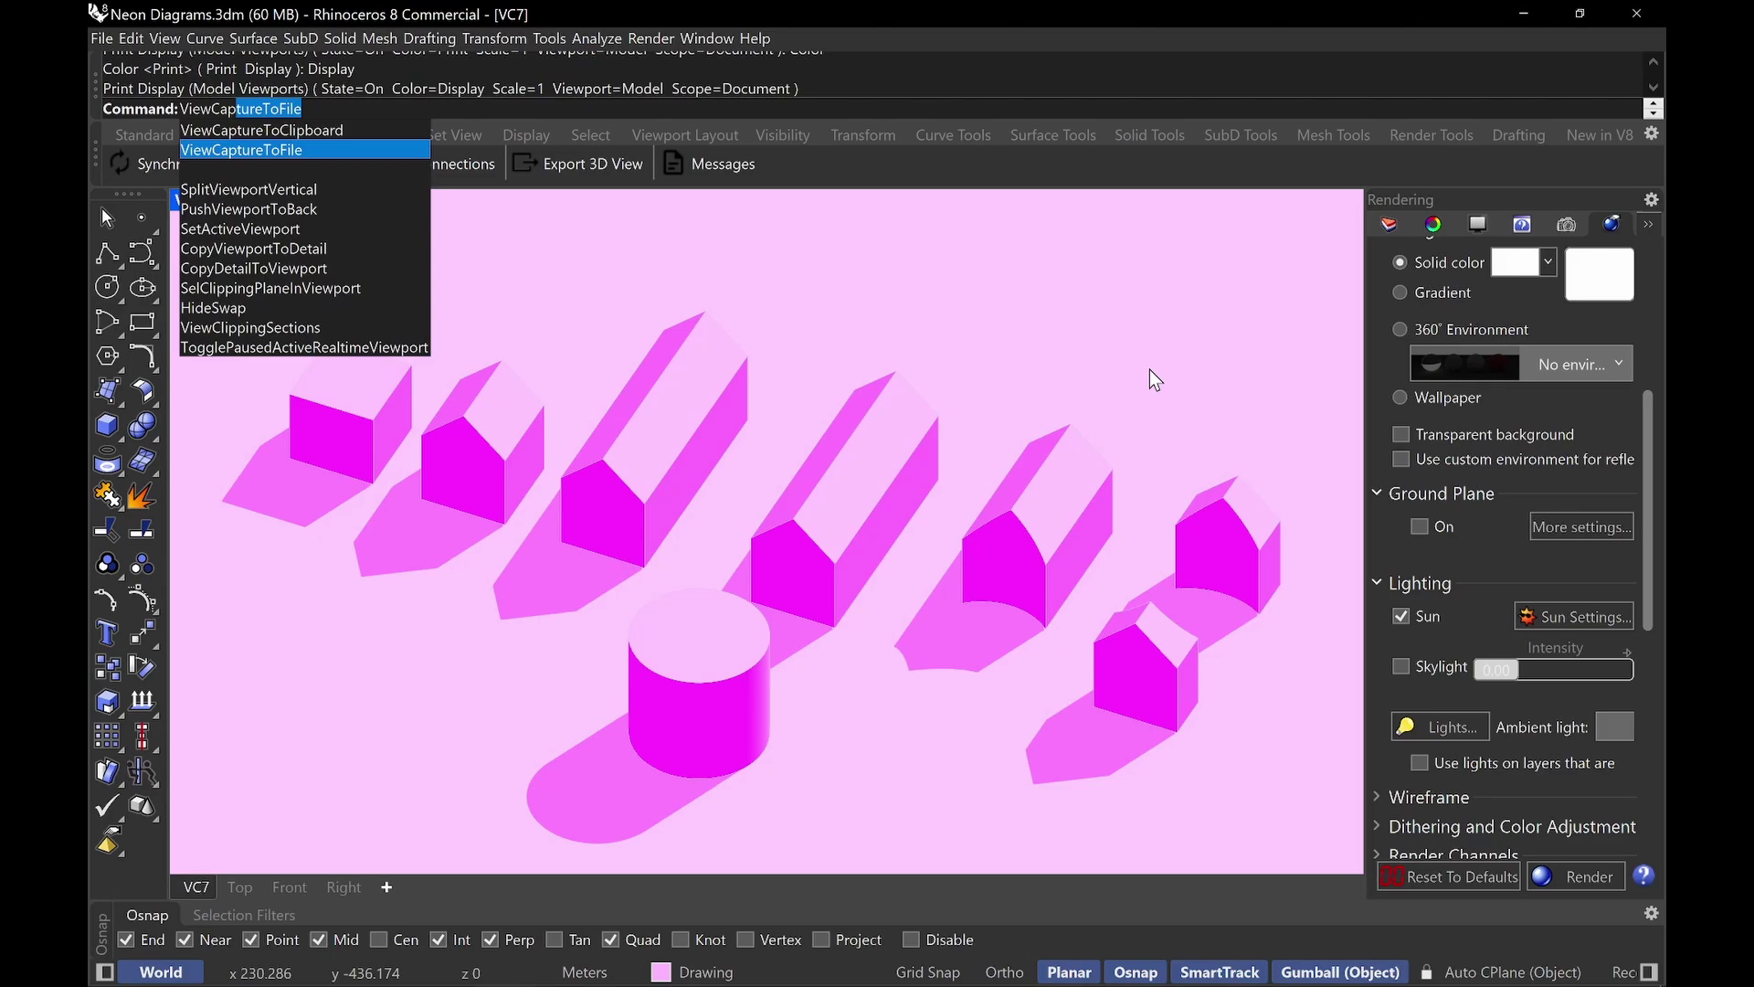
key(Return)
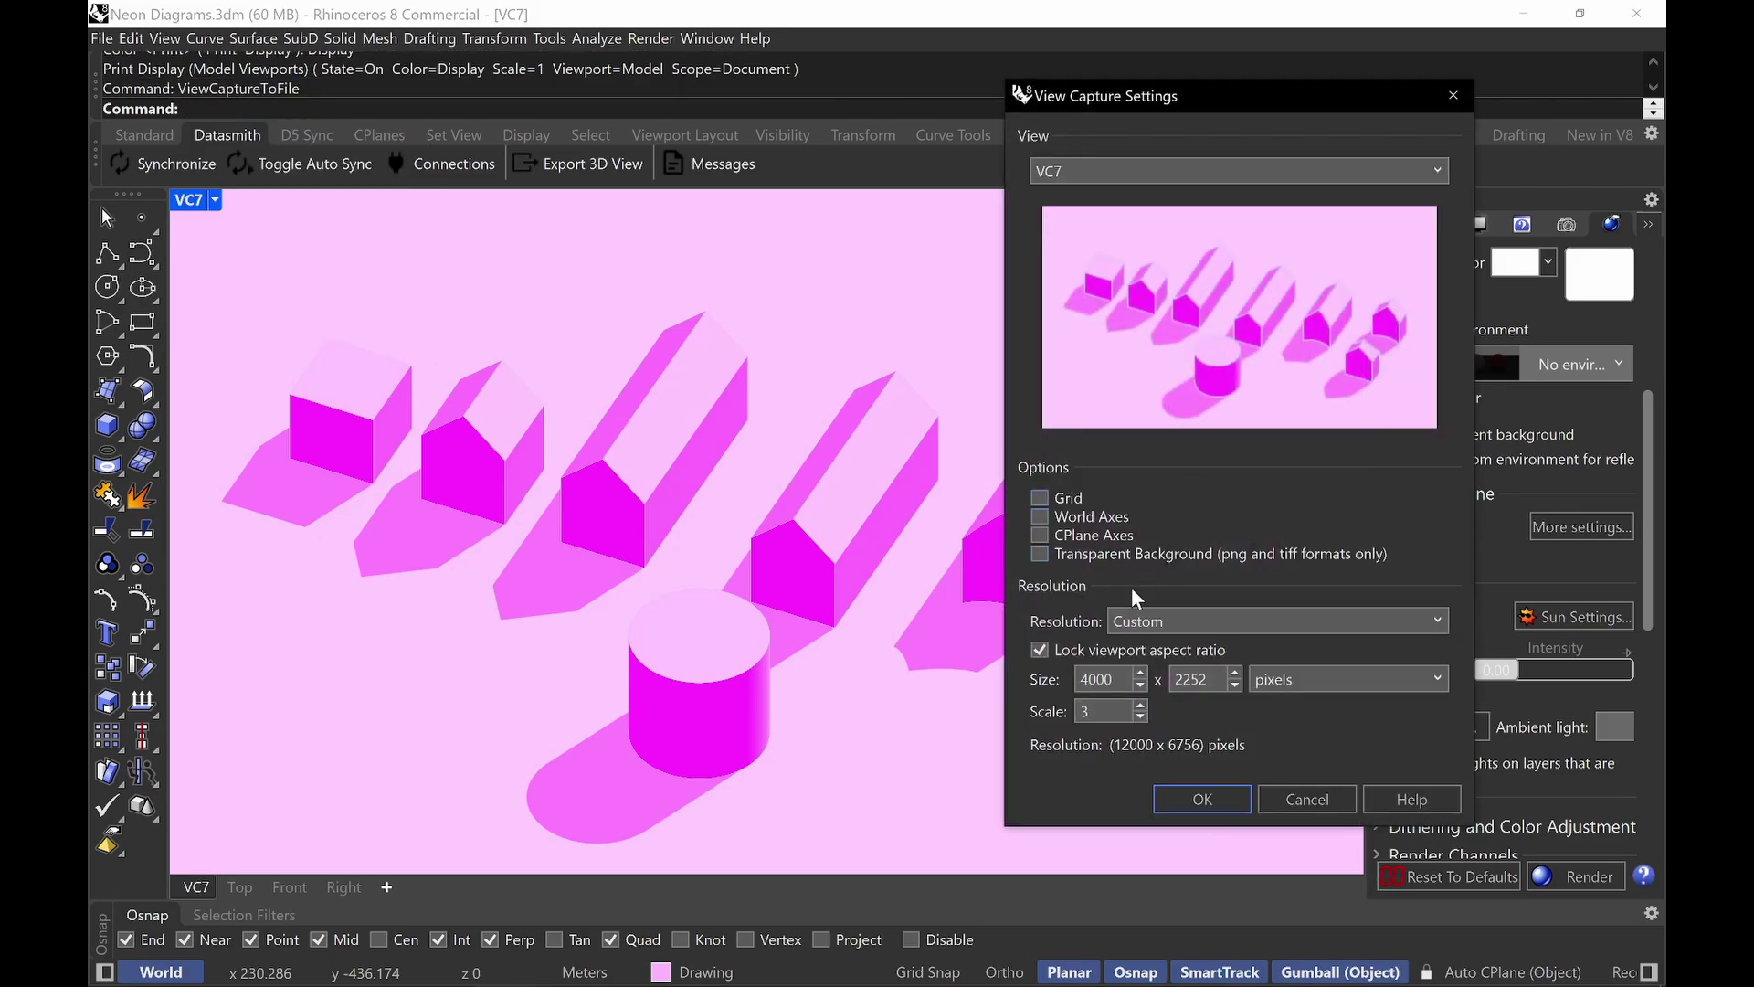
click(1124, 625)
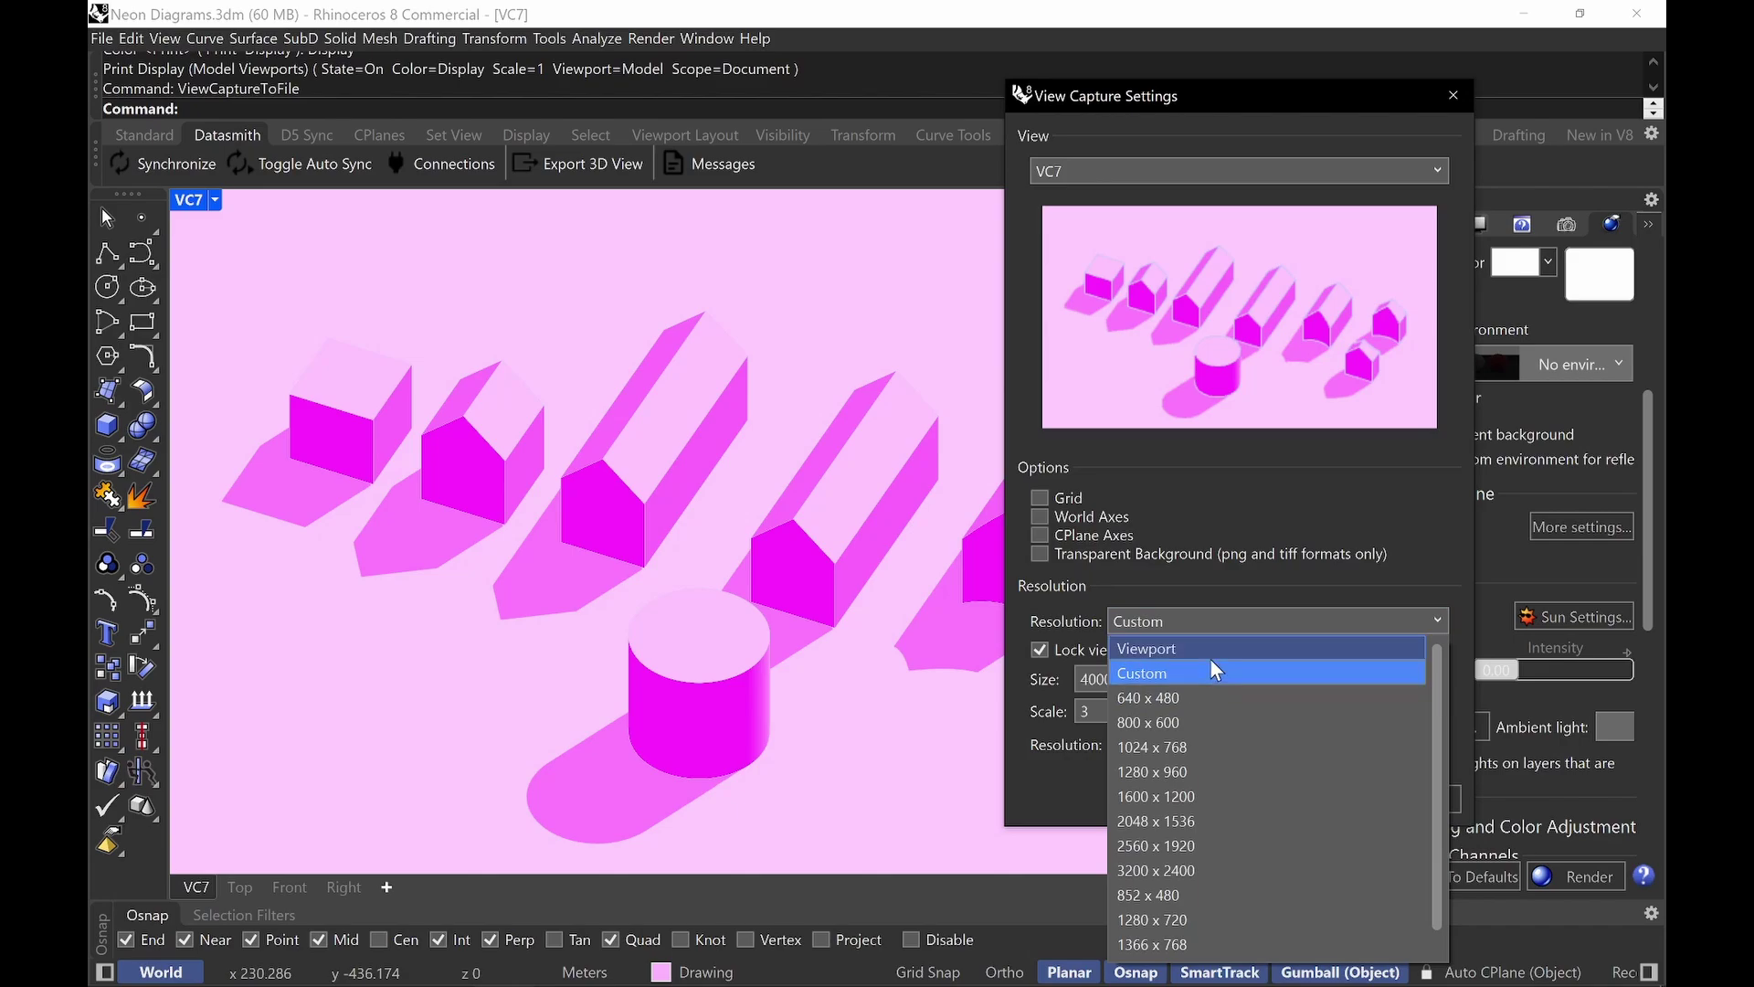
click(1199, 650)
click(1189, 626)
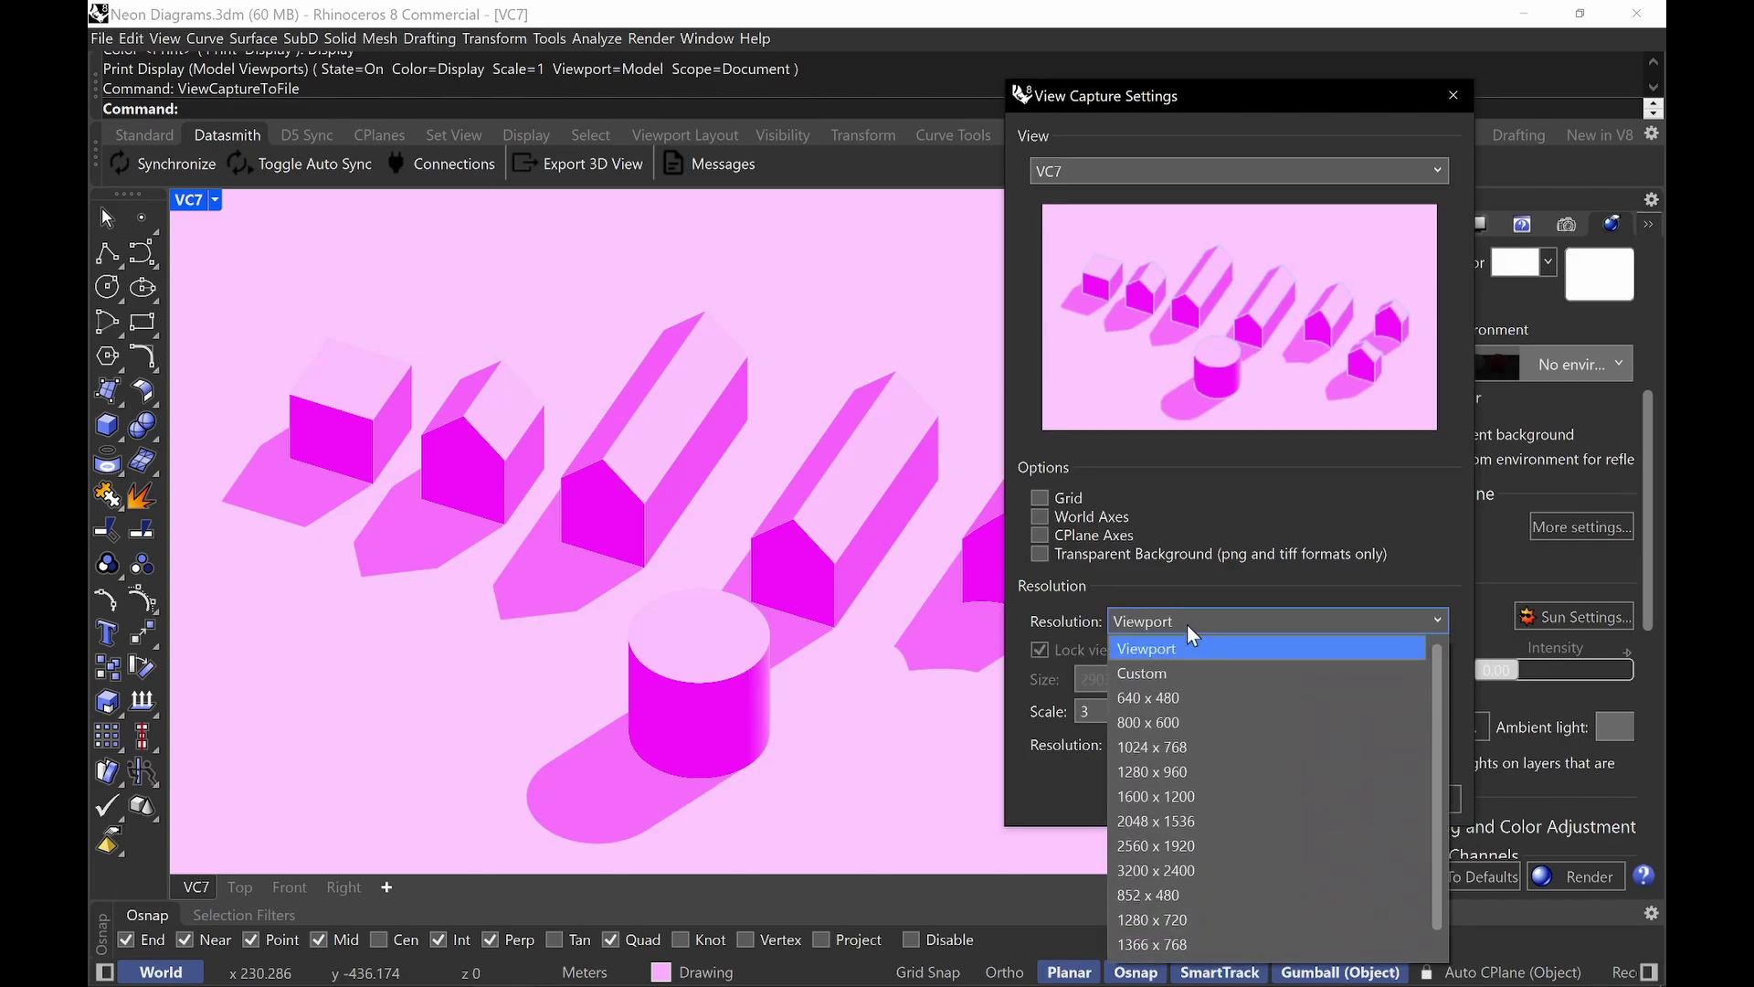
click(1161, 671)
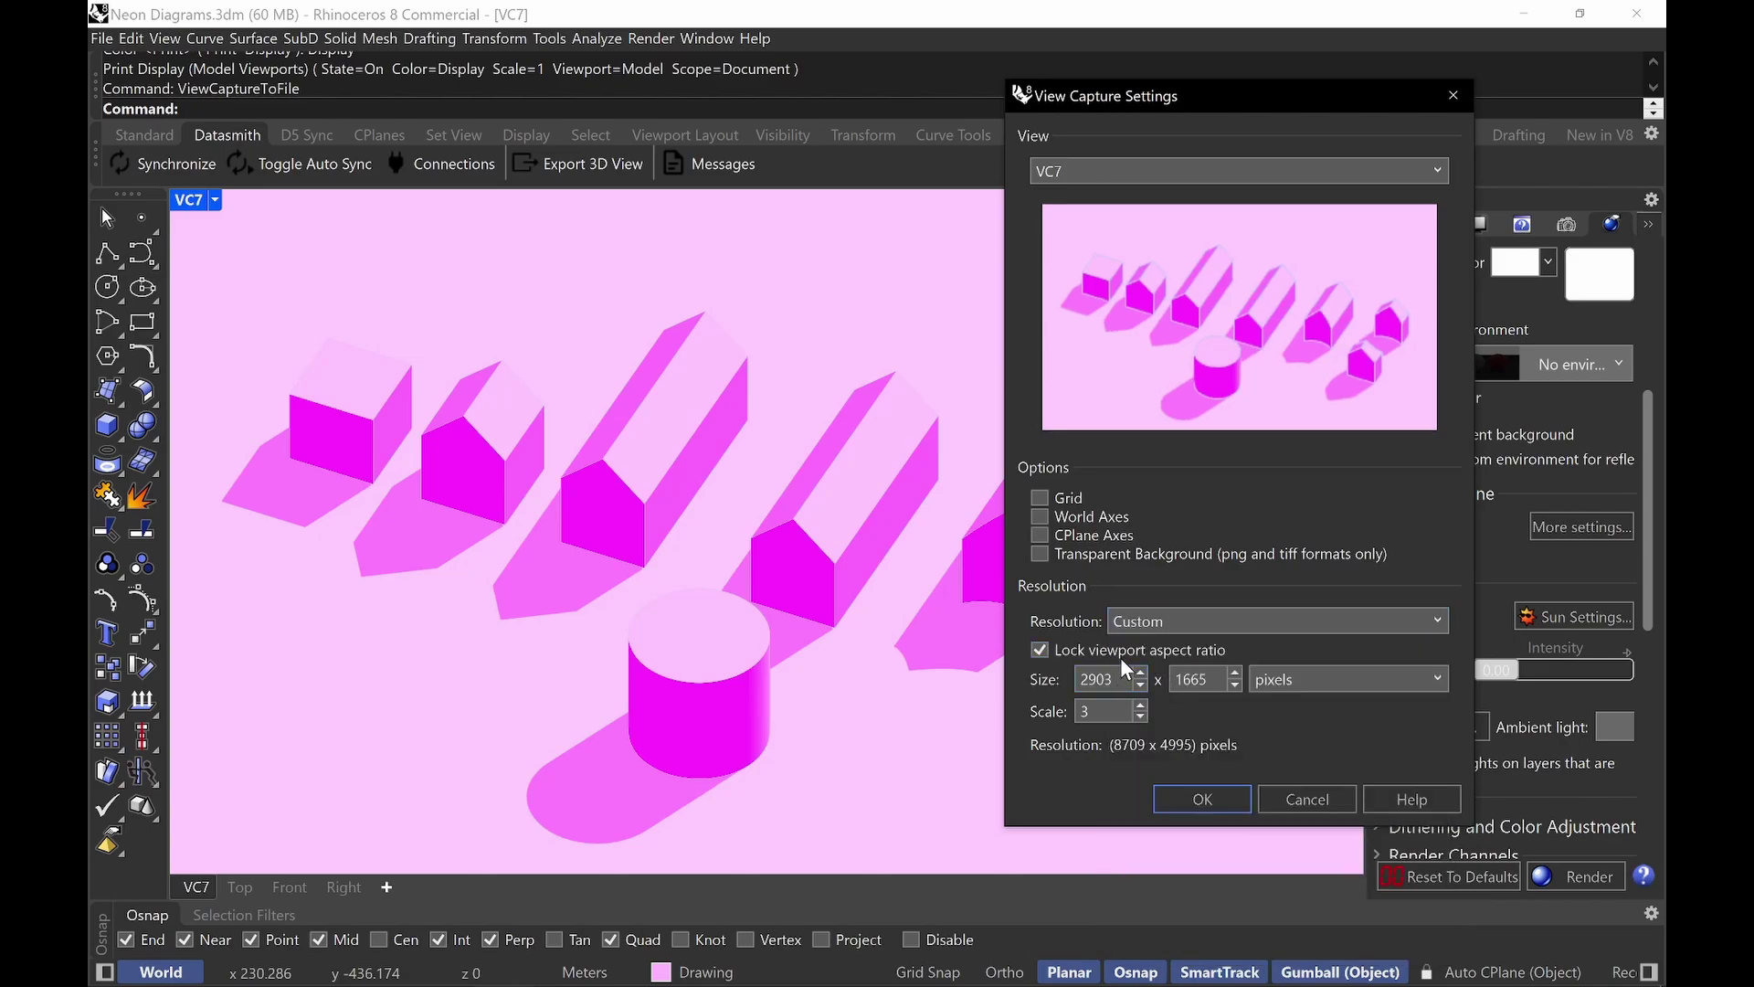
drag(1131, 679, 1077, 682)
text(400)
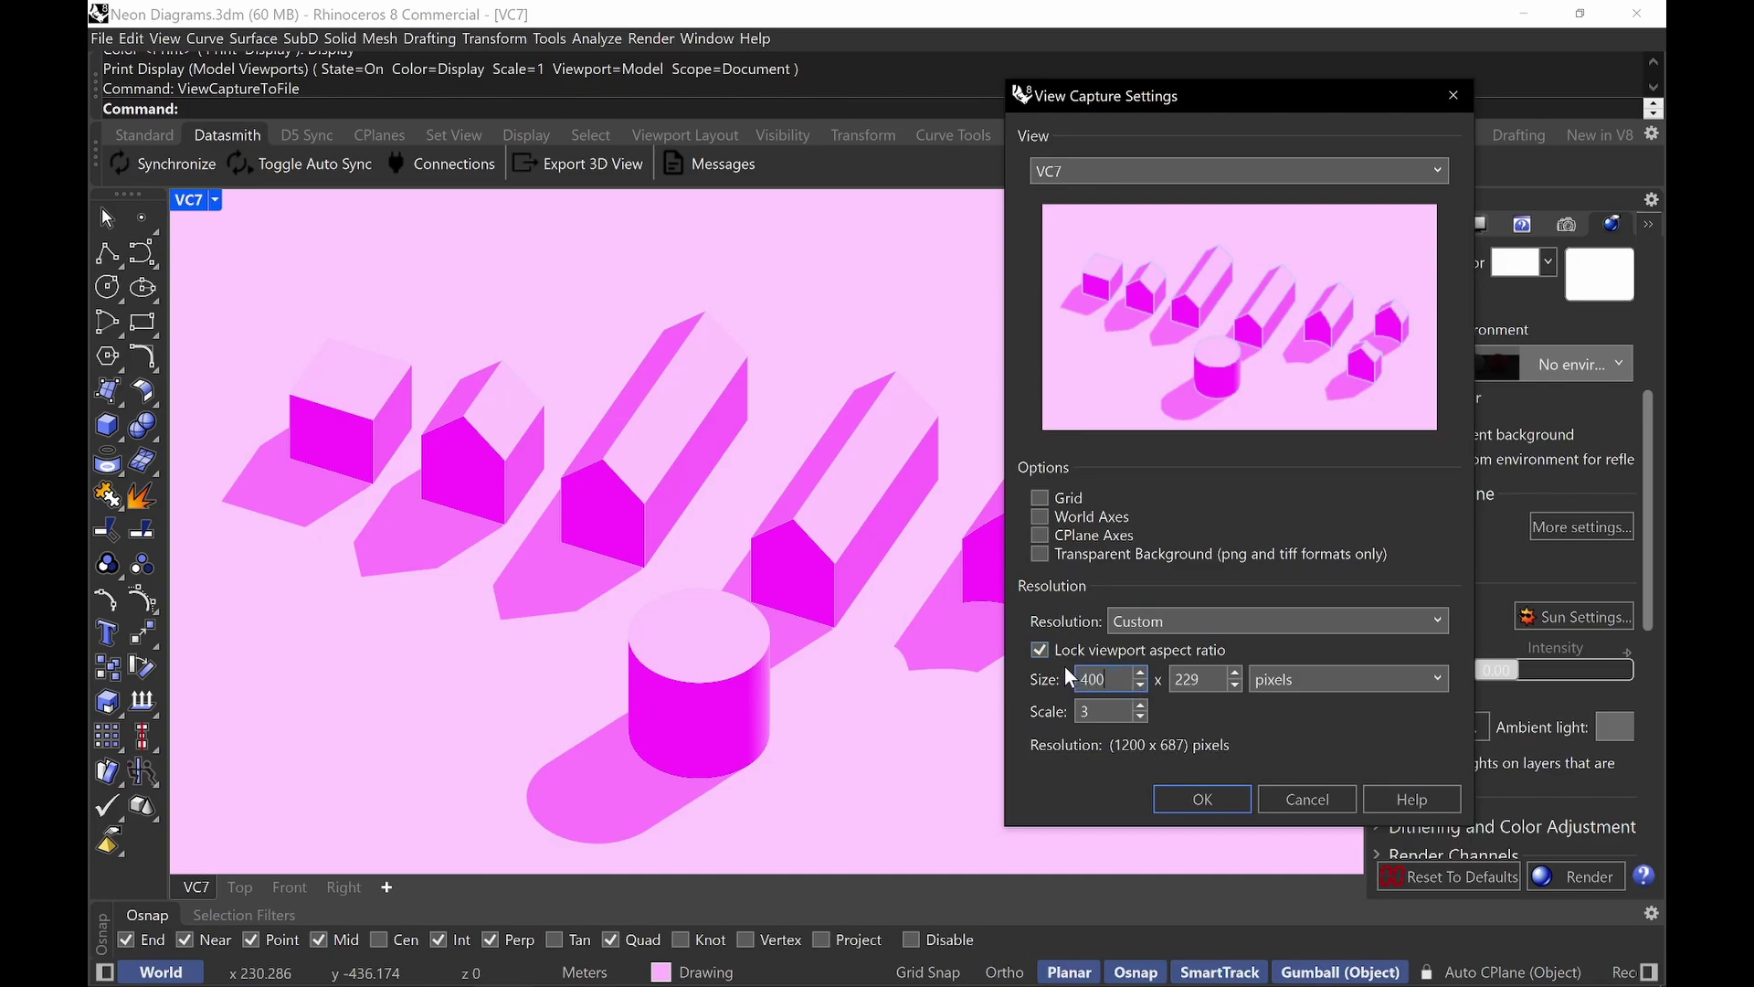
text(0)
click(1329, 798)
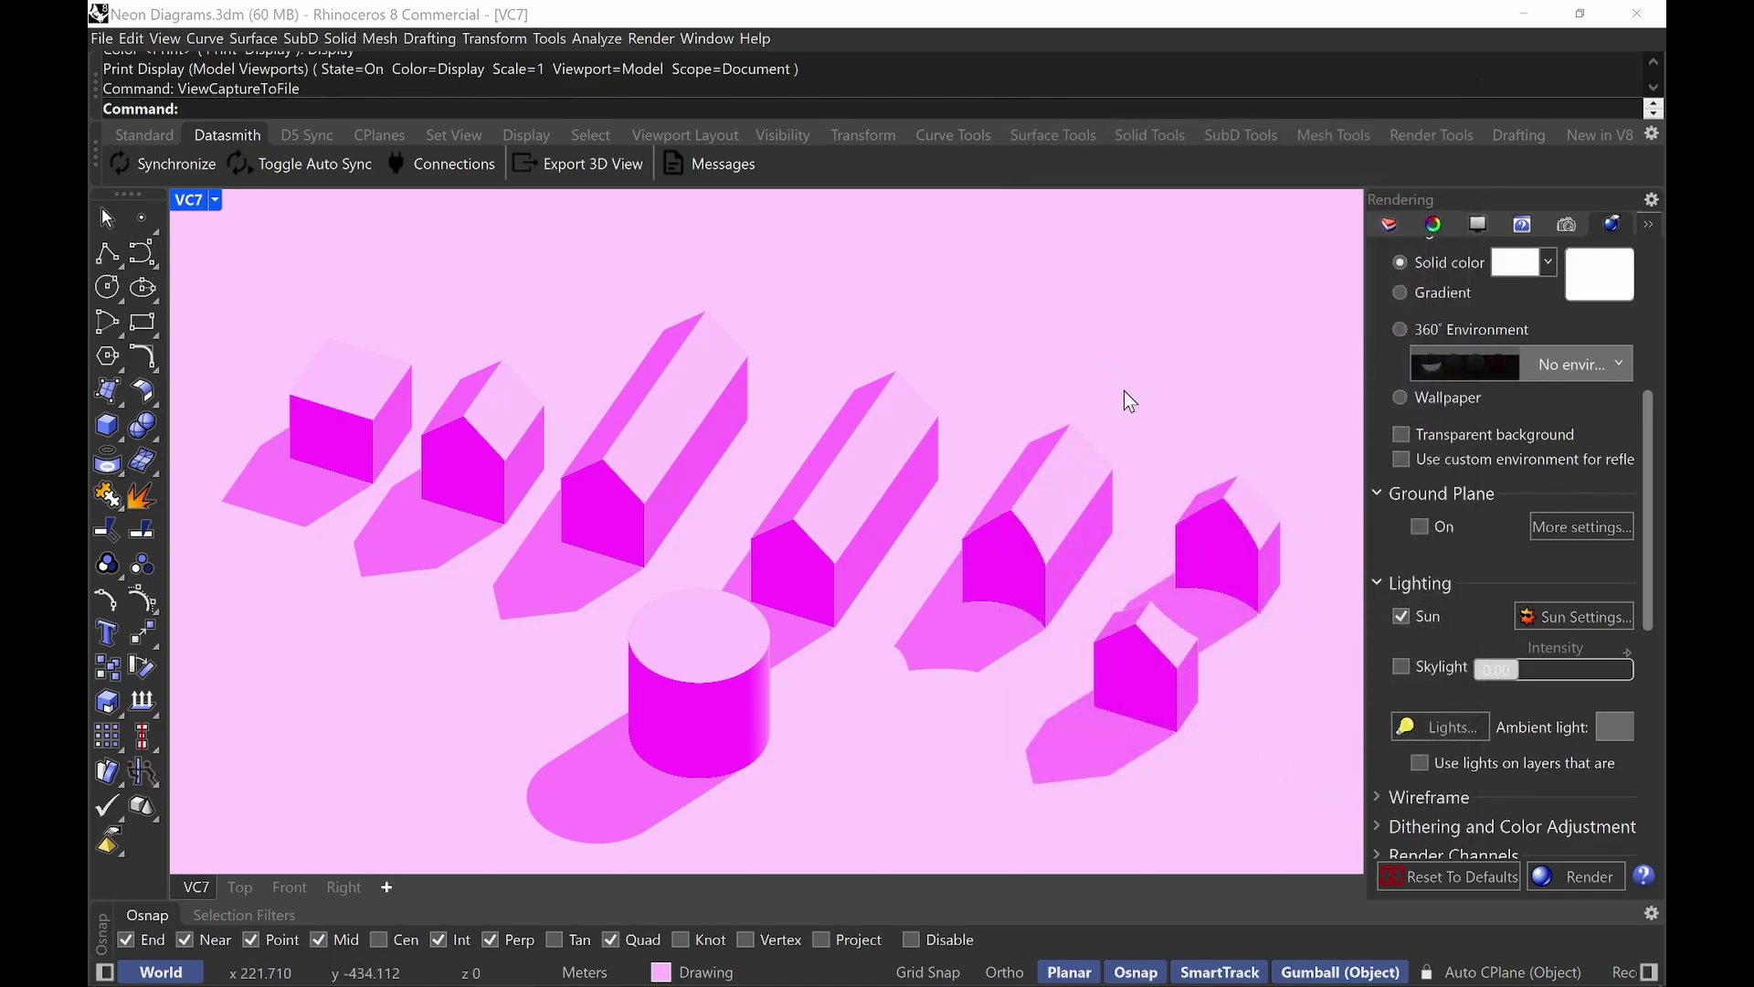
Examine the print settings for the output type, output color, scale, linetypes and line widths beside the diagram preview.
key(ctrl+p)
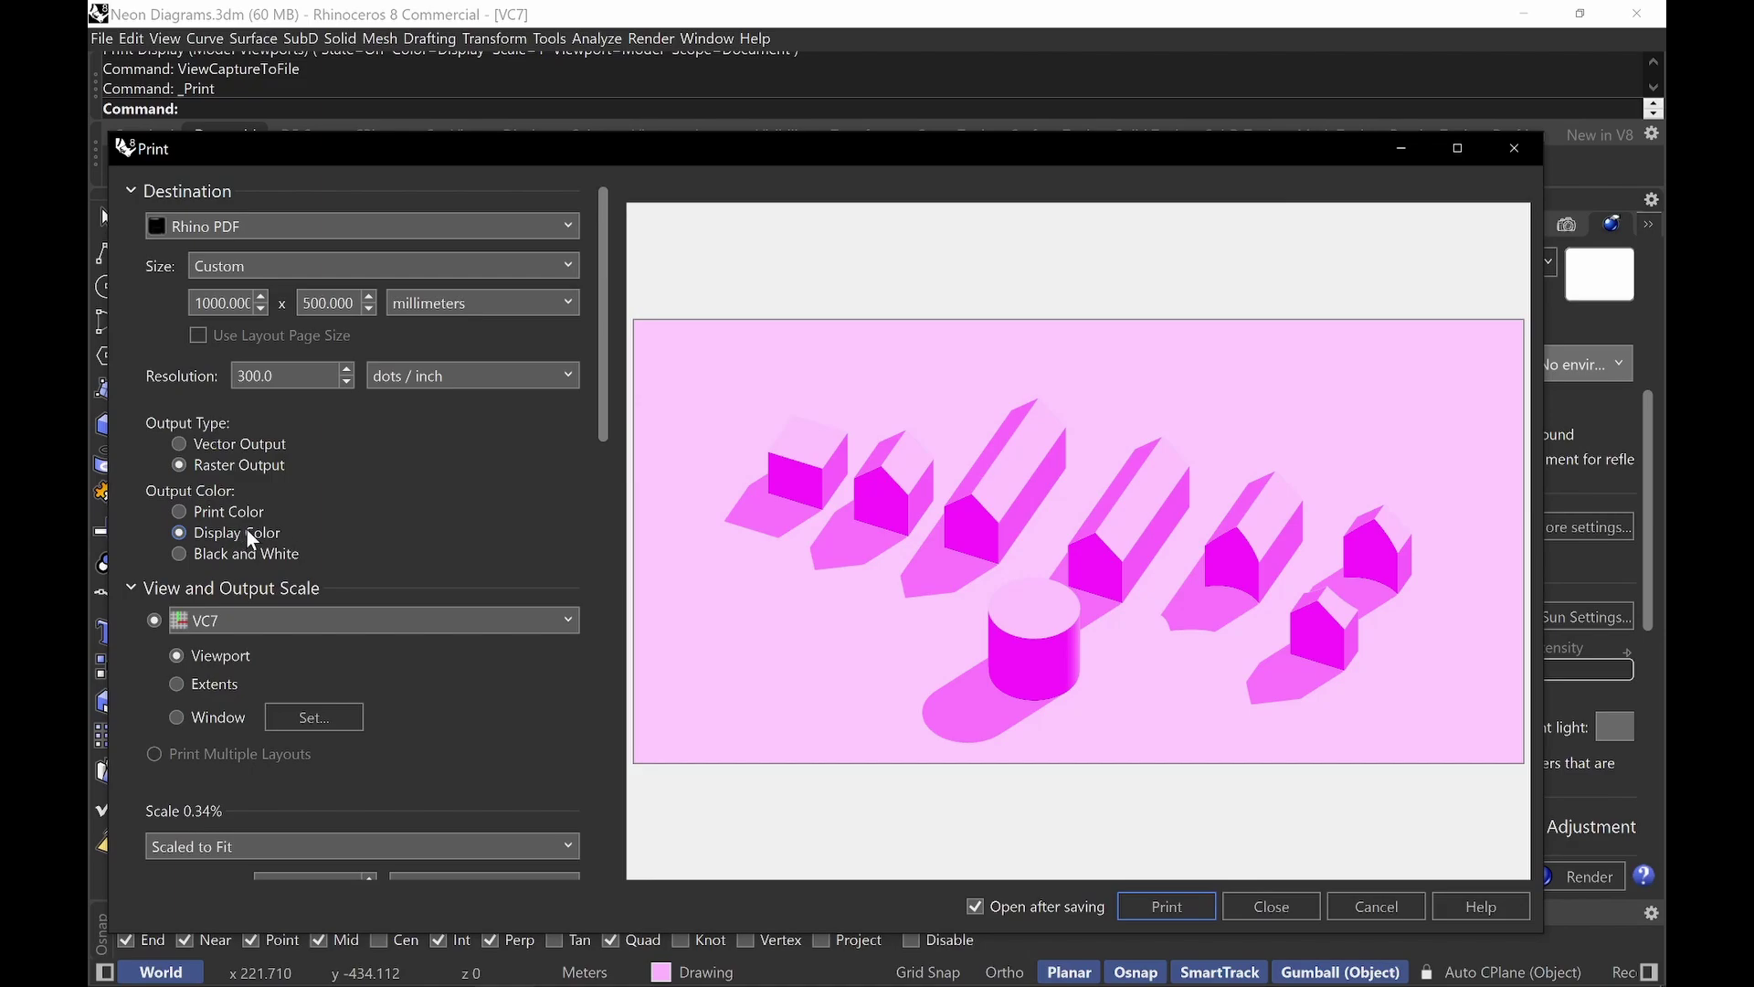
drag(603, 409, 608, 493)
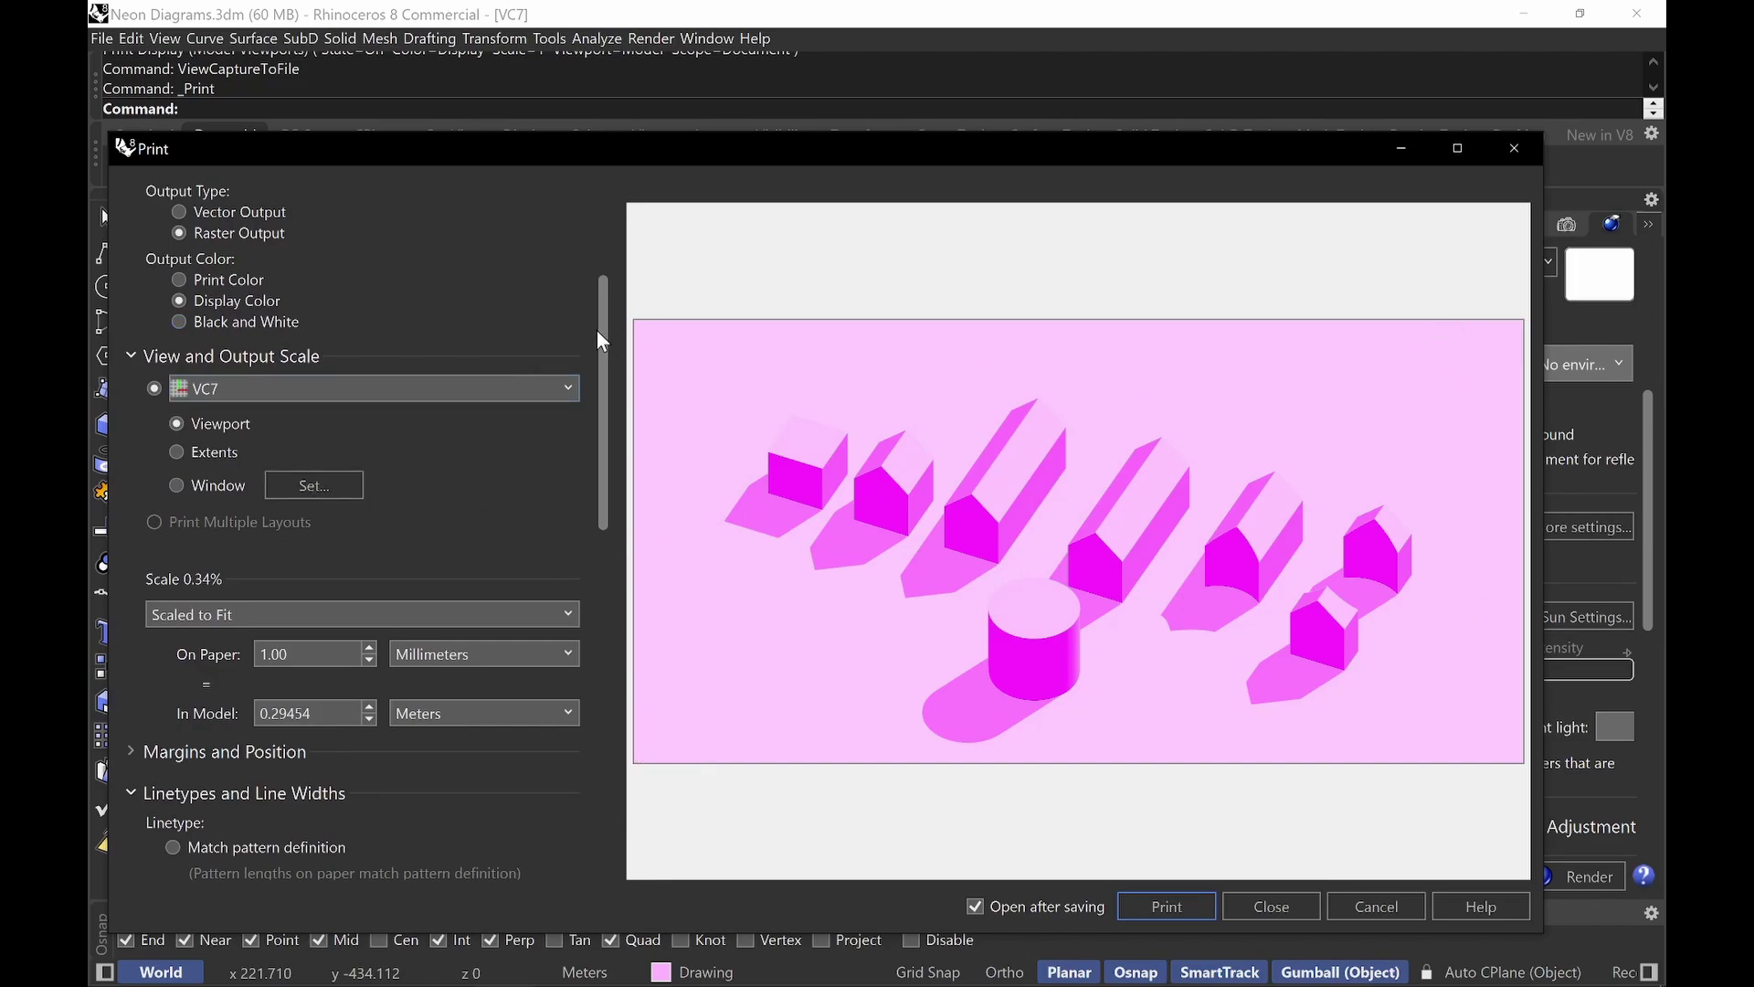
scroll(598, 378, down, 3)
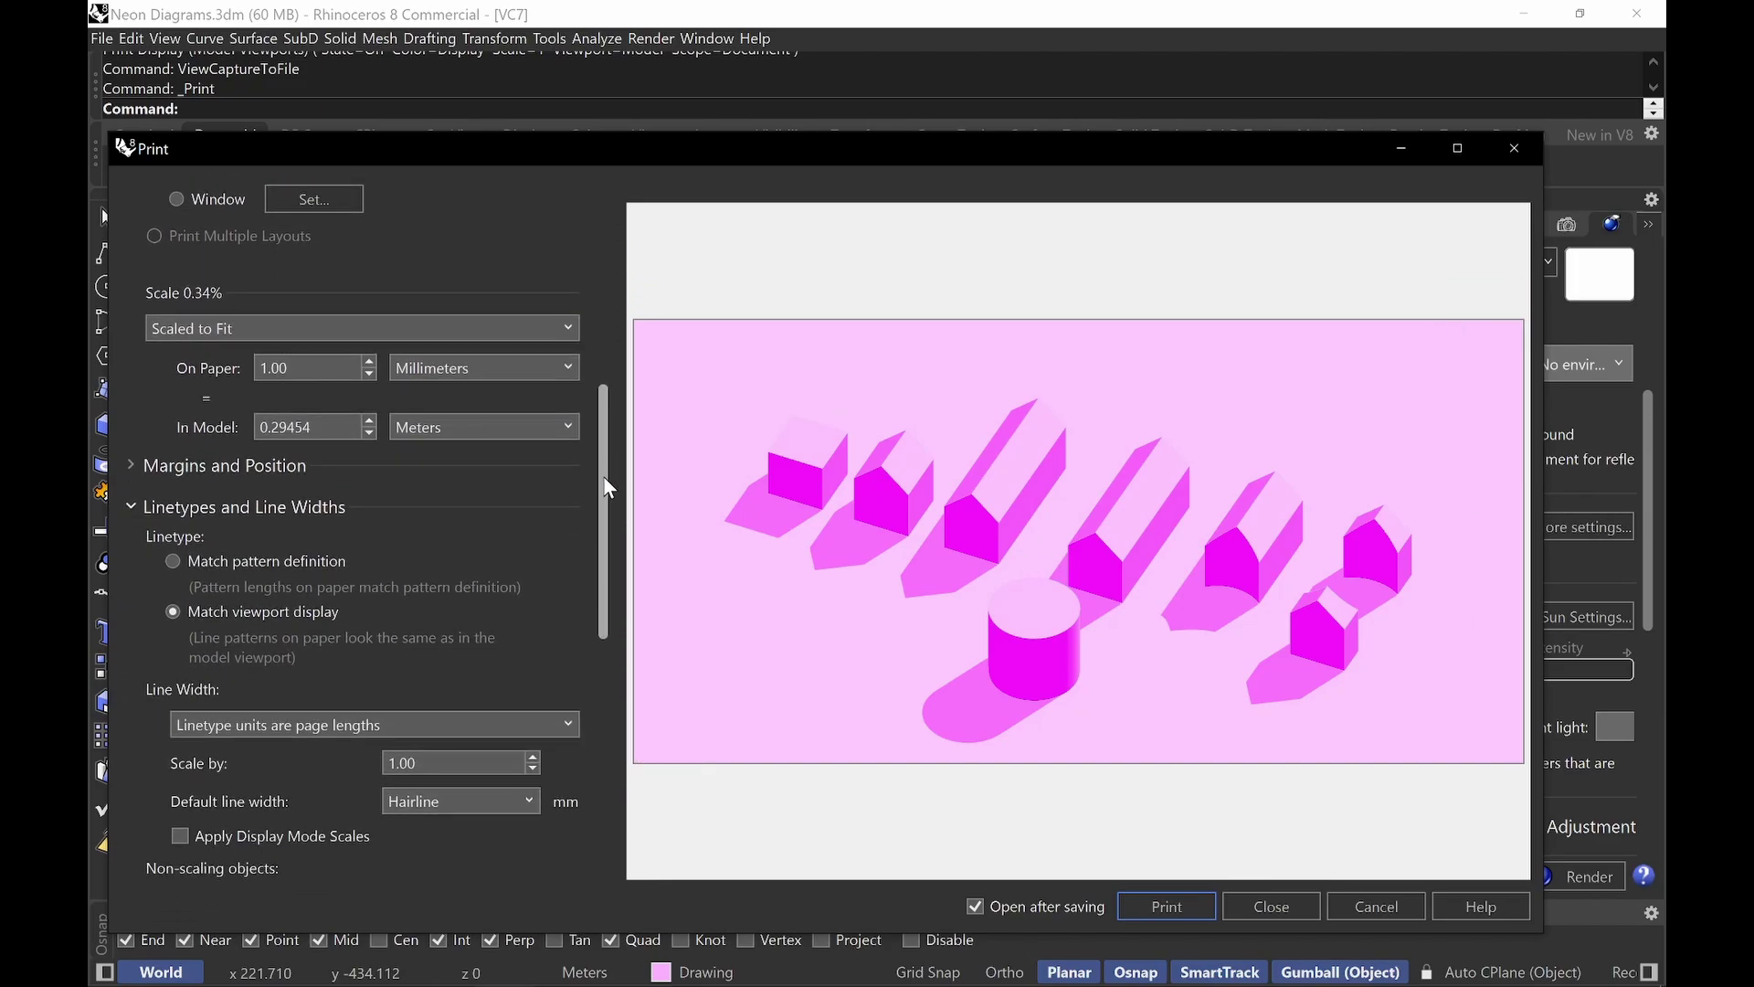
scroll(610, 513, down, 2)
scroll(611, 504, up, 1)
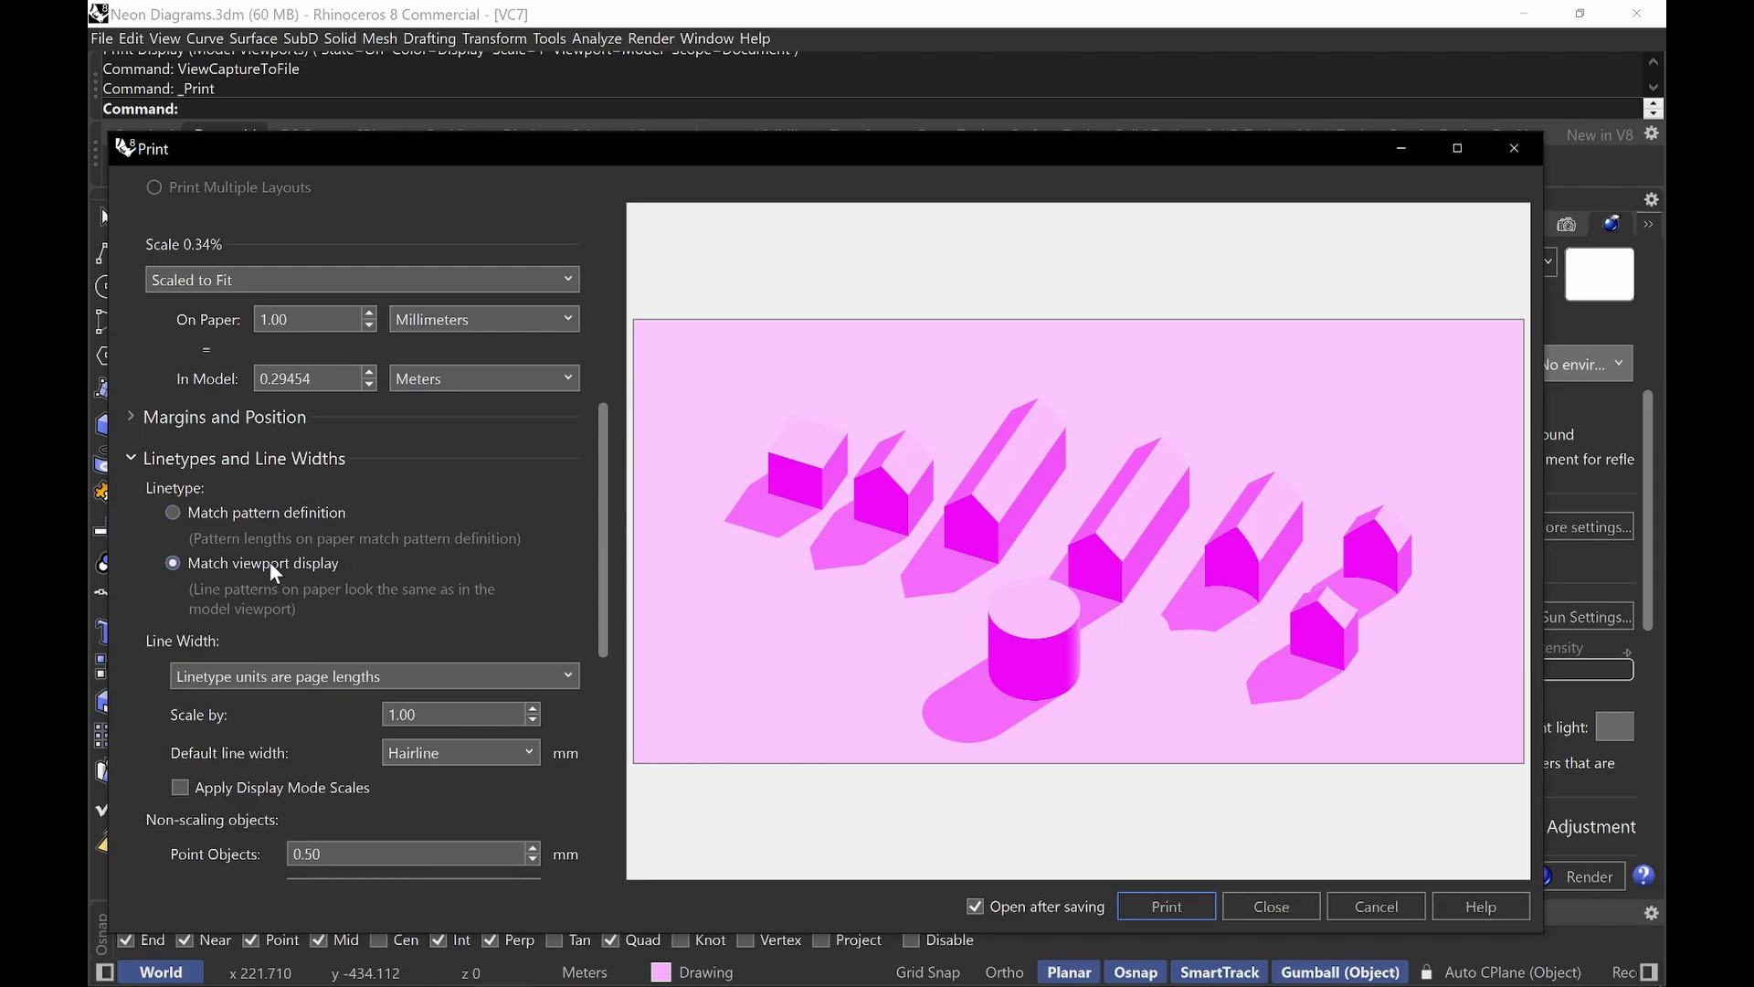
drag(784, 146, 969, 151)
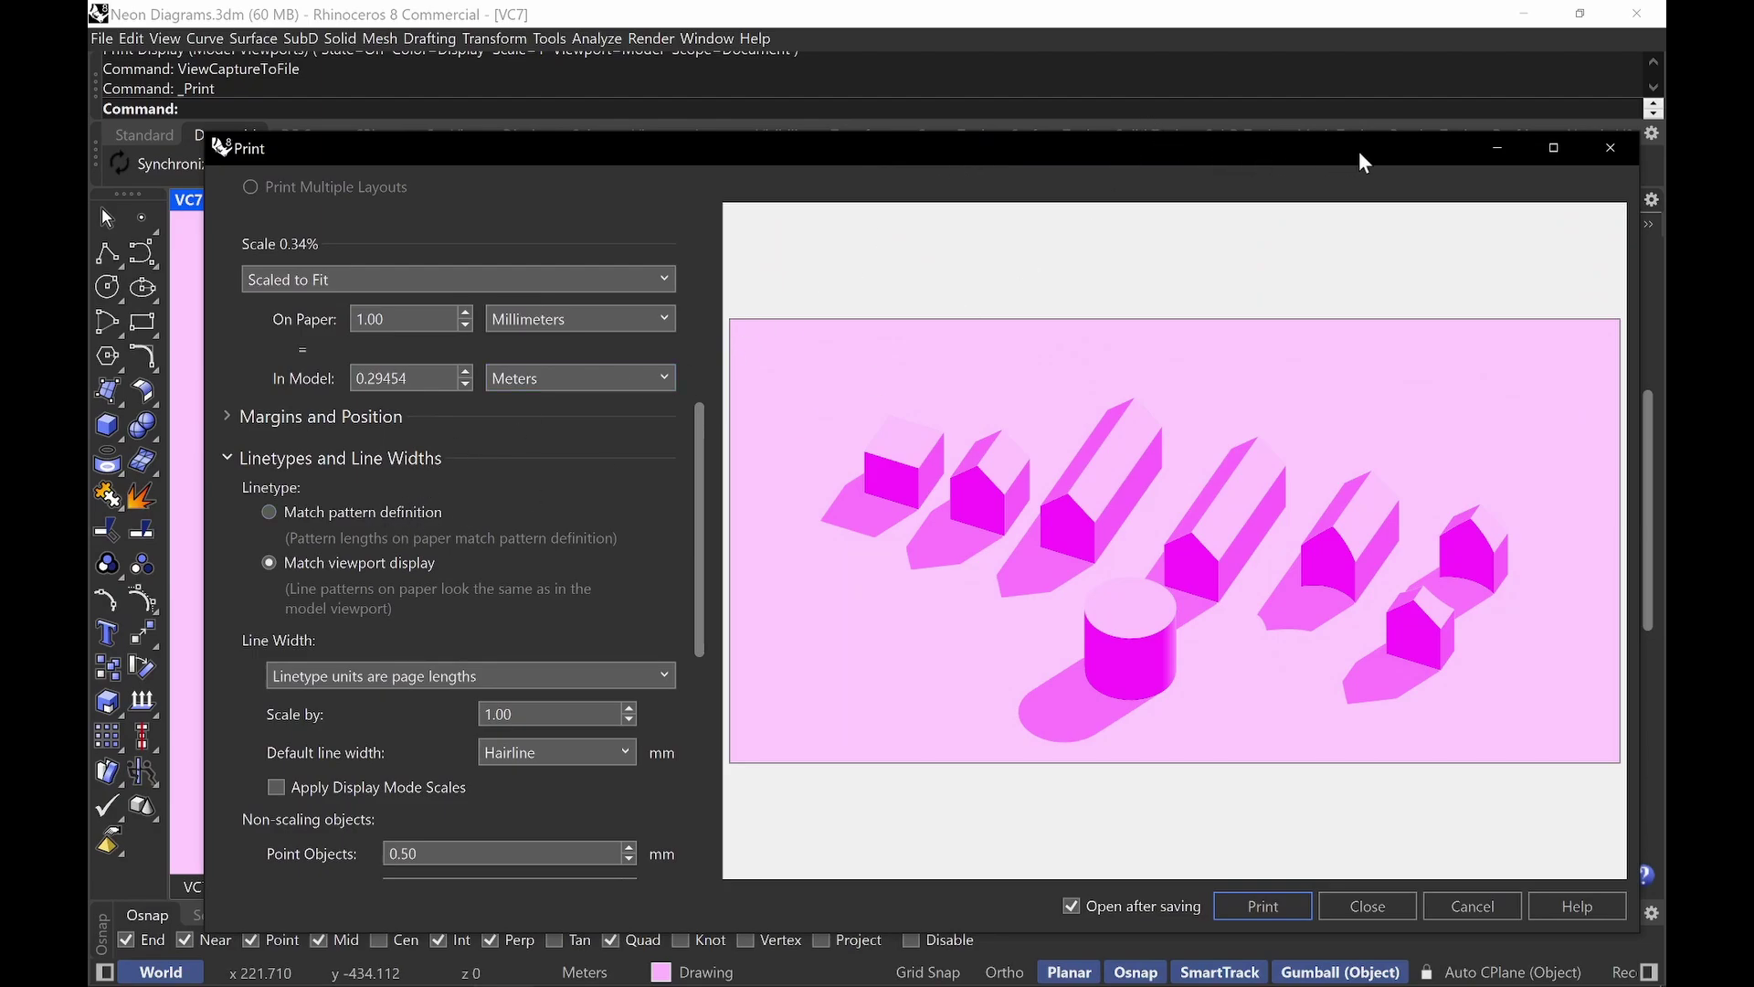
drag(1364, 163, 1275, 165)
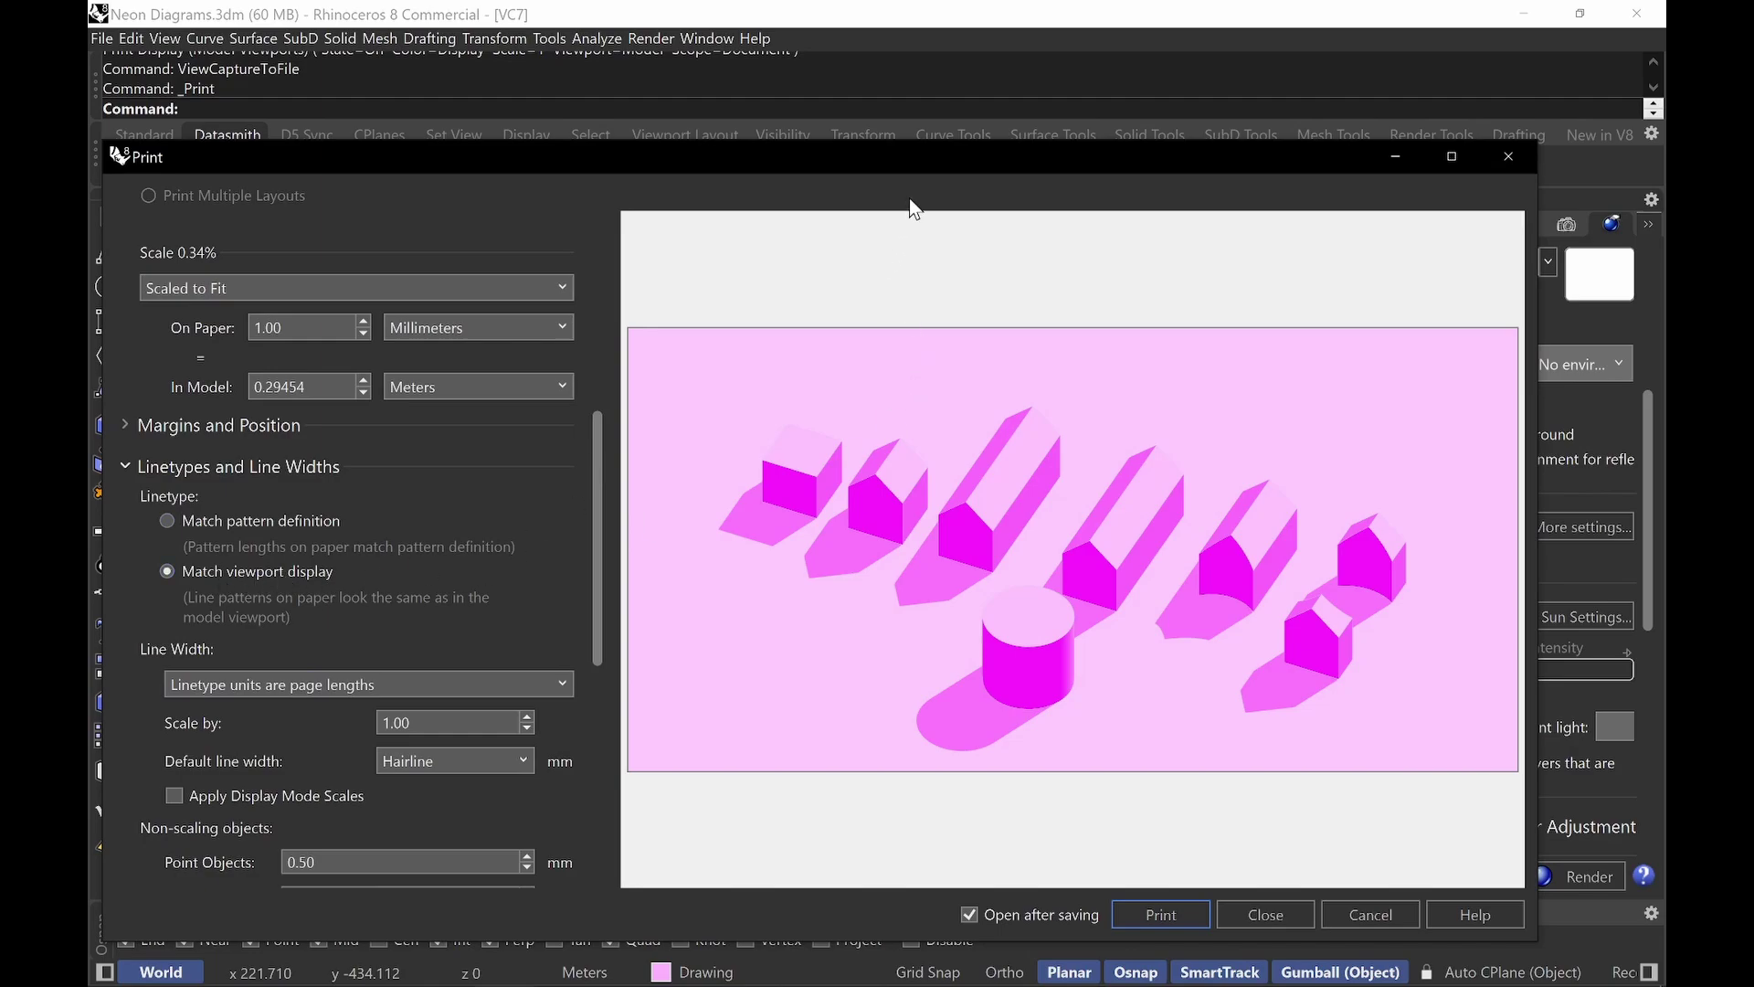
drag(909, 199, 972, 219)
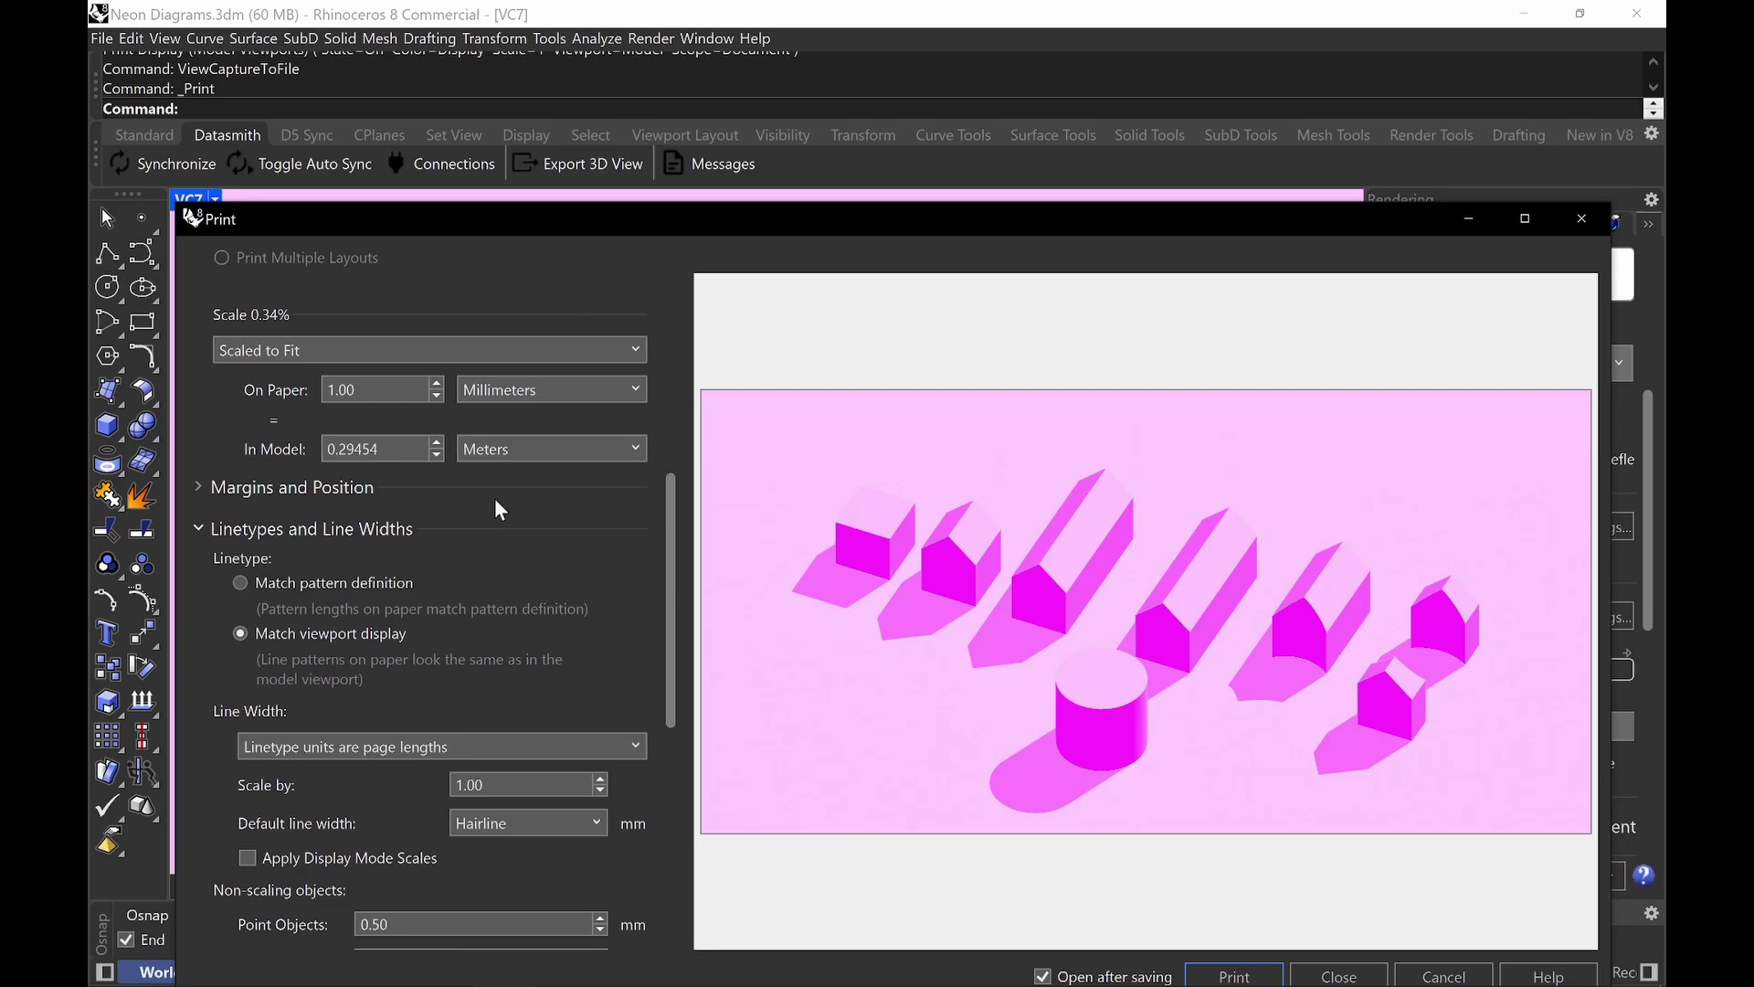
Try the Match pattern definition linetype option, check the print visibility options and leave the print settings without printing.
click(357, 587)
drag(1247, 229, 1263, 180)
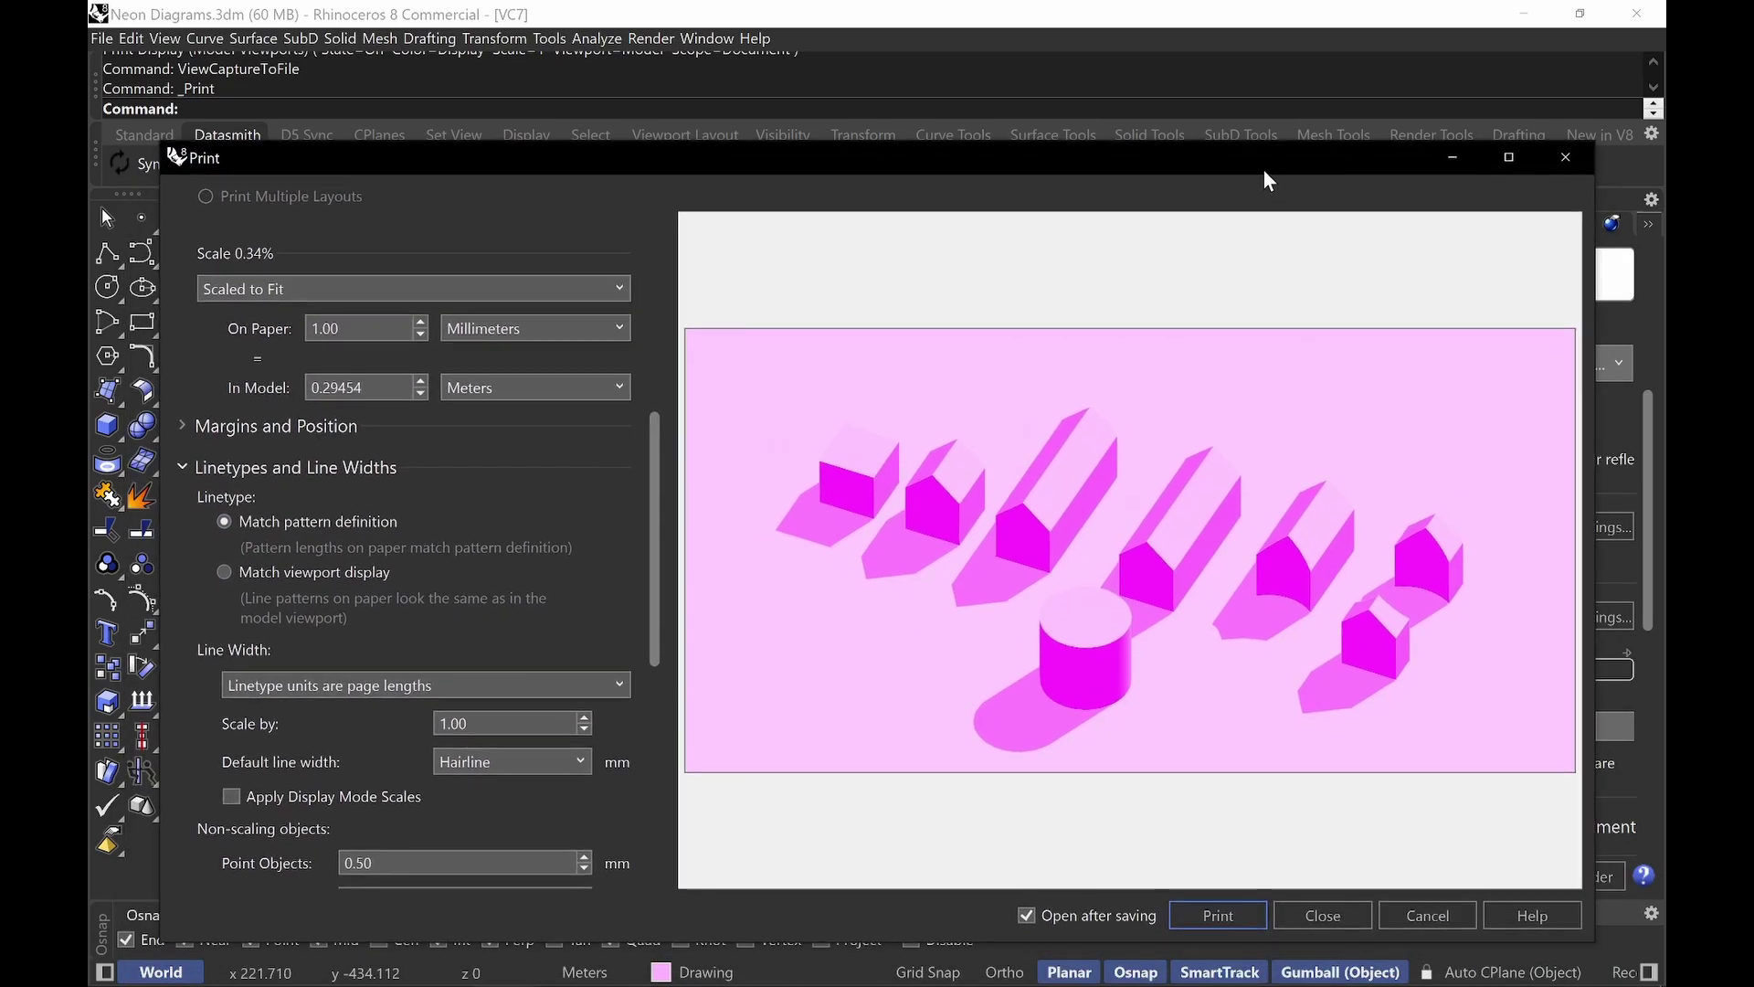
drag(659, 450, 641, 687)
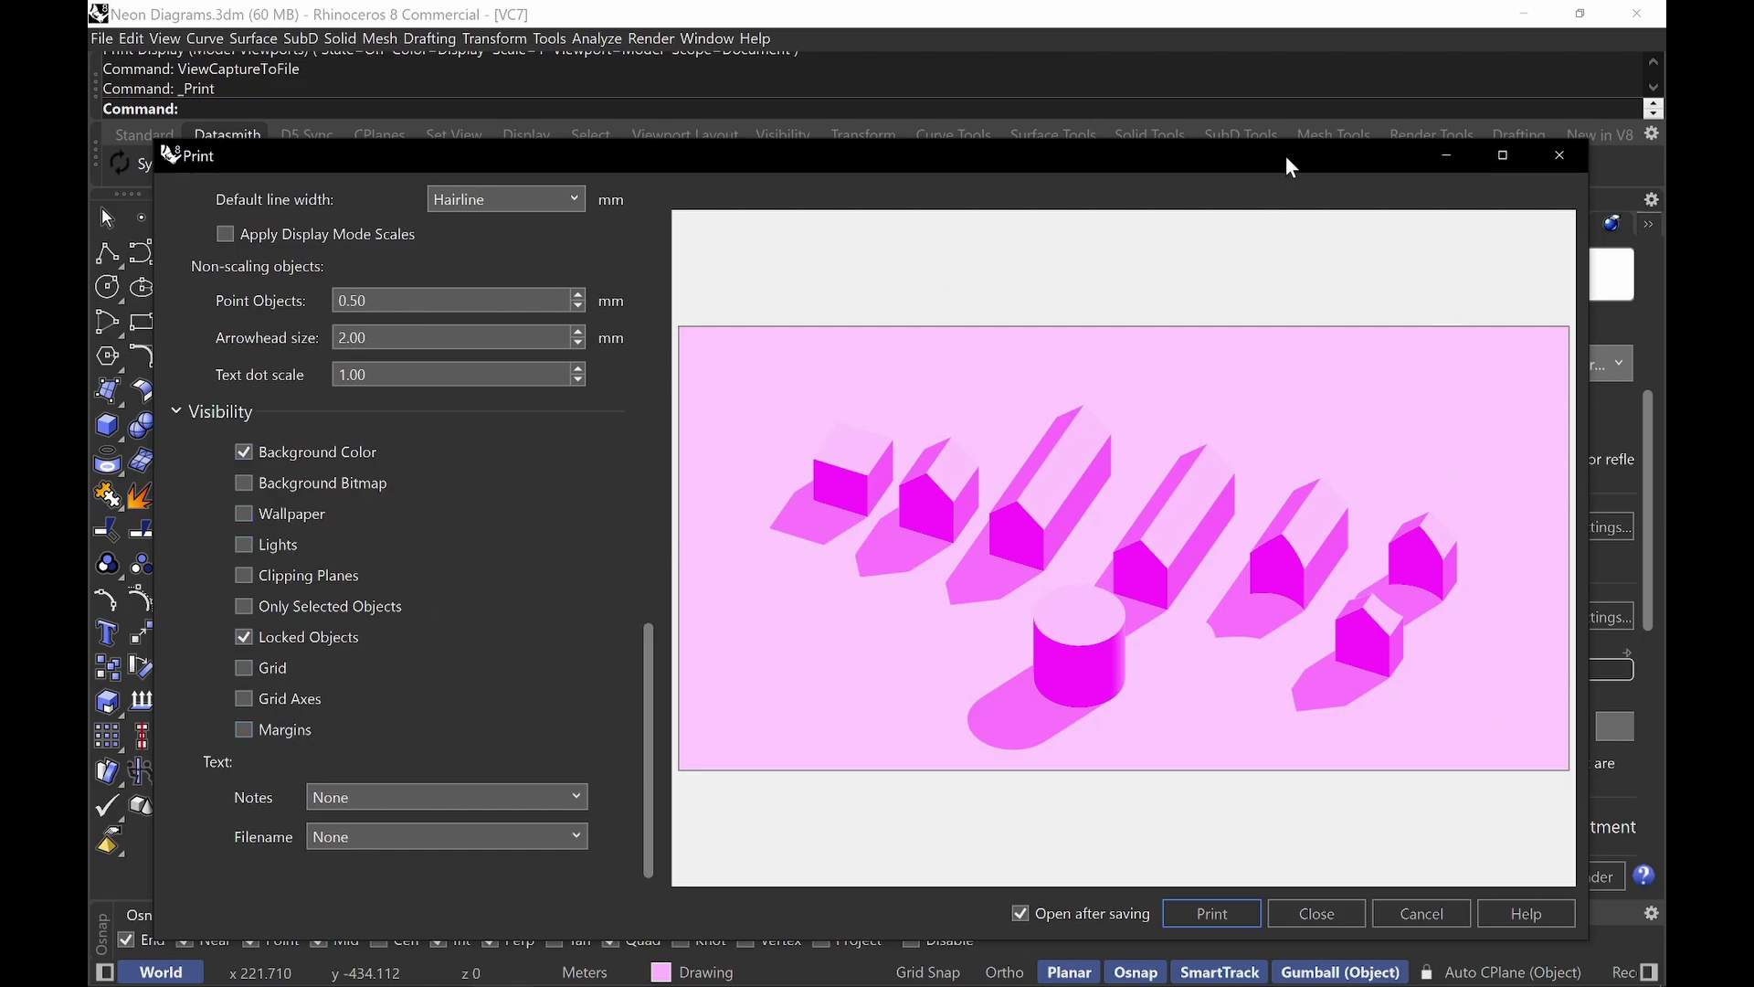
drag(1286, 157, 1297, 151)
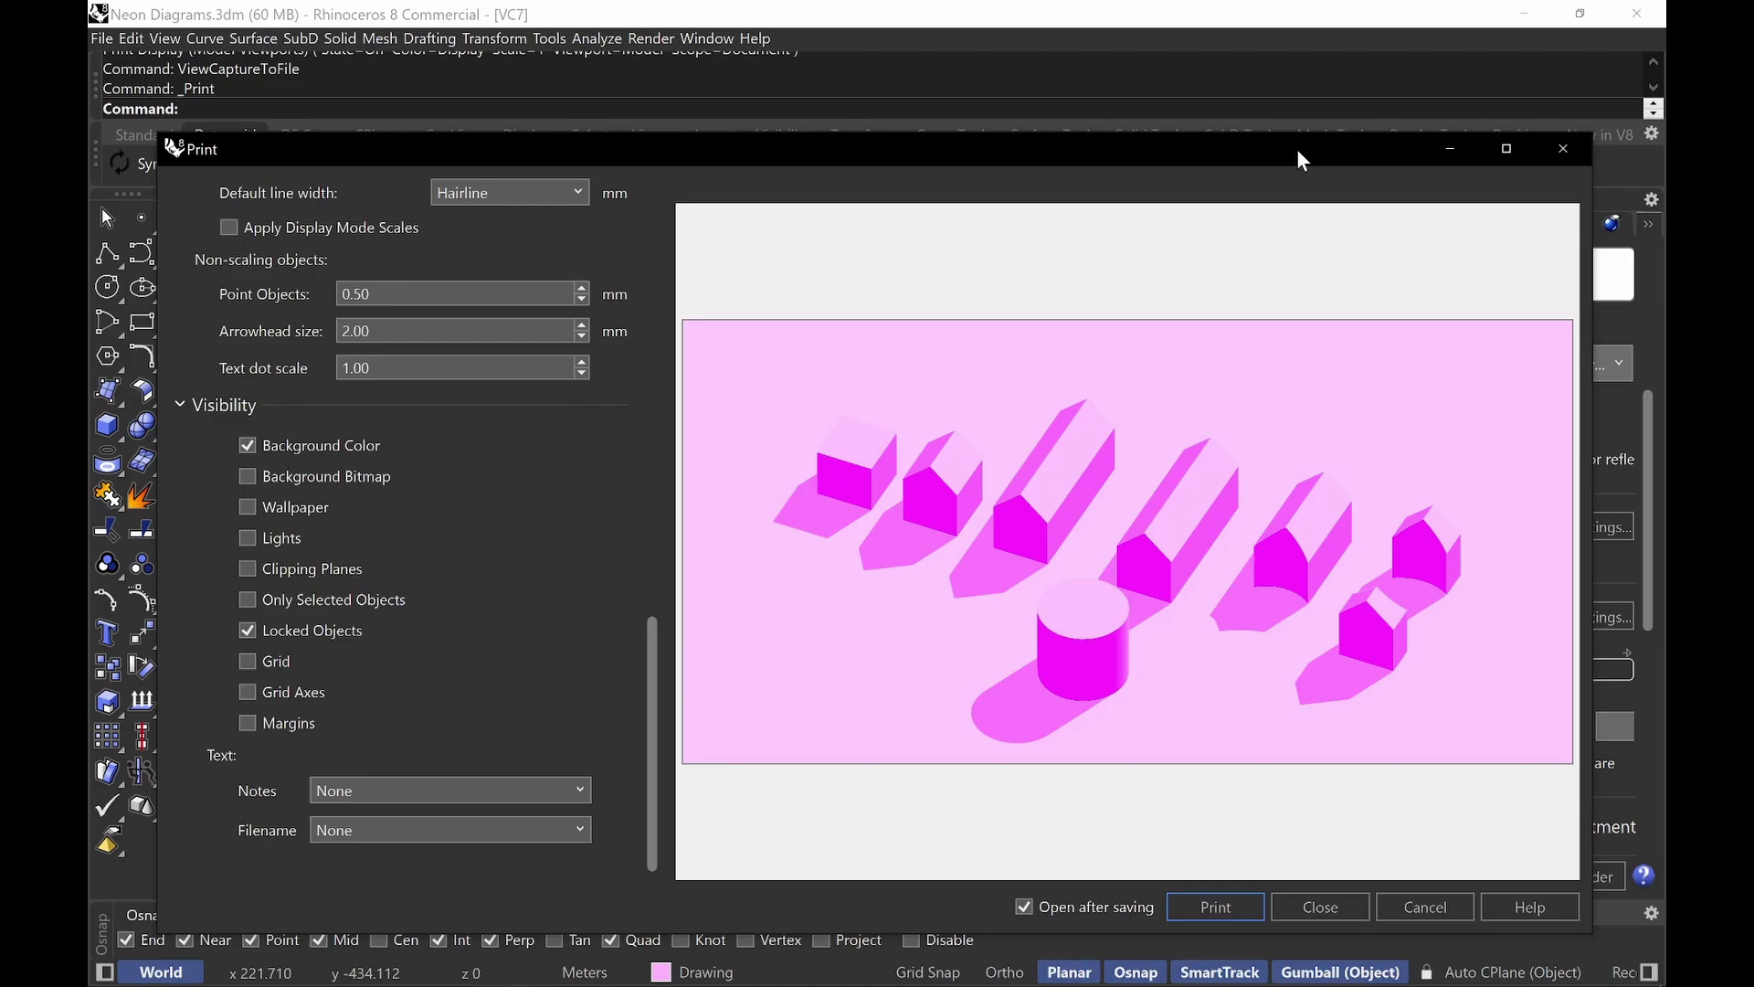
click(1563, 159)
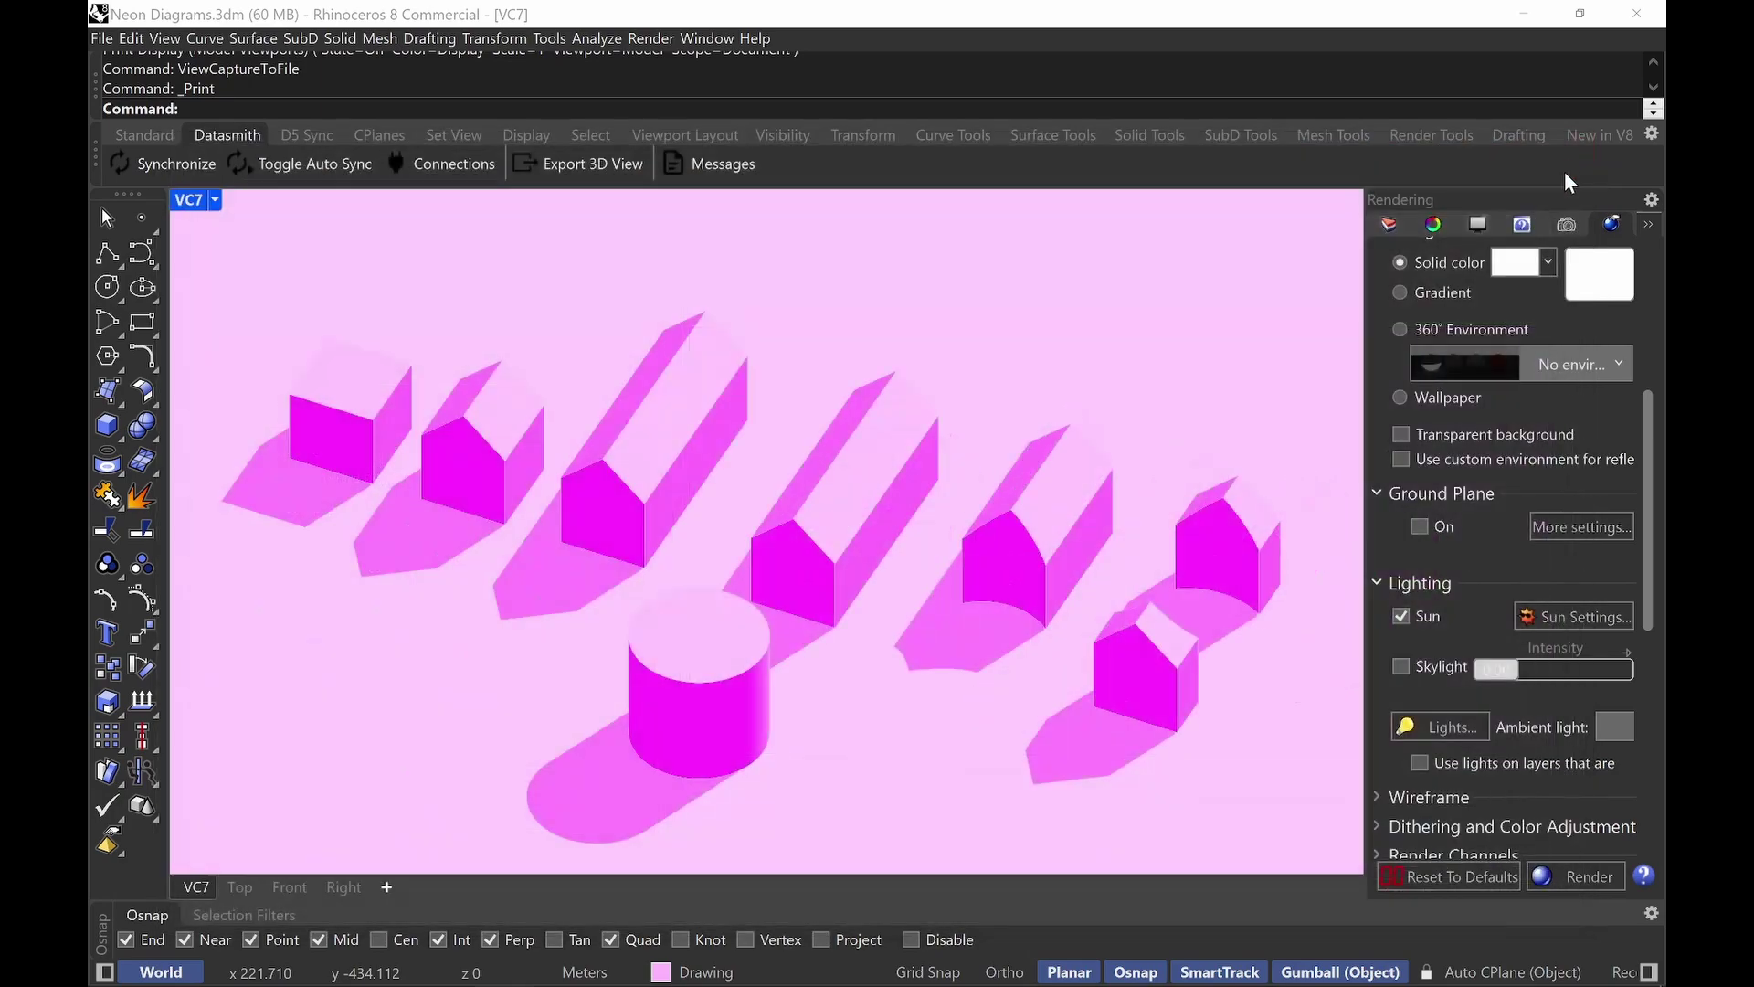
Recall the VC8 view and select the Neon Magenta Diagram display mode for it.
text(Vc8)
key(Return)
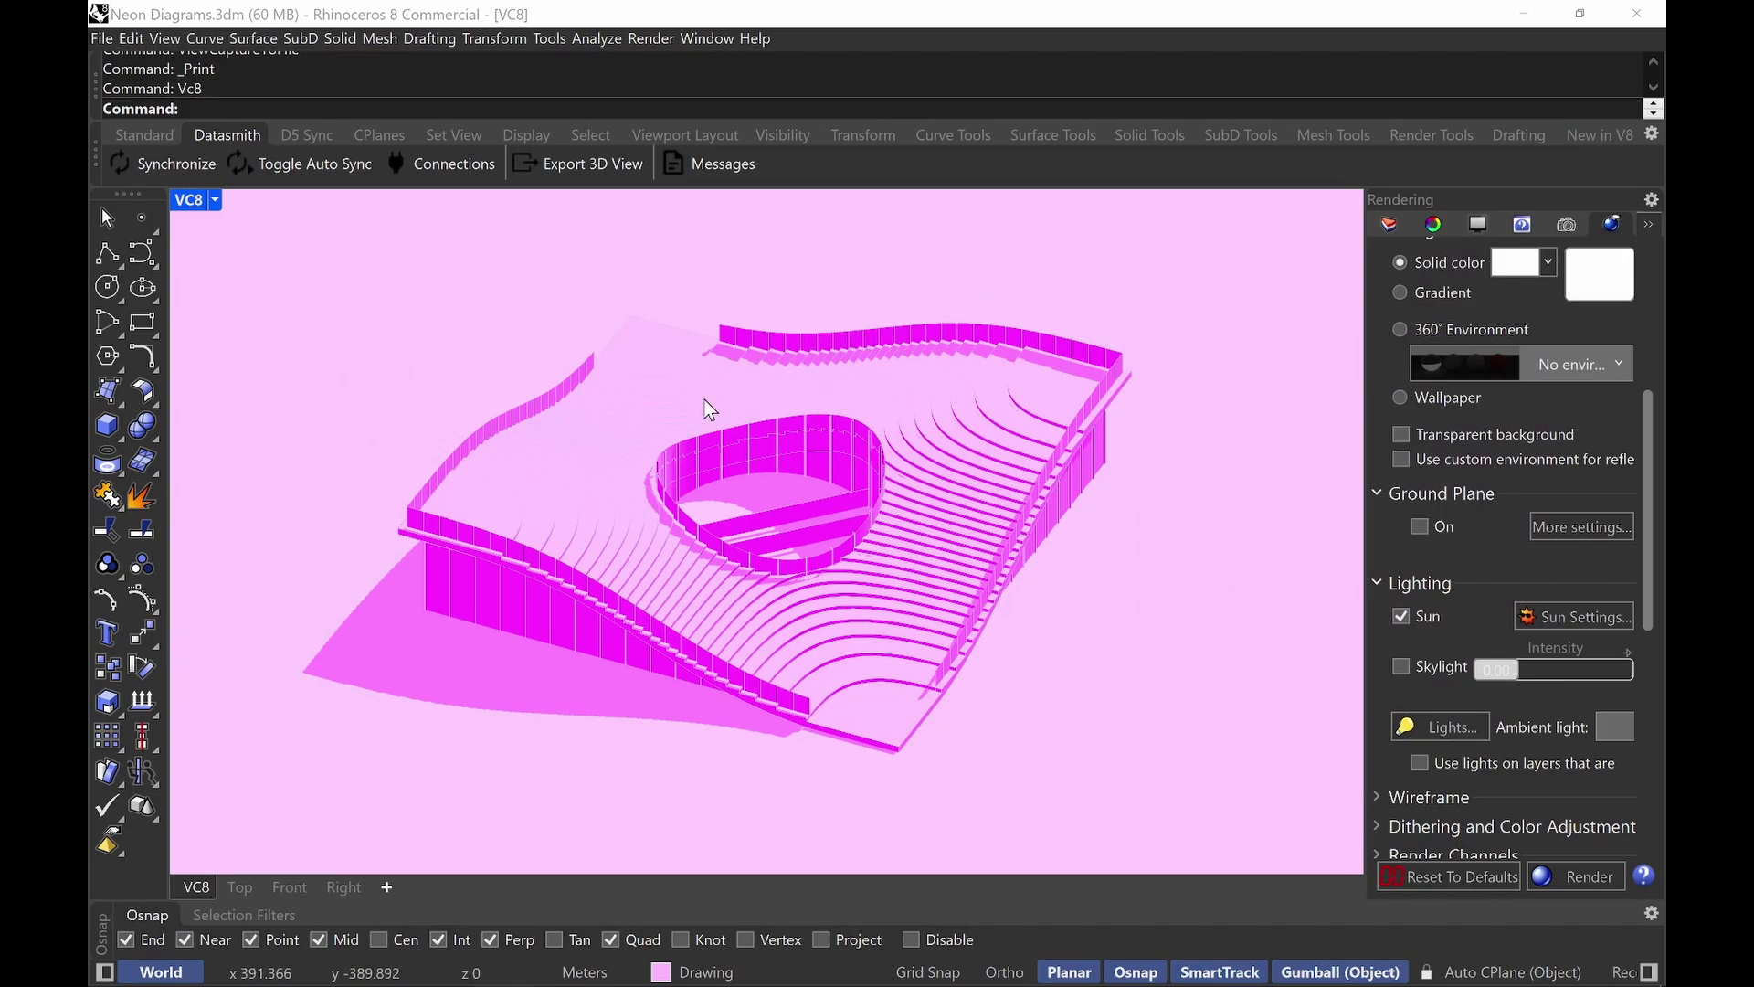
click(197, 201)
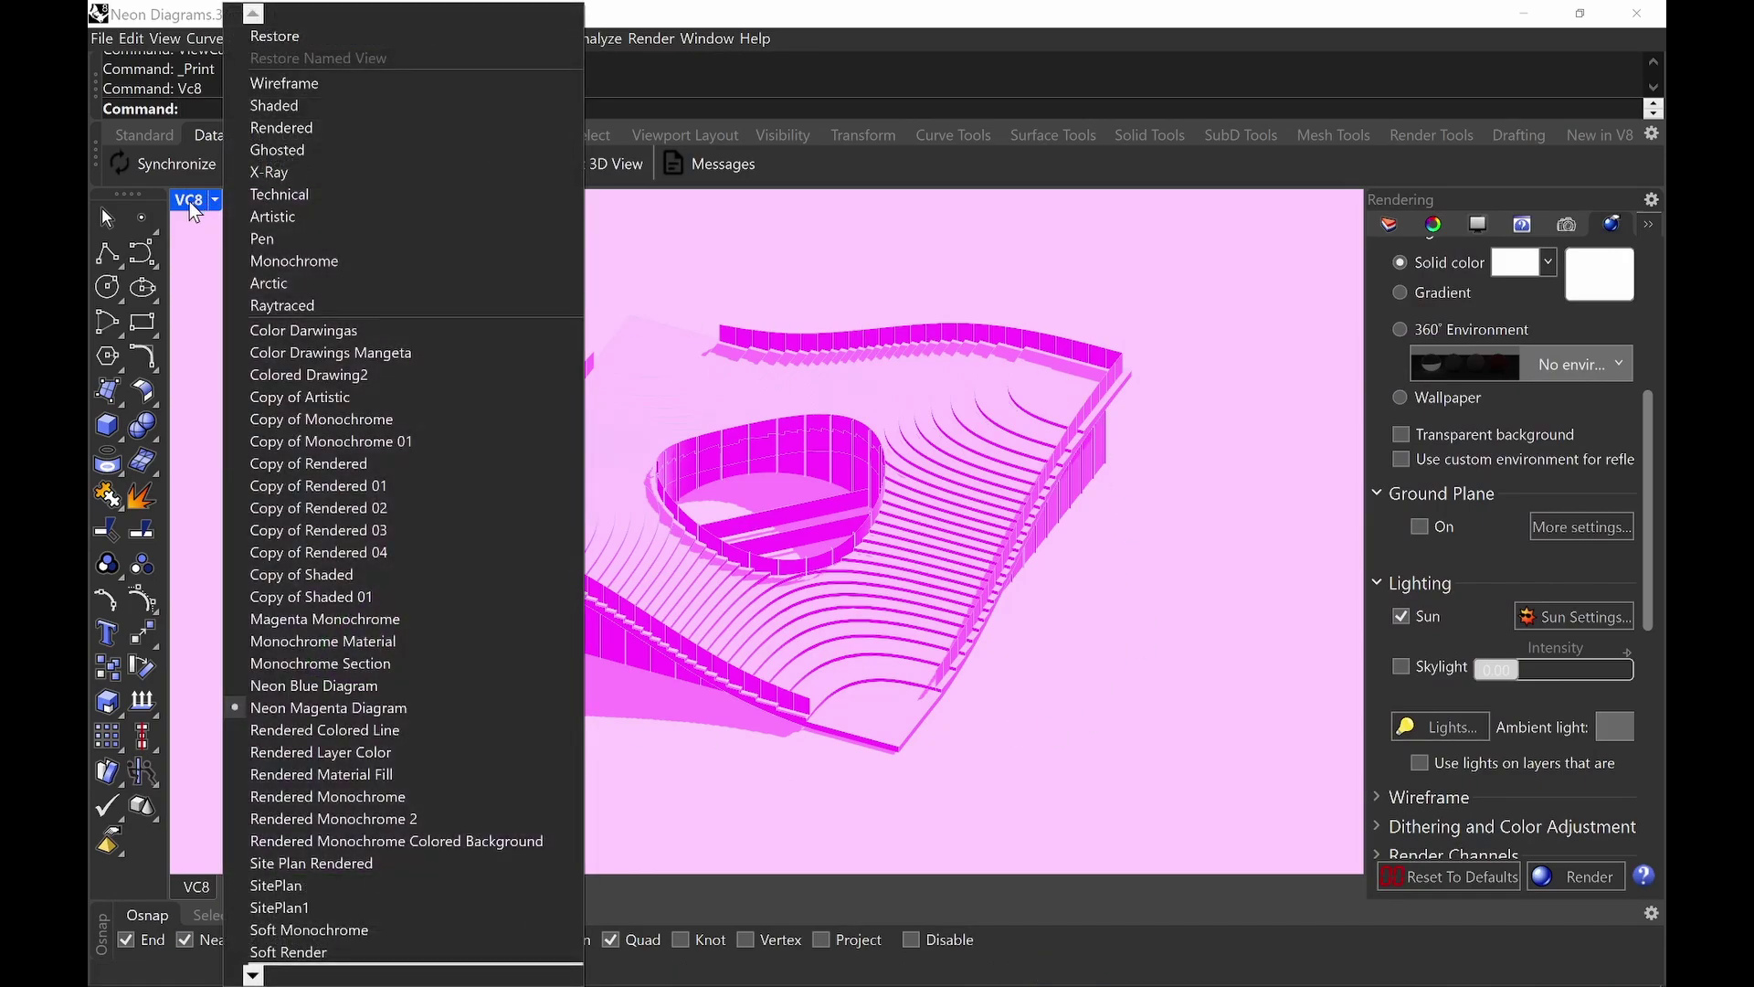
click(357, 709)
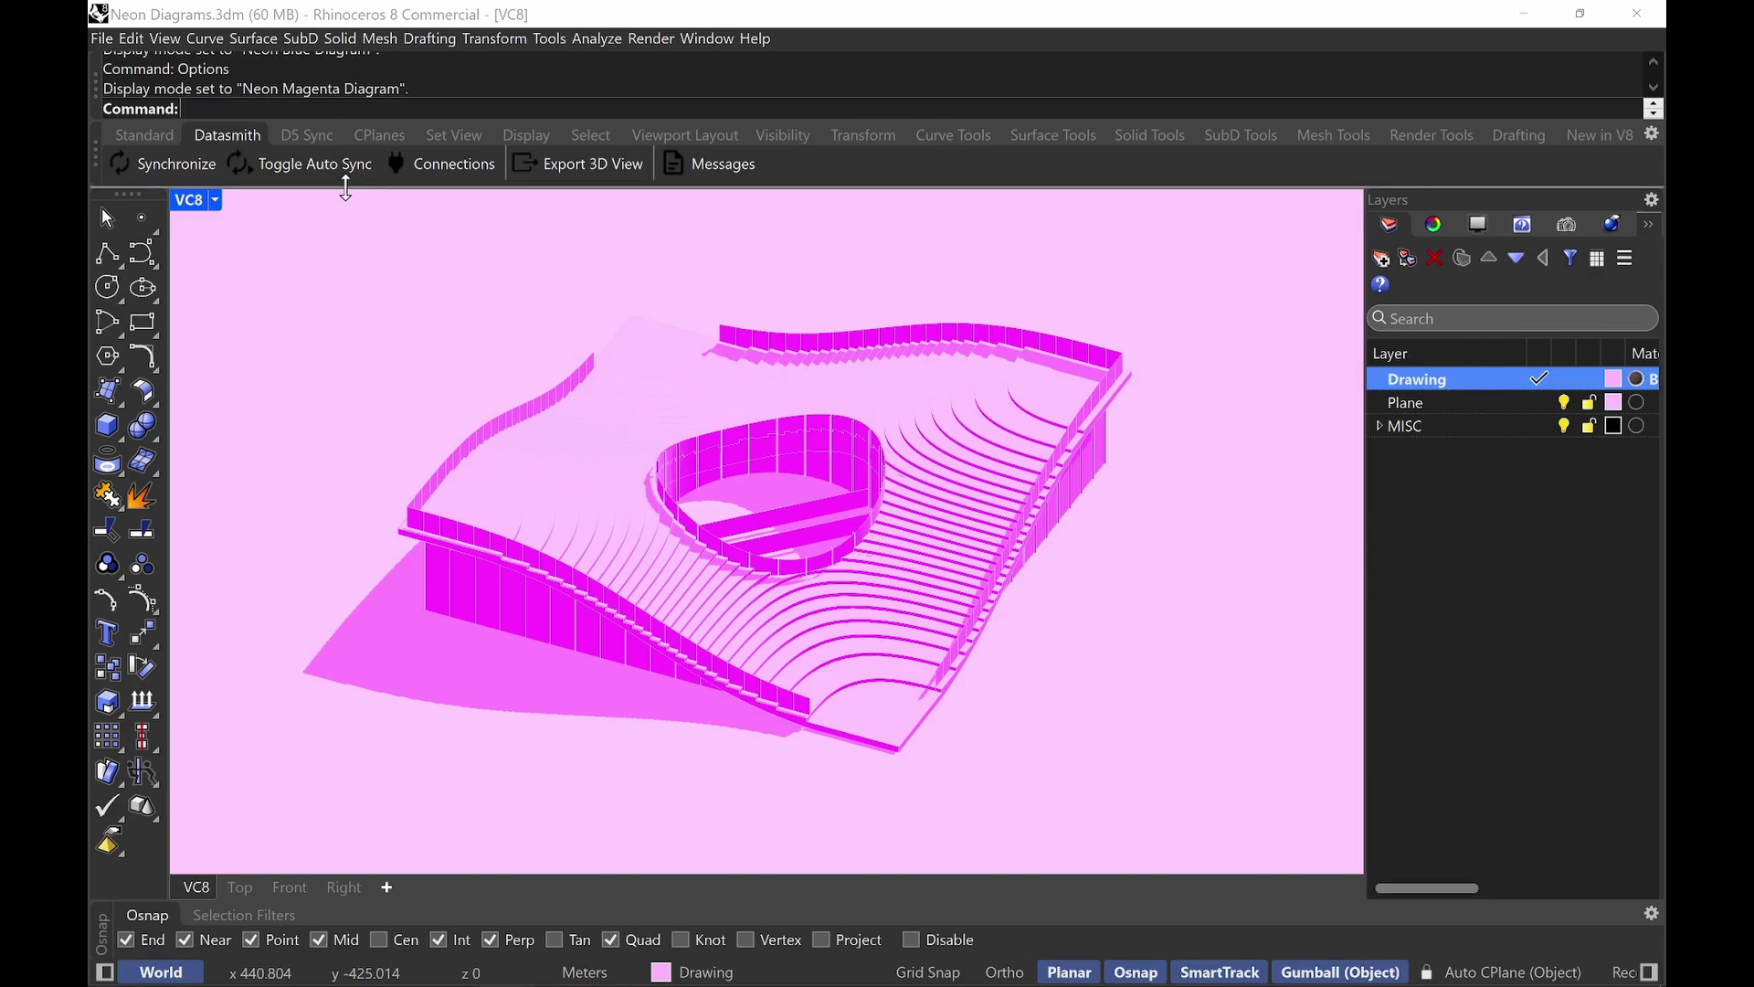
Switch the VC8 viewport to the Neon Blue Diagram display mode and show that mode's settings in the Rhino options.
click(187, 206)
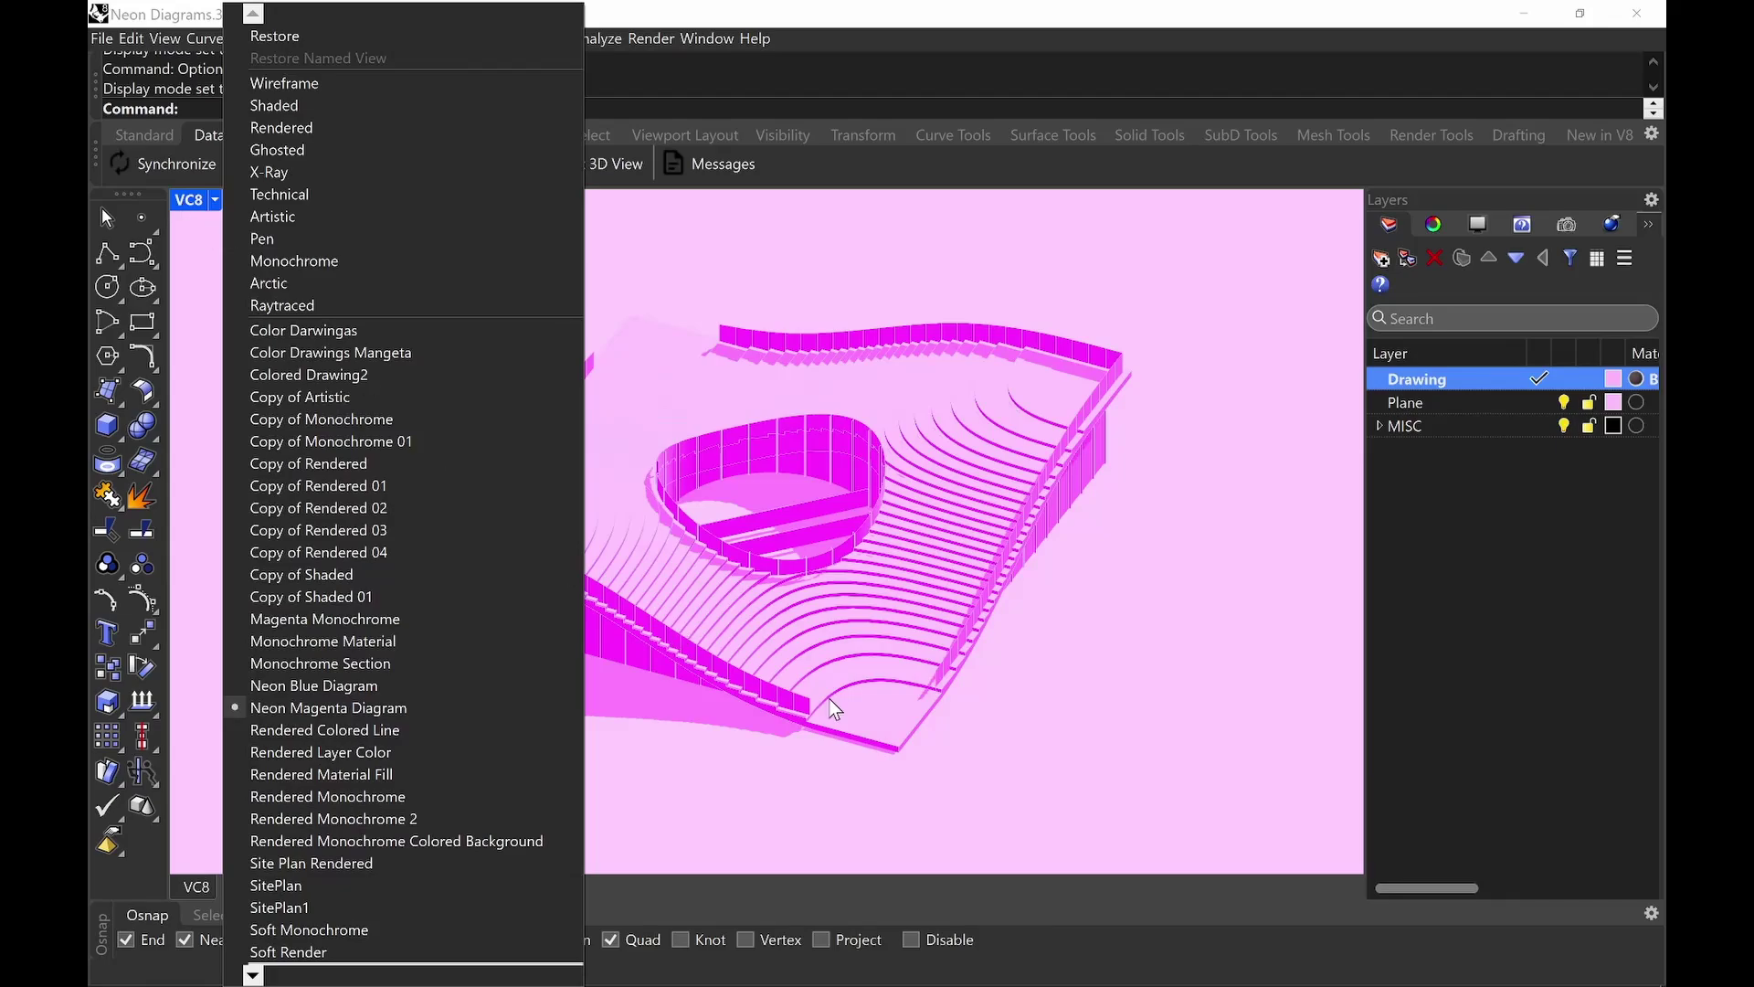
click(370, 688)
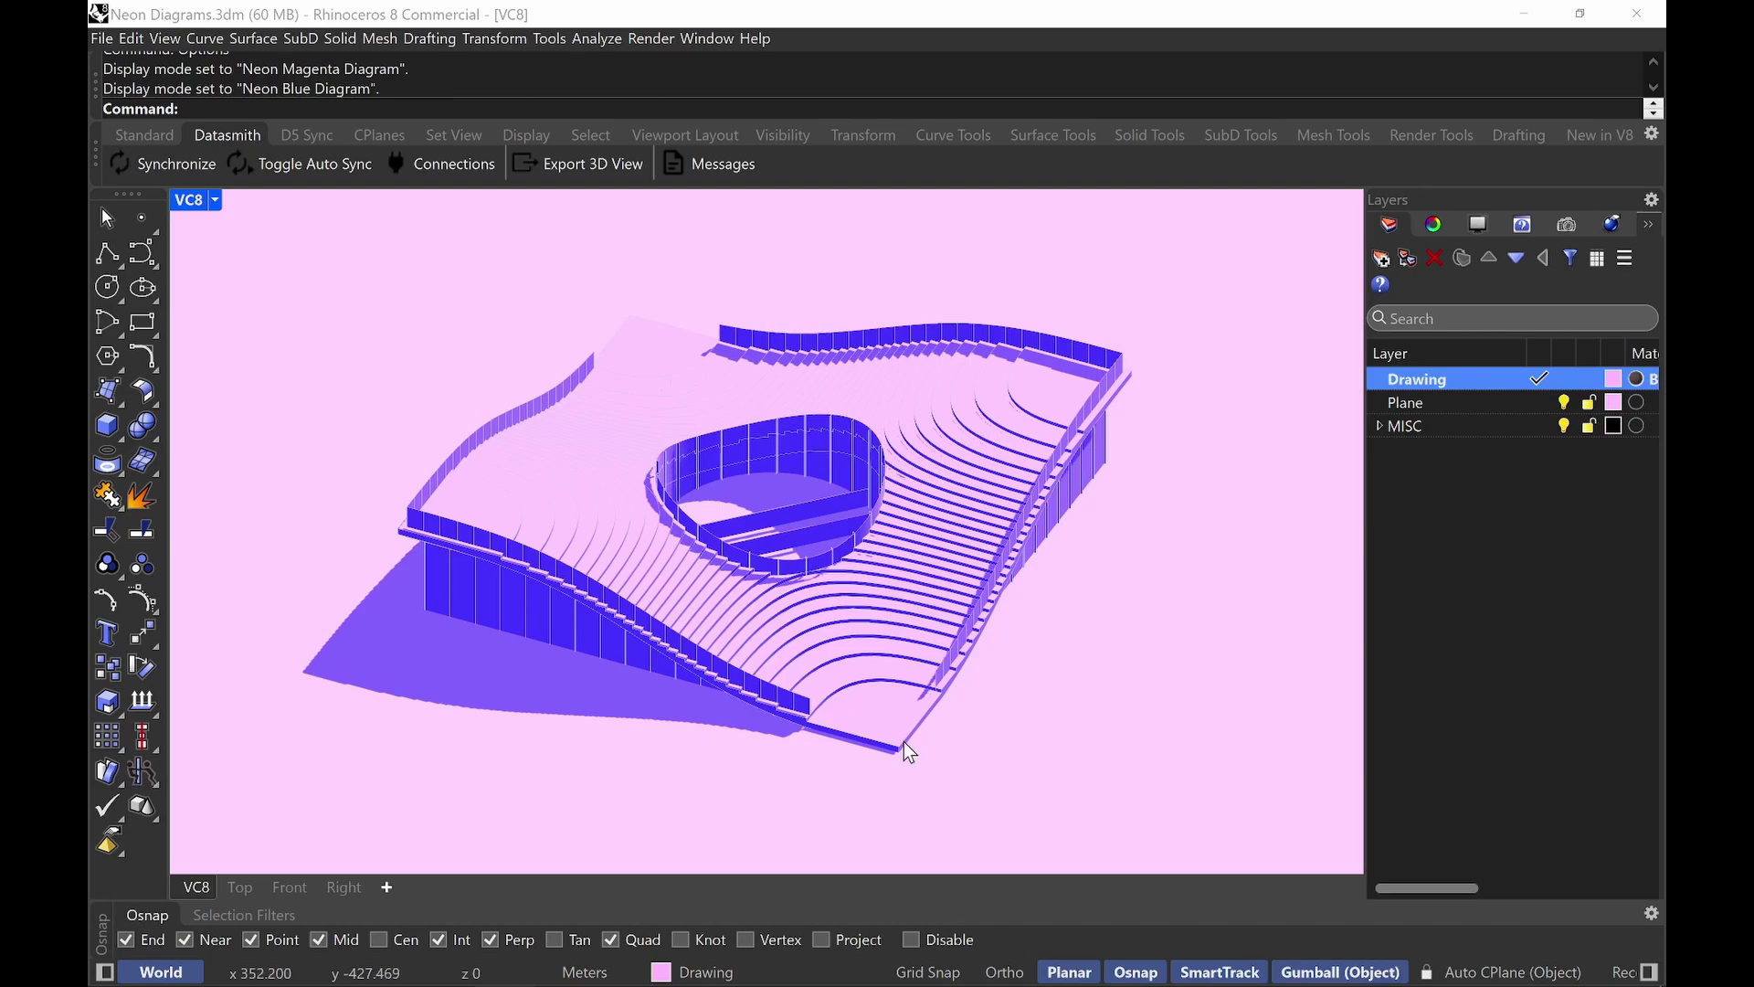
key(Return)
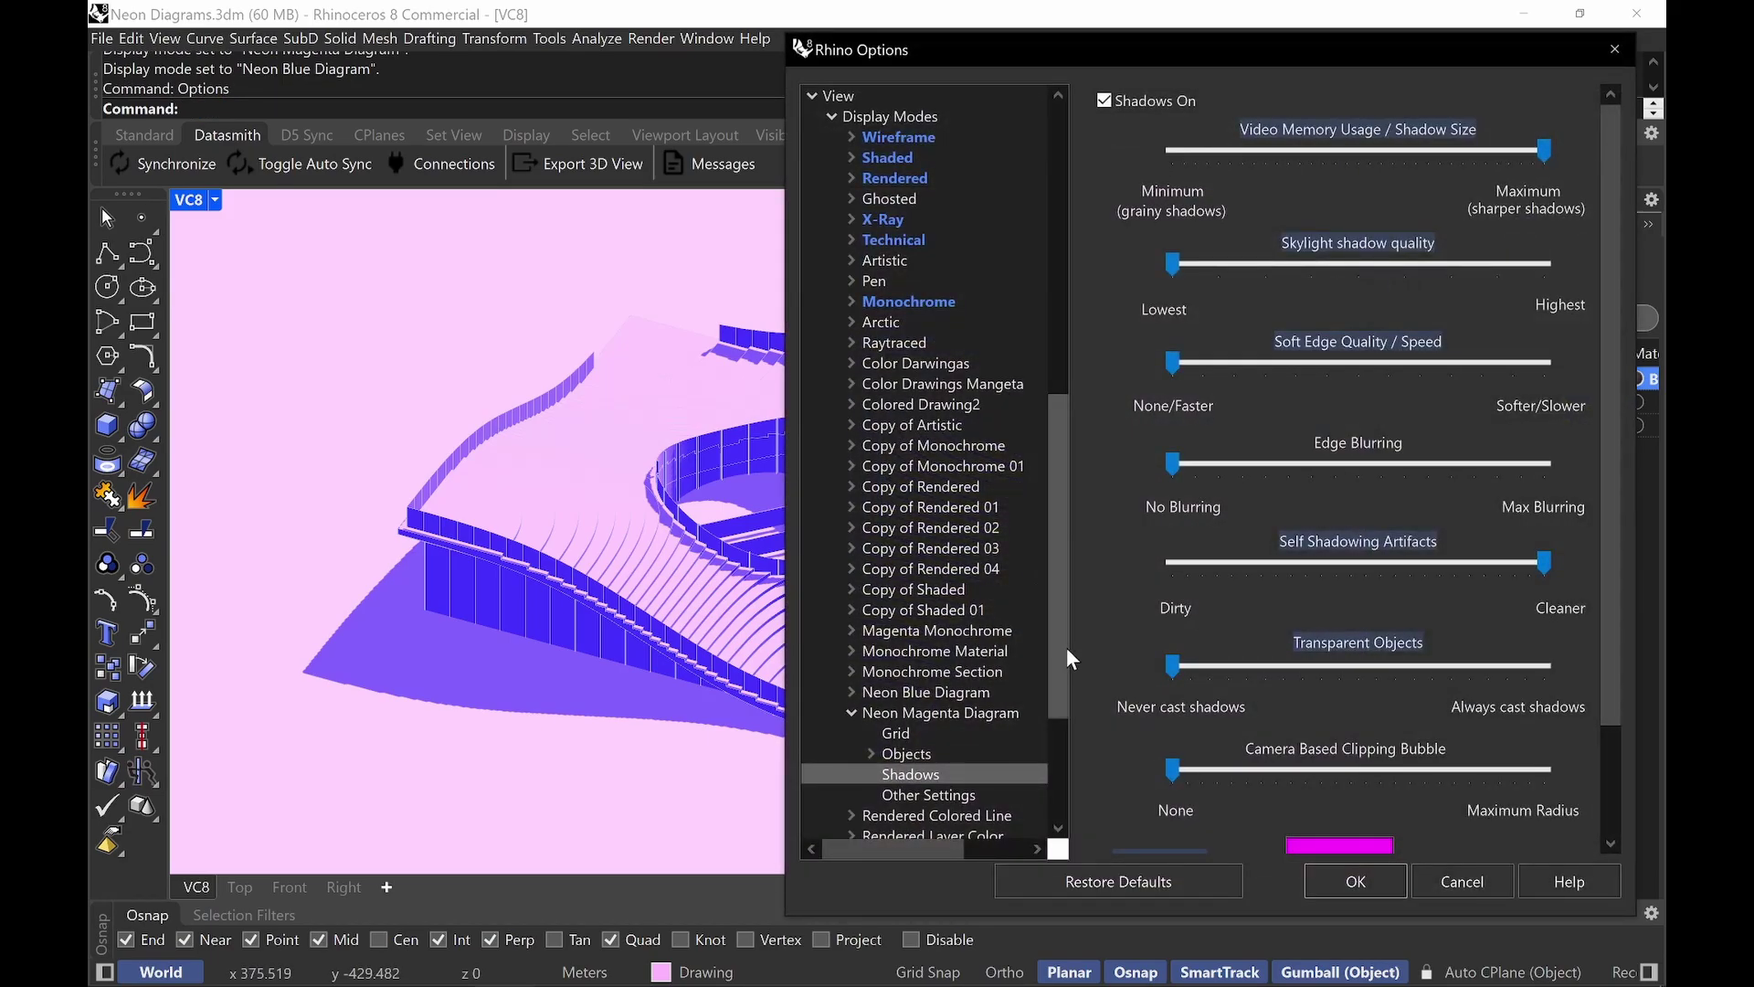
scroll(1057, 658, down, 1)
click(864, 629)
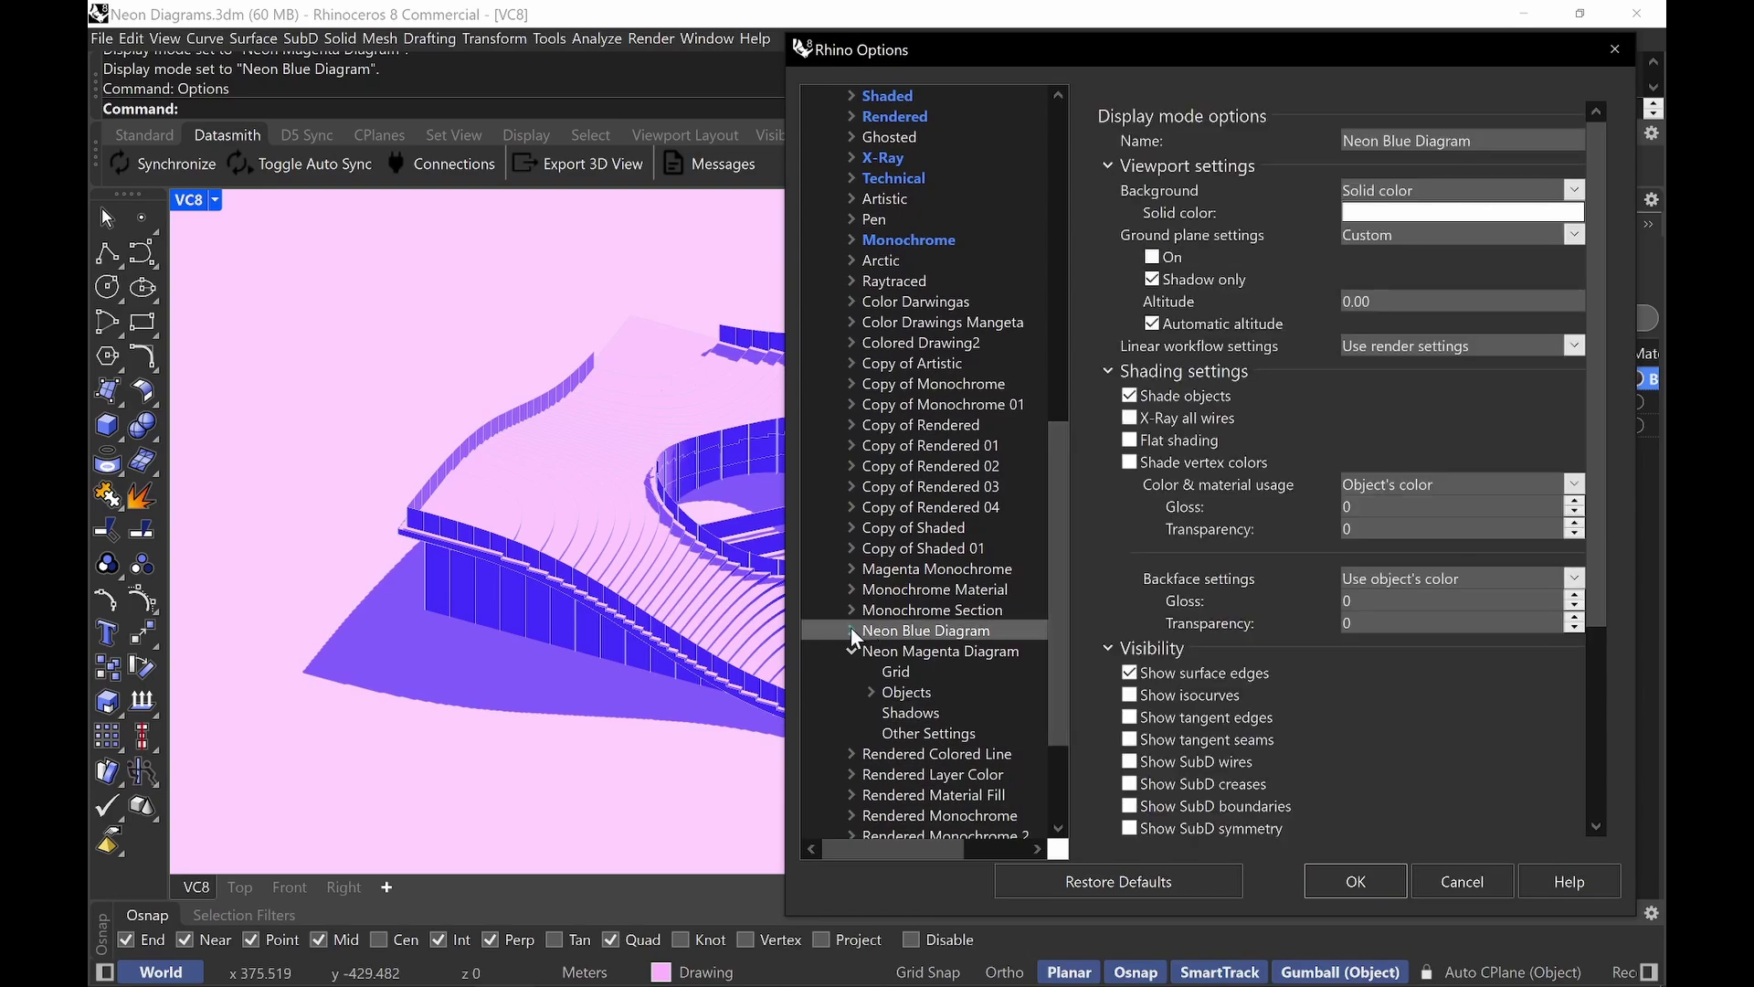
Examine the Neon Blue Diagram mode's visibility, lighting scheme and shadow color settings, then leave the options without changing anything.
click(852, 629)
scroll(1356, 720, down, 5)
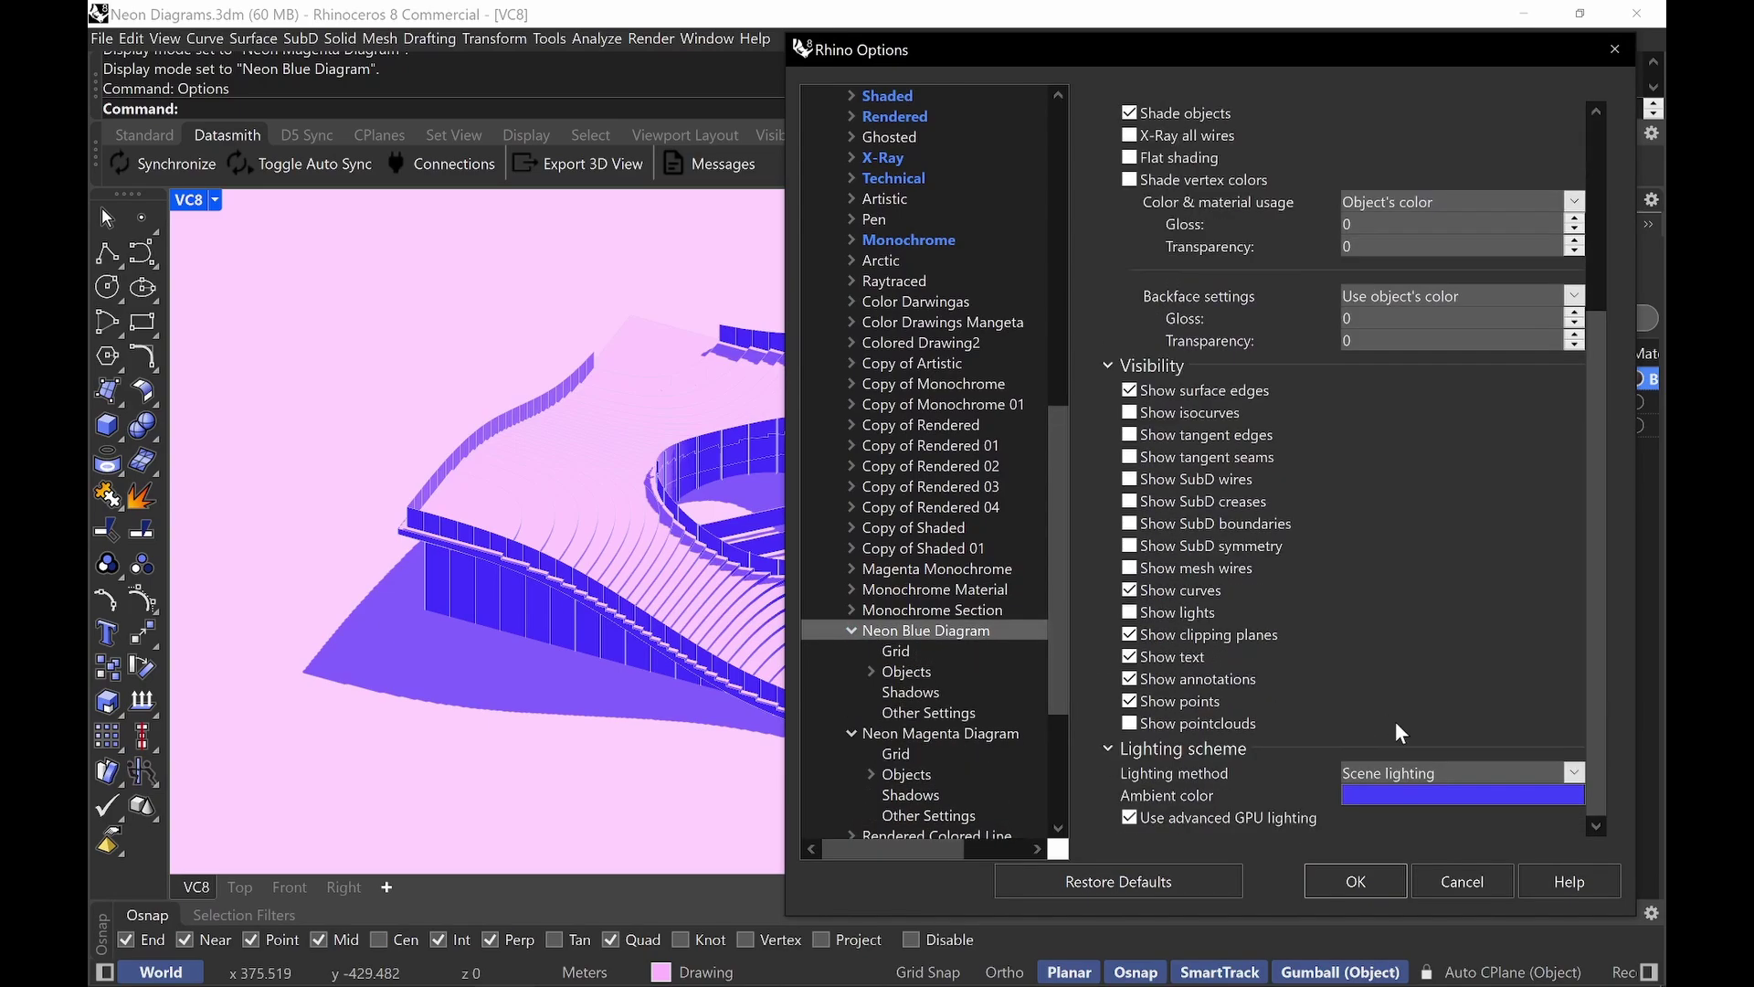
click(888, 692)
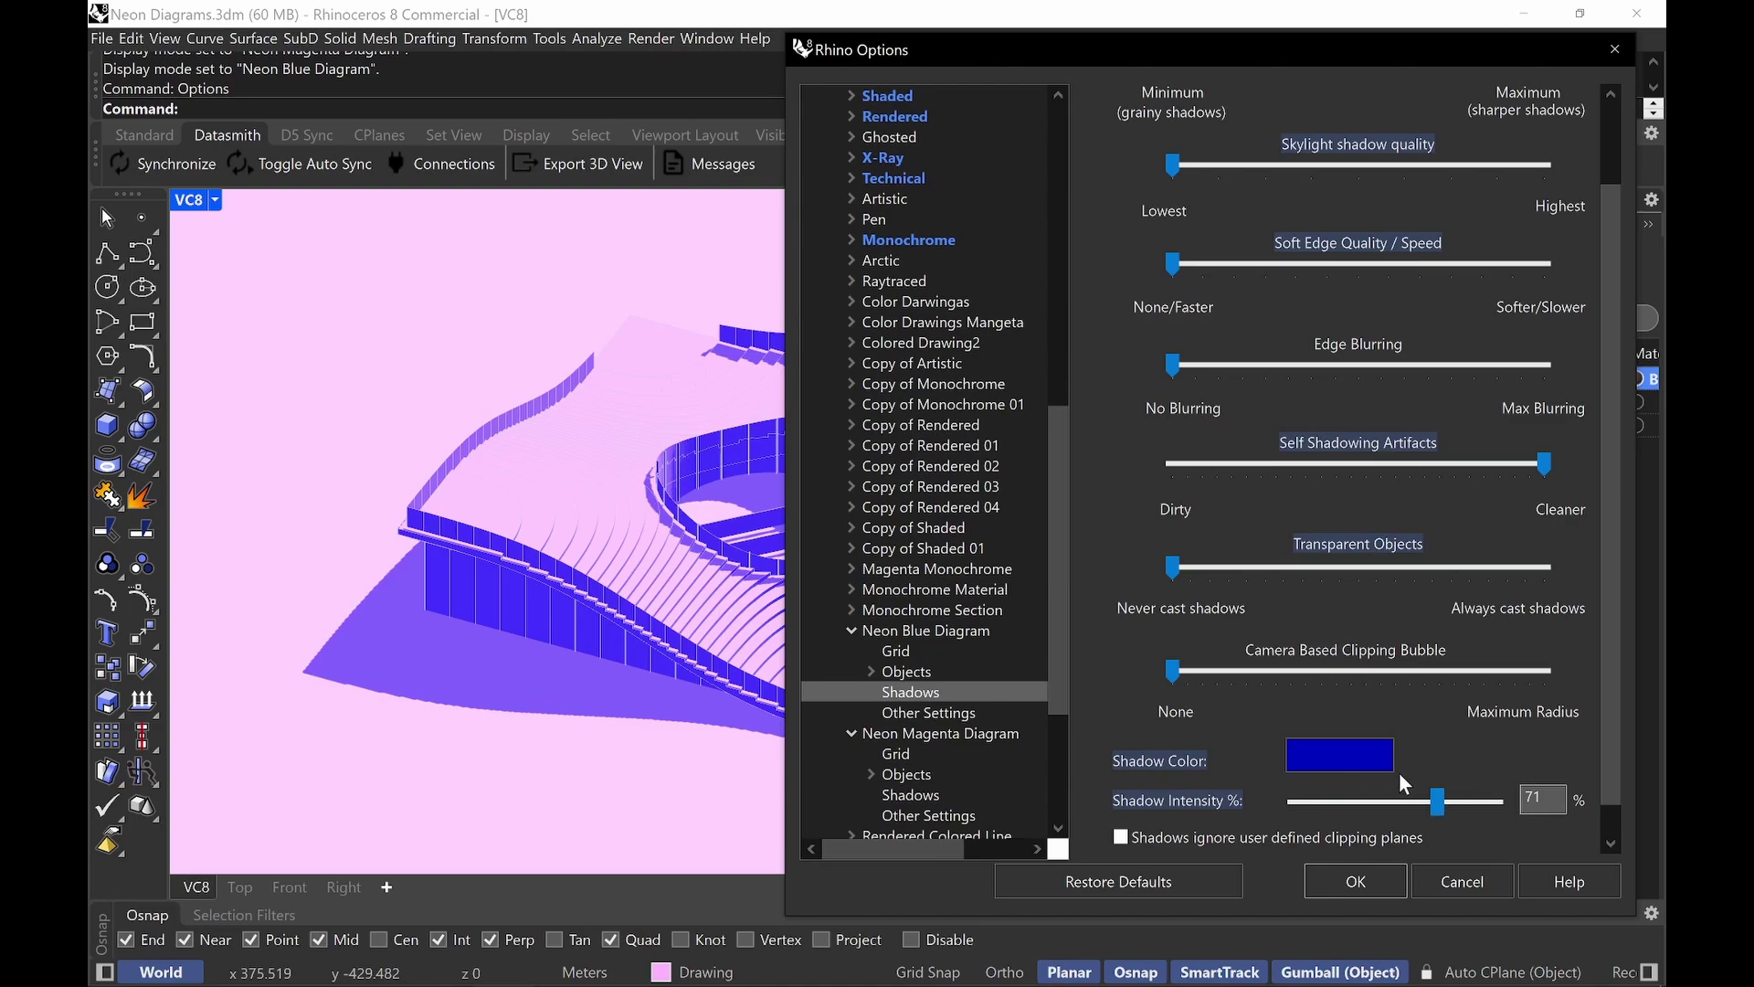
click(1462, 882)
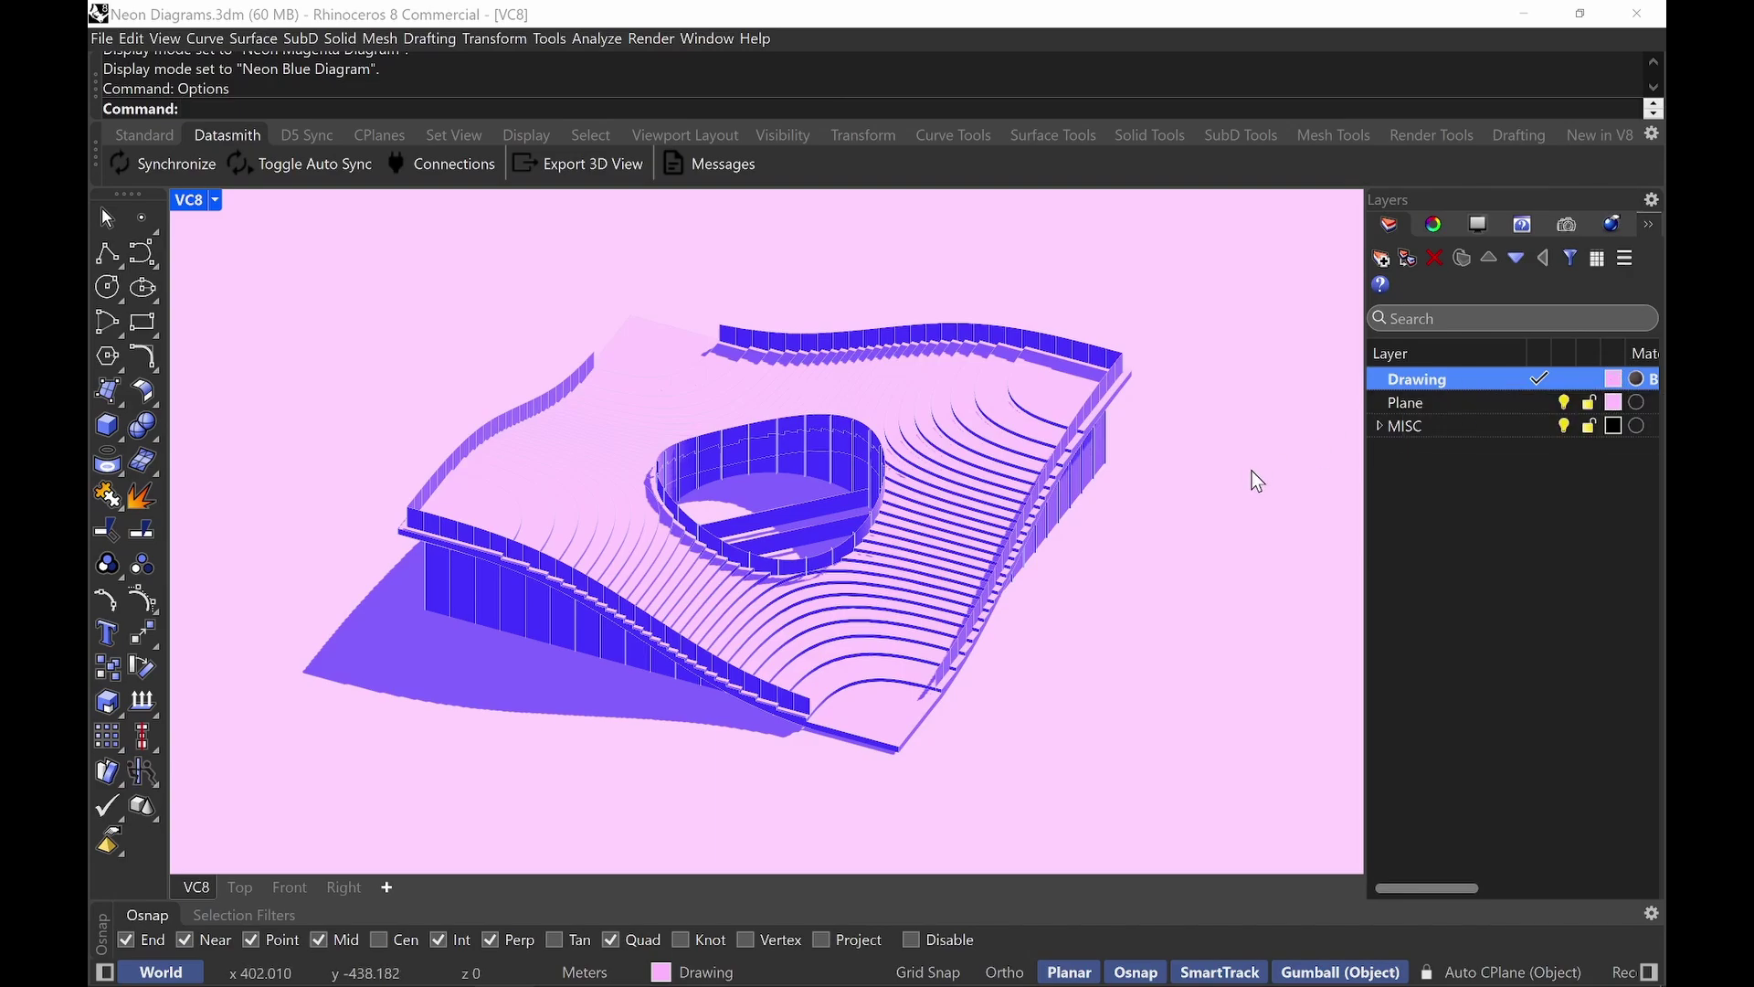
Compare the VC8 view in the Neon Magenta Diagram and Neon Blue Diagram display modes, ending on Neon Magenta Diagram.
click(213, 201)
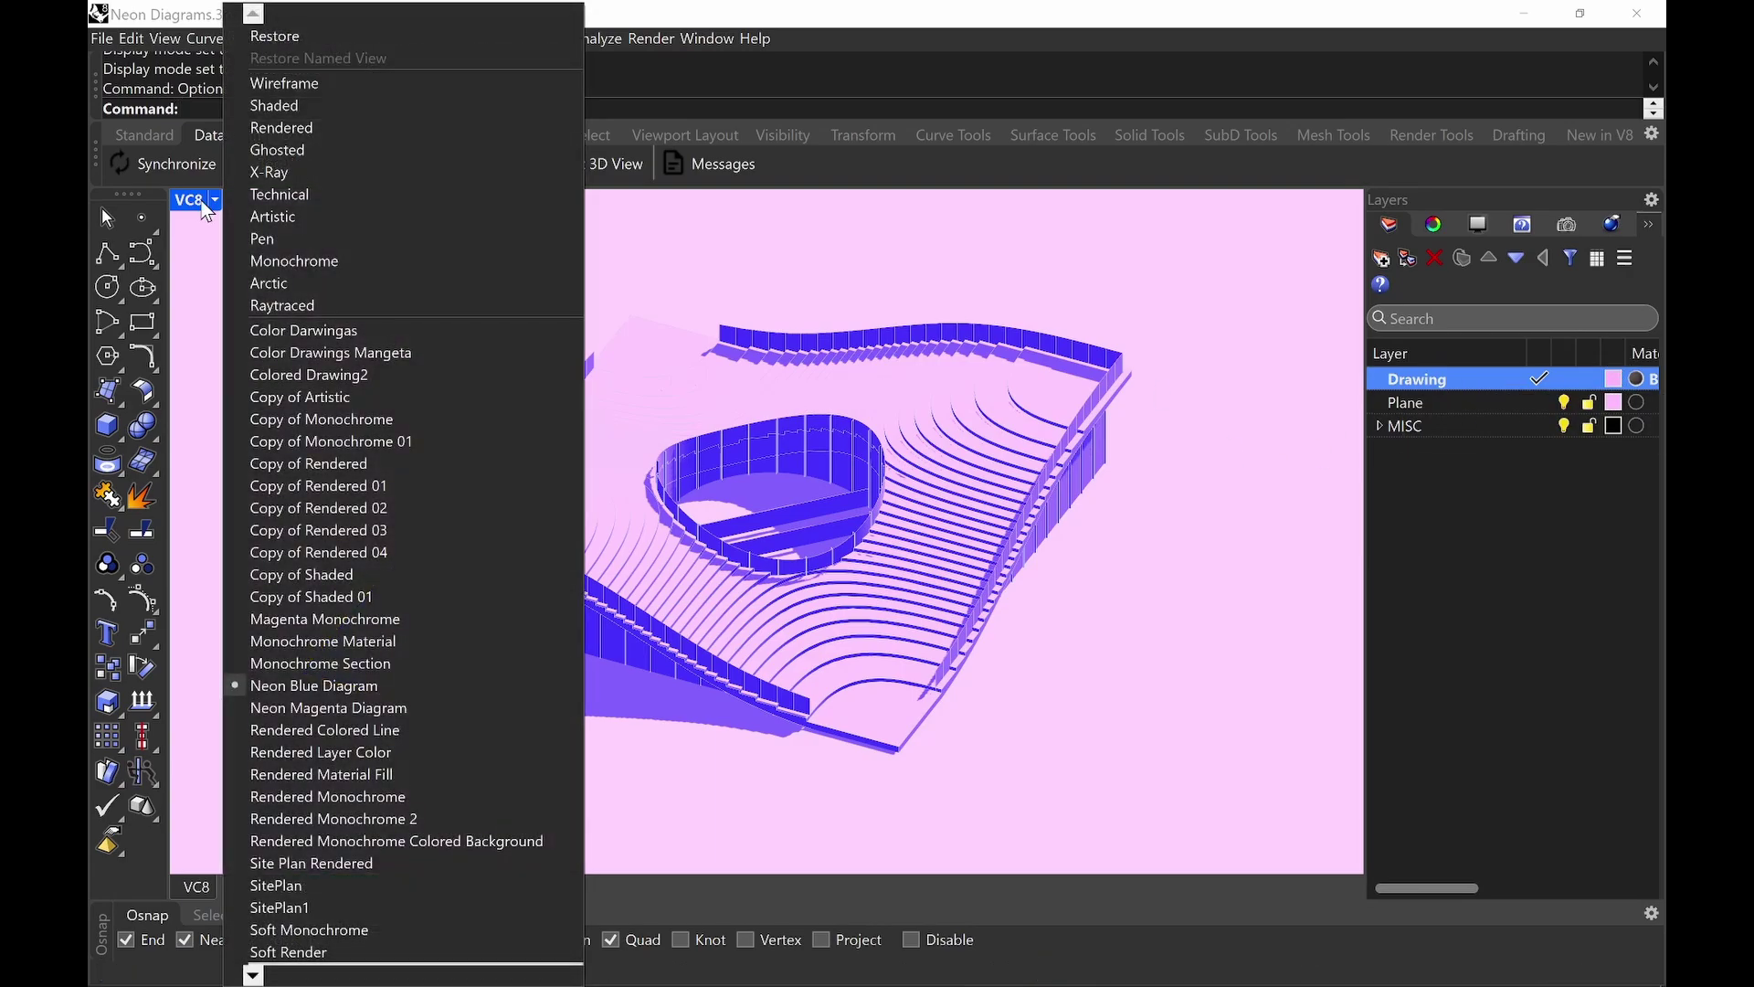
click(307, 710)
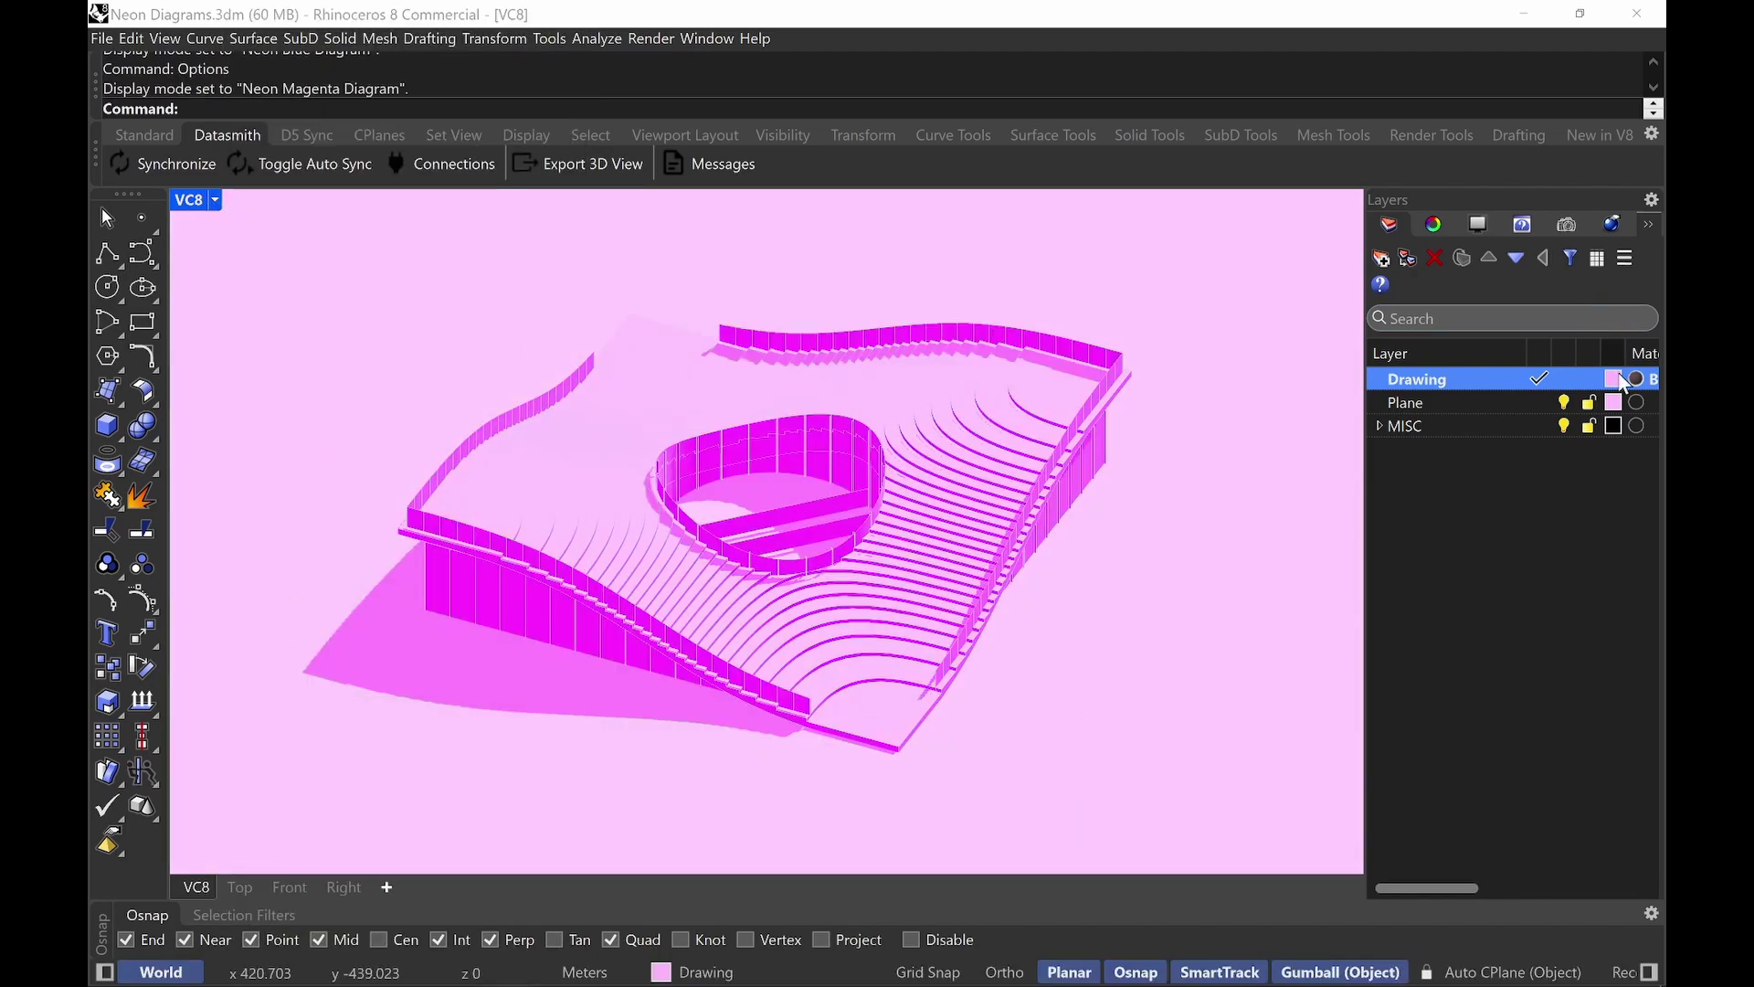
click(214, 200)
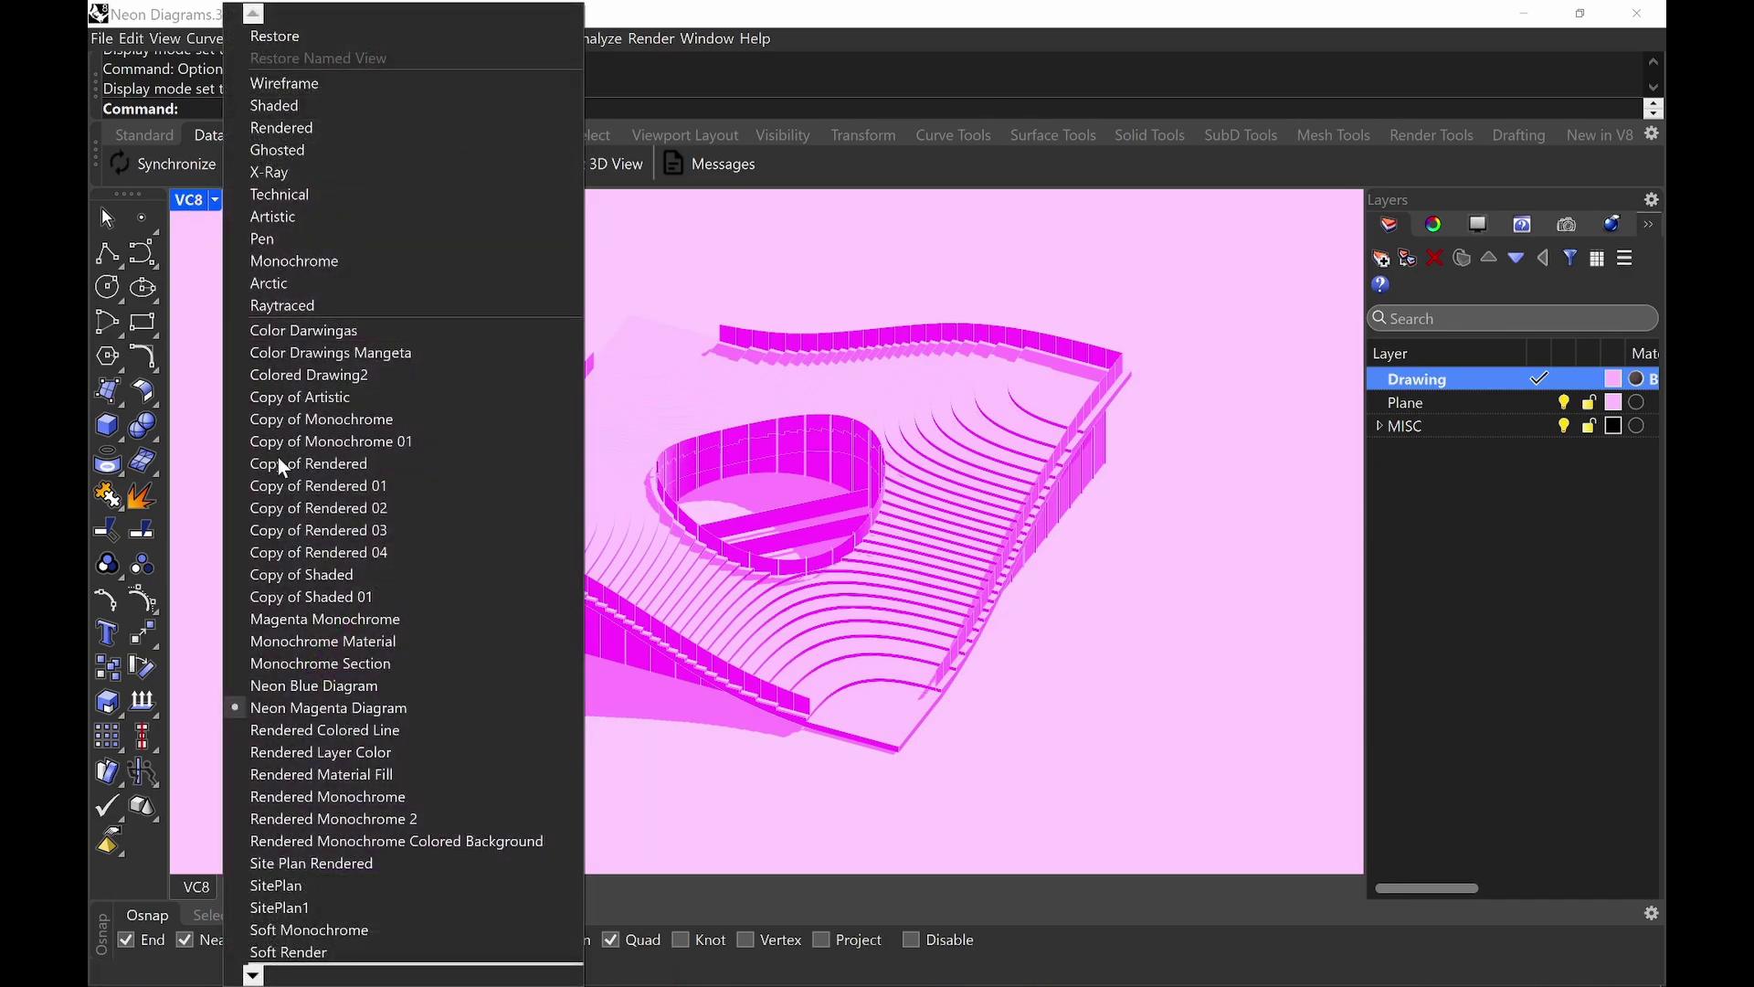
click(333, 686)
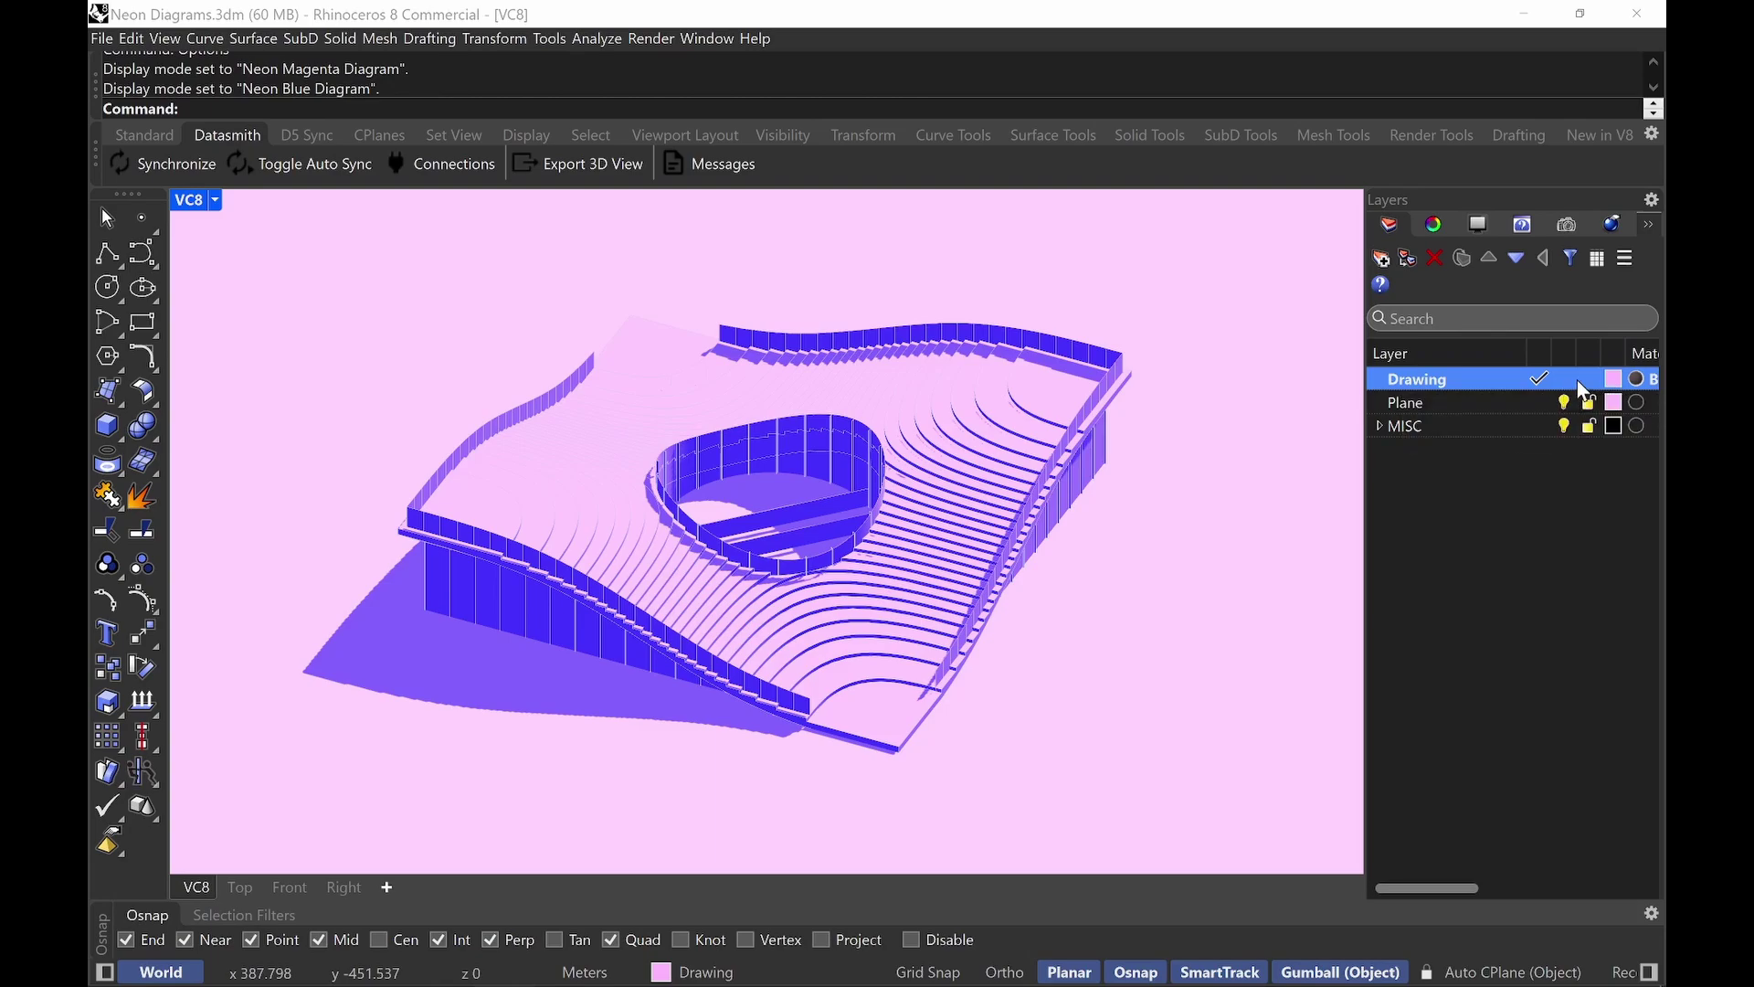
click(216, 199)
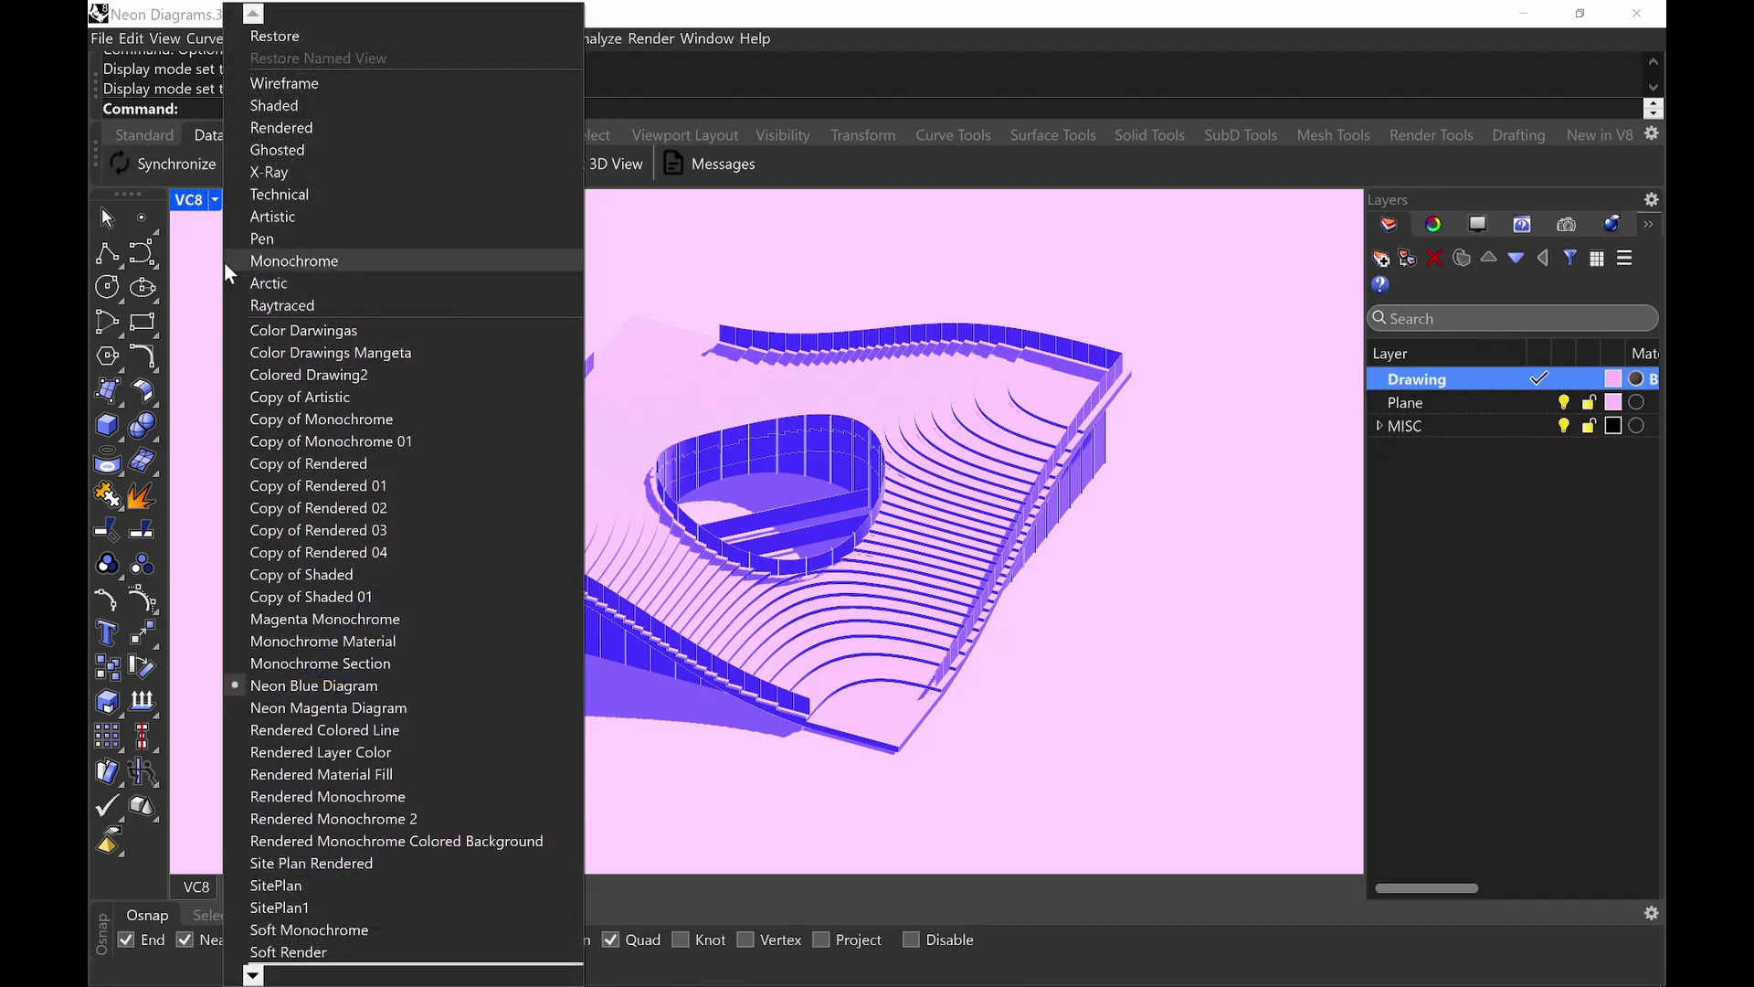
click(364, 709)
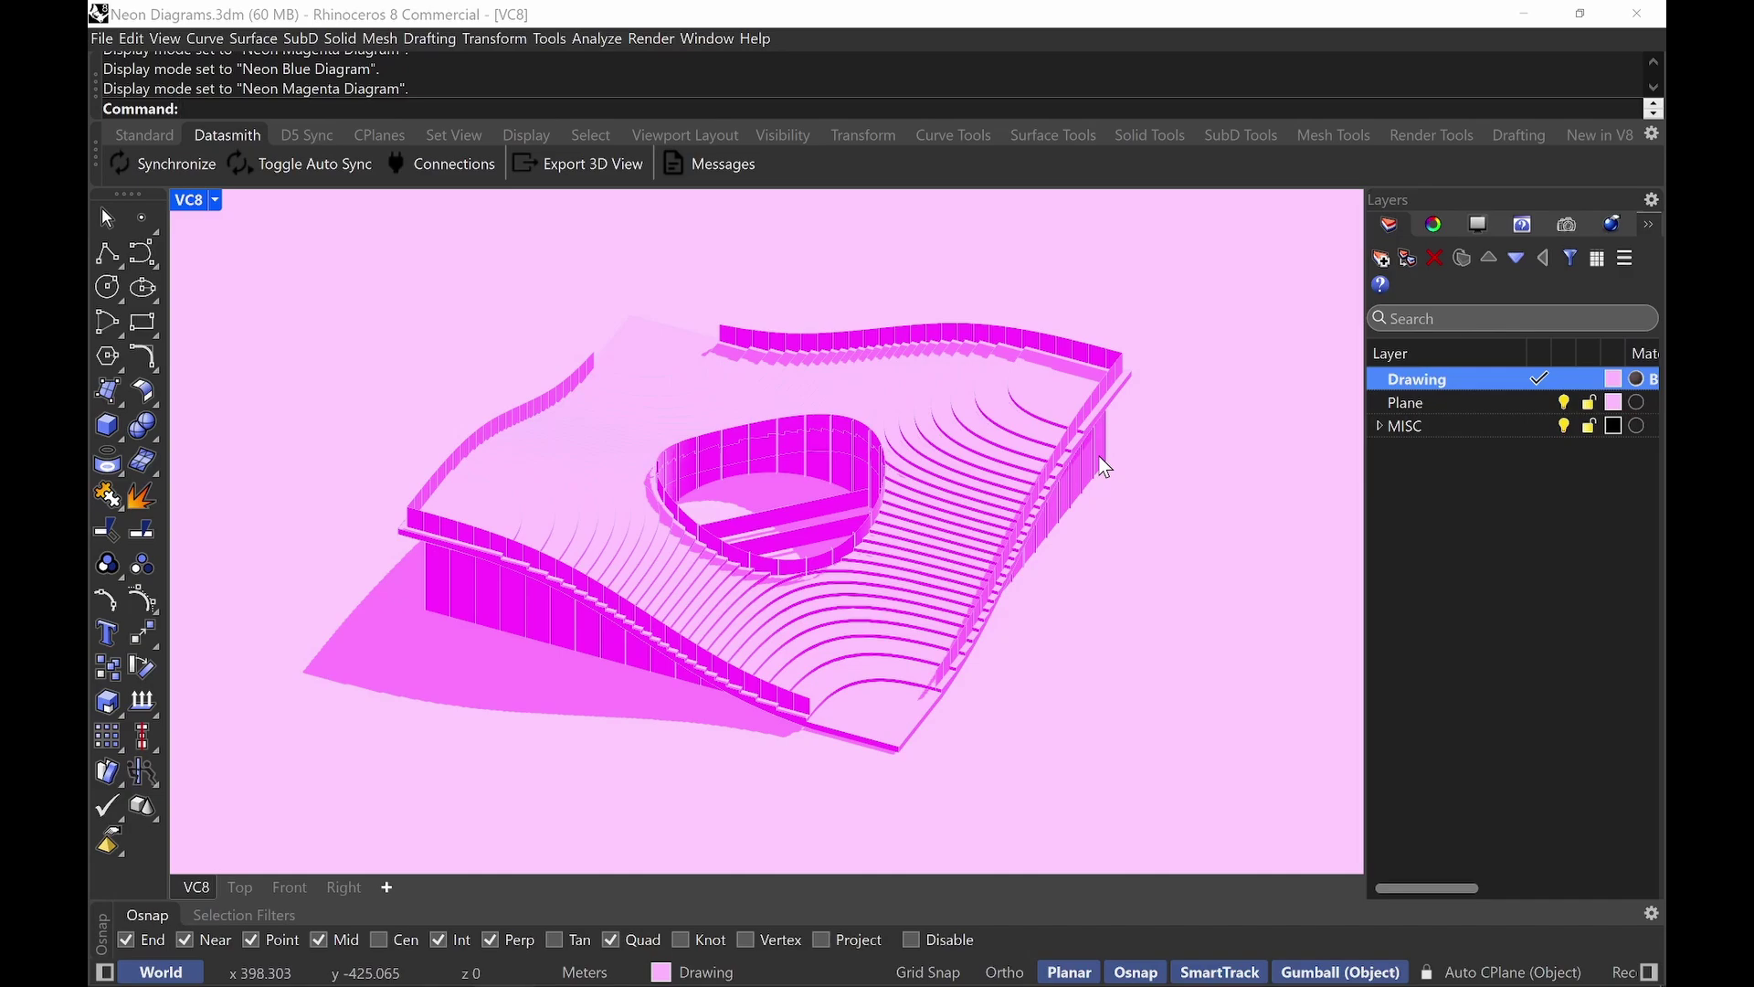
Recall the VC13 view and inspect the carved openings of the cube up close.
text(Vc13)
key(Return)
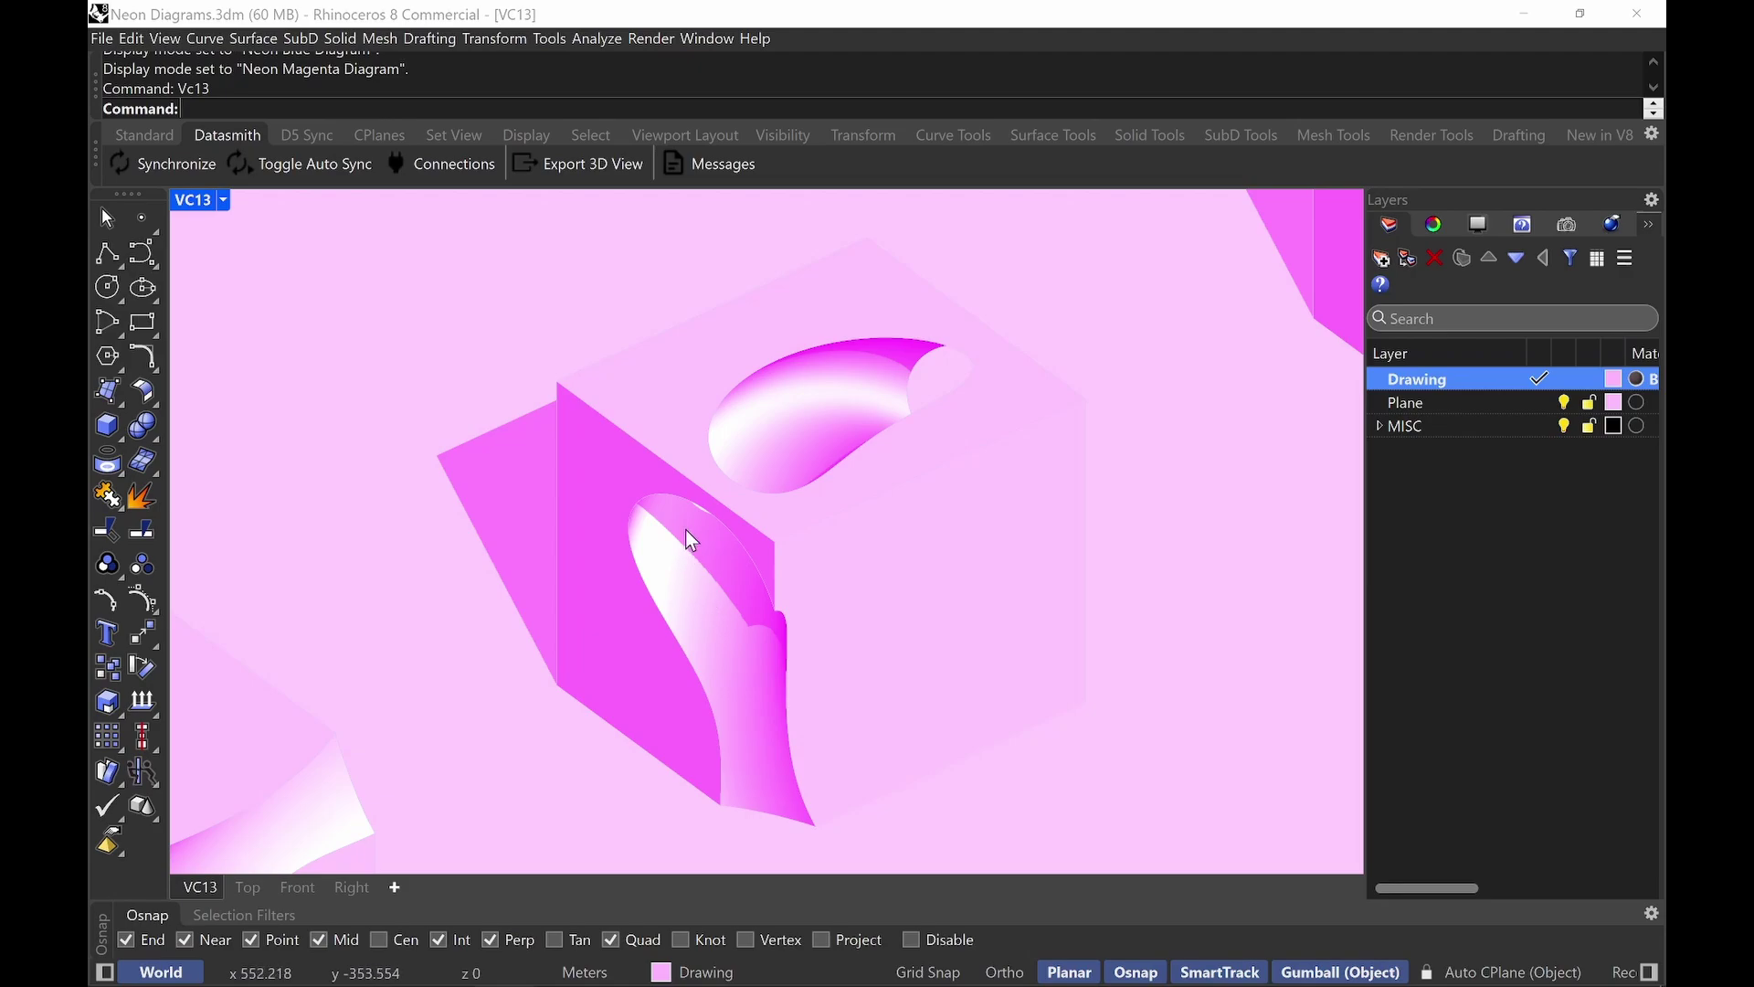
right_drag(814, 666, 807, 494)
scroll(907, 708, up, 3)
scroll(907, 708, up, 3)
scroll(807, 305, down, 5)
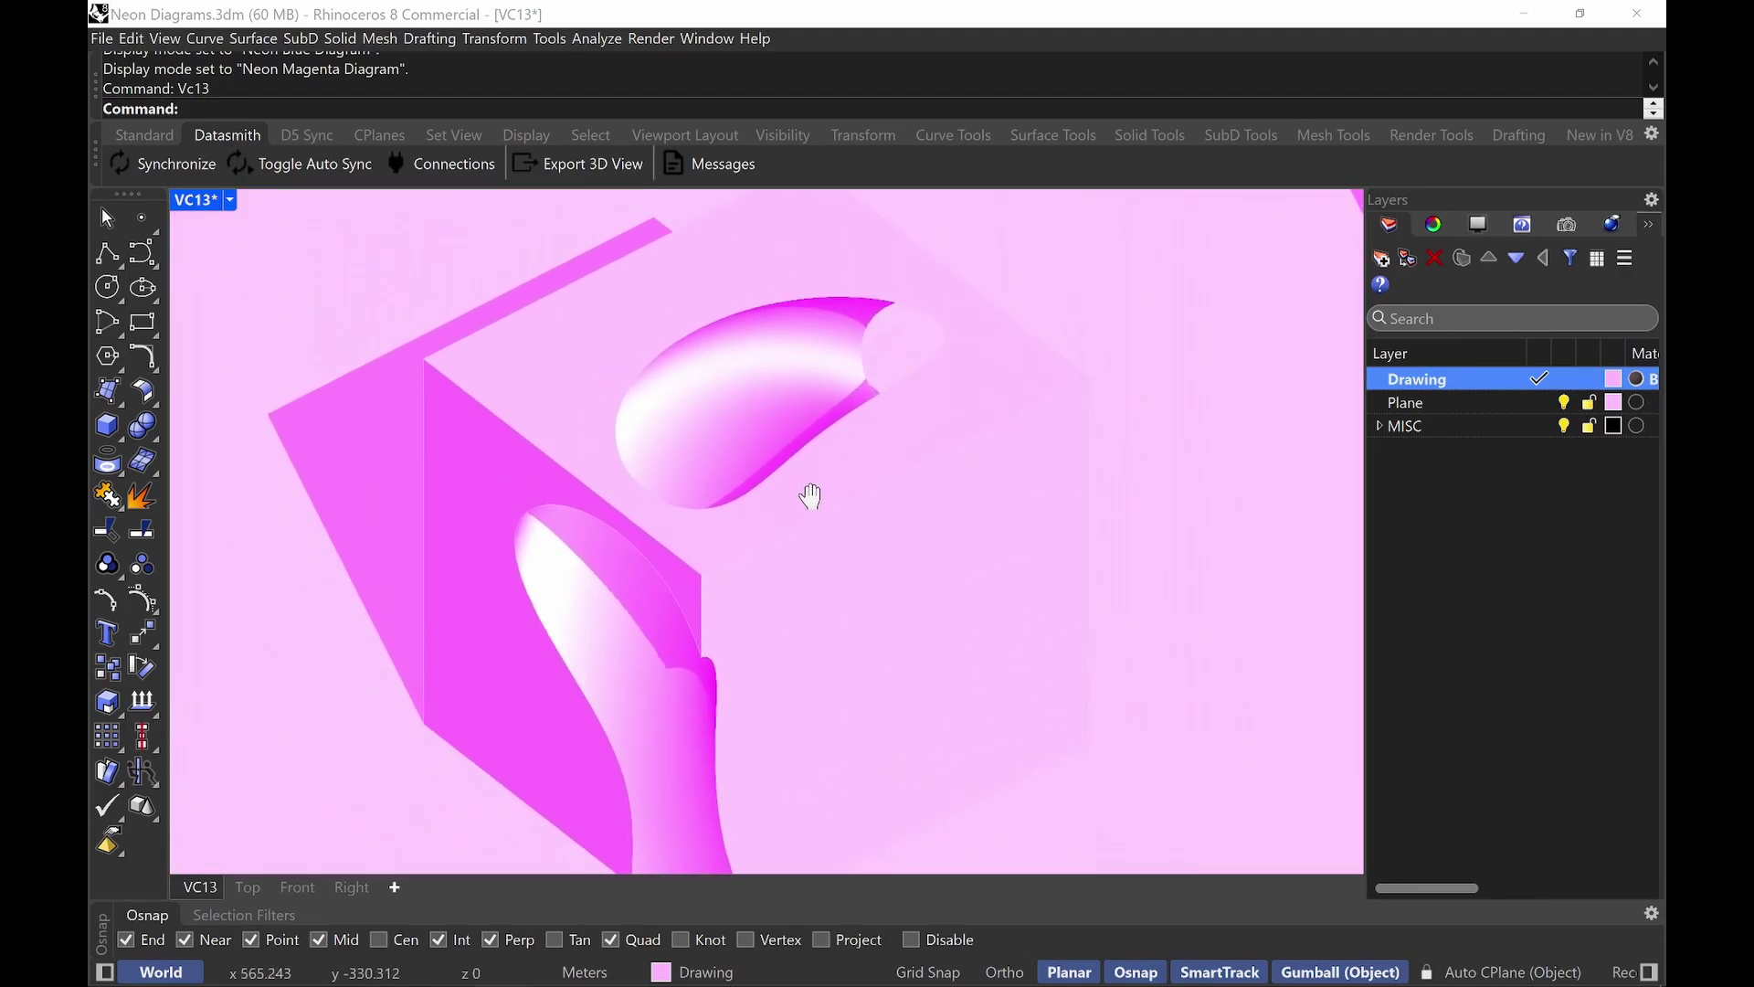
Switch the VC13 viewport to the Neon Blue Diagram display mode and center the carved cube.
click(220, 200)
click(355, 686)
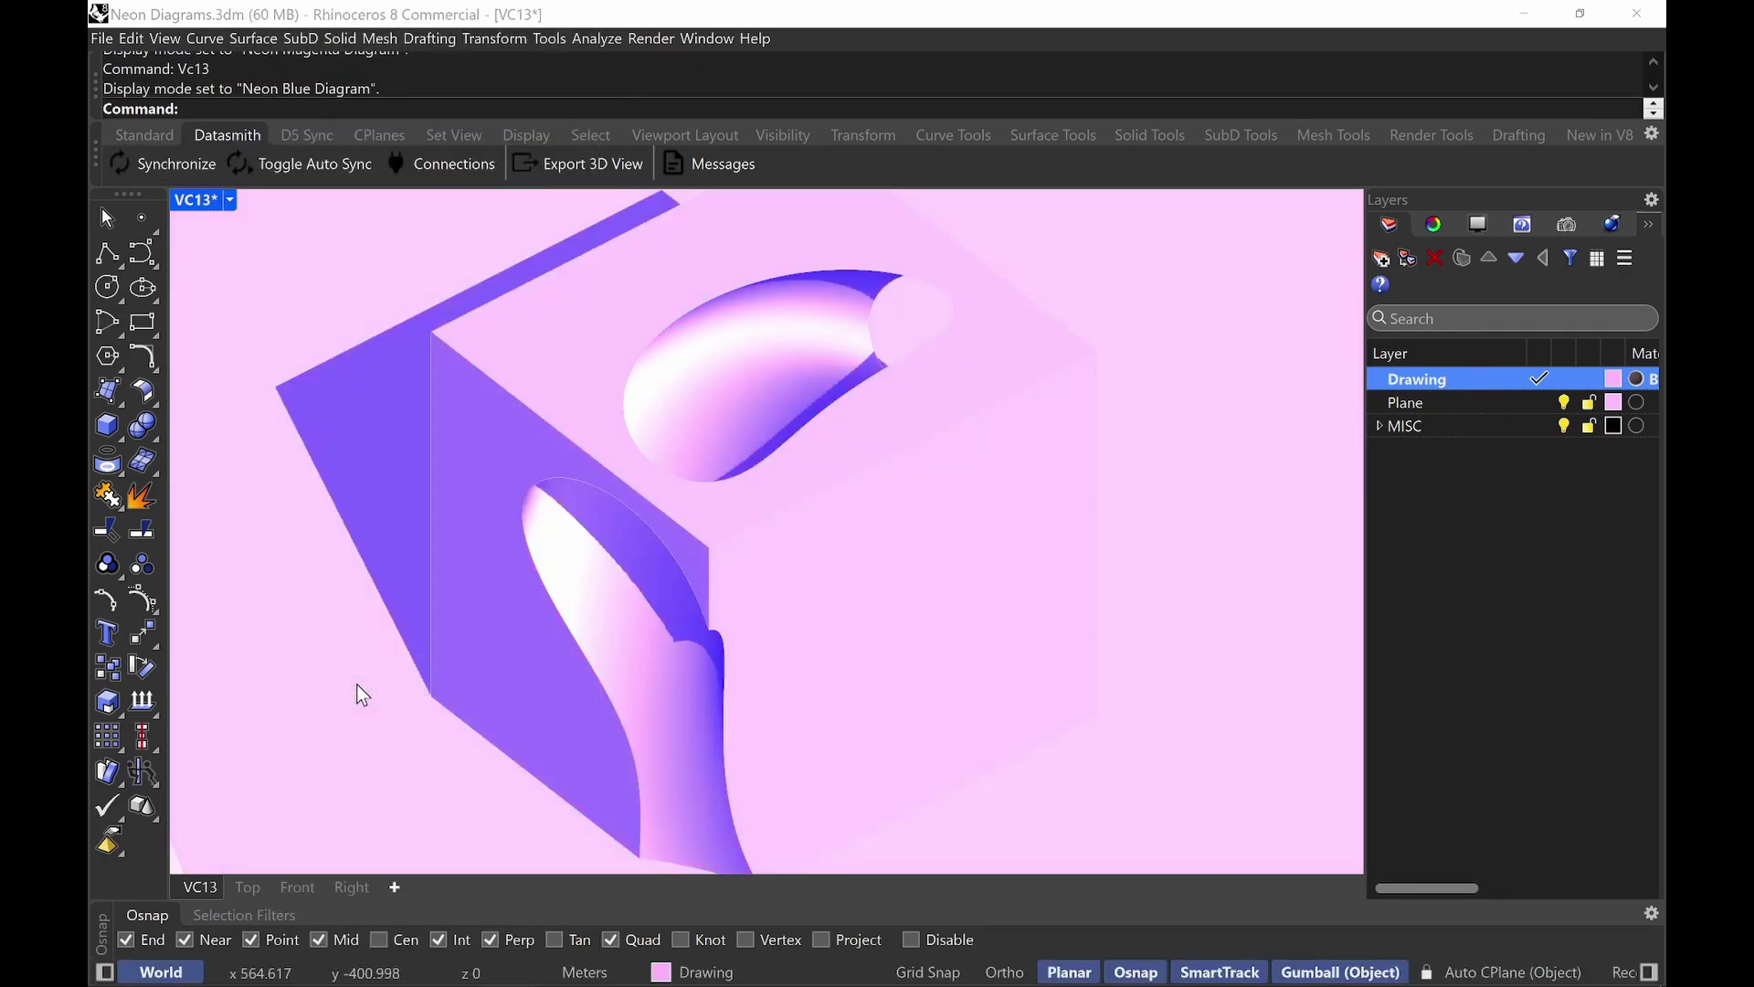
shift+right_drag(696, 539, 756, 537)
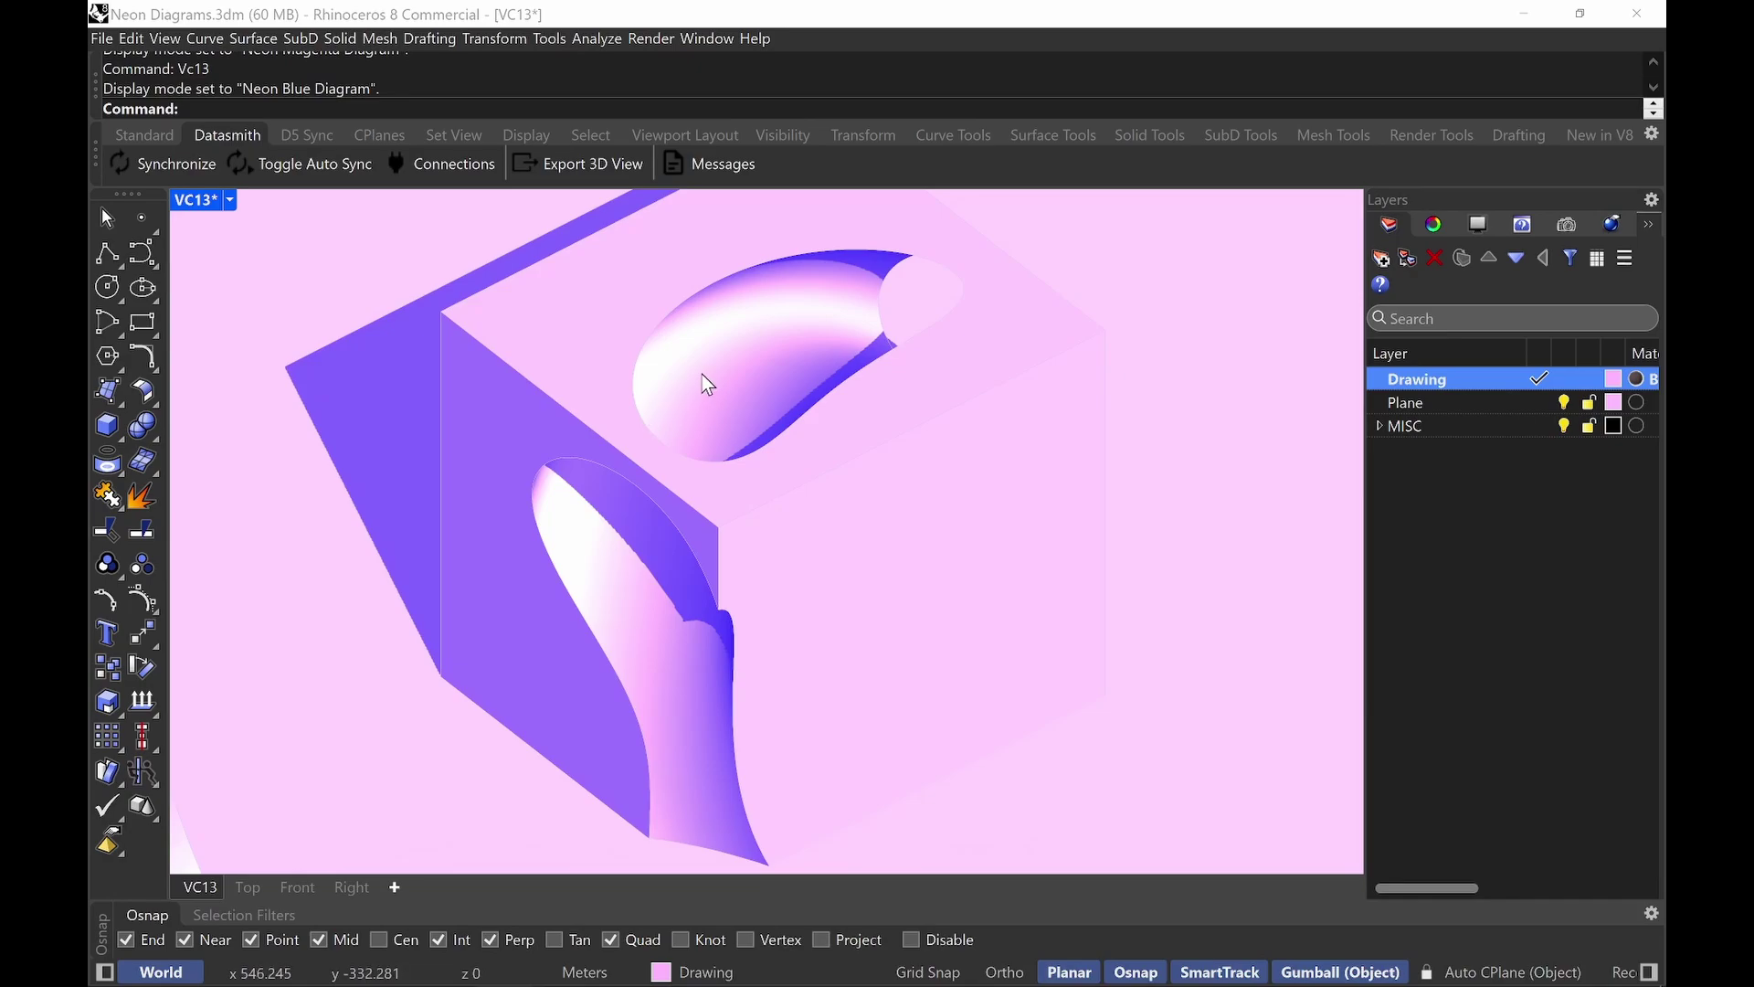
Show the shadow settings of the Neon Blue Diagram display mode in the Rhino options.
text(Options)
key(Return)
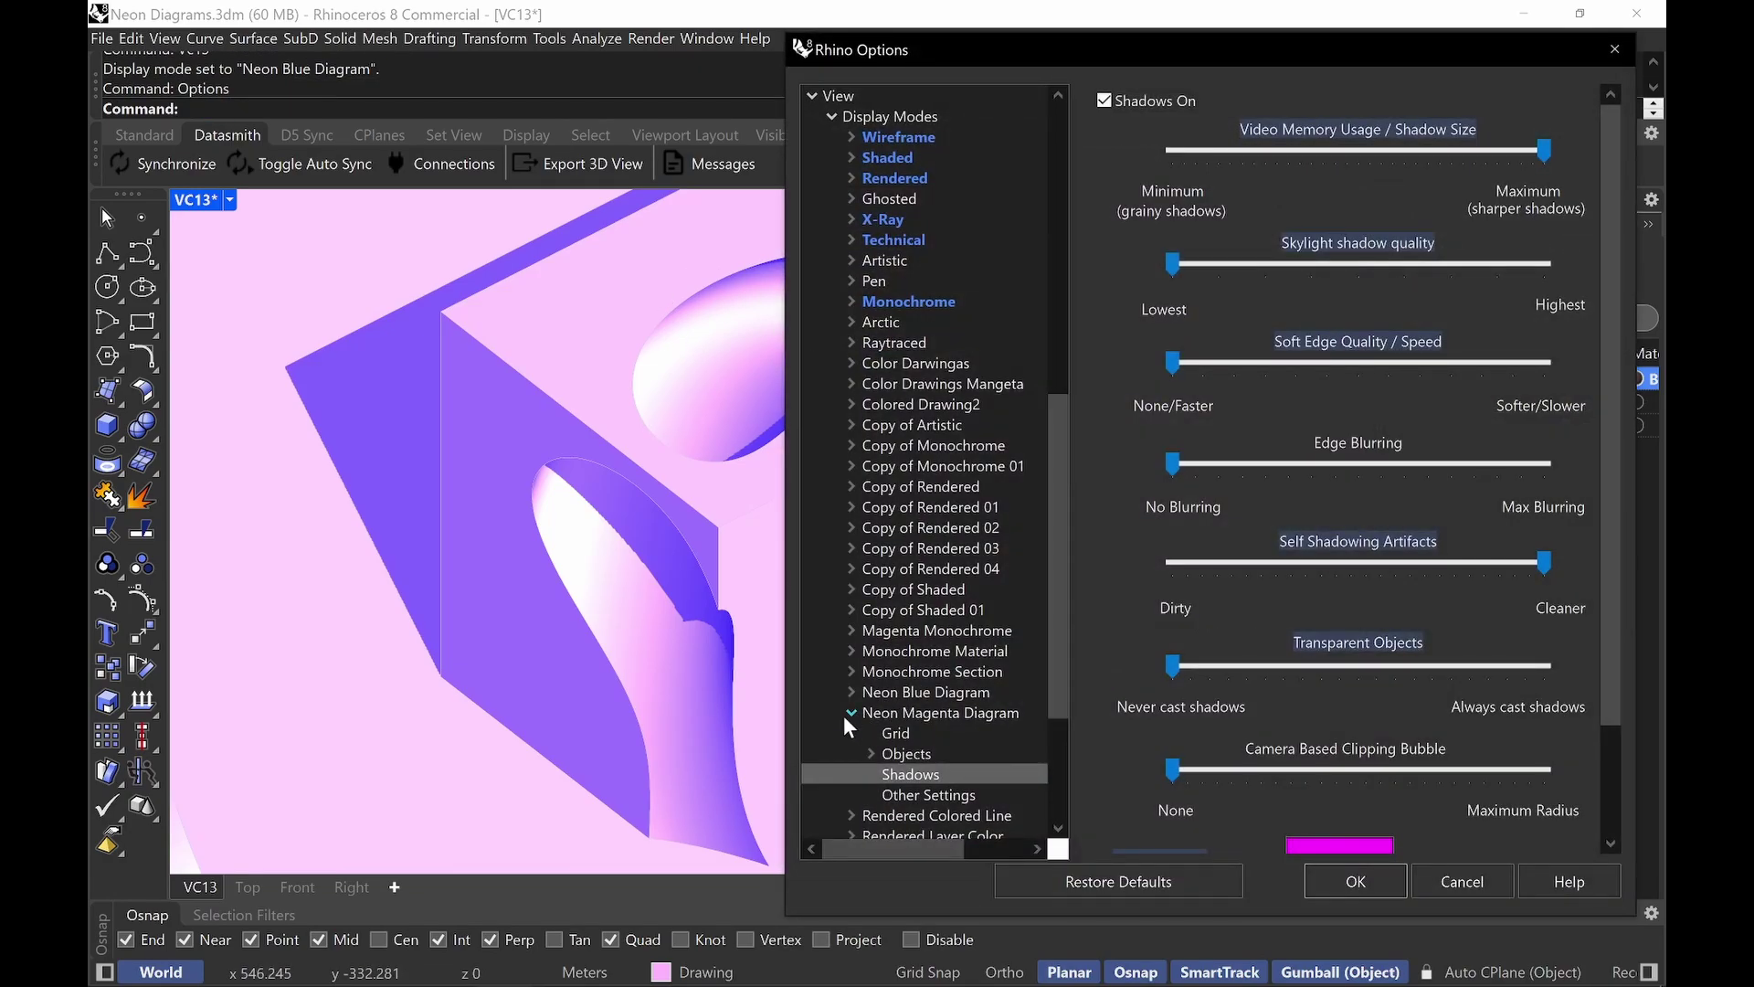
click(850, 714)
click(852, 692)
click(852, 692)
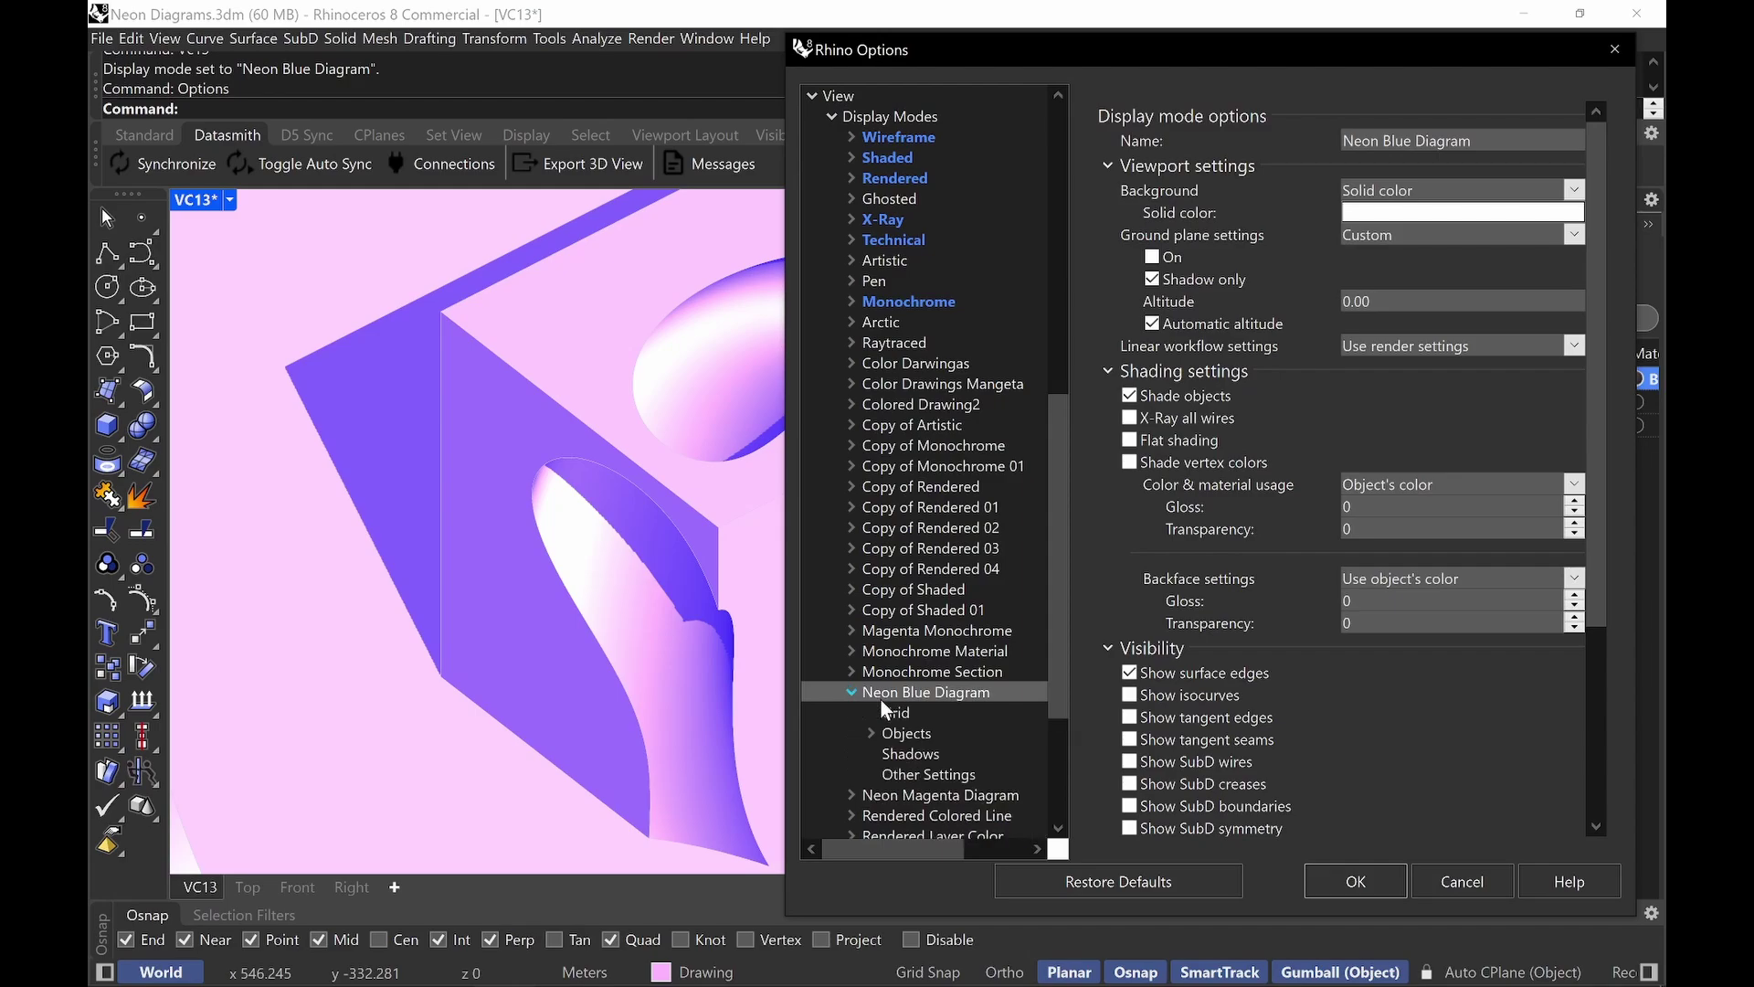
click(1021, 753)
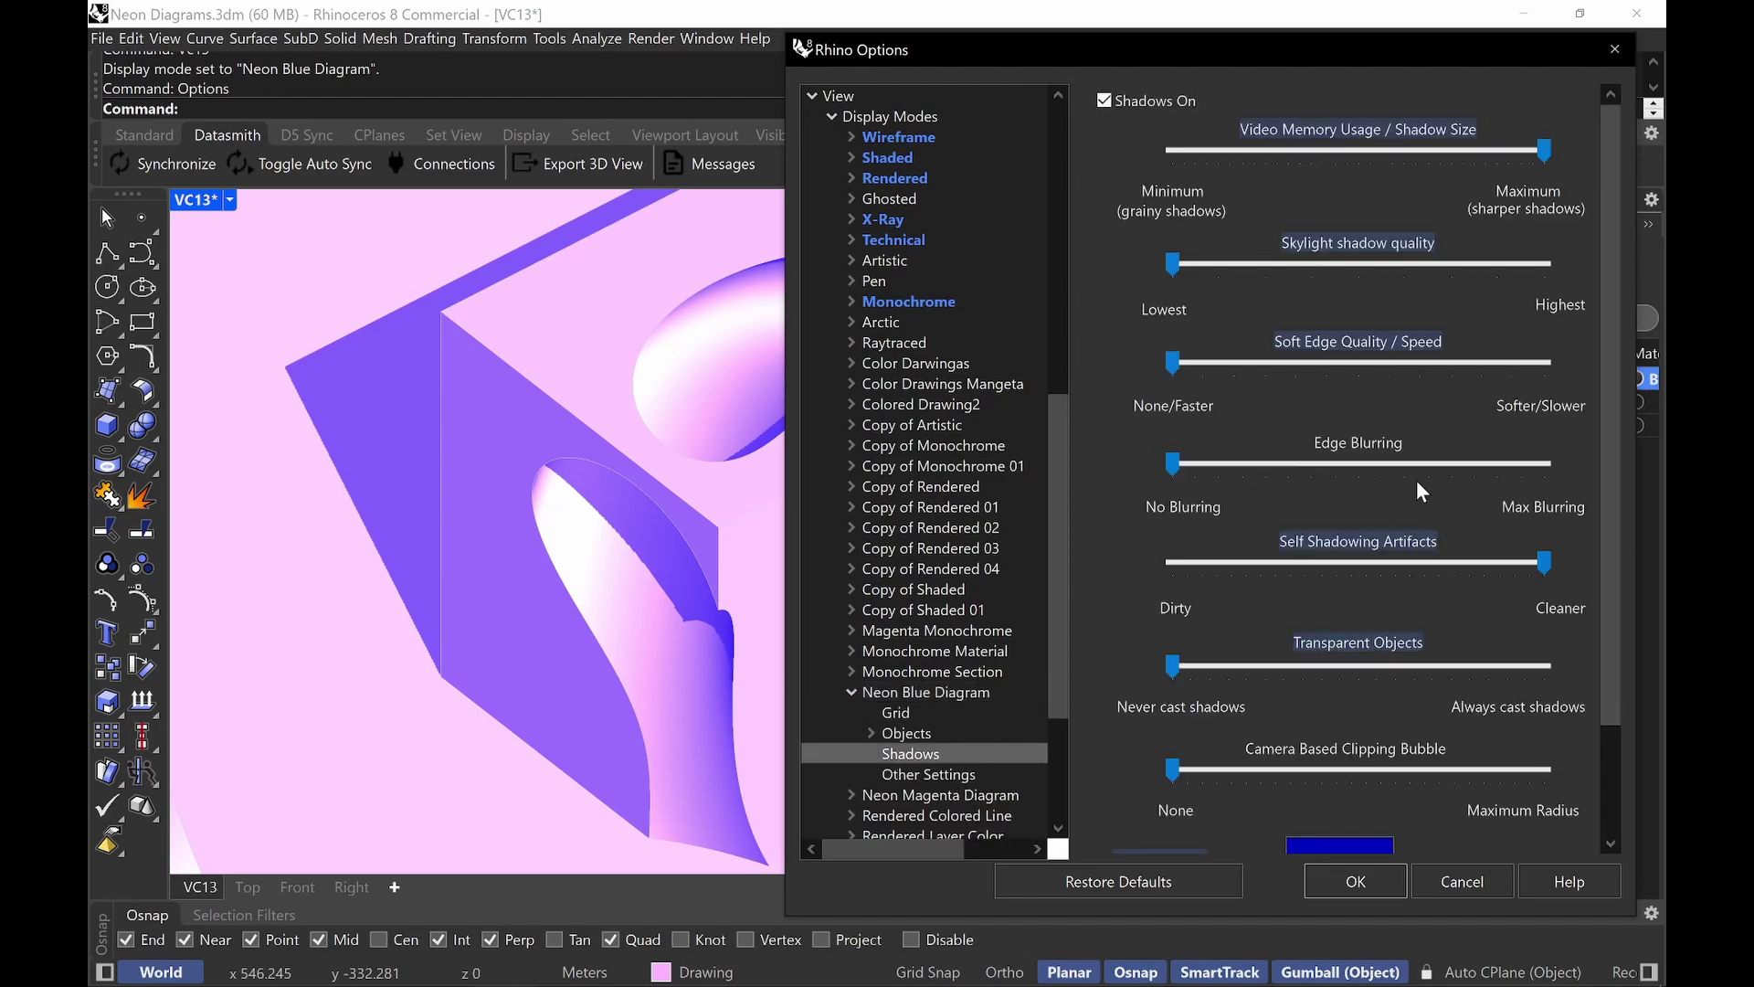
Try edge blurring near the maximum against no blurring for the Neon Blue Diagram shadows, then discard the change.
drag(1173, 462, 1298, 466)
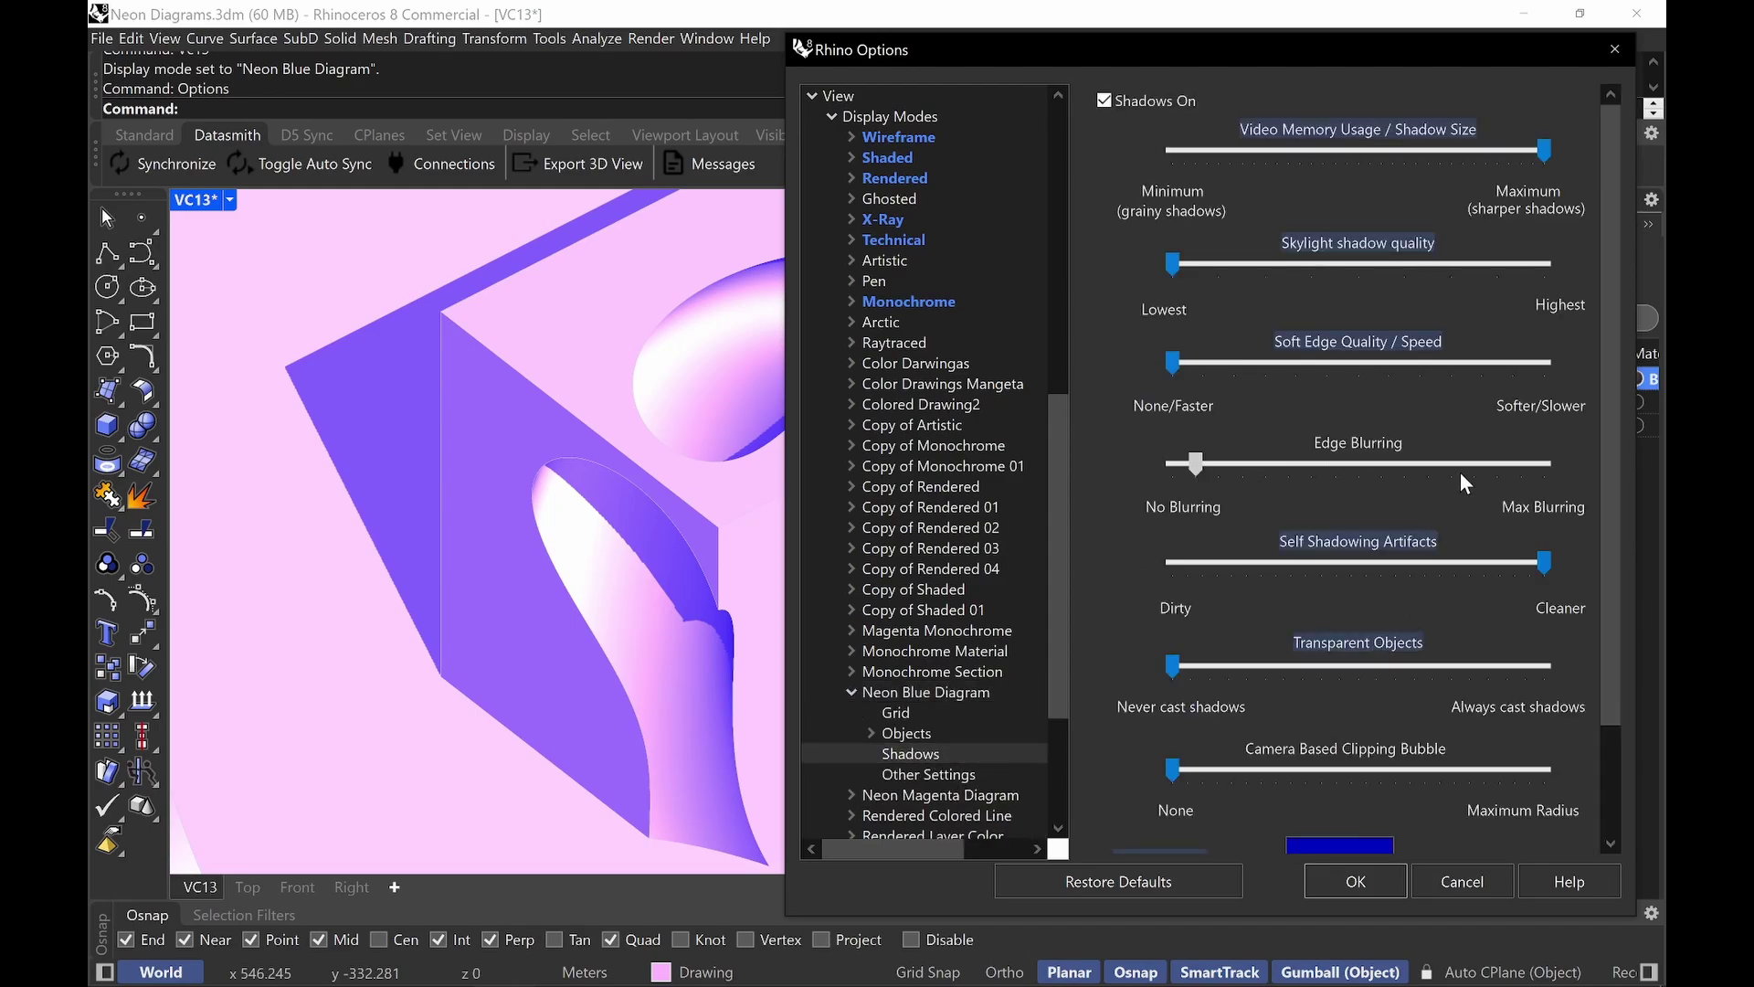
drag(1461, 474, 1469, 472)
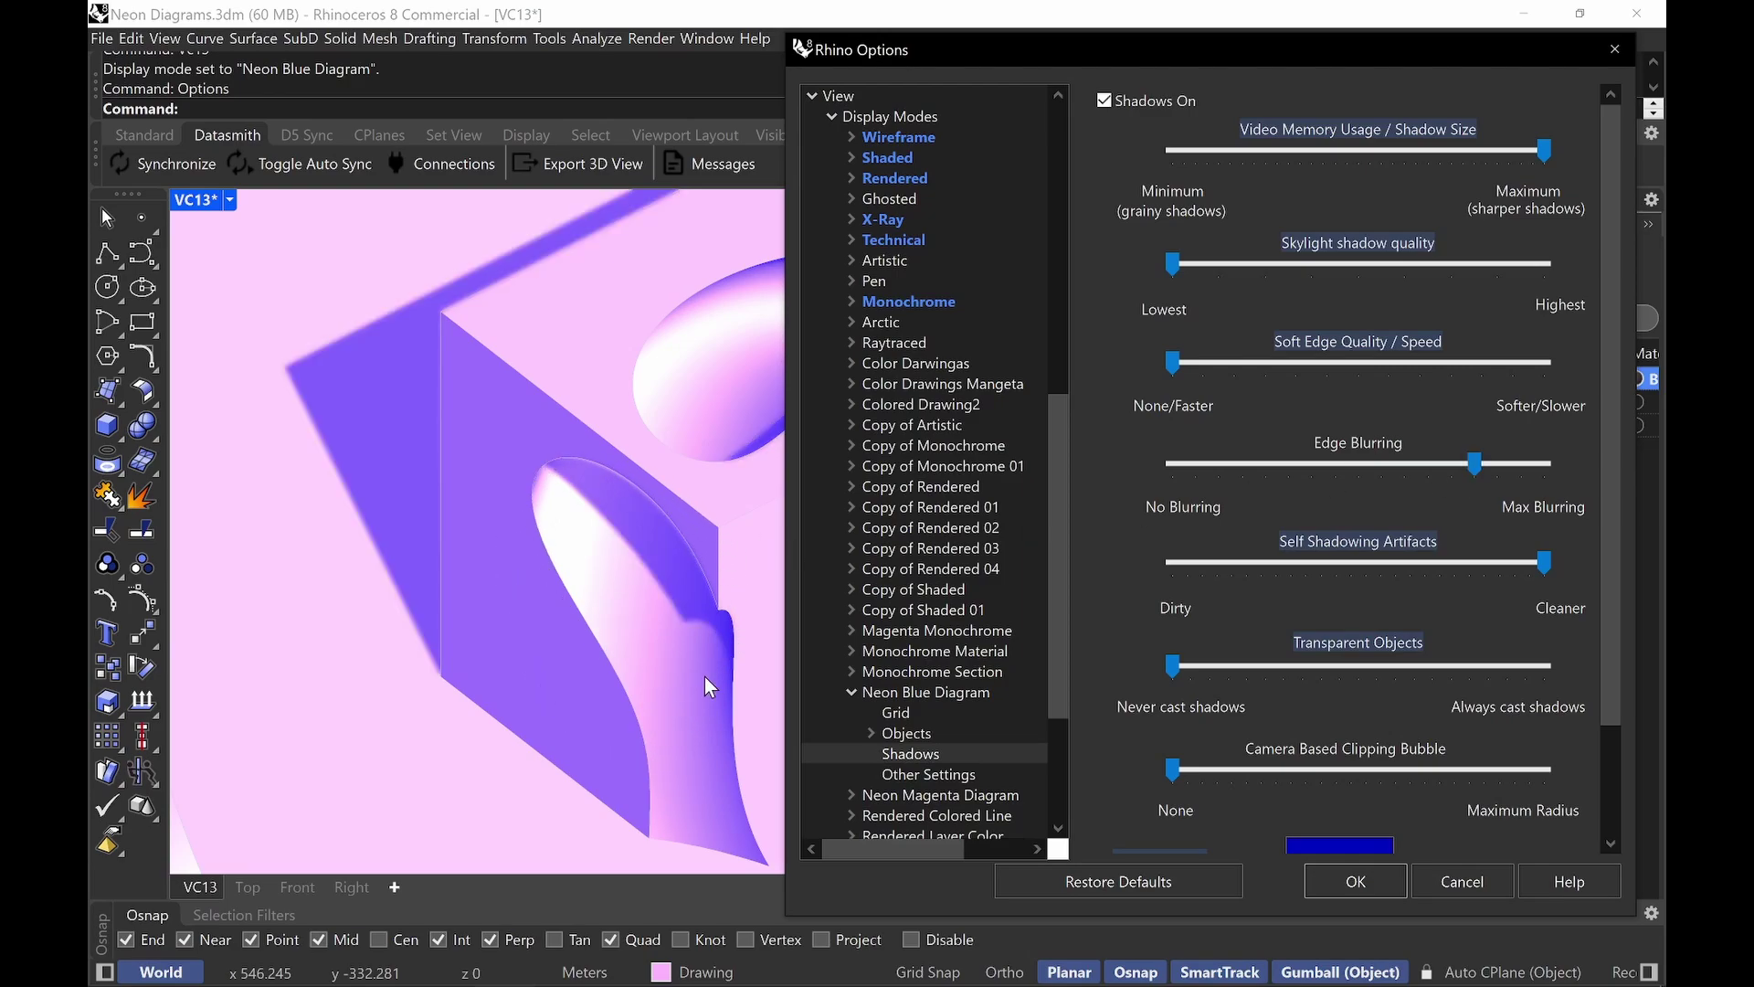
drag(1492, 471, 1171, 475)
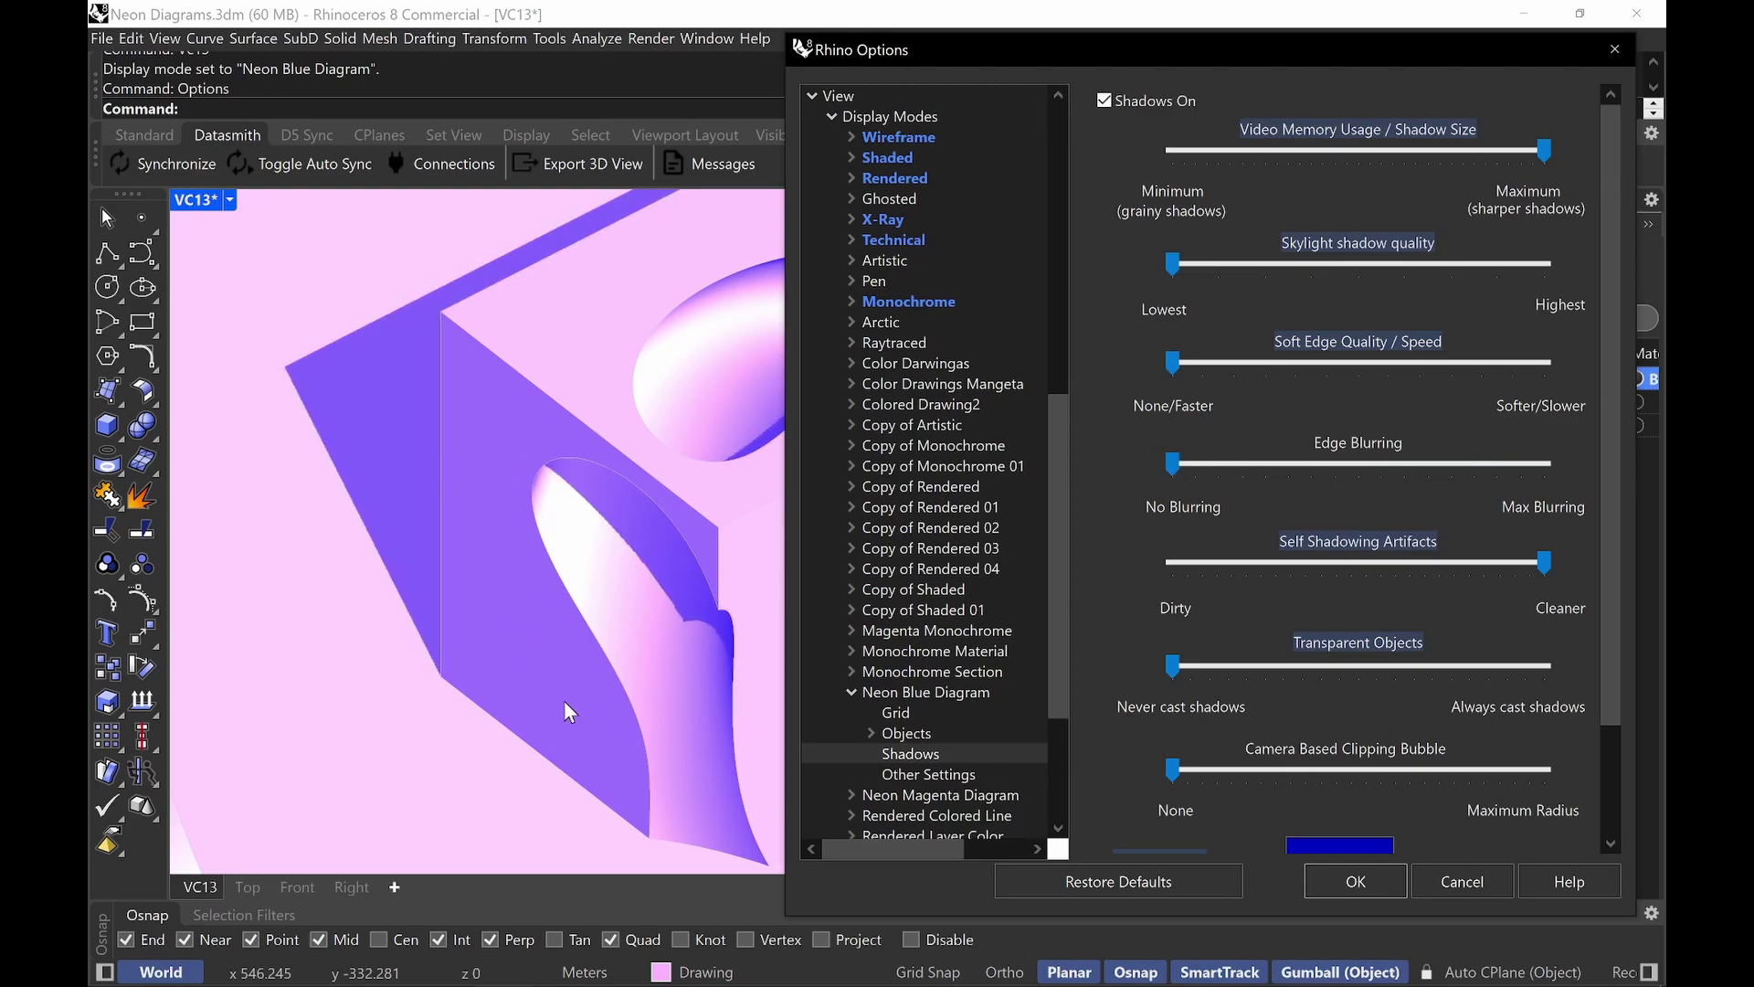
drag(1186, 474, 1497, 484)
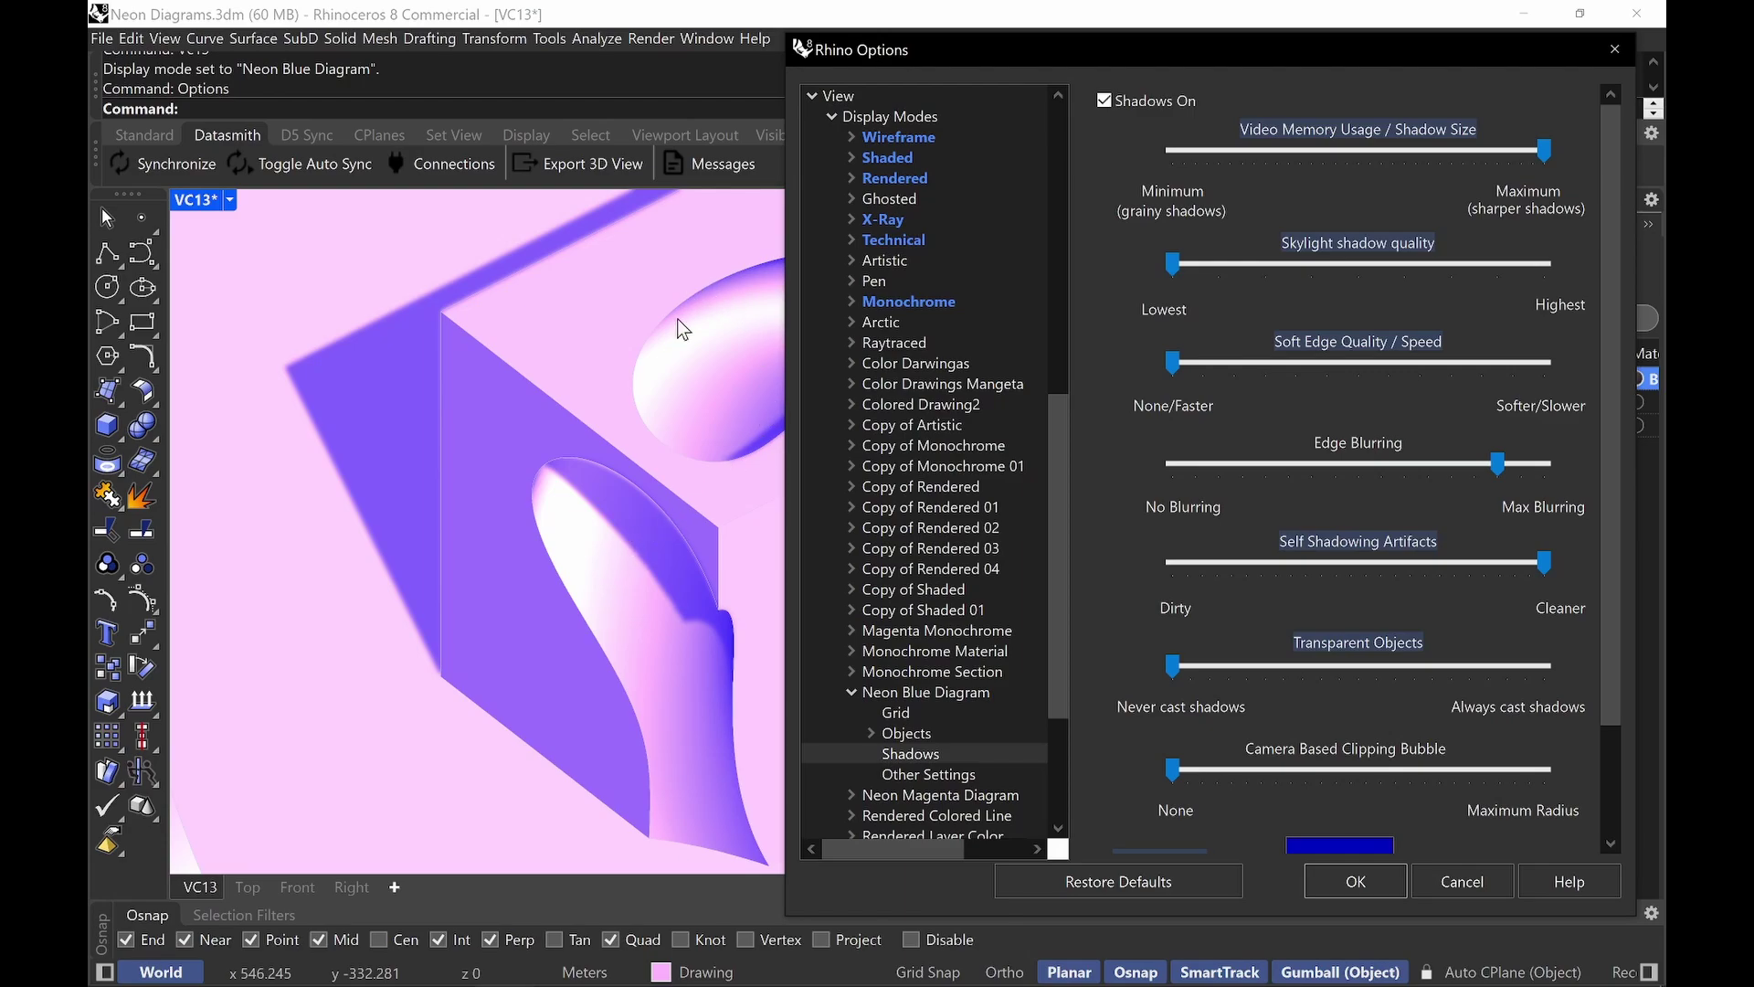
click(1474, 881)
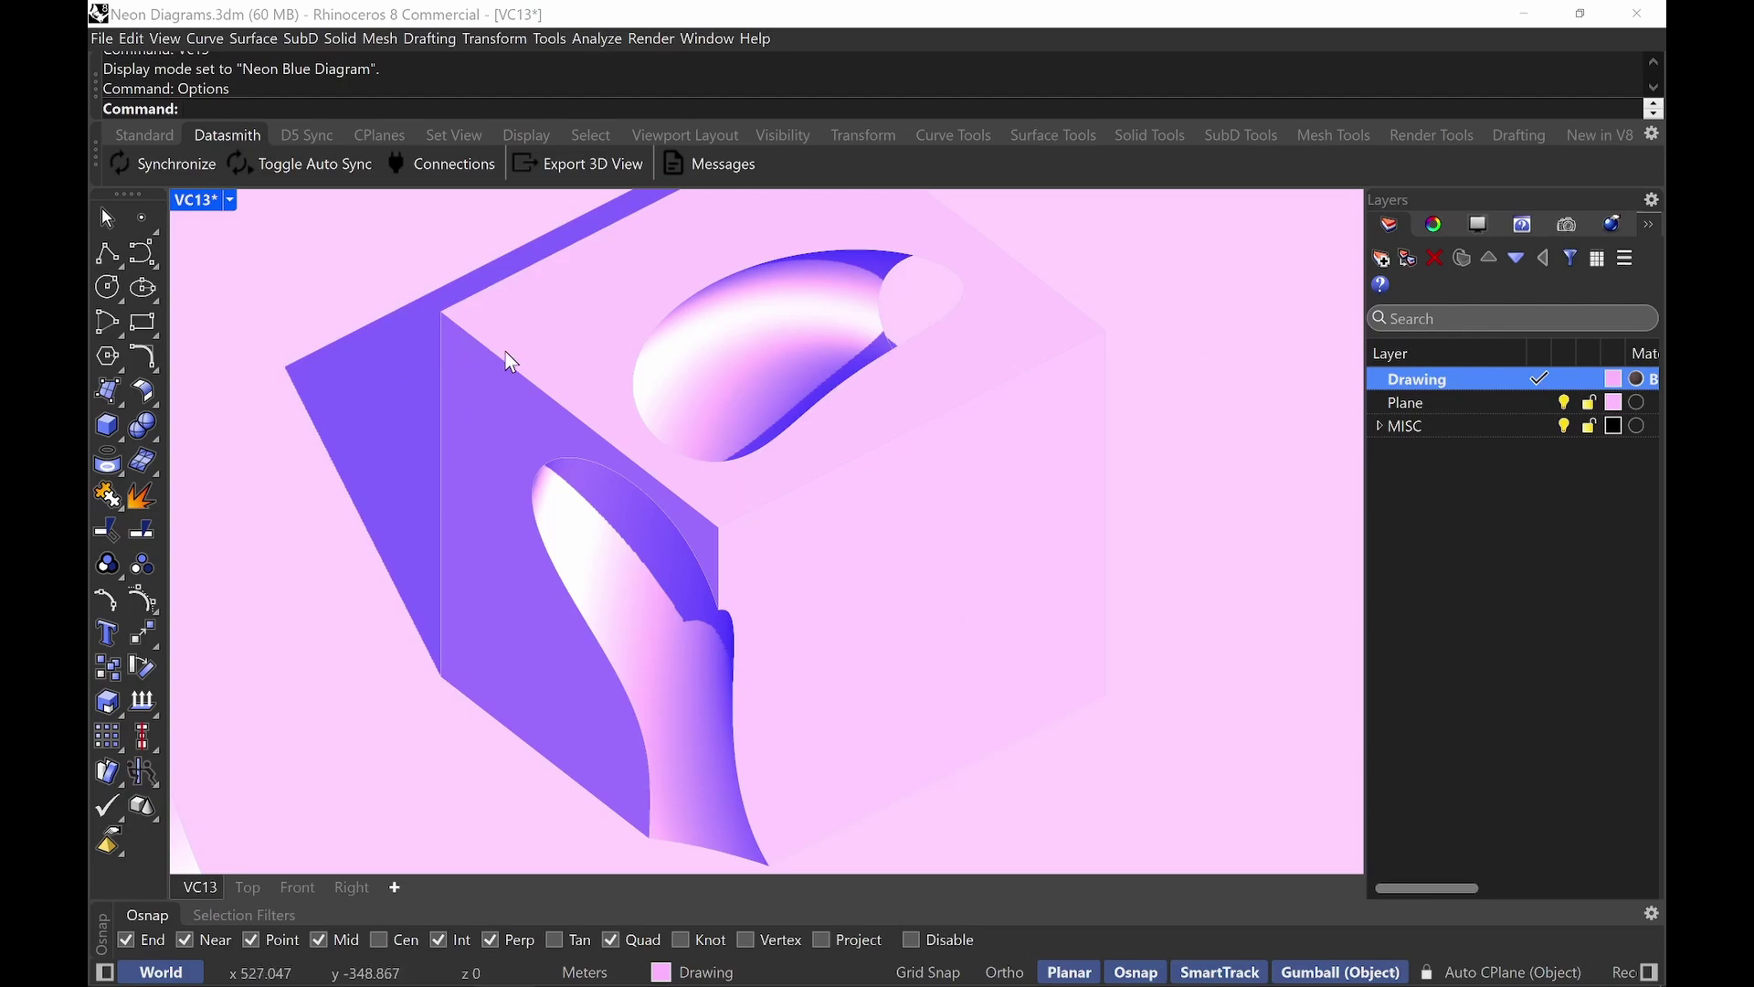
Recall the VC7 view of the house shapes, then return to the VC8 view.
text(Vc7)
key(Return)
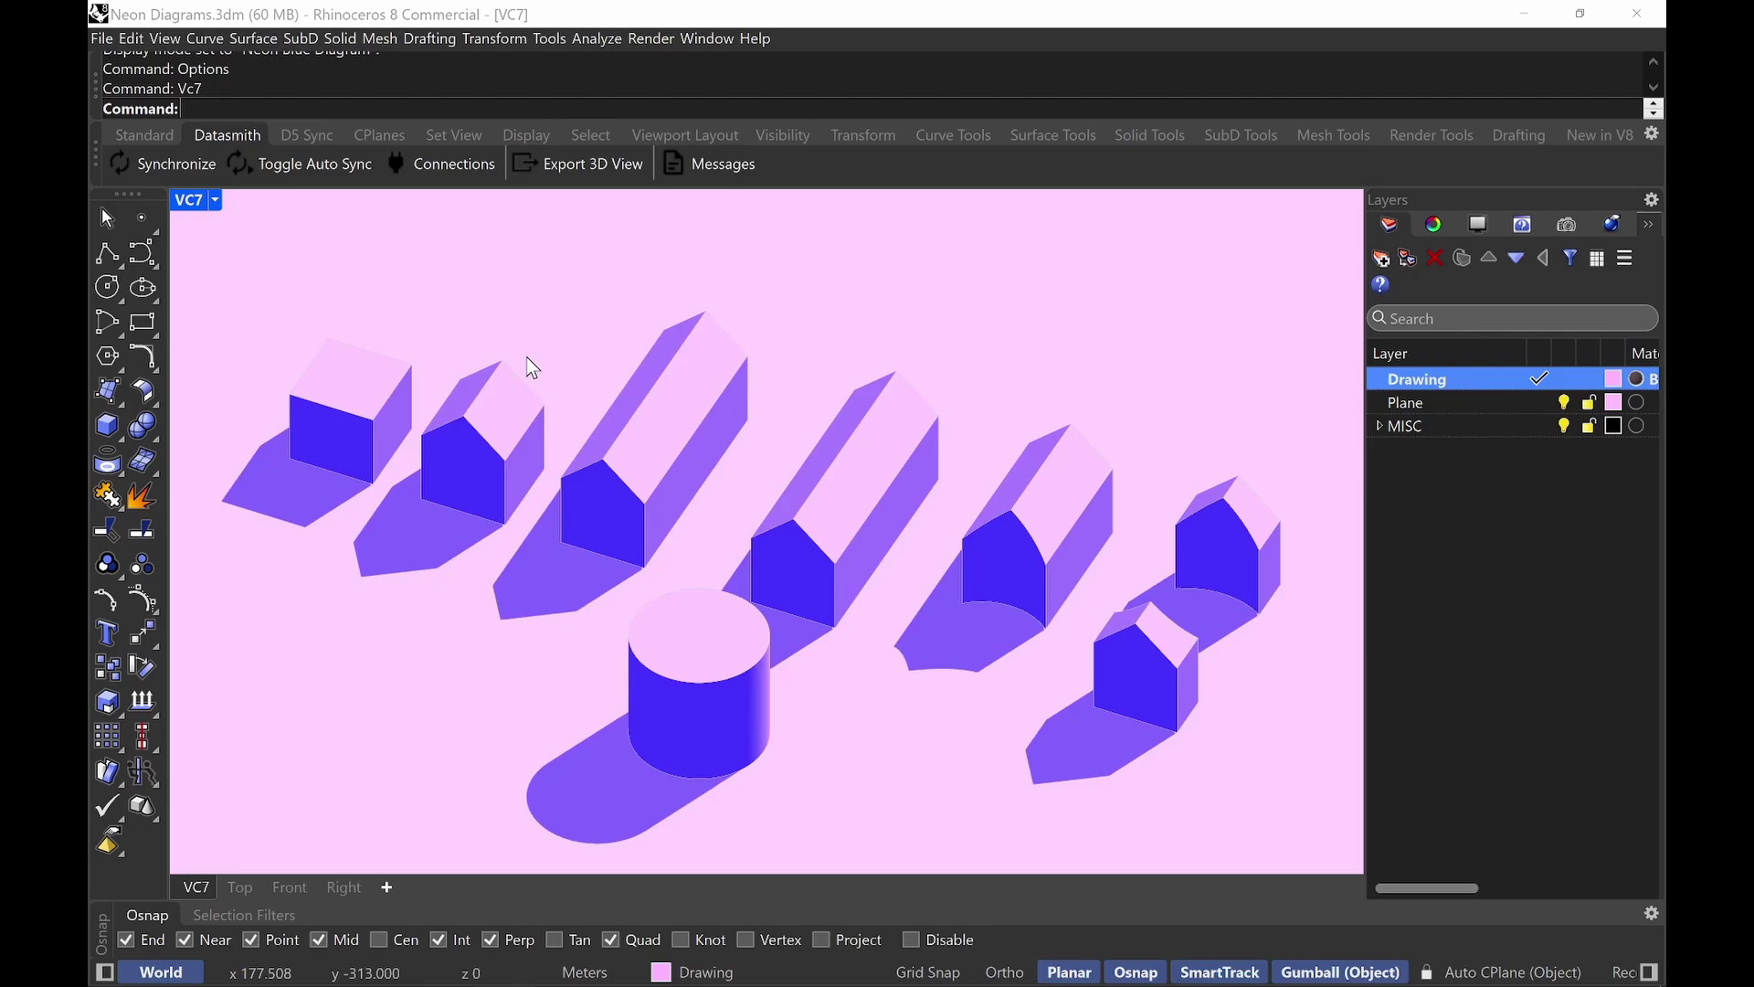
text(vc8)
key(Return)
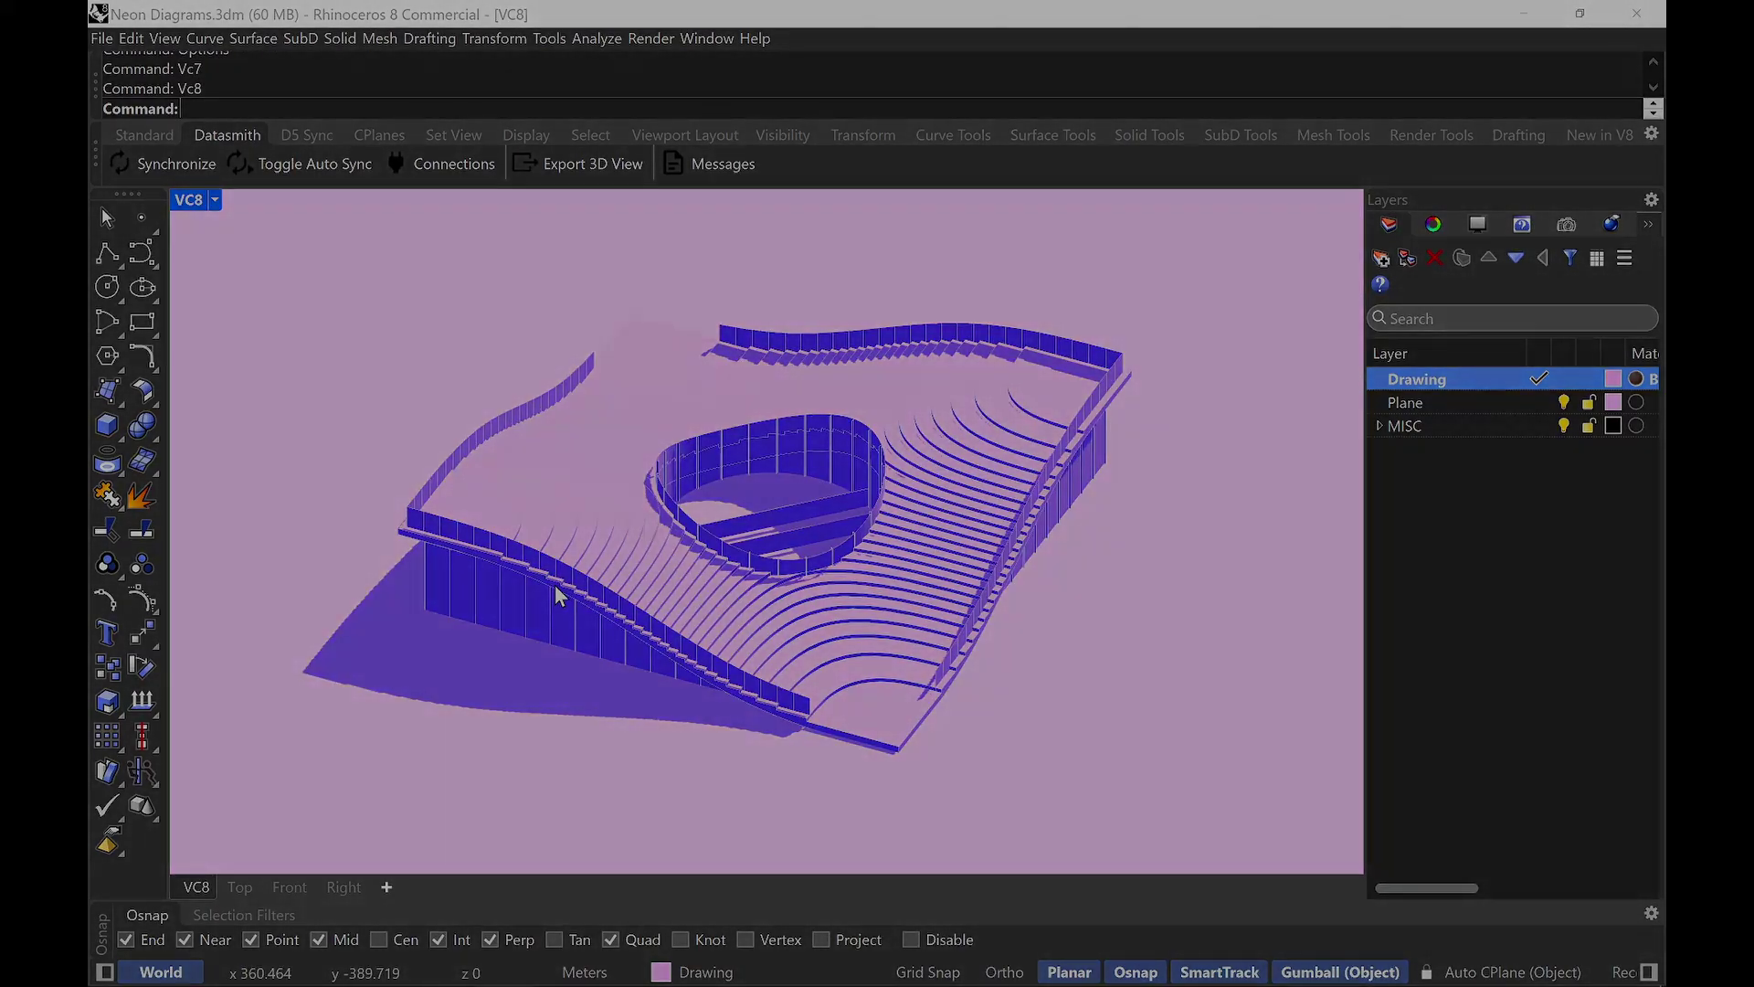